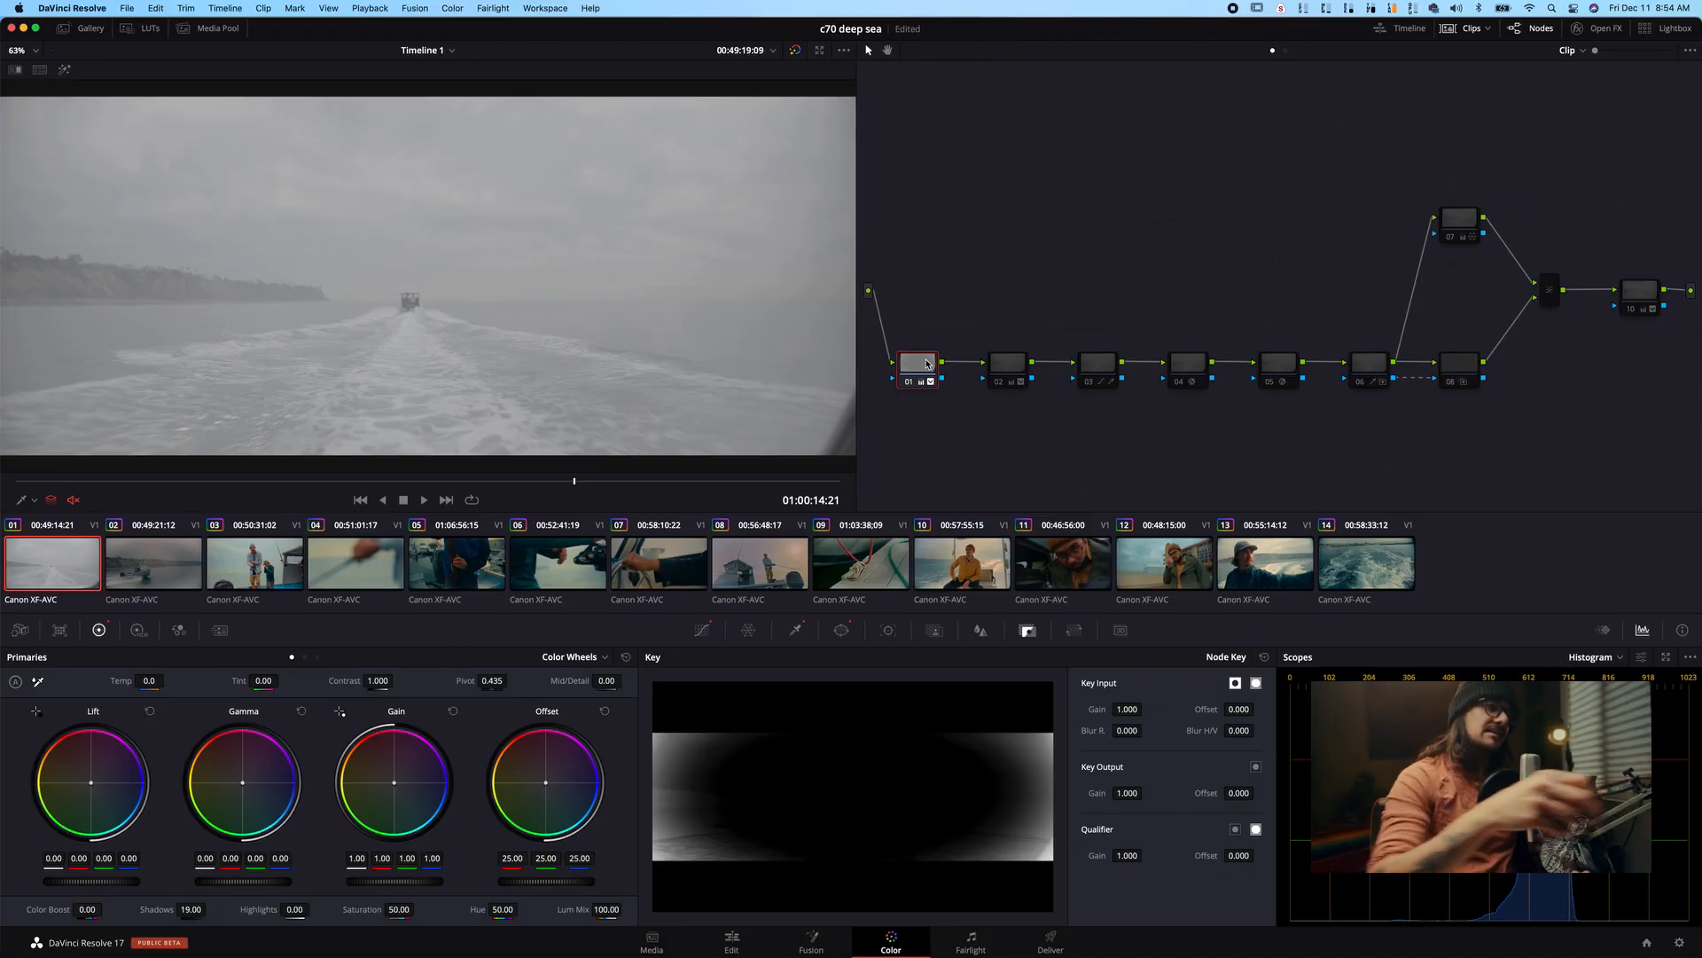
- Inspect node 01's circular power window, comparing the image with the node disabled and enabled
key("super+d")
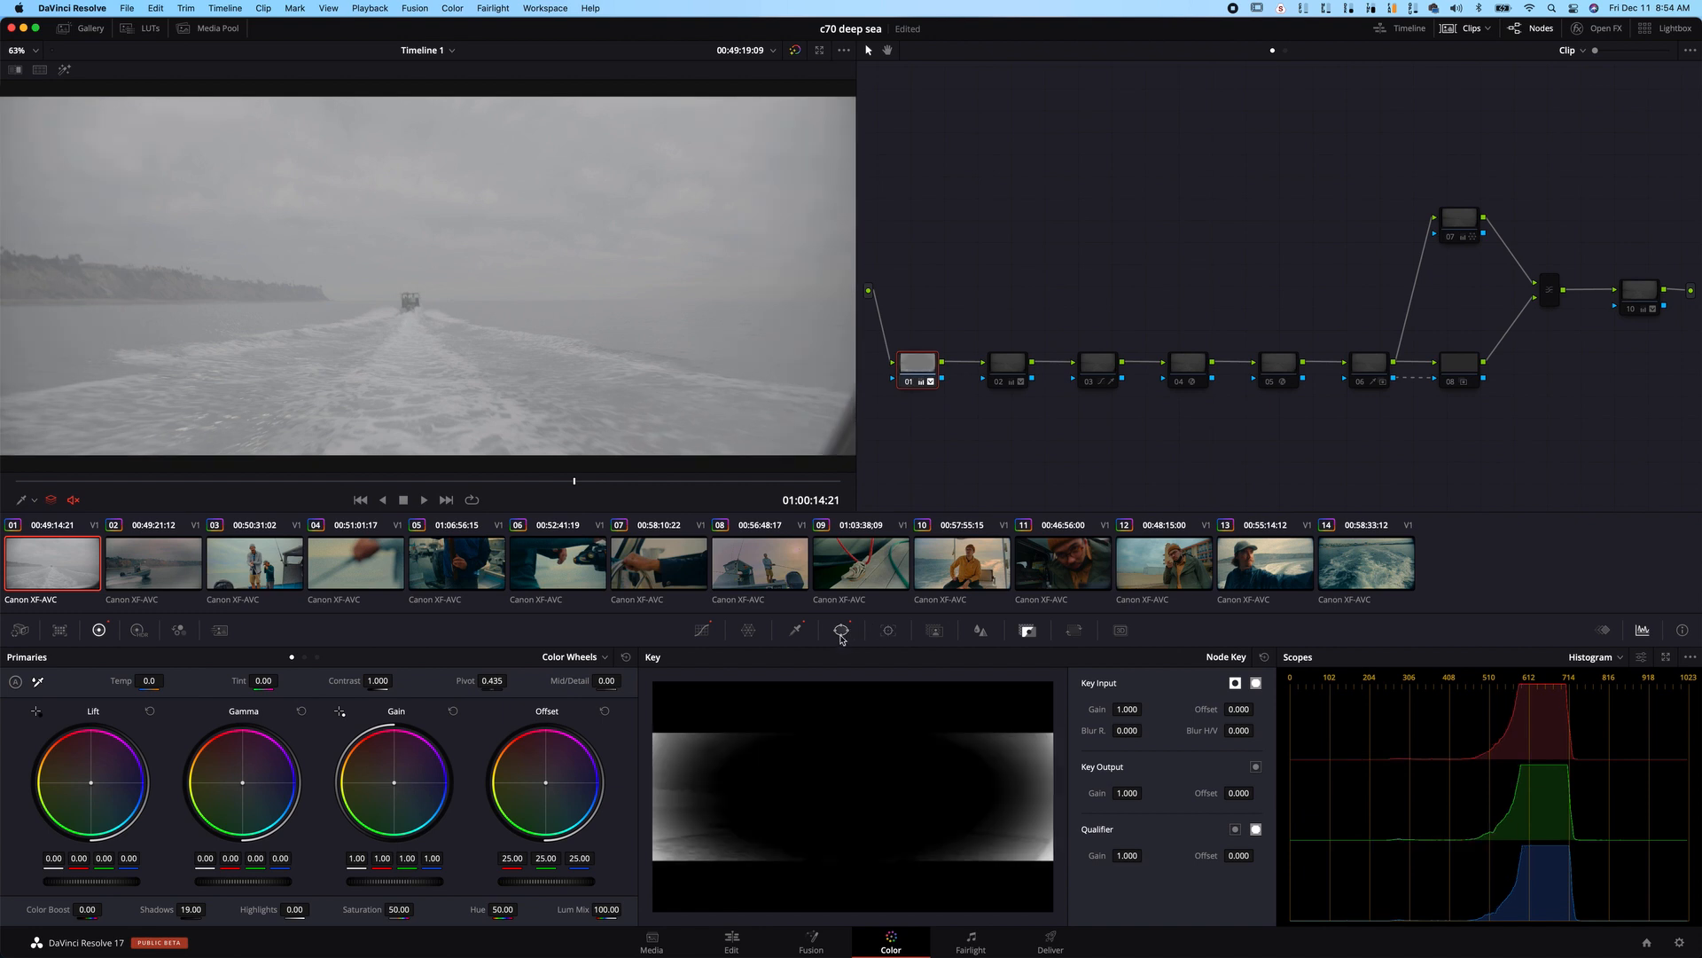
left_click(842, 630)
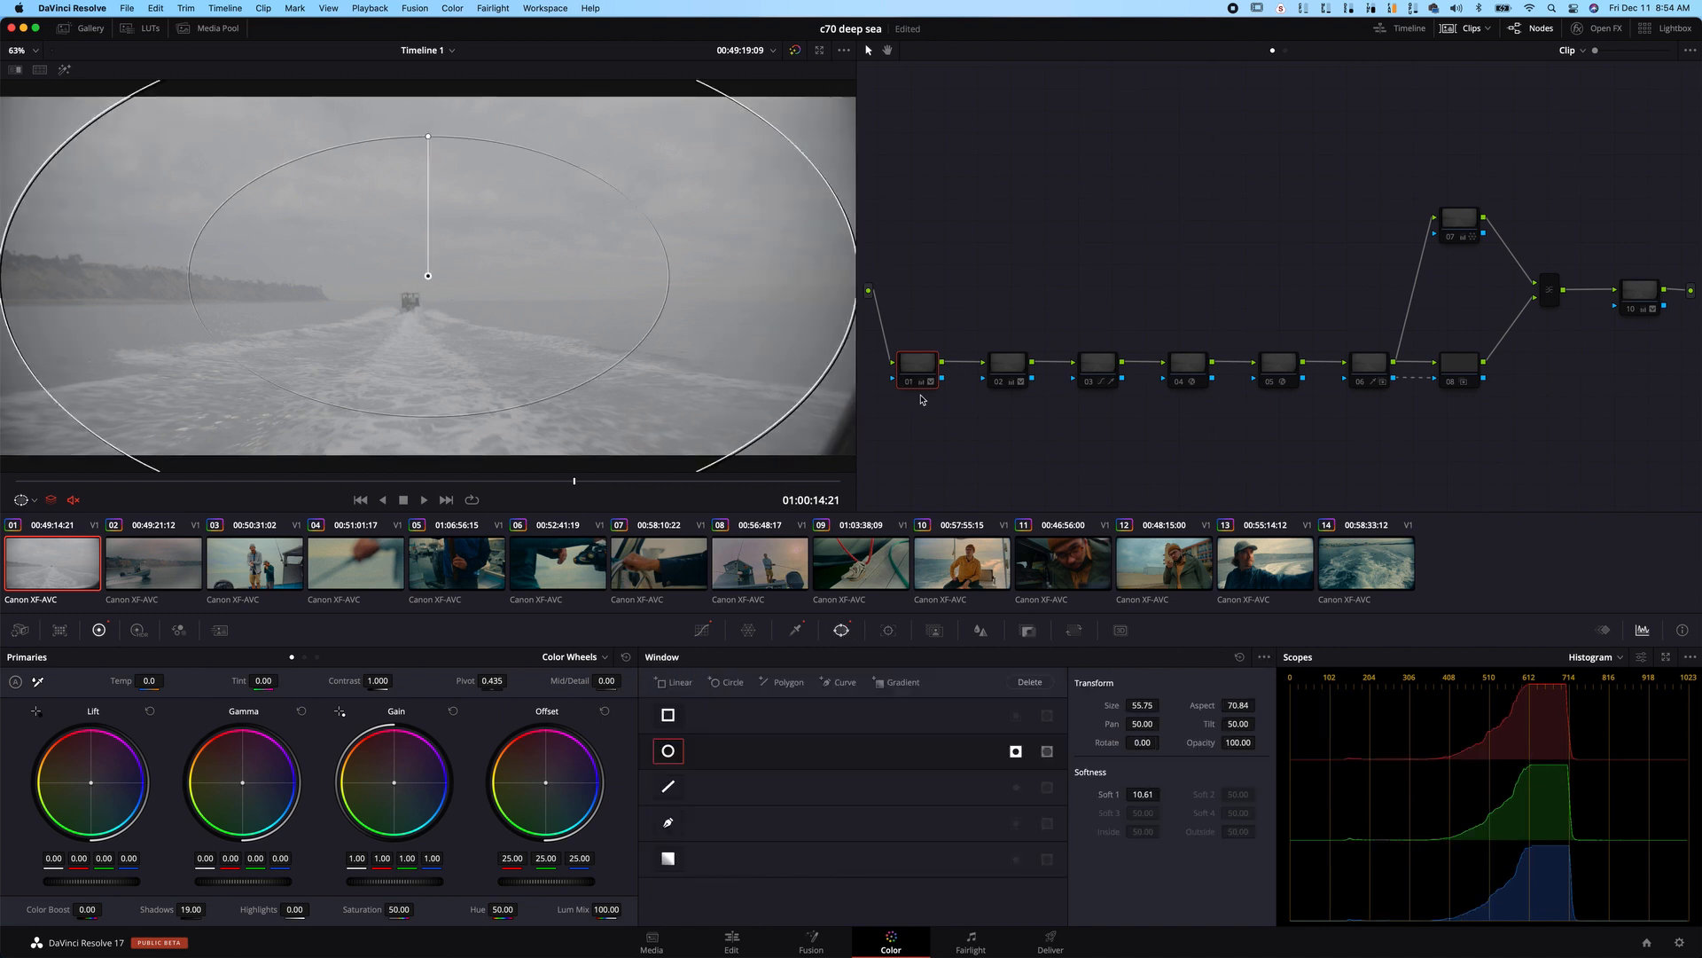
key("super+d")
left_click(1005, 367)
left_click(916, 359)
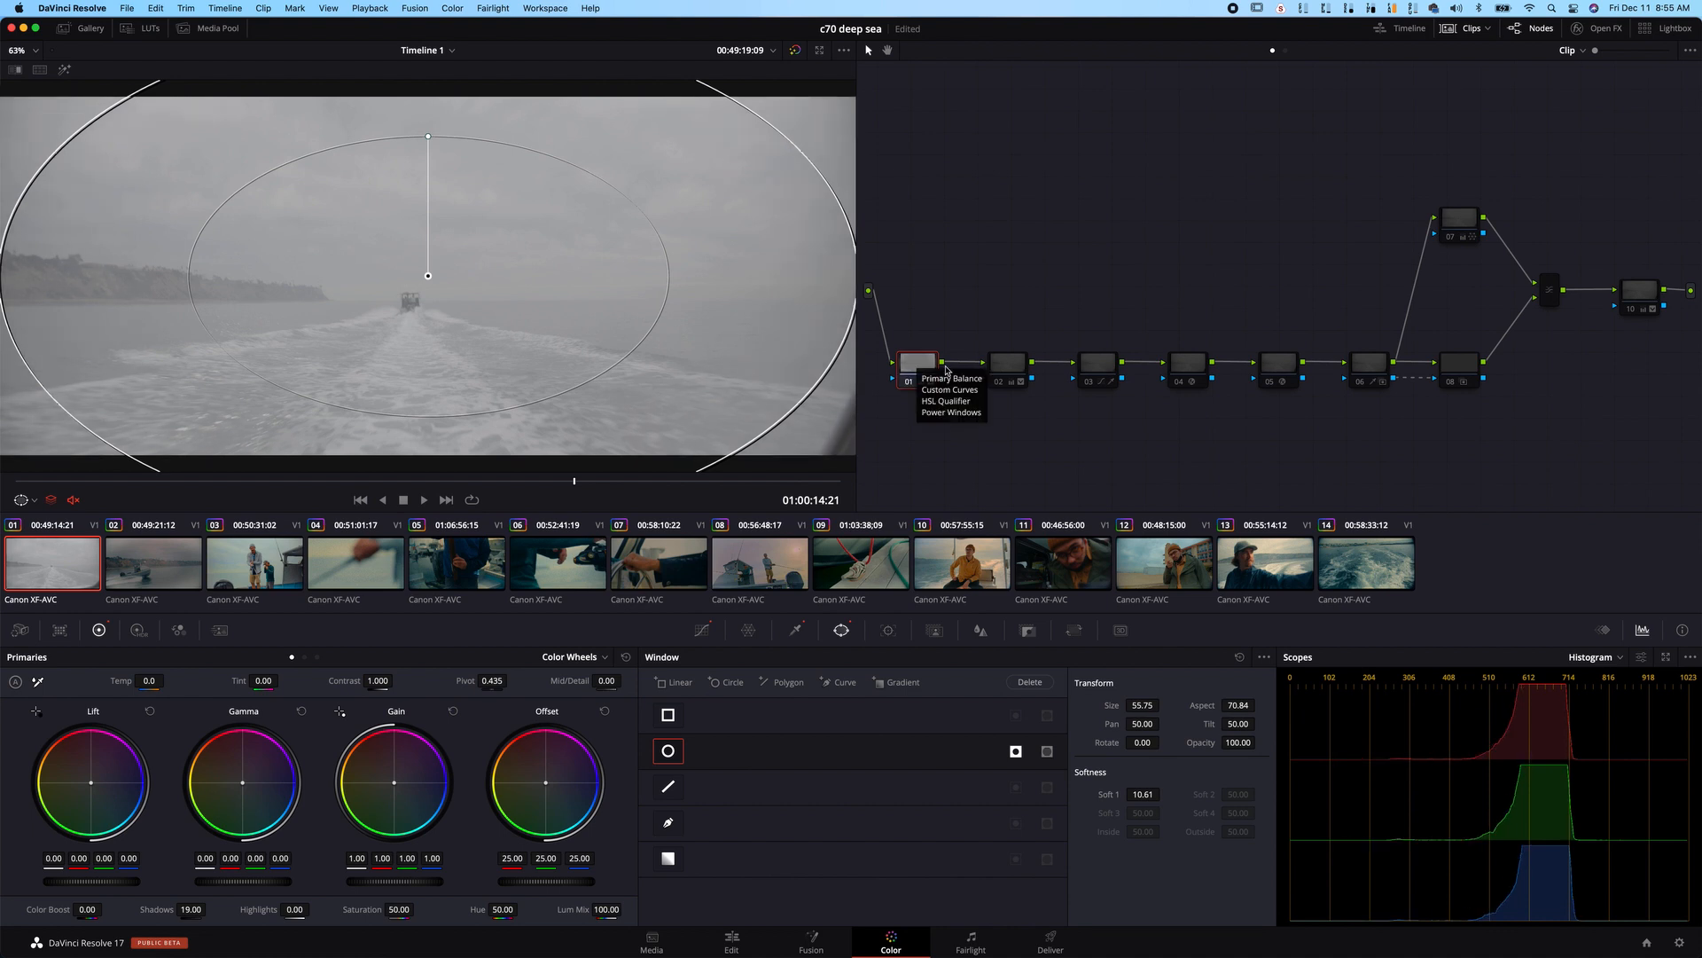
- Enable node 02 and inspect its luminance qualifier, comparing the image with the node off and on
left_click(1005, 367)
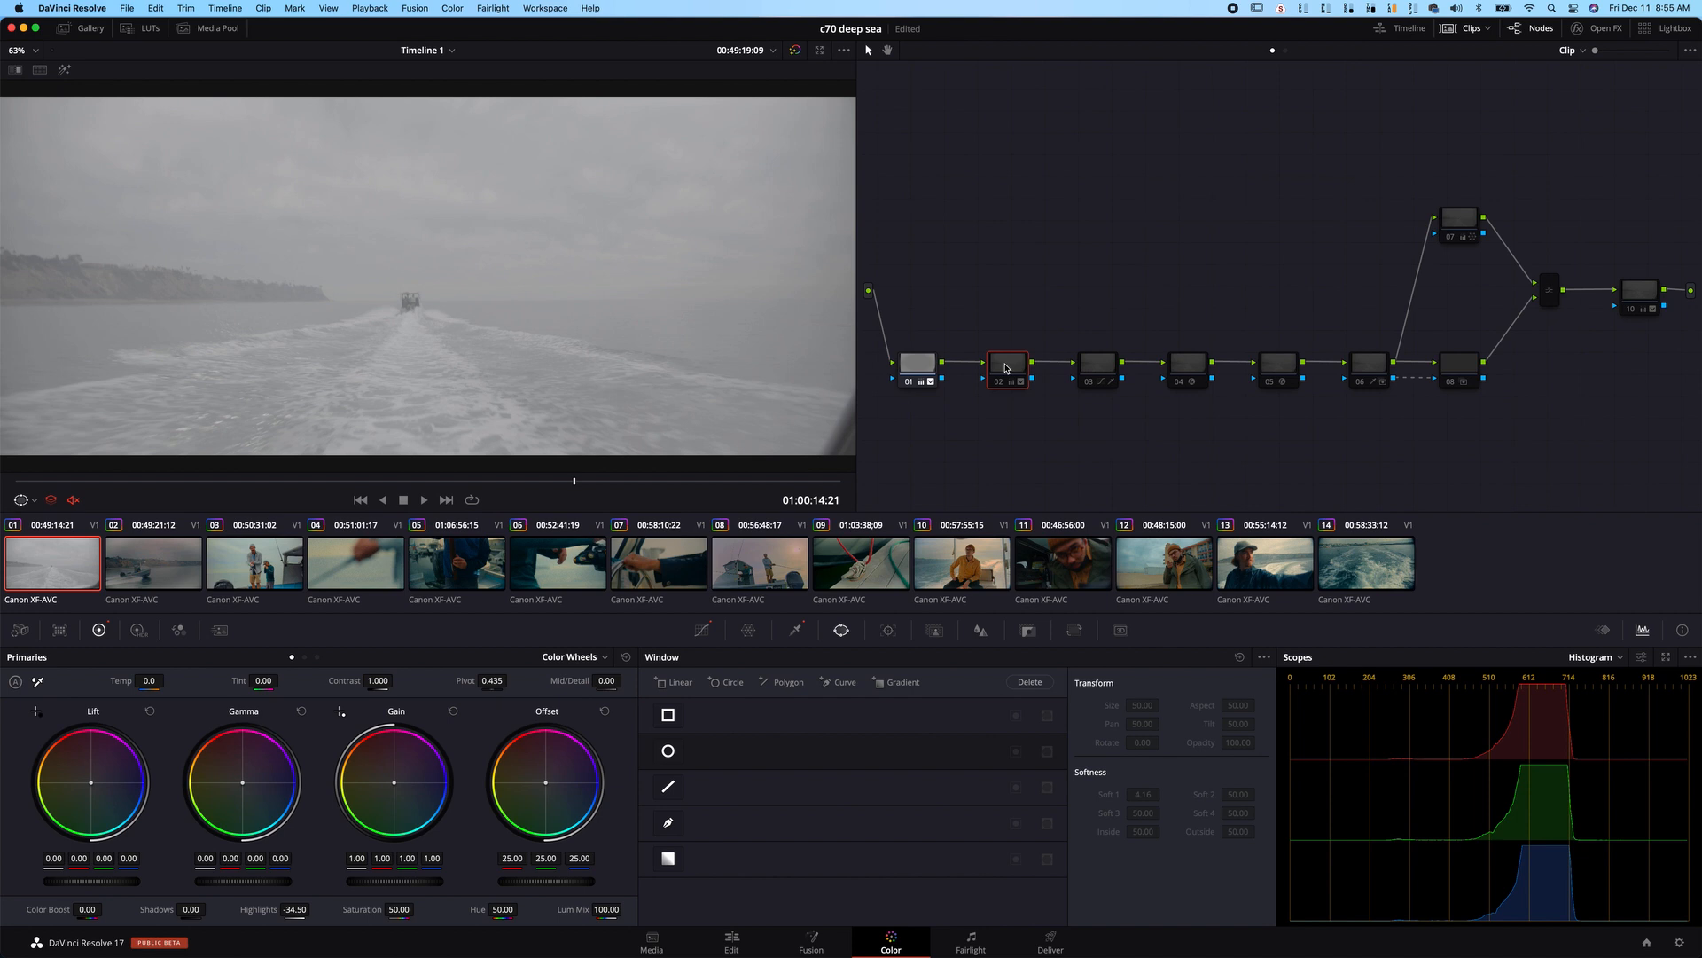
key("super+d")
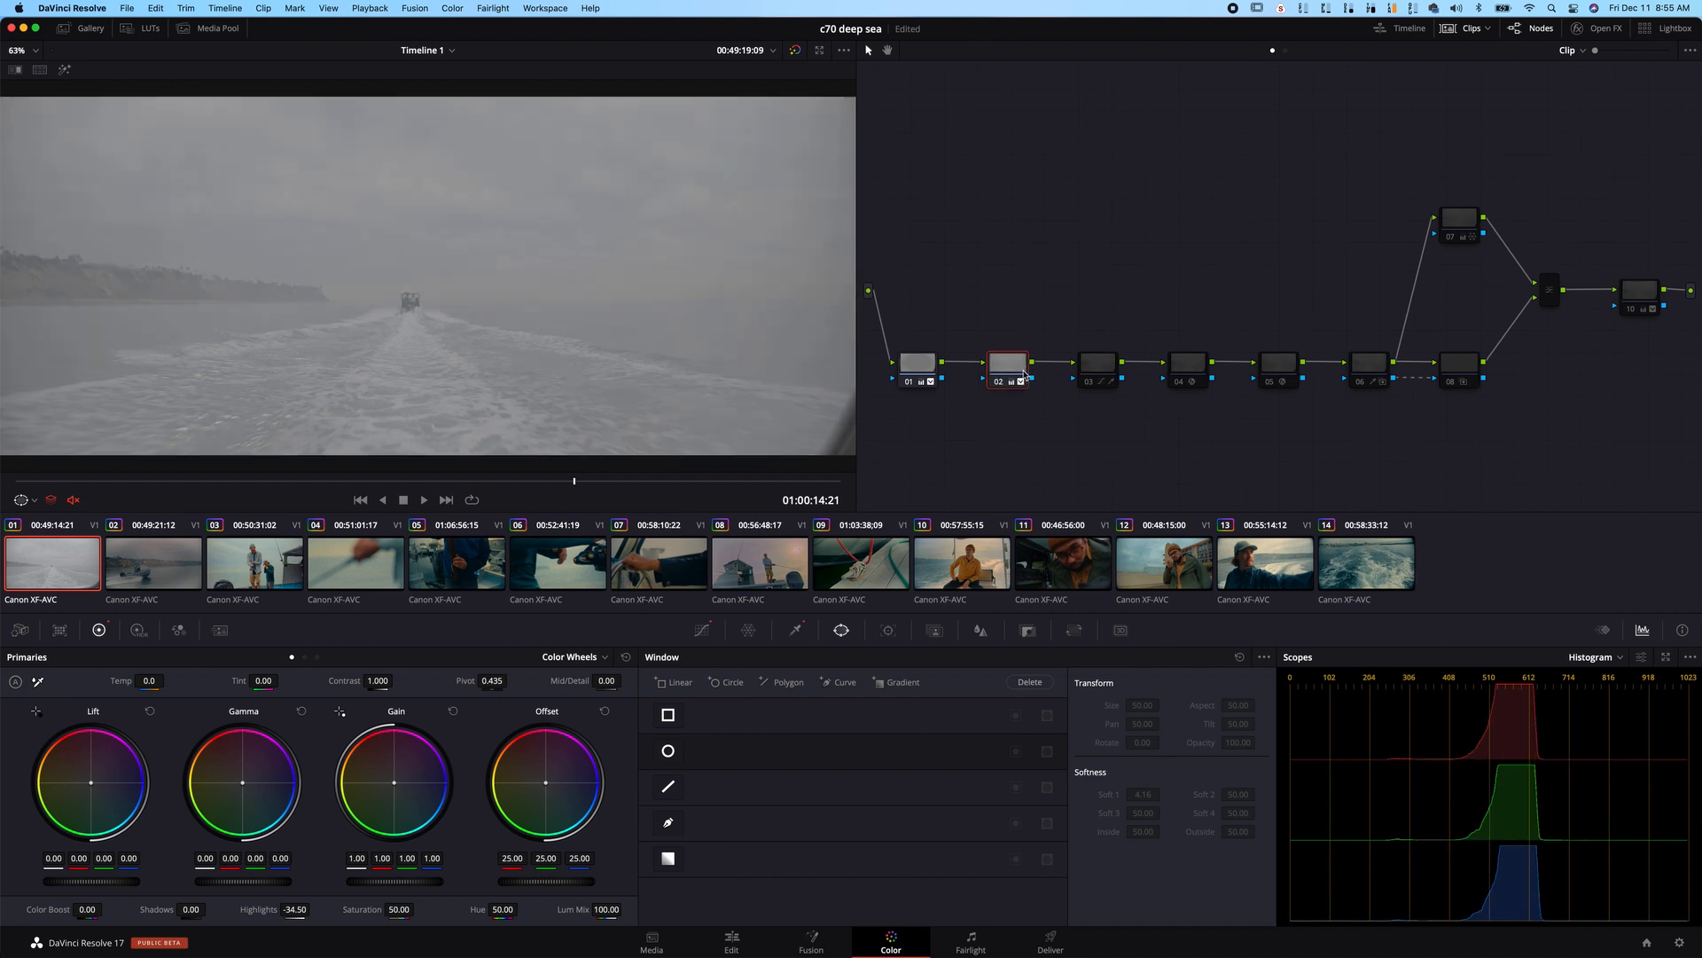
left_click(800, 630)
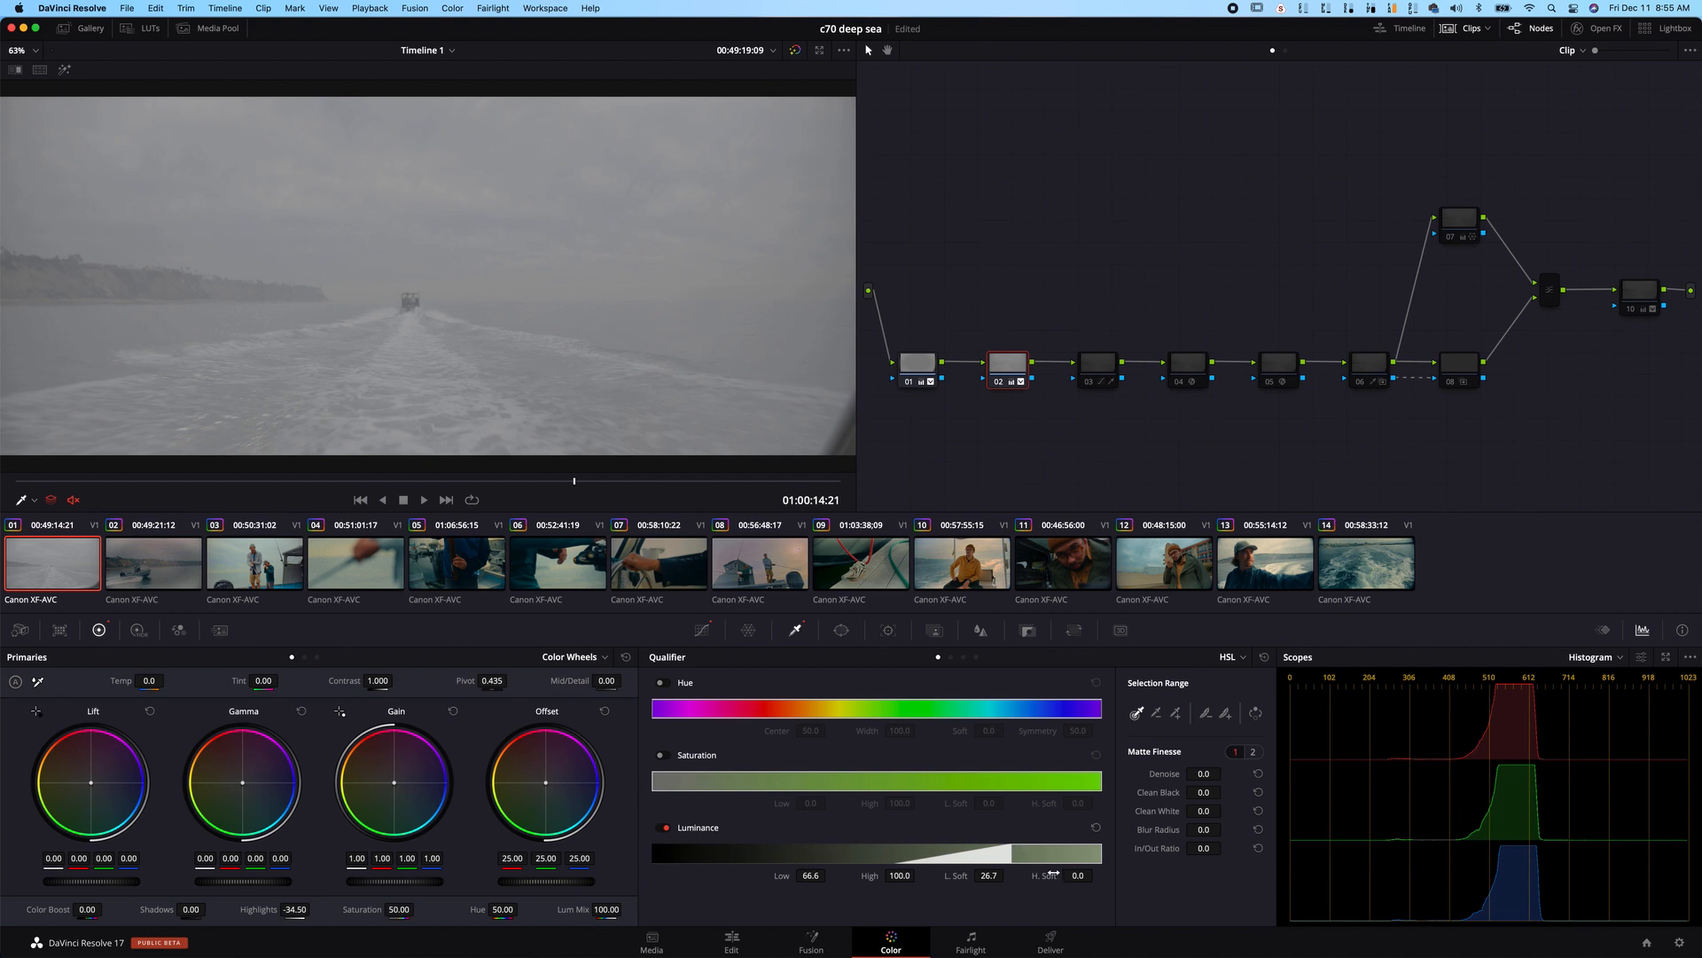
key("super+d")
key("super+d")
- Enable nodes 03, 04 and 05, reviewing the CineMatch settings on node 04 and the FilmConvert Nitrate settings on node 05
left_click(1104, 372)
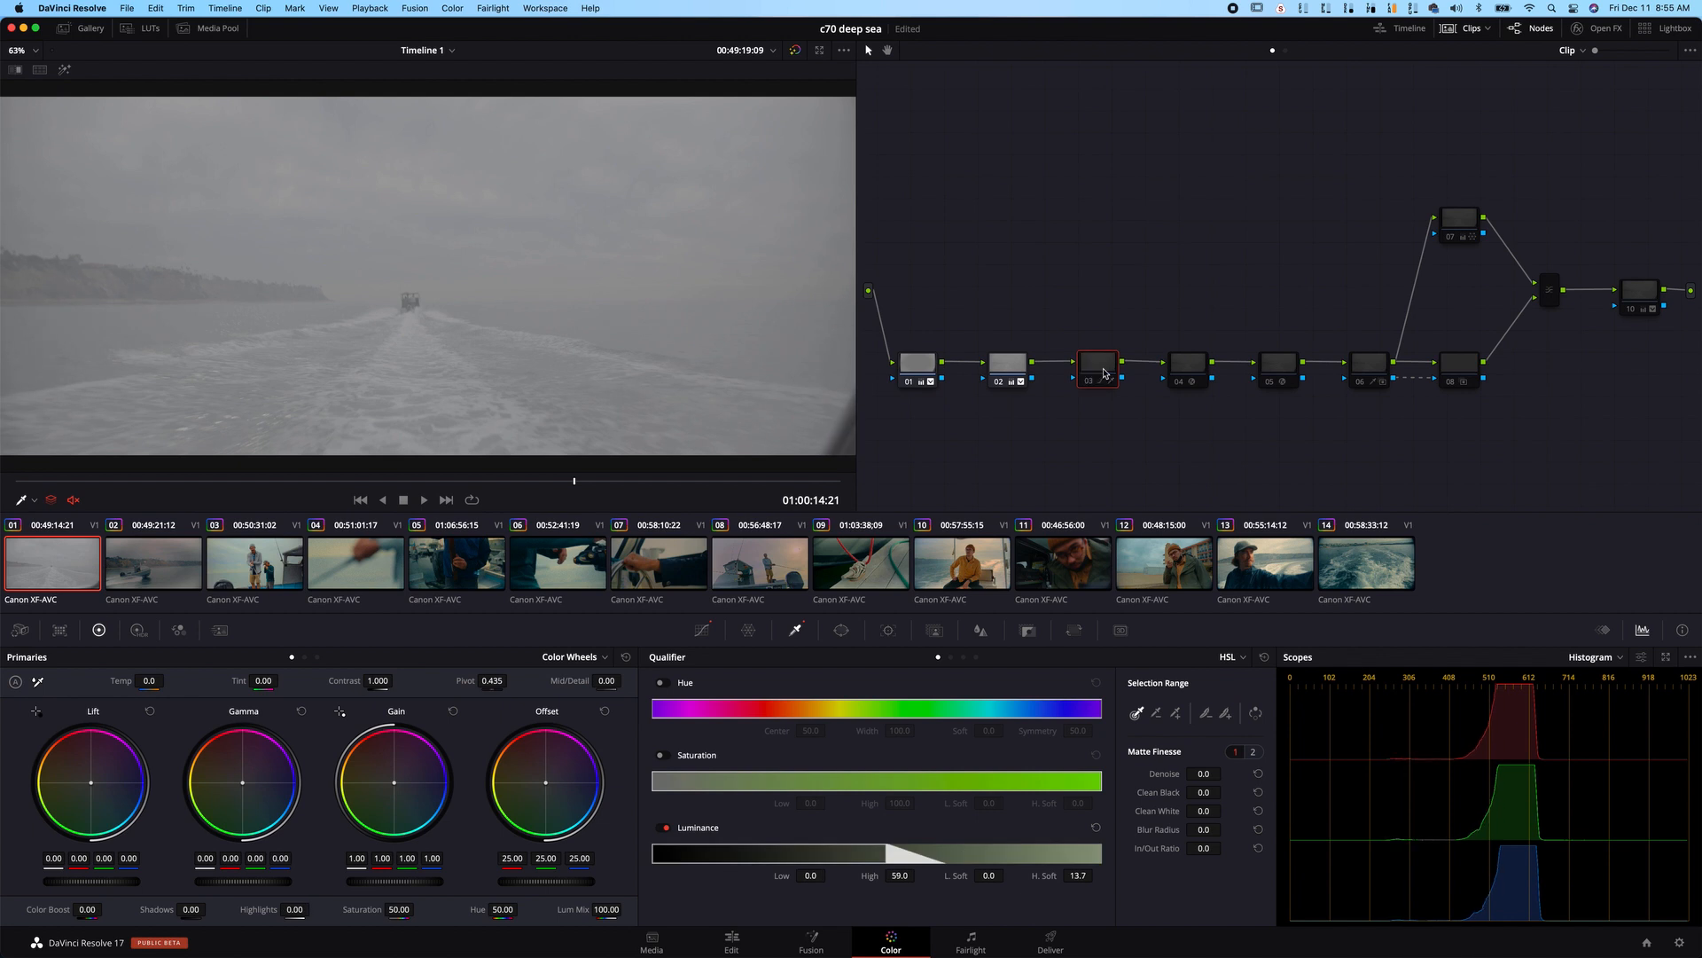
left_click(1192, 370)
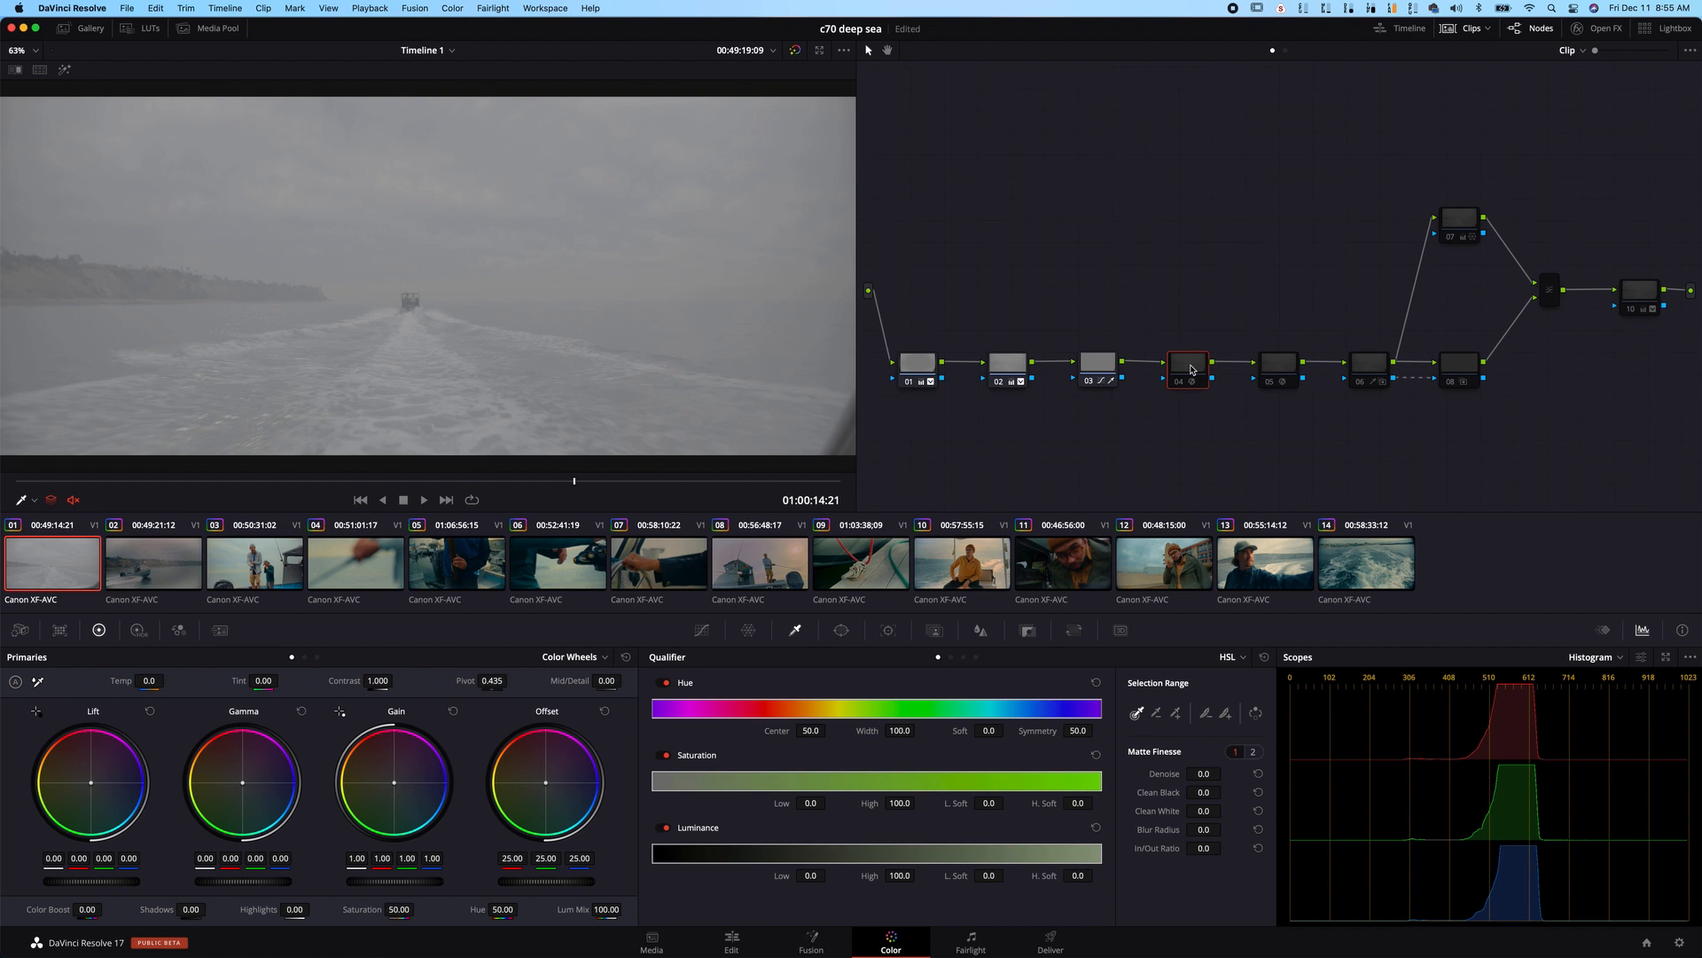
left_click(1606, 30)
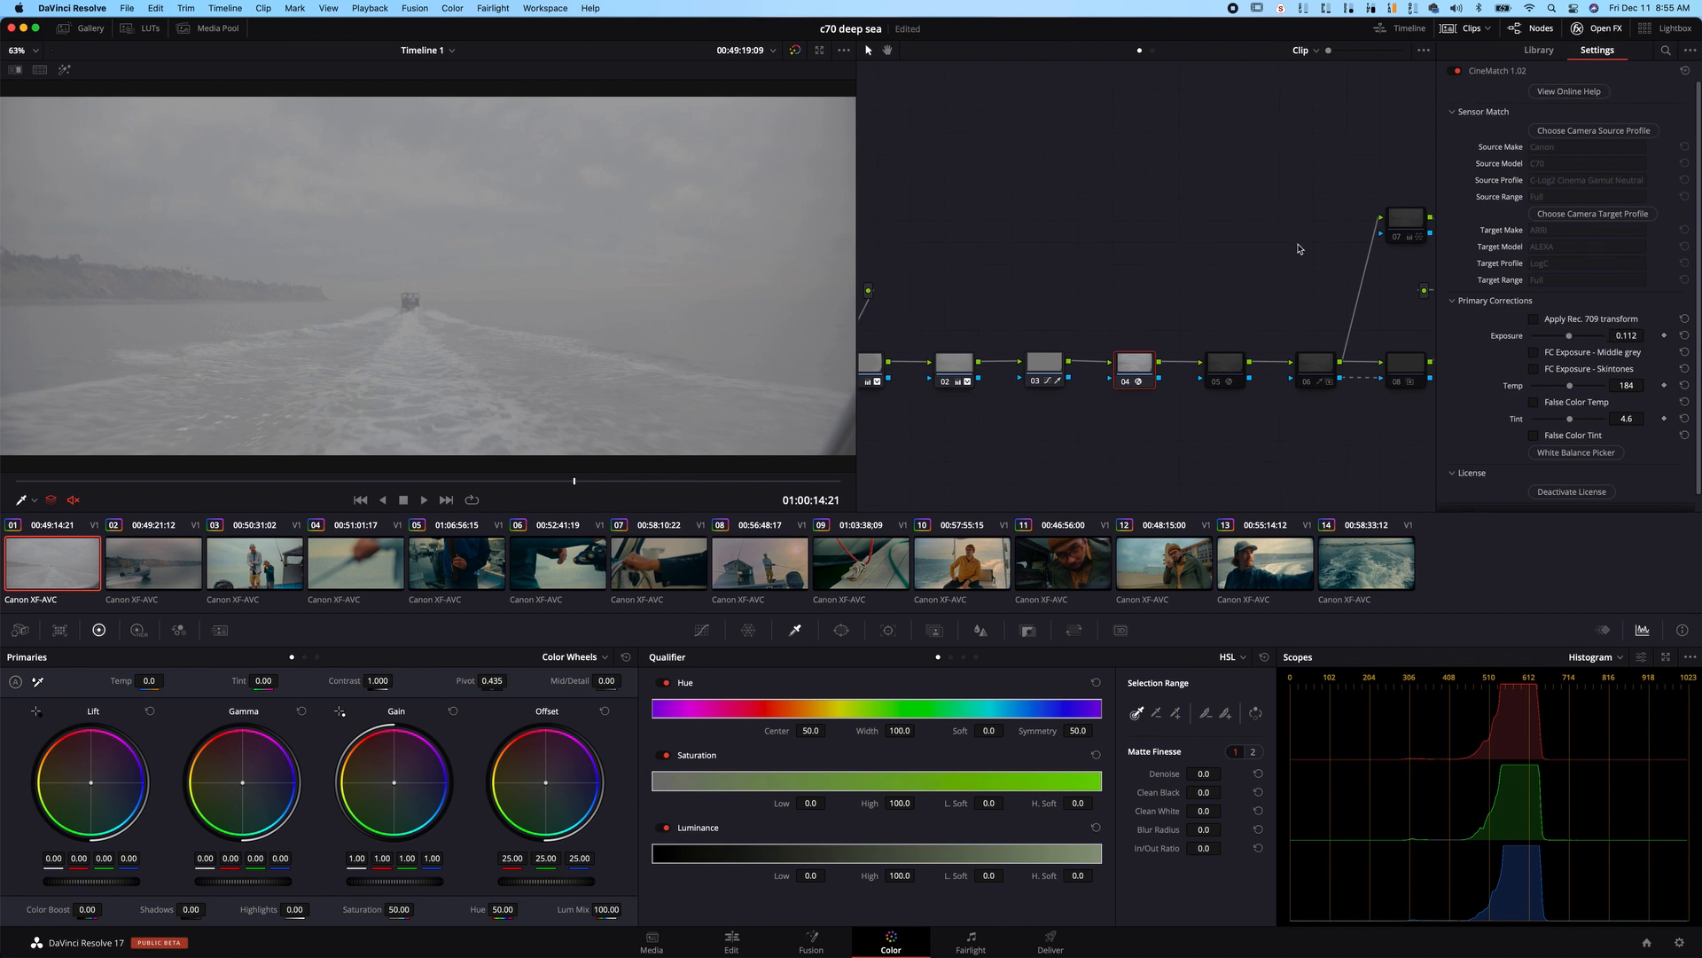
left_click(1224, 371)
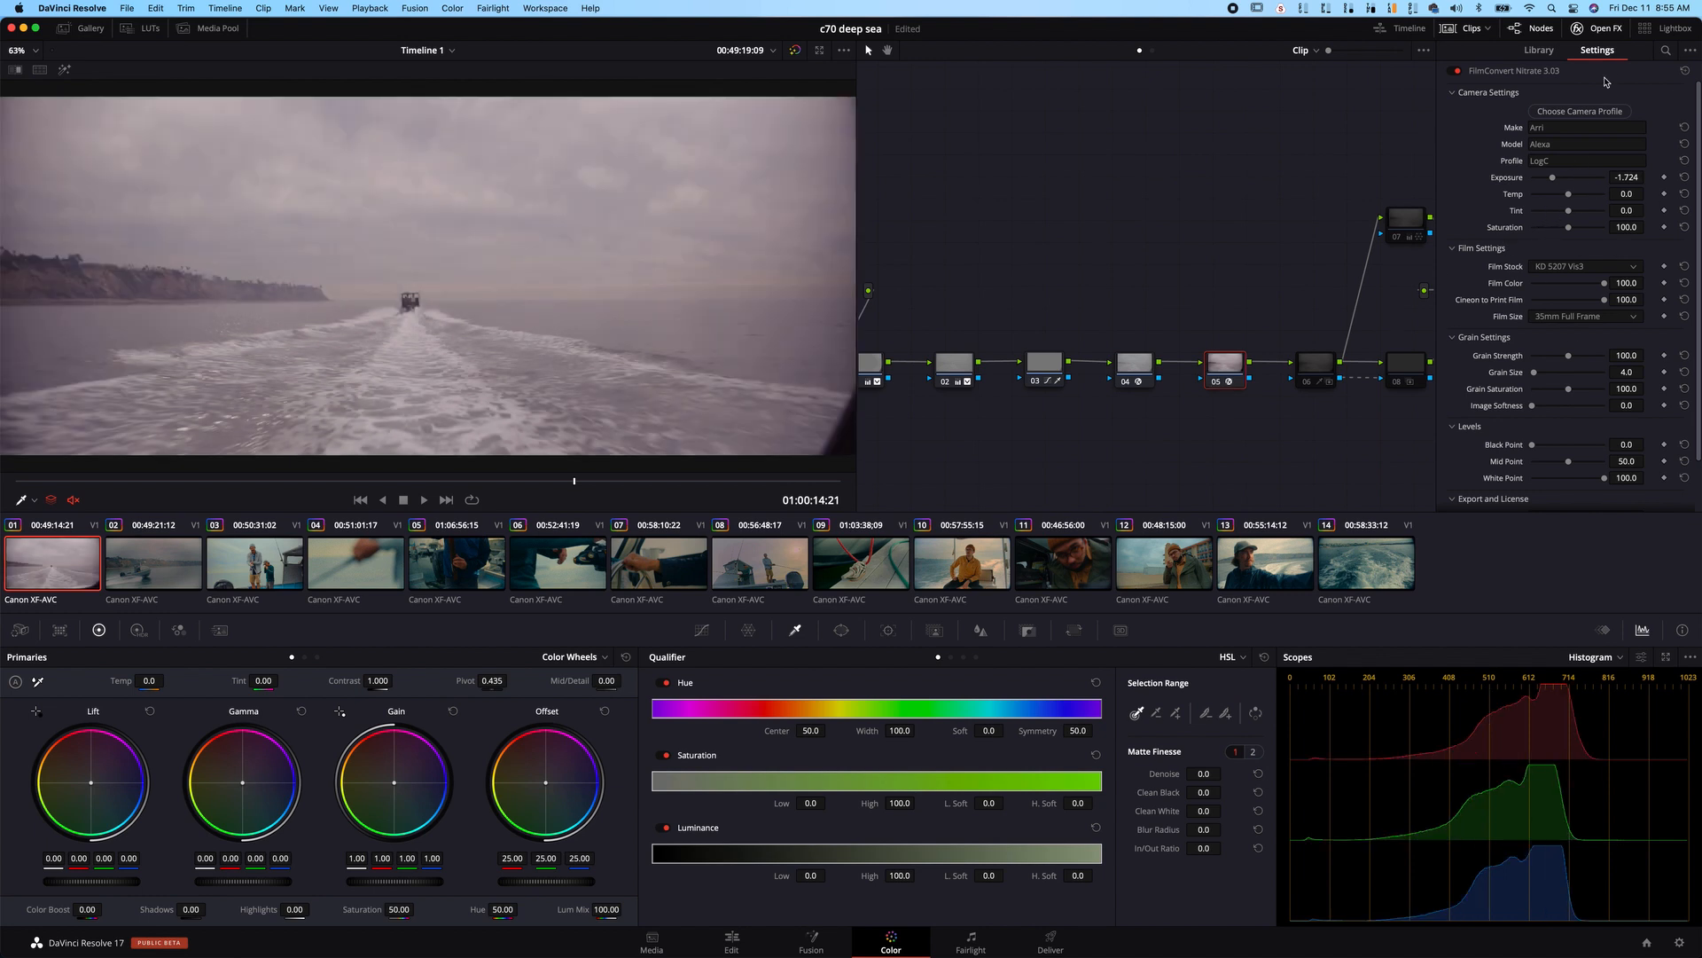
left_click(1597, 28)
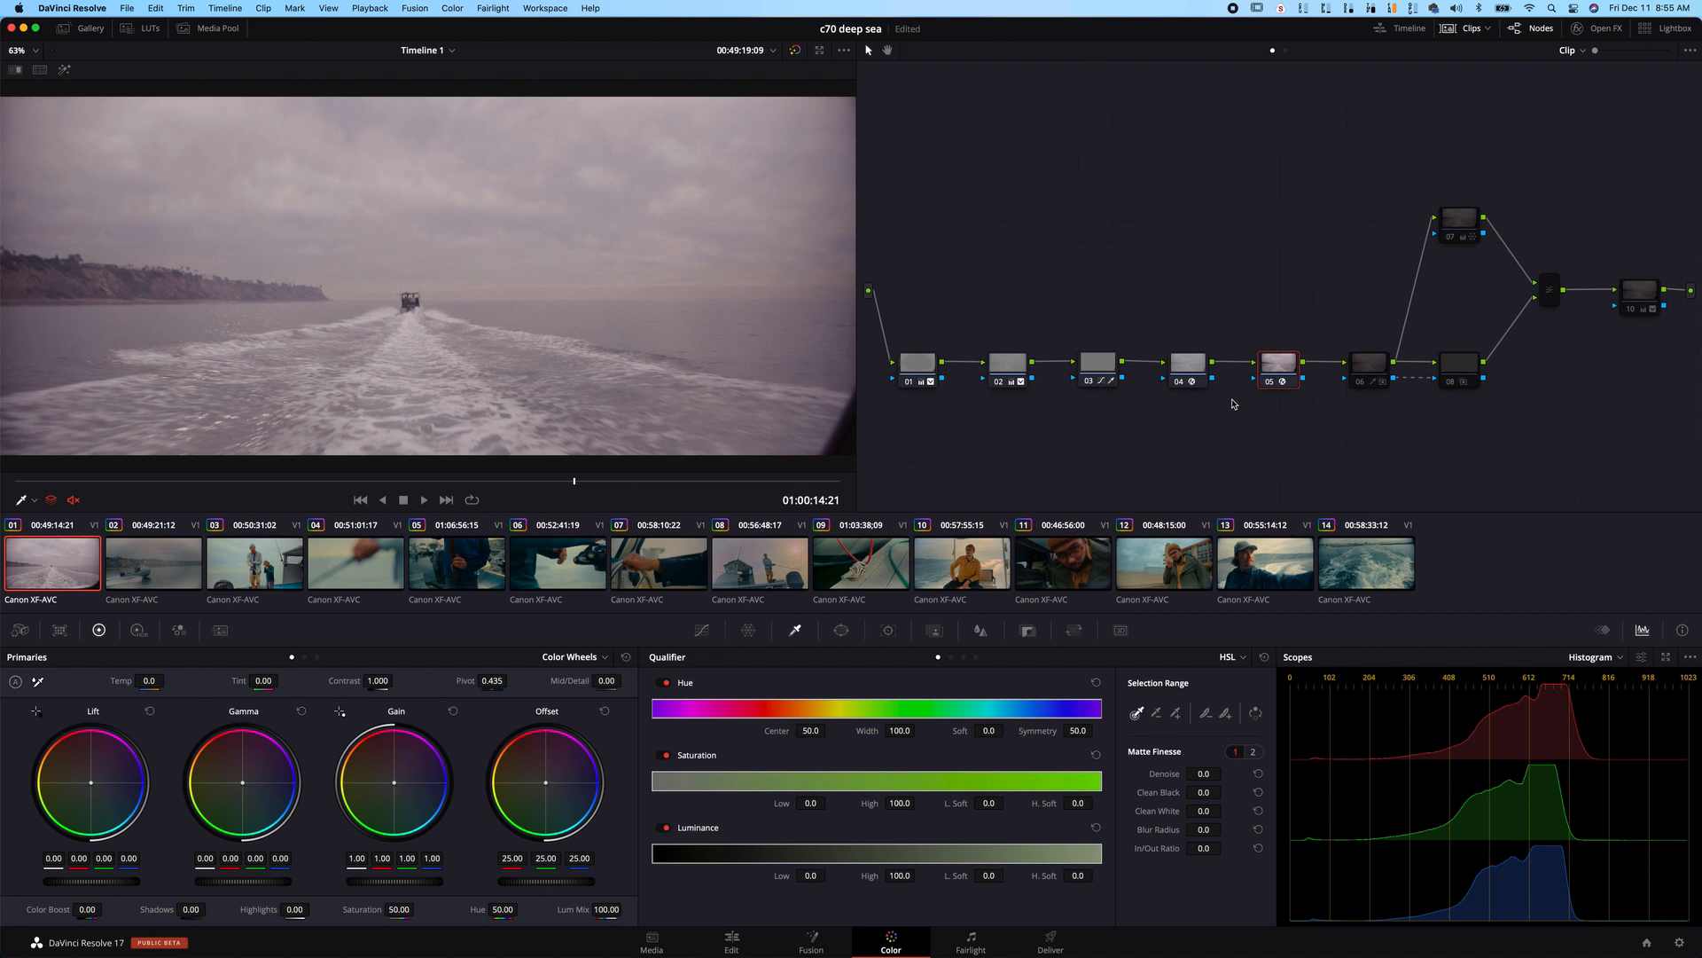
- Enable node 06 and the two parallel nodes 07 and 08
left_click(1363, 370)
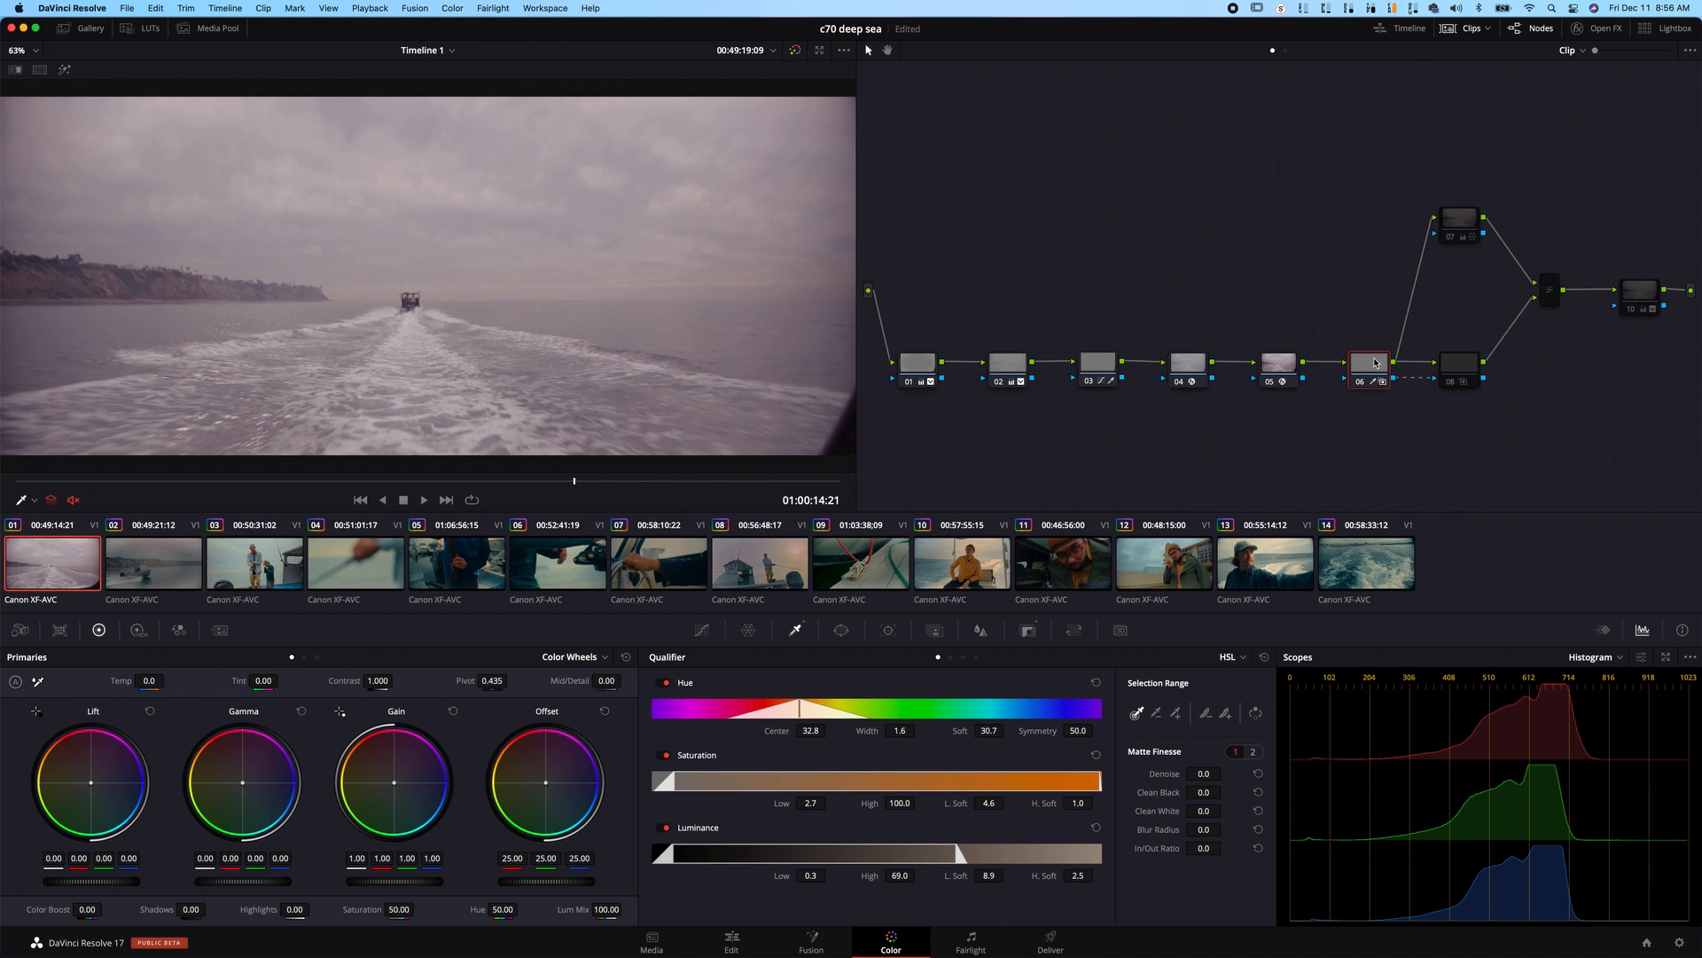
left_click(1471, 226)
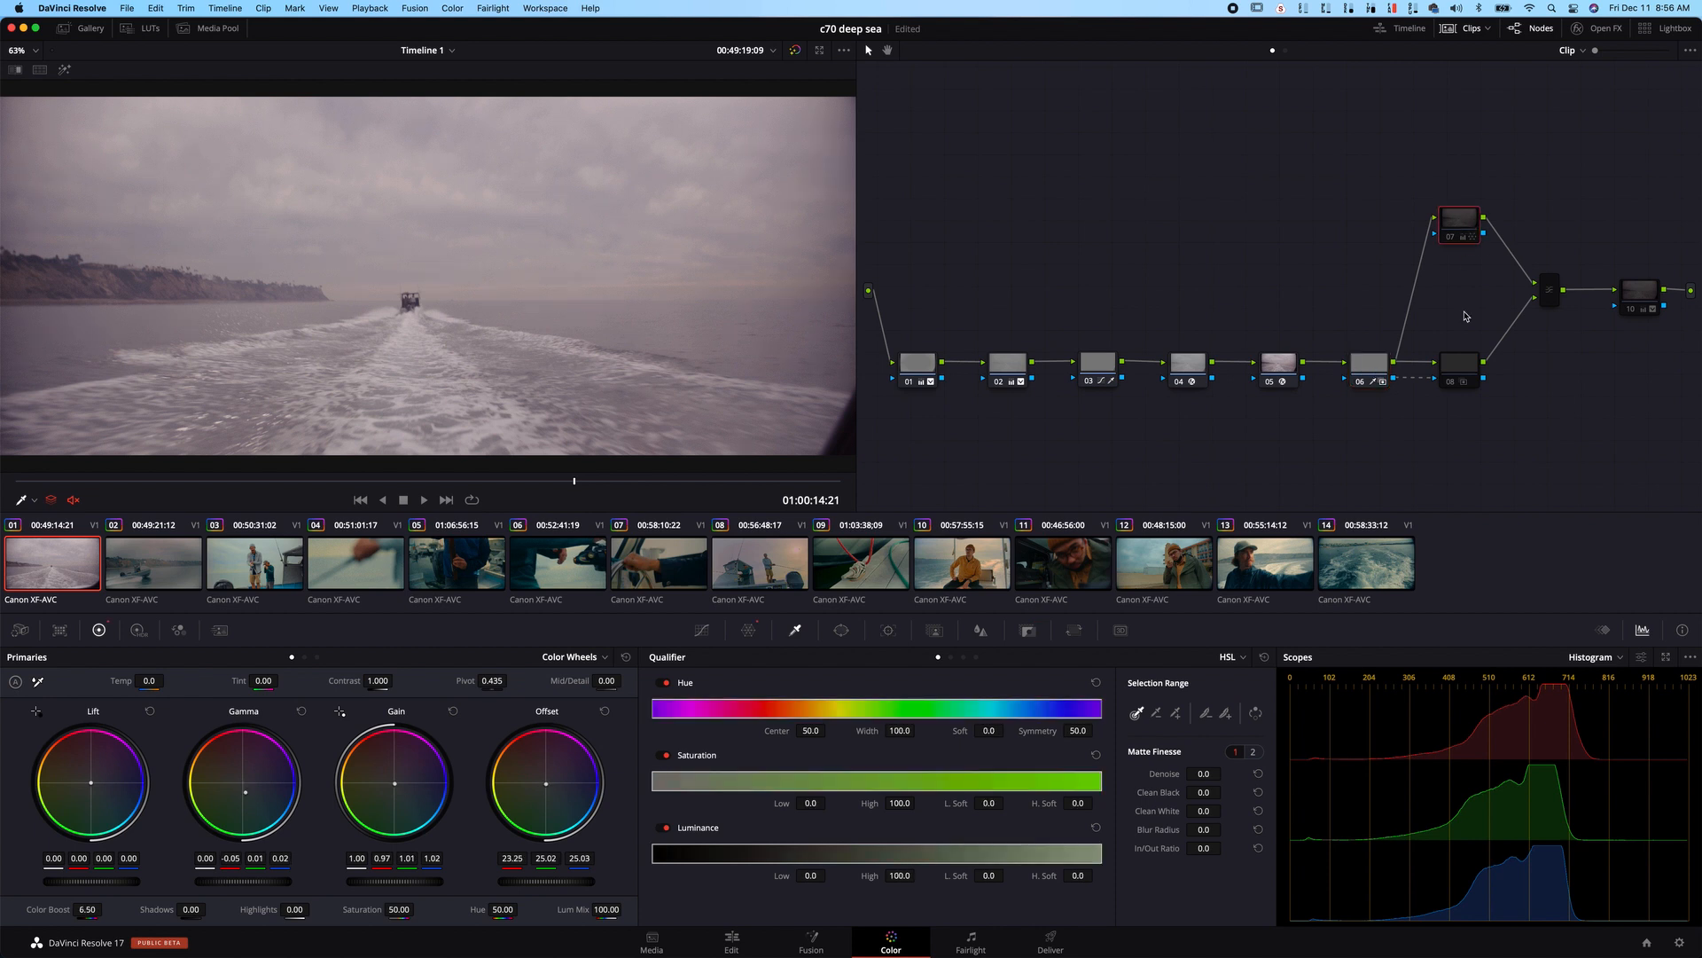
left_click(1466, 368)
left_click(1457, 217)
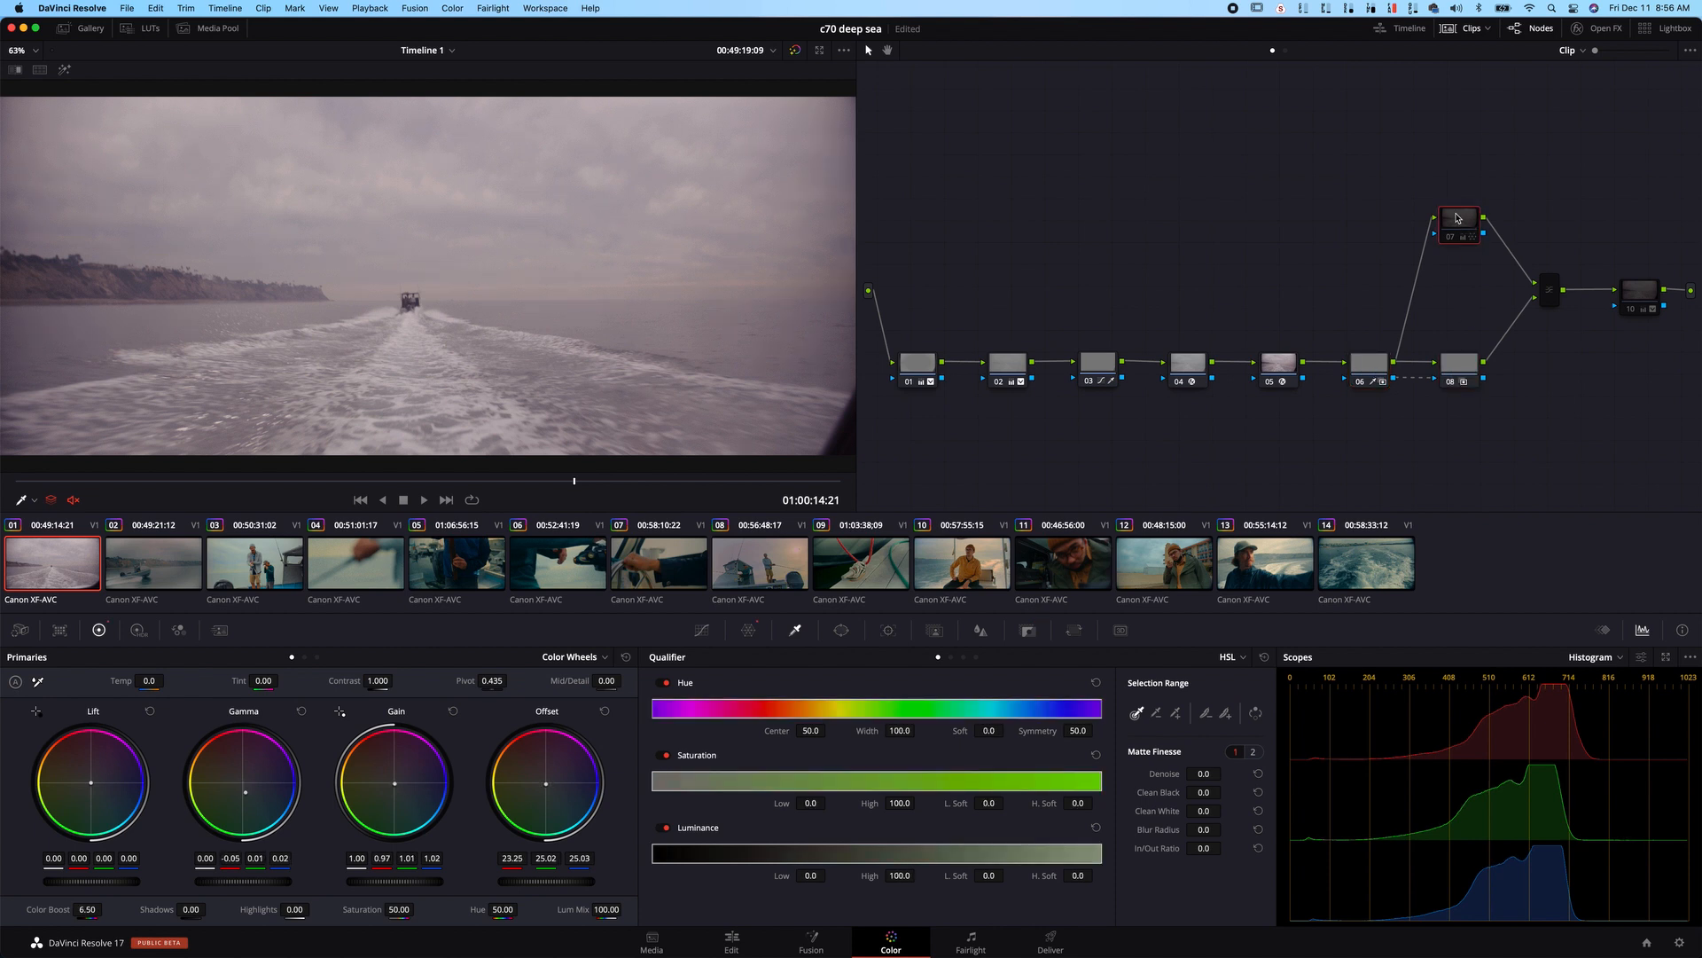
- Play the start of clip 01 with the grade applied and again with all grades bypassed to compare them
left_click_drag(581, 484, 38, 484)
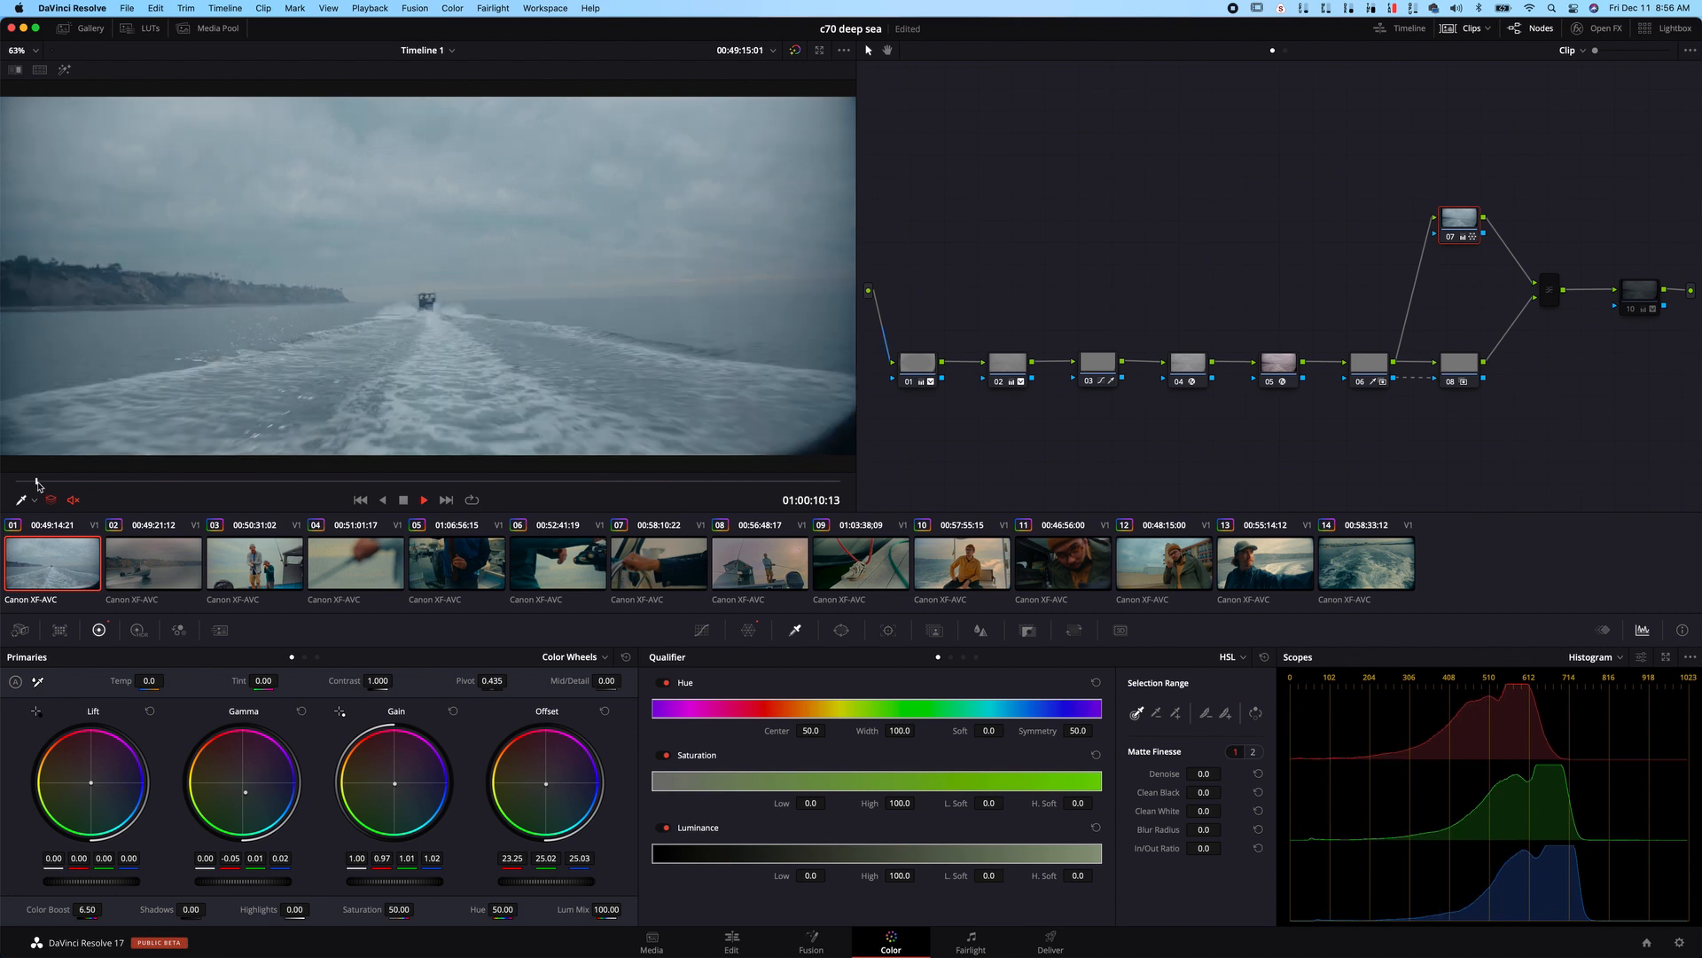
key("space")
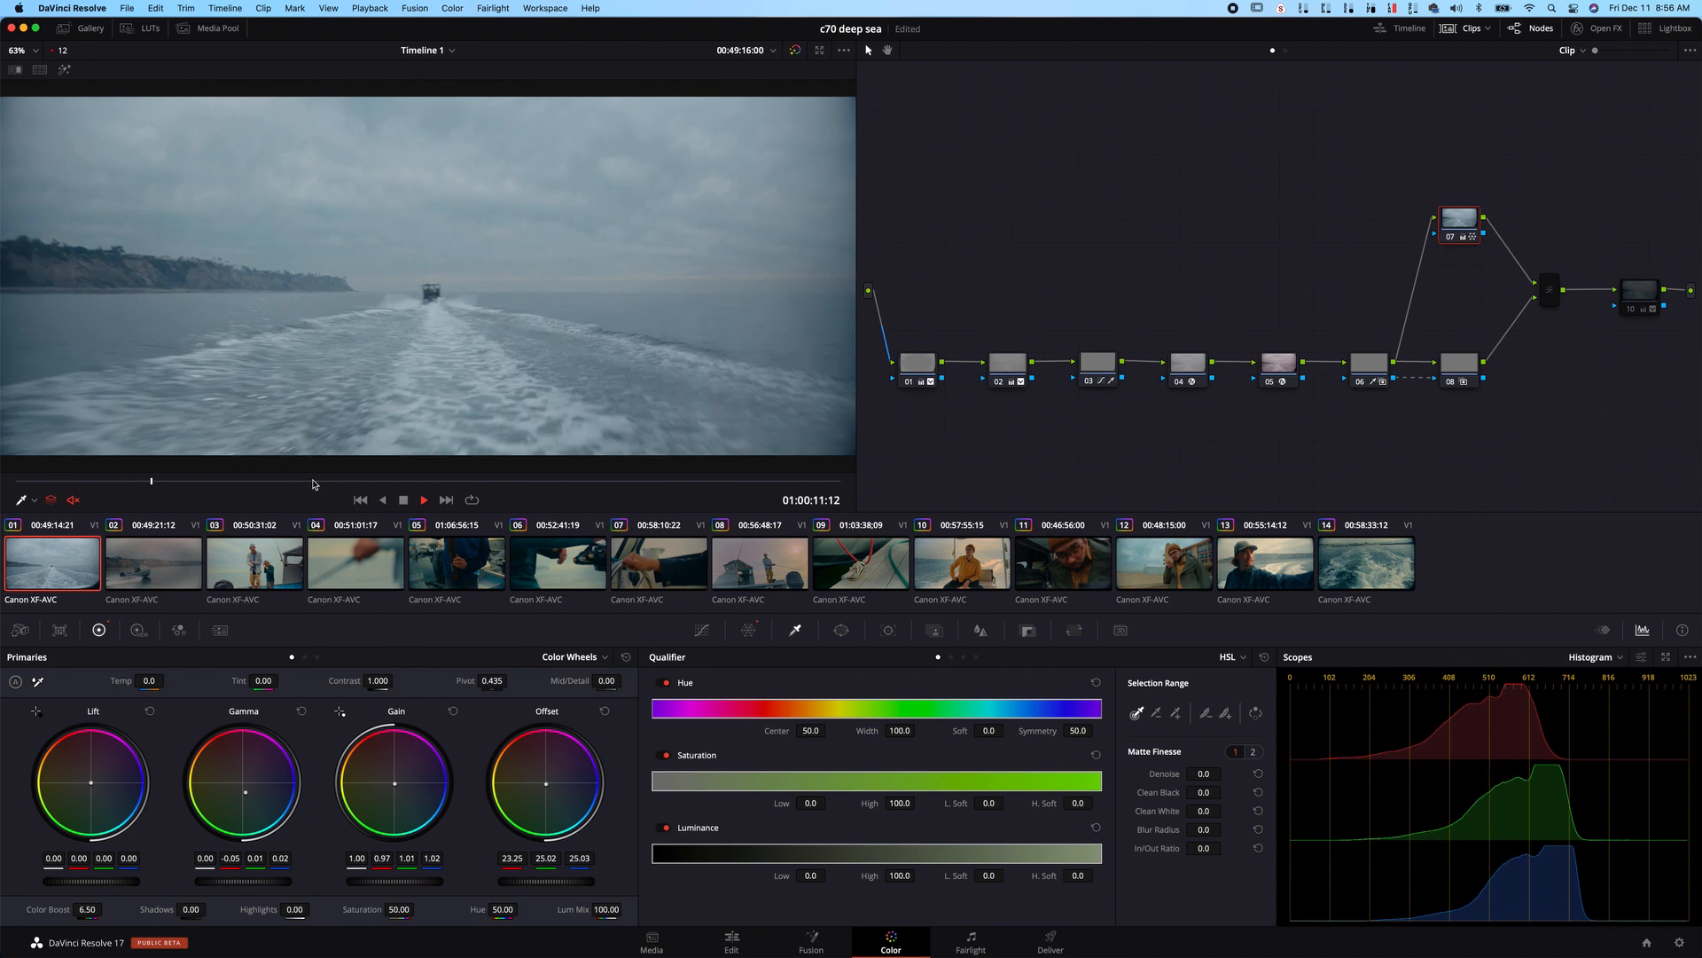
key("space")
left_click(795, 52)
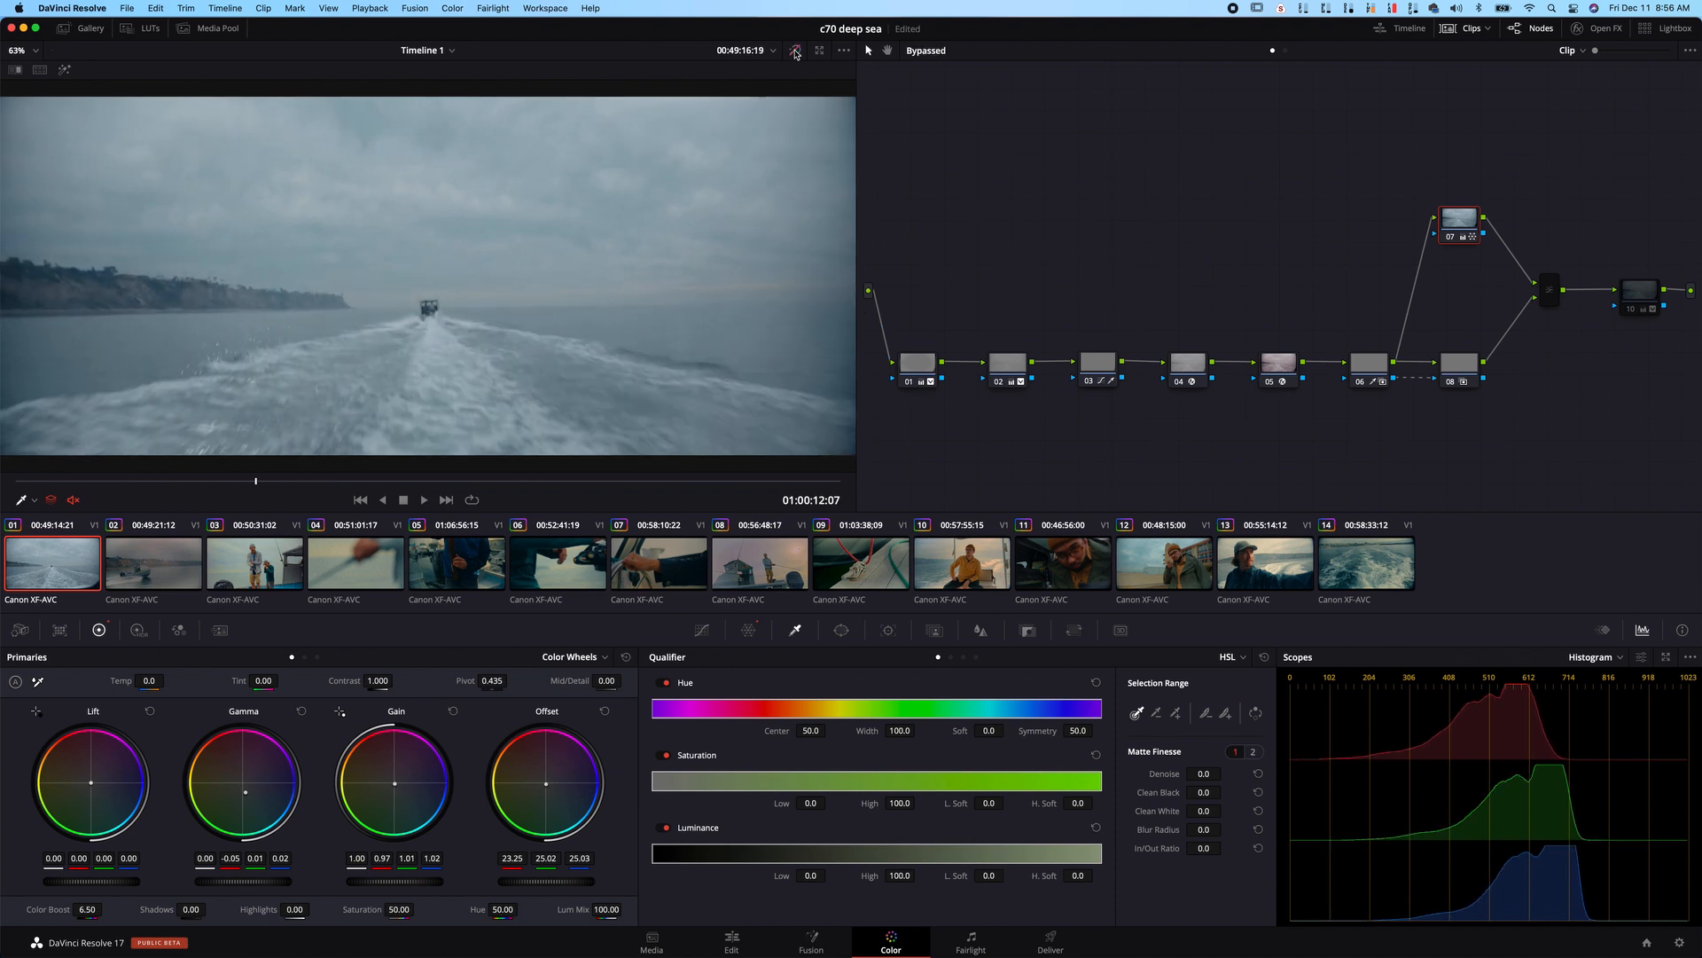
left_click(42, 480)
key("space")
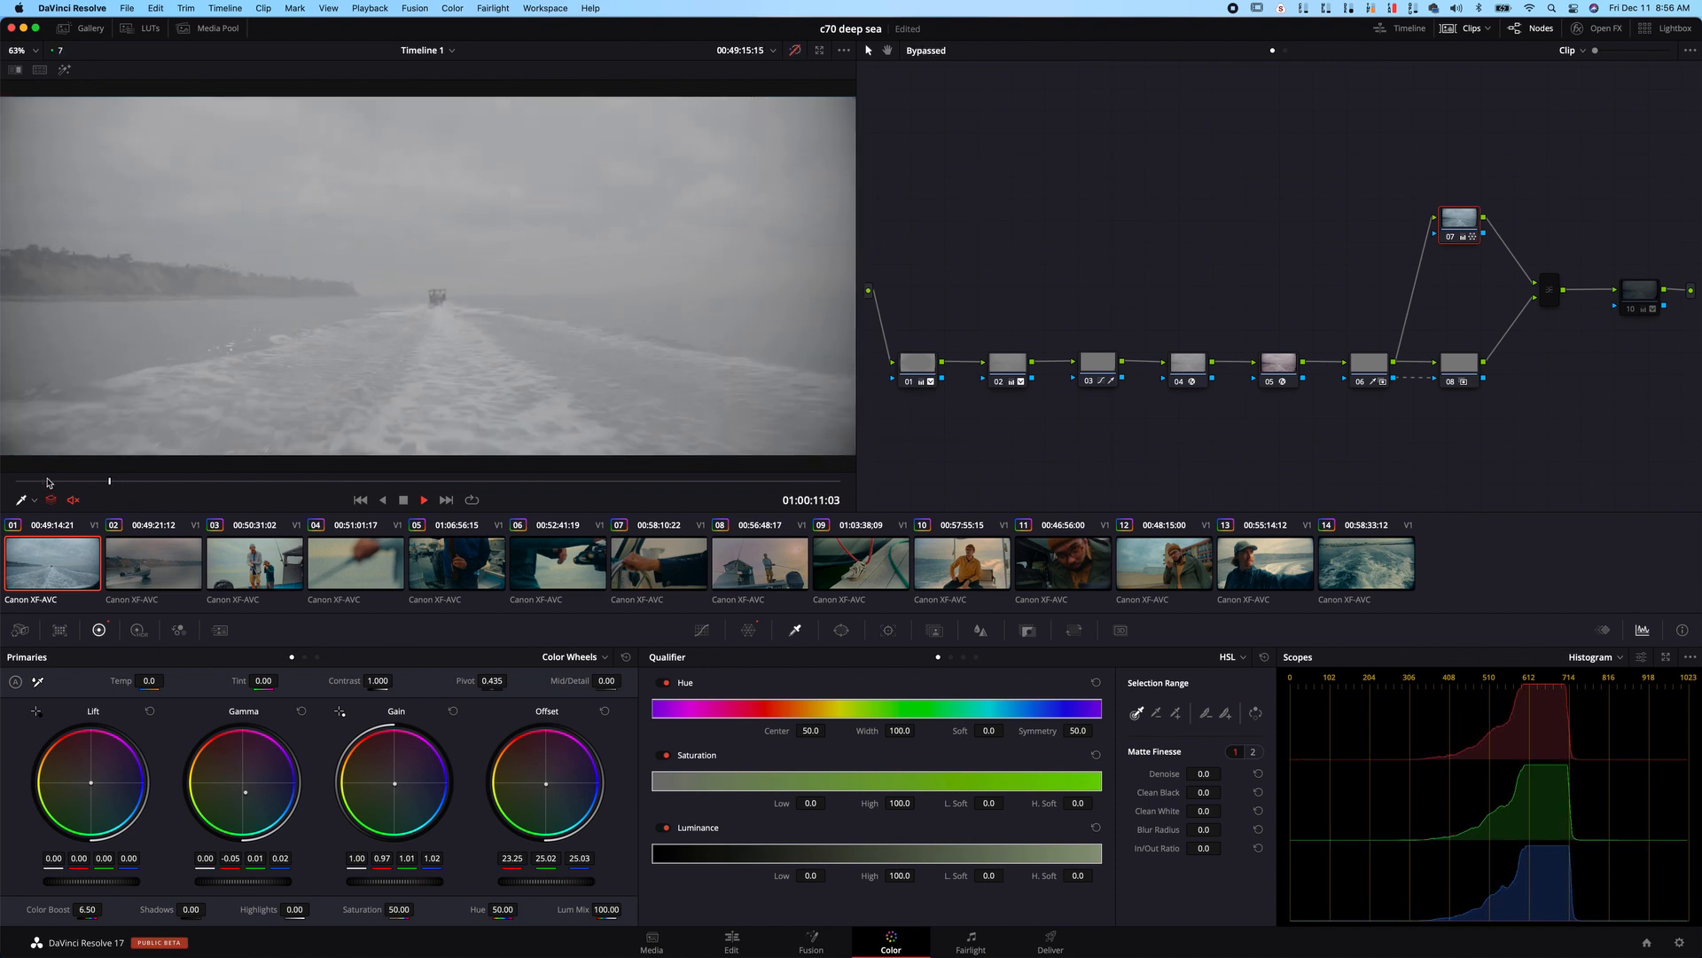
key("space")
left_click(793, 53)
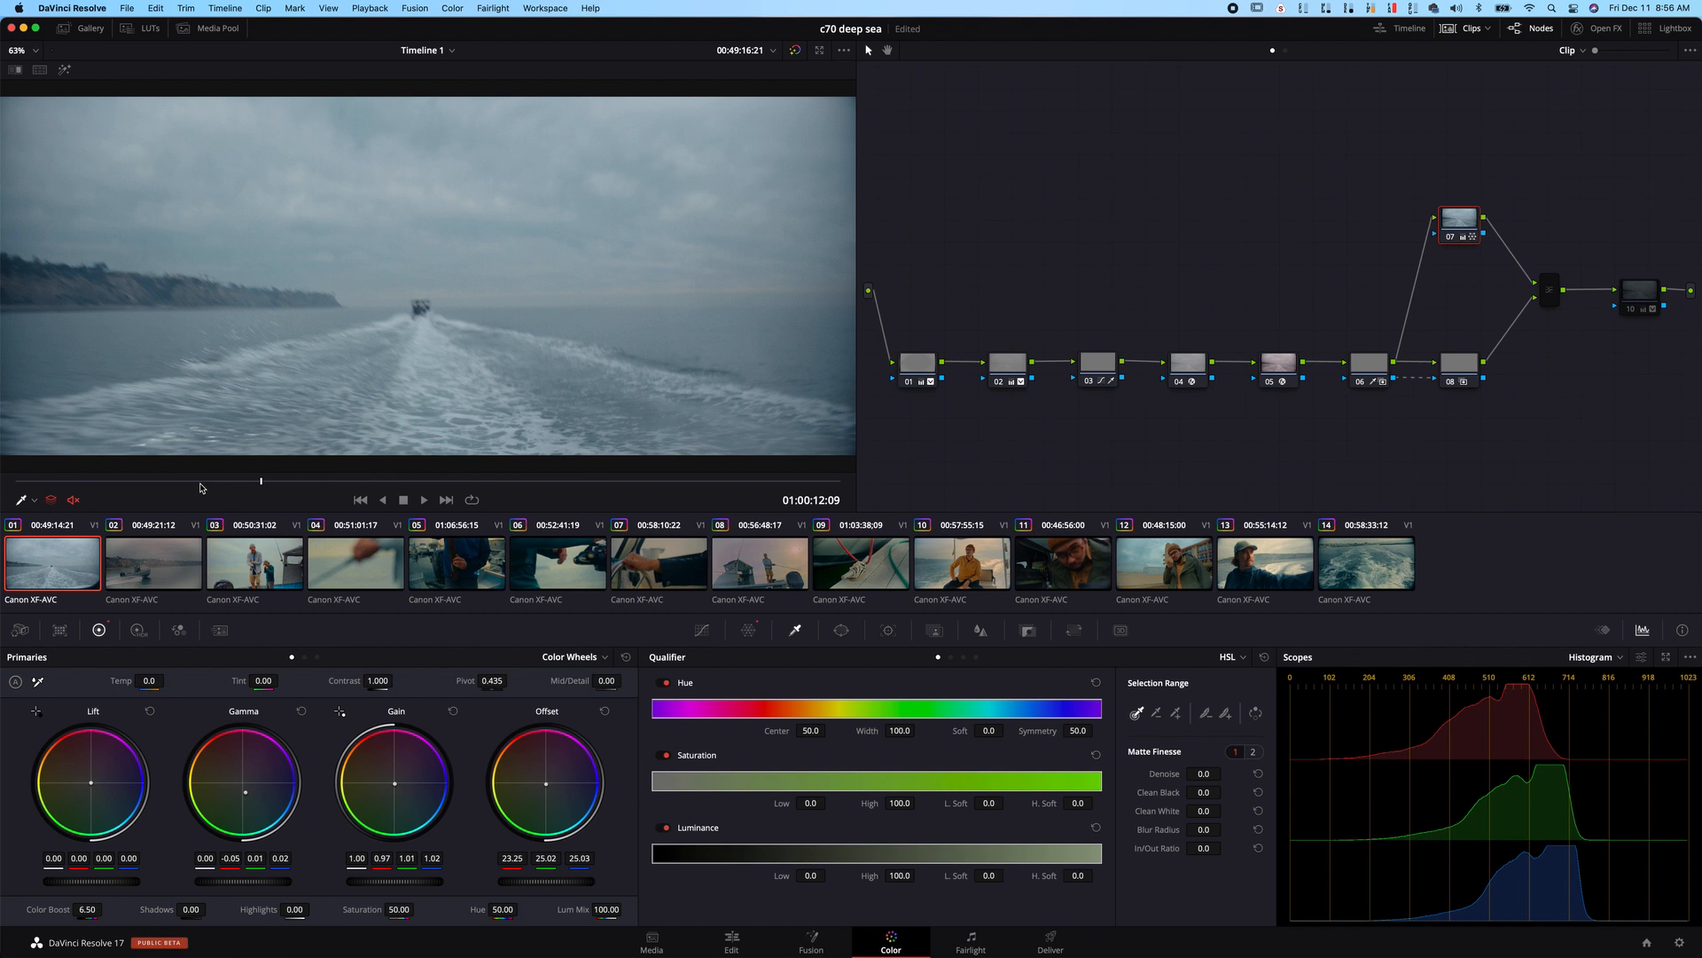
- Enable the final node 10 and compare the complete grade with the bypassed image
left_click(1641, 293)
key("shift+d")
key("shift+d")
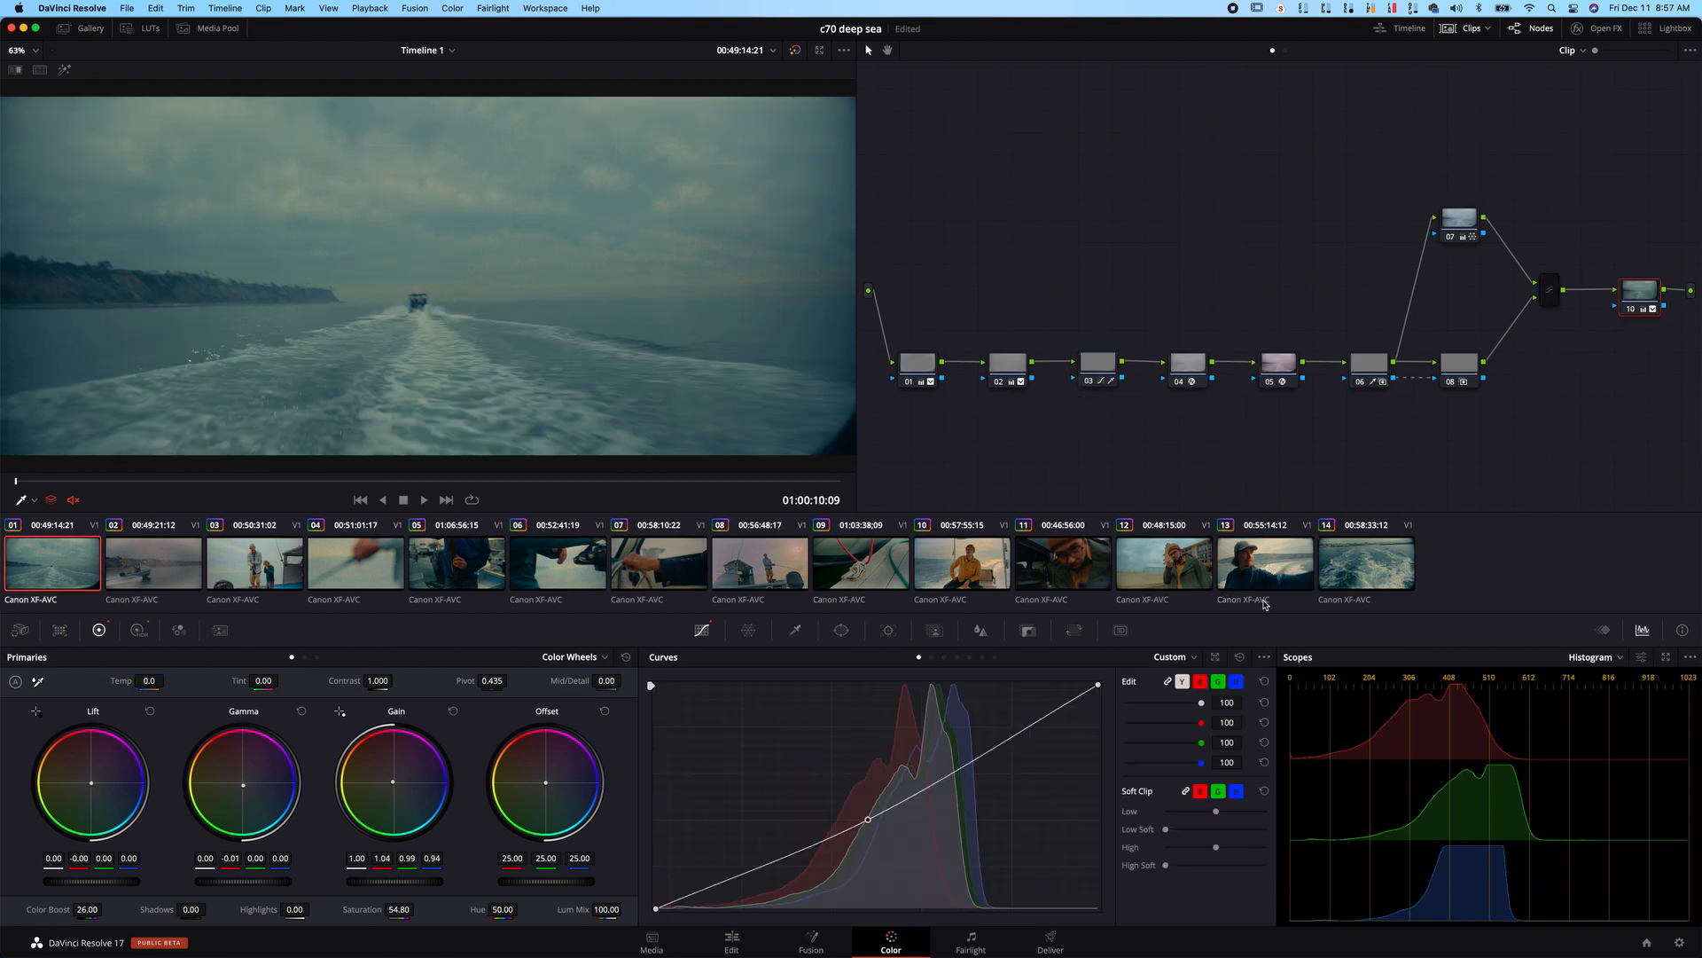
- Compare clip 13 with clip 01, and toggle node 01 off and on in clip 13 to examine its effect
left_click(1264, 569)
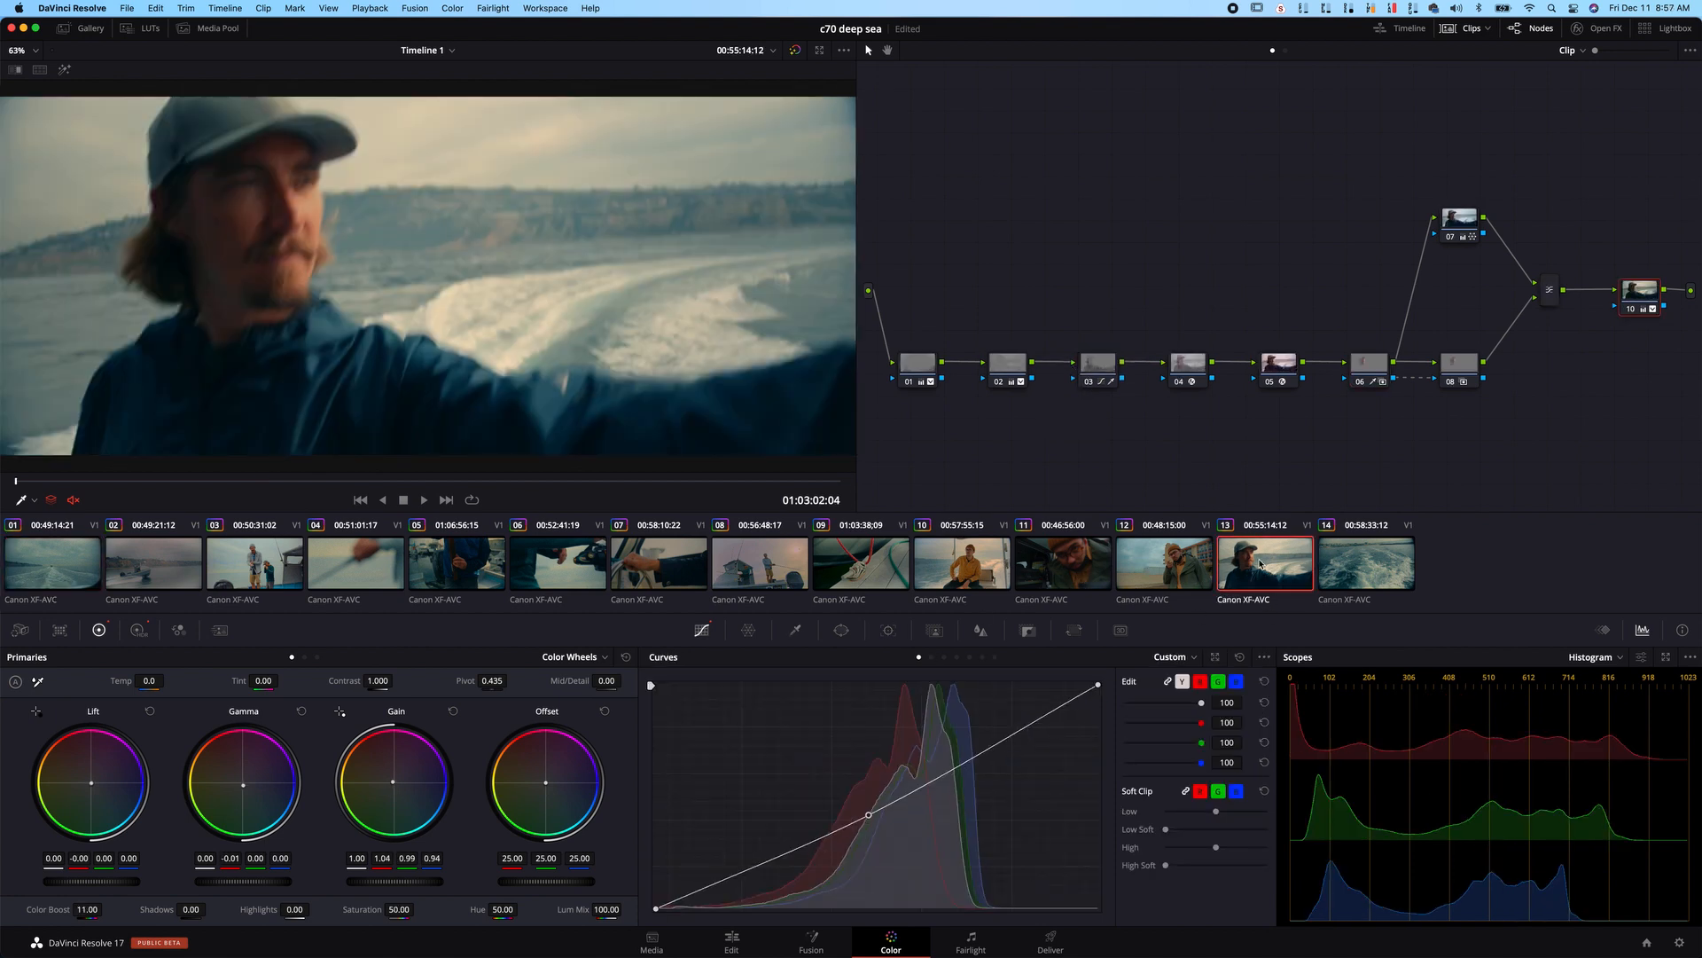
left_click(64, 573)
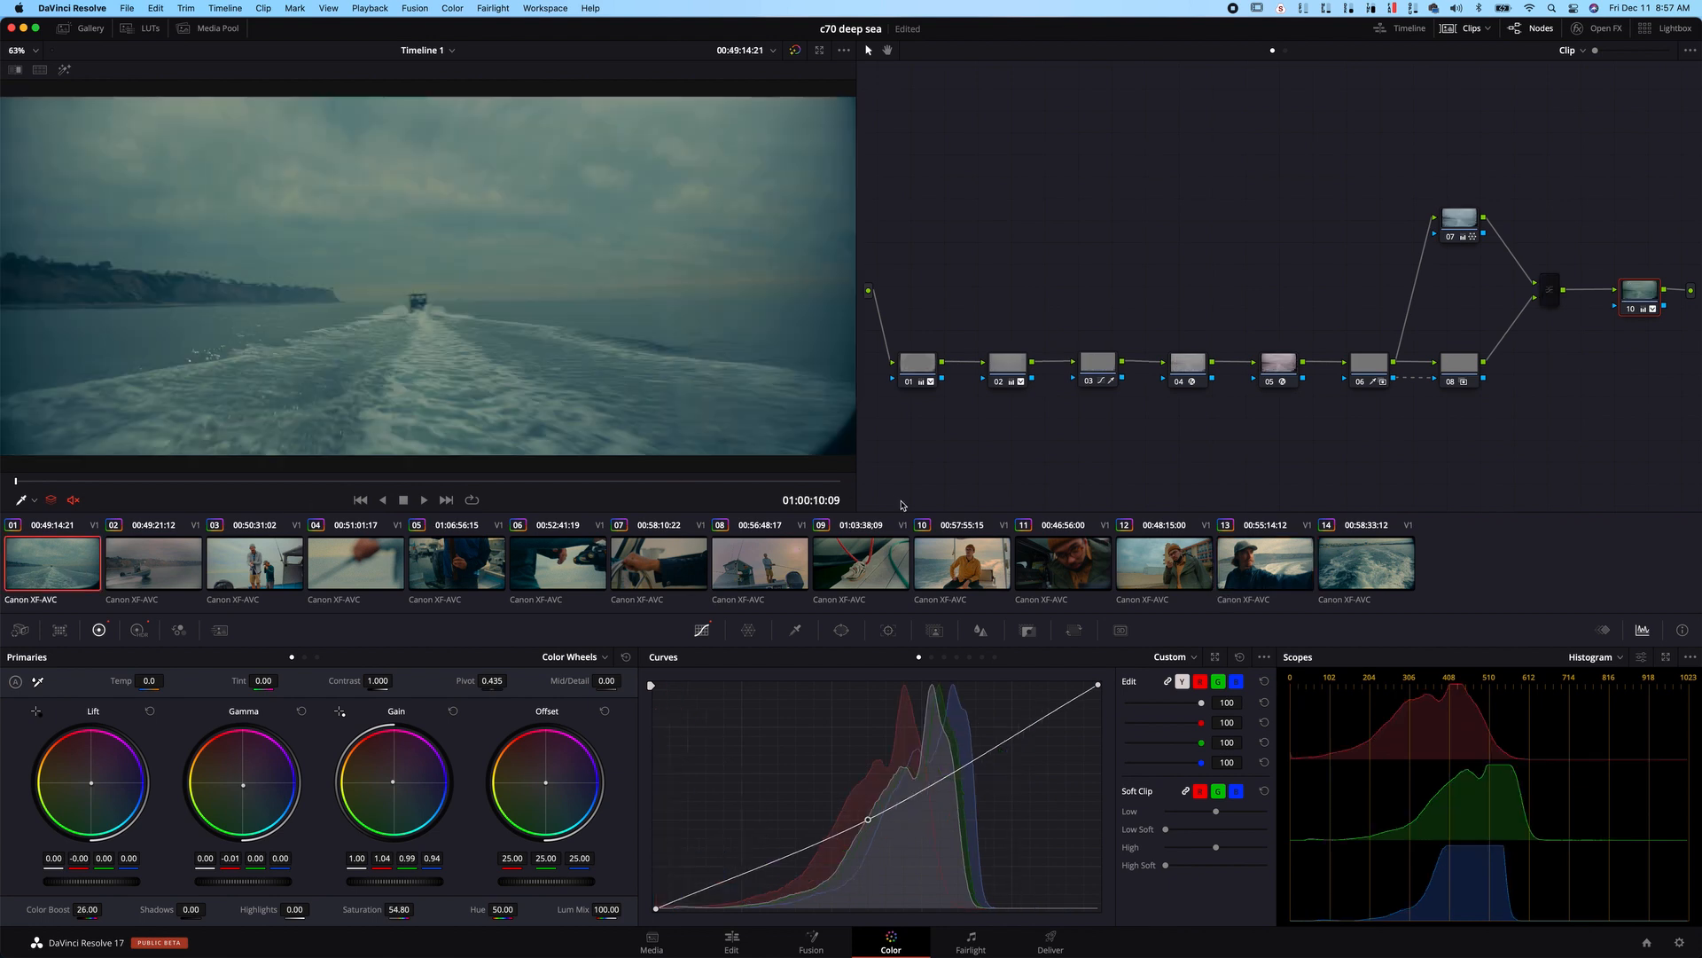
left_click(1242, 568)
left_click(917, 372)
key("ctrl+d")
key("ctrl+d")
key("ctrl+d")
key("ctrl+d")
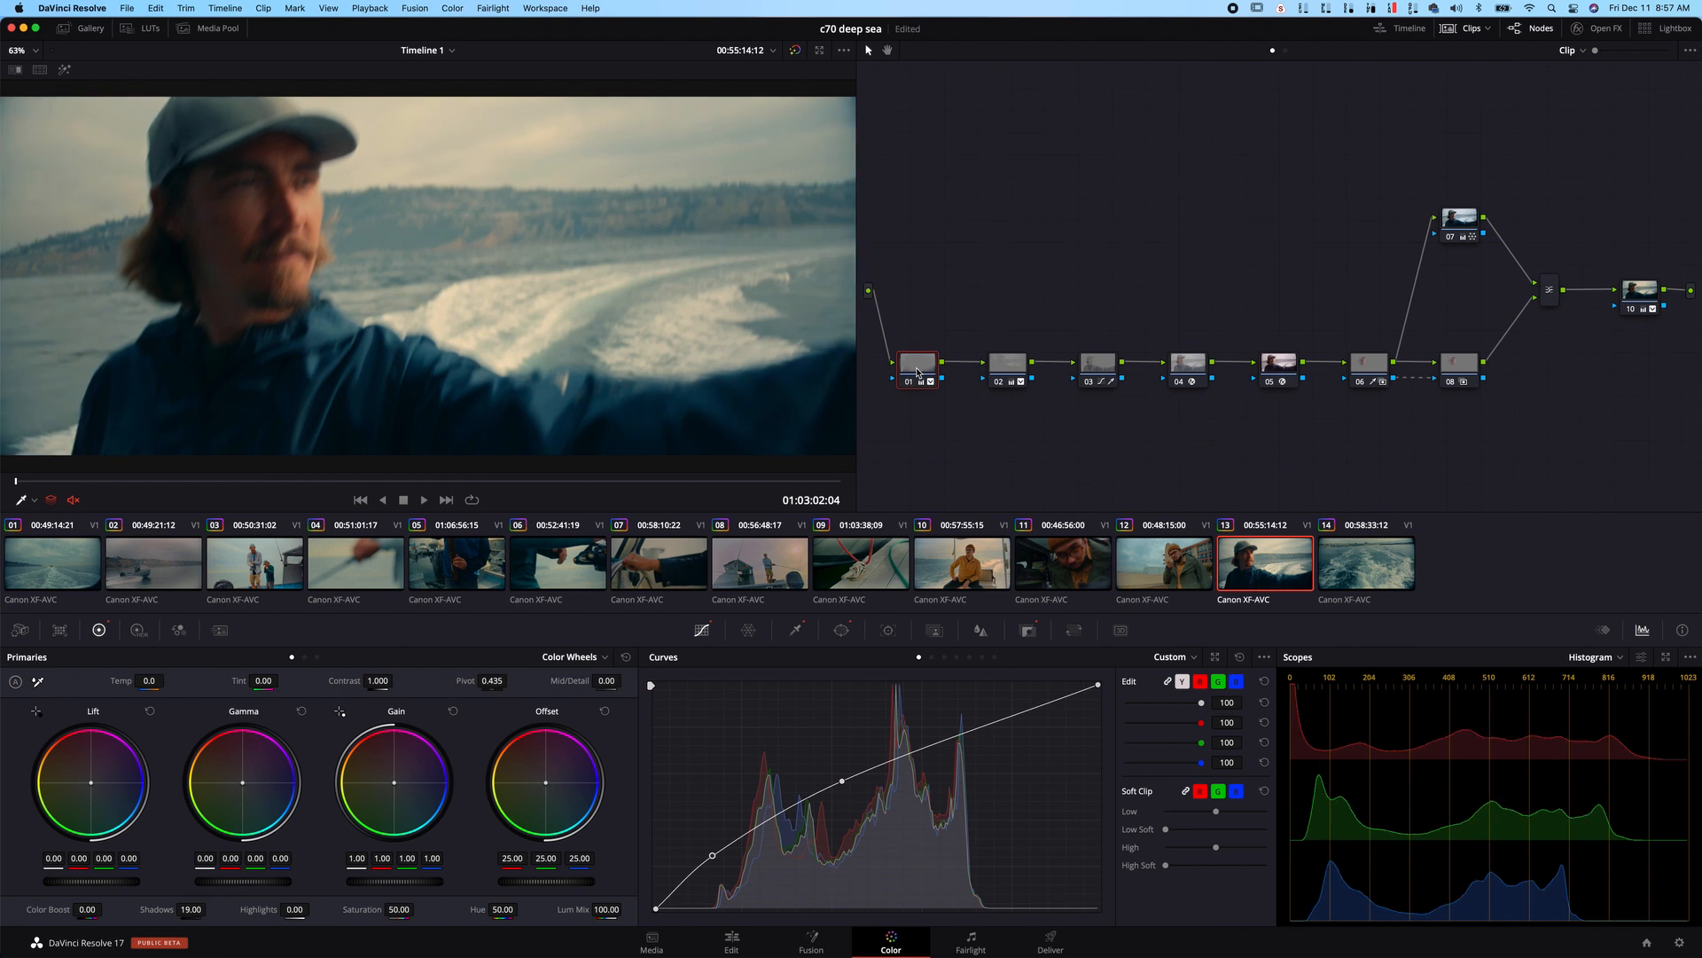
key("ctrl+d")
key("ctrl+d")
- Toggle node 02 off and on in clip 13 to examine its effect on the highlights
left_click(1008, 365)
key("ctrl+d")
key("ctrl+d")
key("ctrl+d")
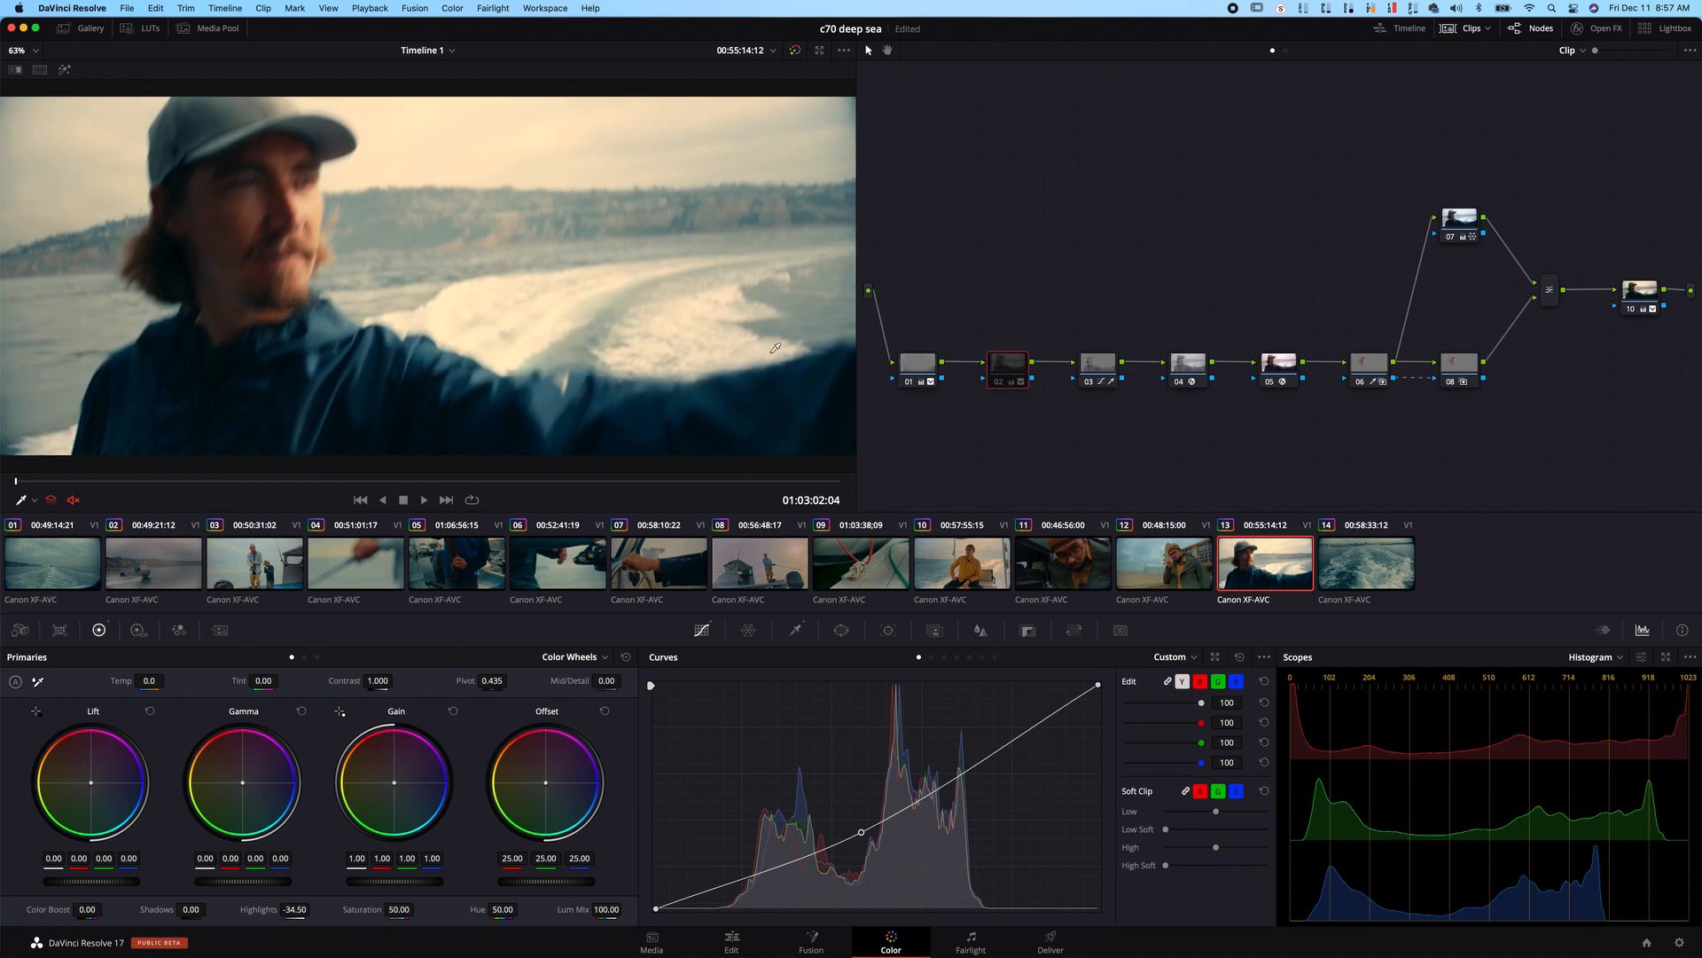
key("ctrl+d")
- Toggle node 03 off and on in clip 13 to examine its effect on the image
left_click(1098, 364)
key("ctrl+d")
key("ctrl+d")
key("ctrl+d")
key("ctrl+d")
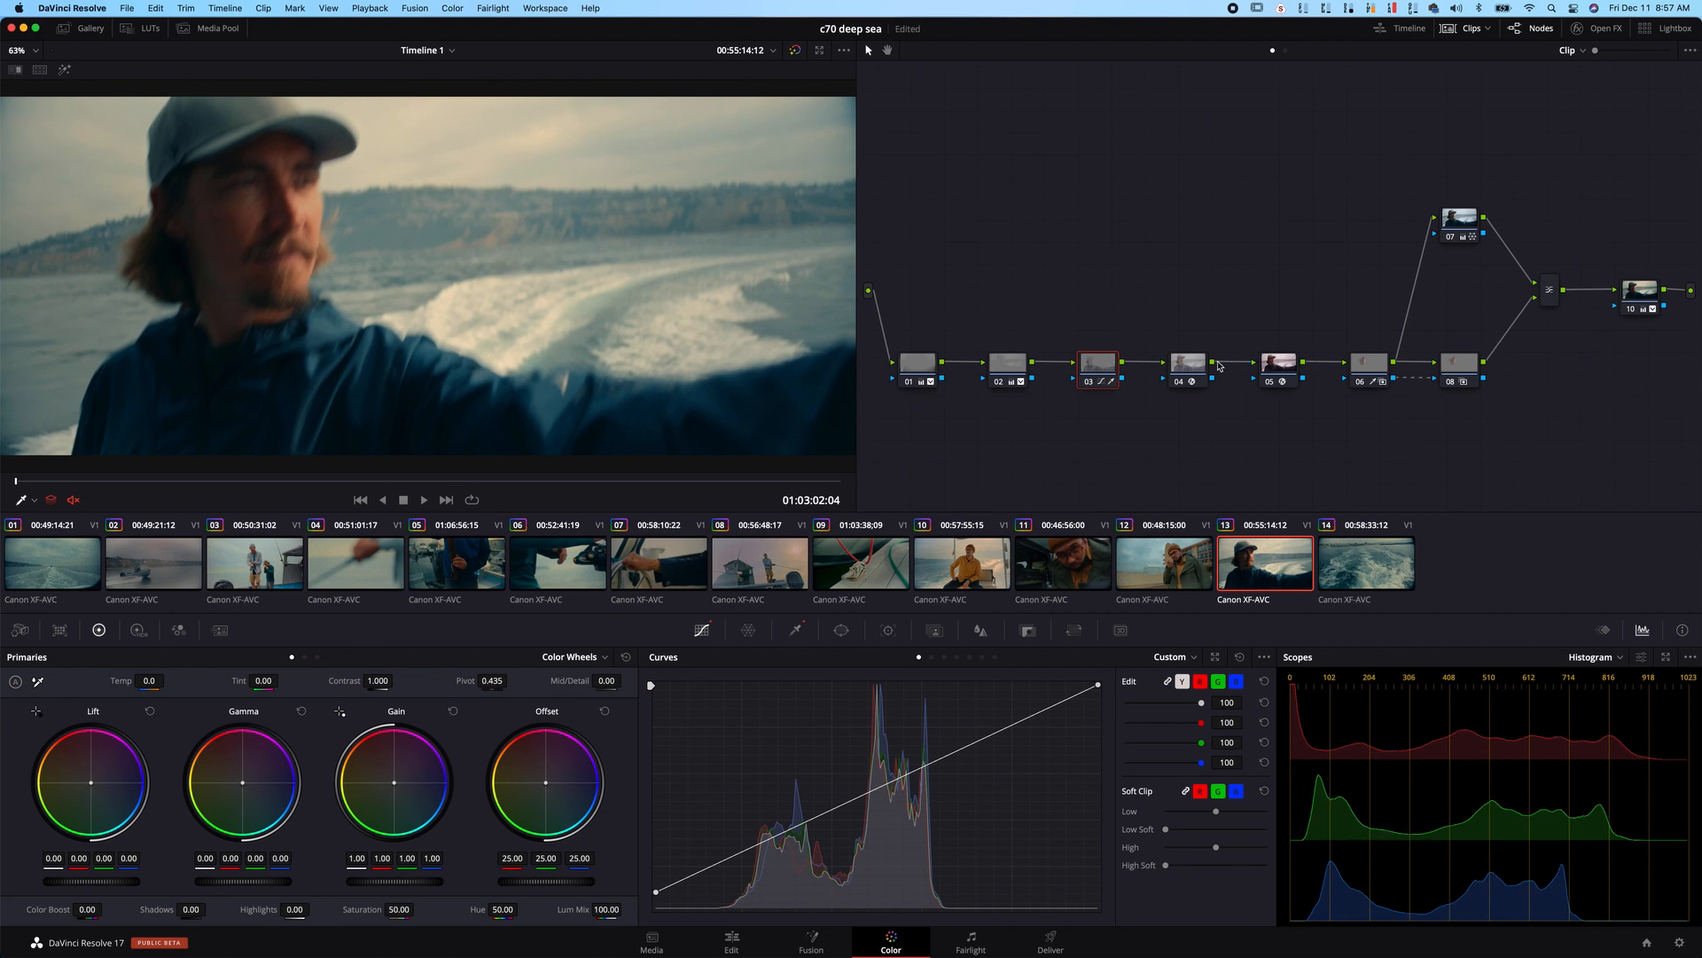
- Toggle the CineMatch node 04 off and on in clip 13 to compare the exposure and color
left_click(1186, 364)
key("ctrl+d")
key("ctrl+d")
key("ctrl+d")
key("ctrl+d")
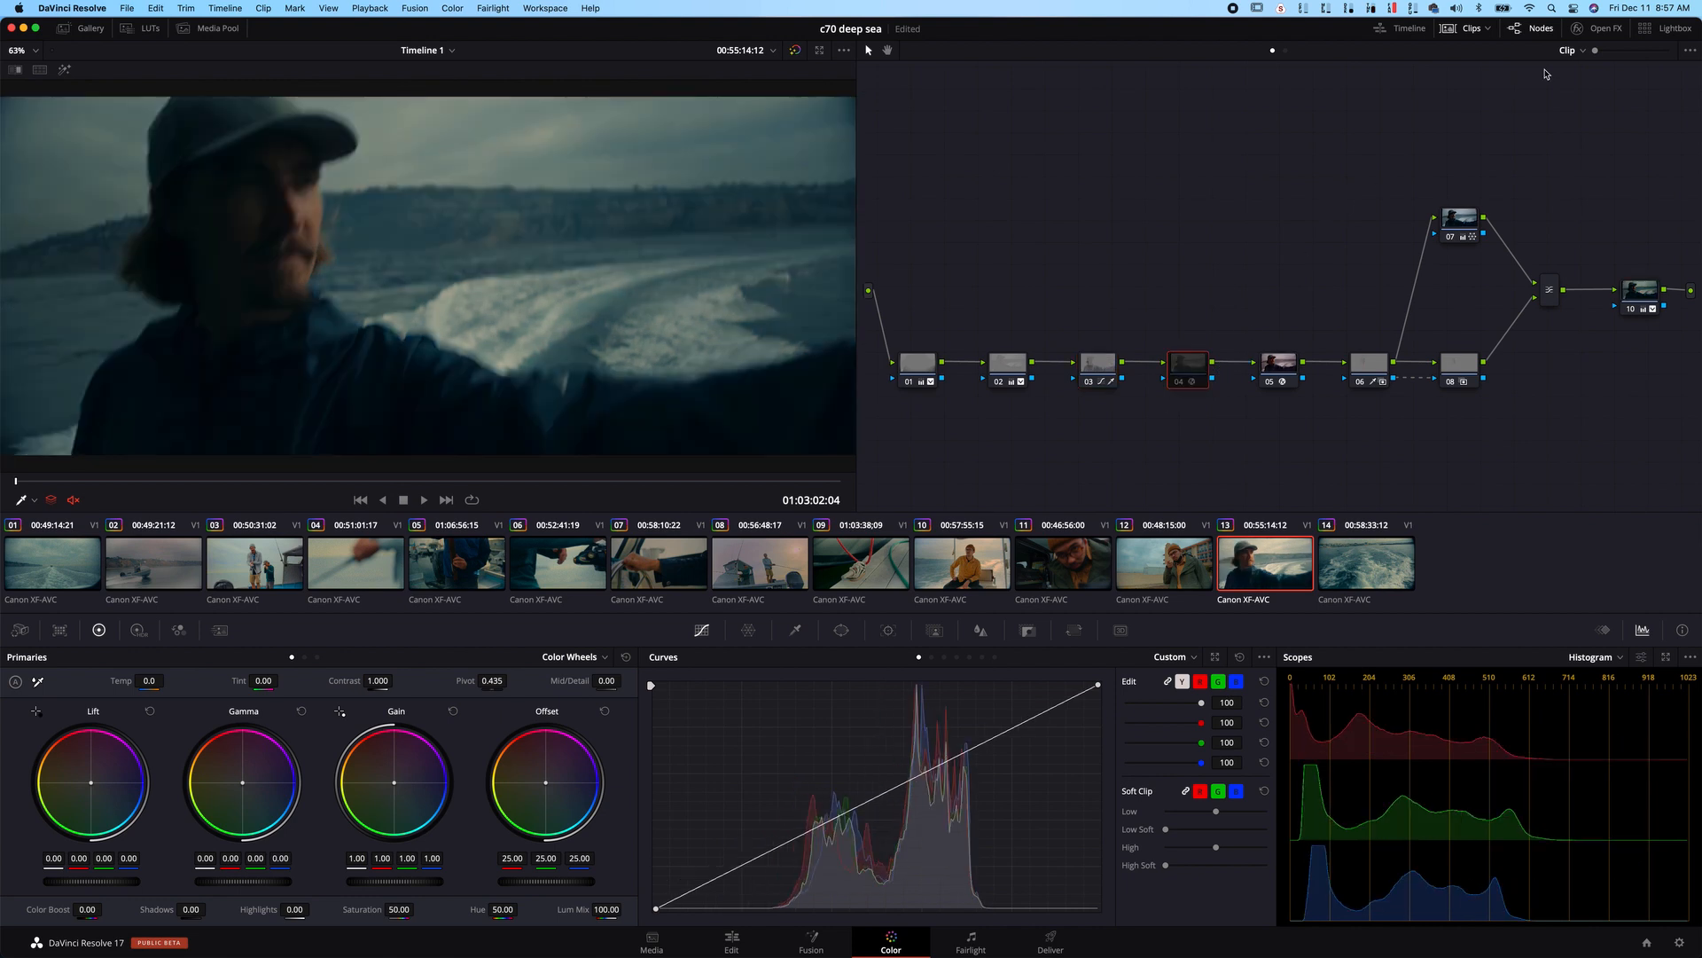
- Check node 04's exposure with CineMatch's skin-tone false color, try resetting the exposure, undo the reset and turn the false color off
left_click(1577, 30)
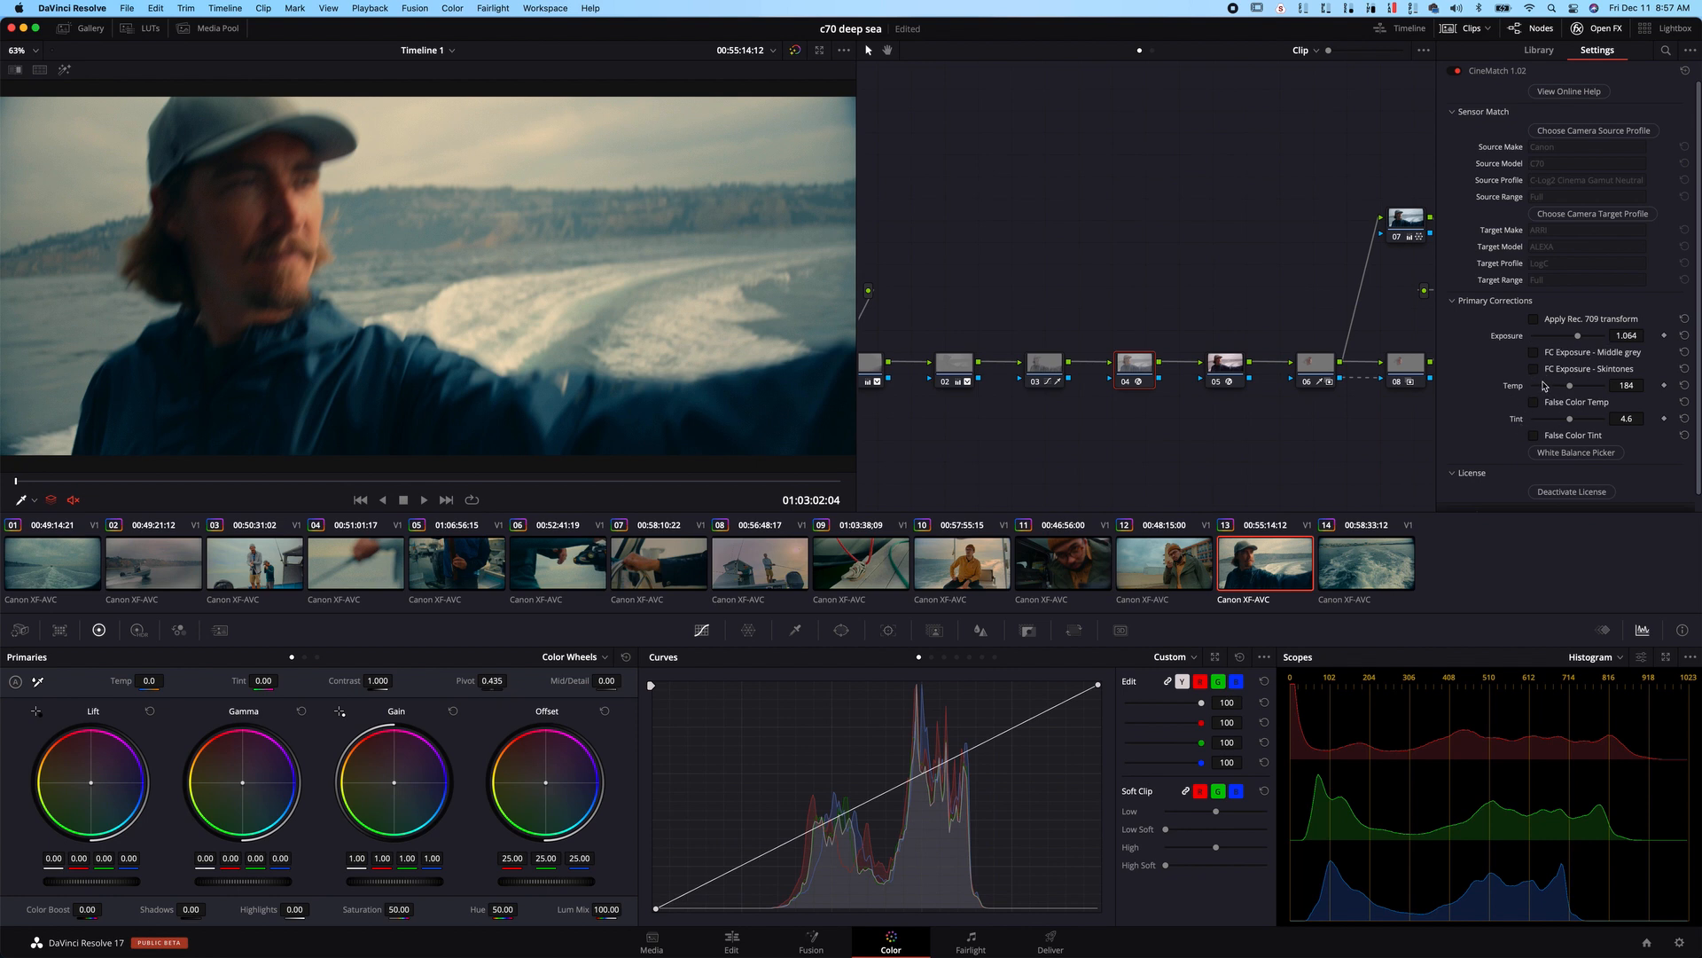
left_click(1535, 369)
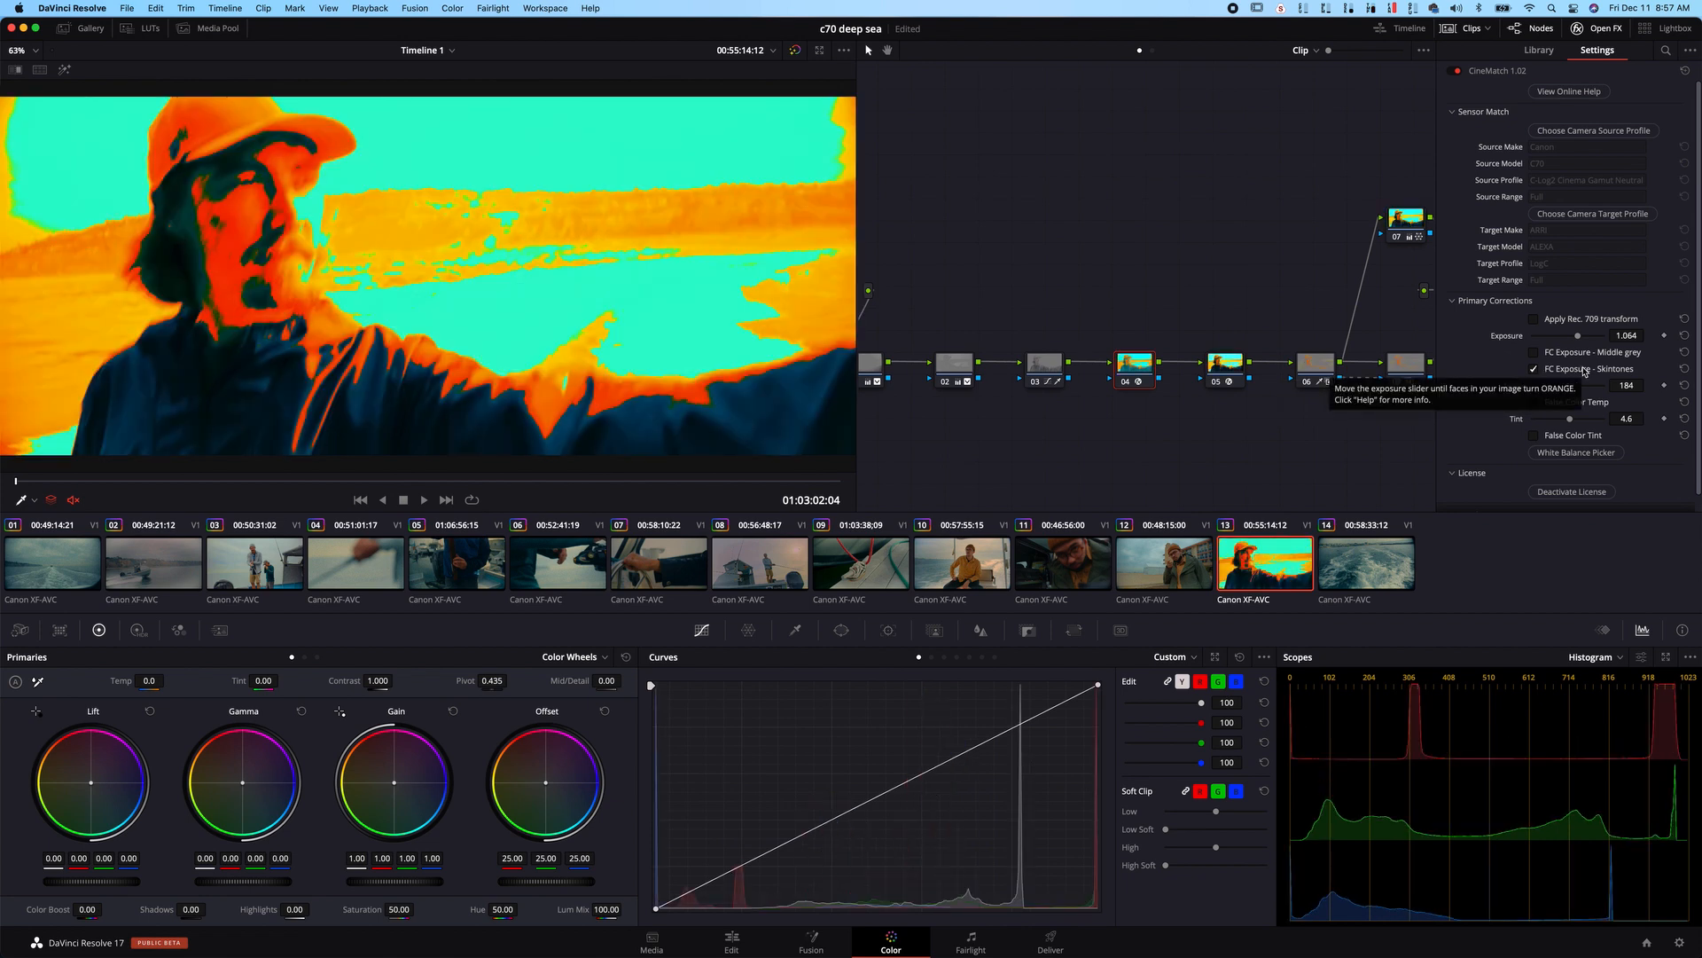
left_click(1685, 336)
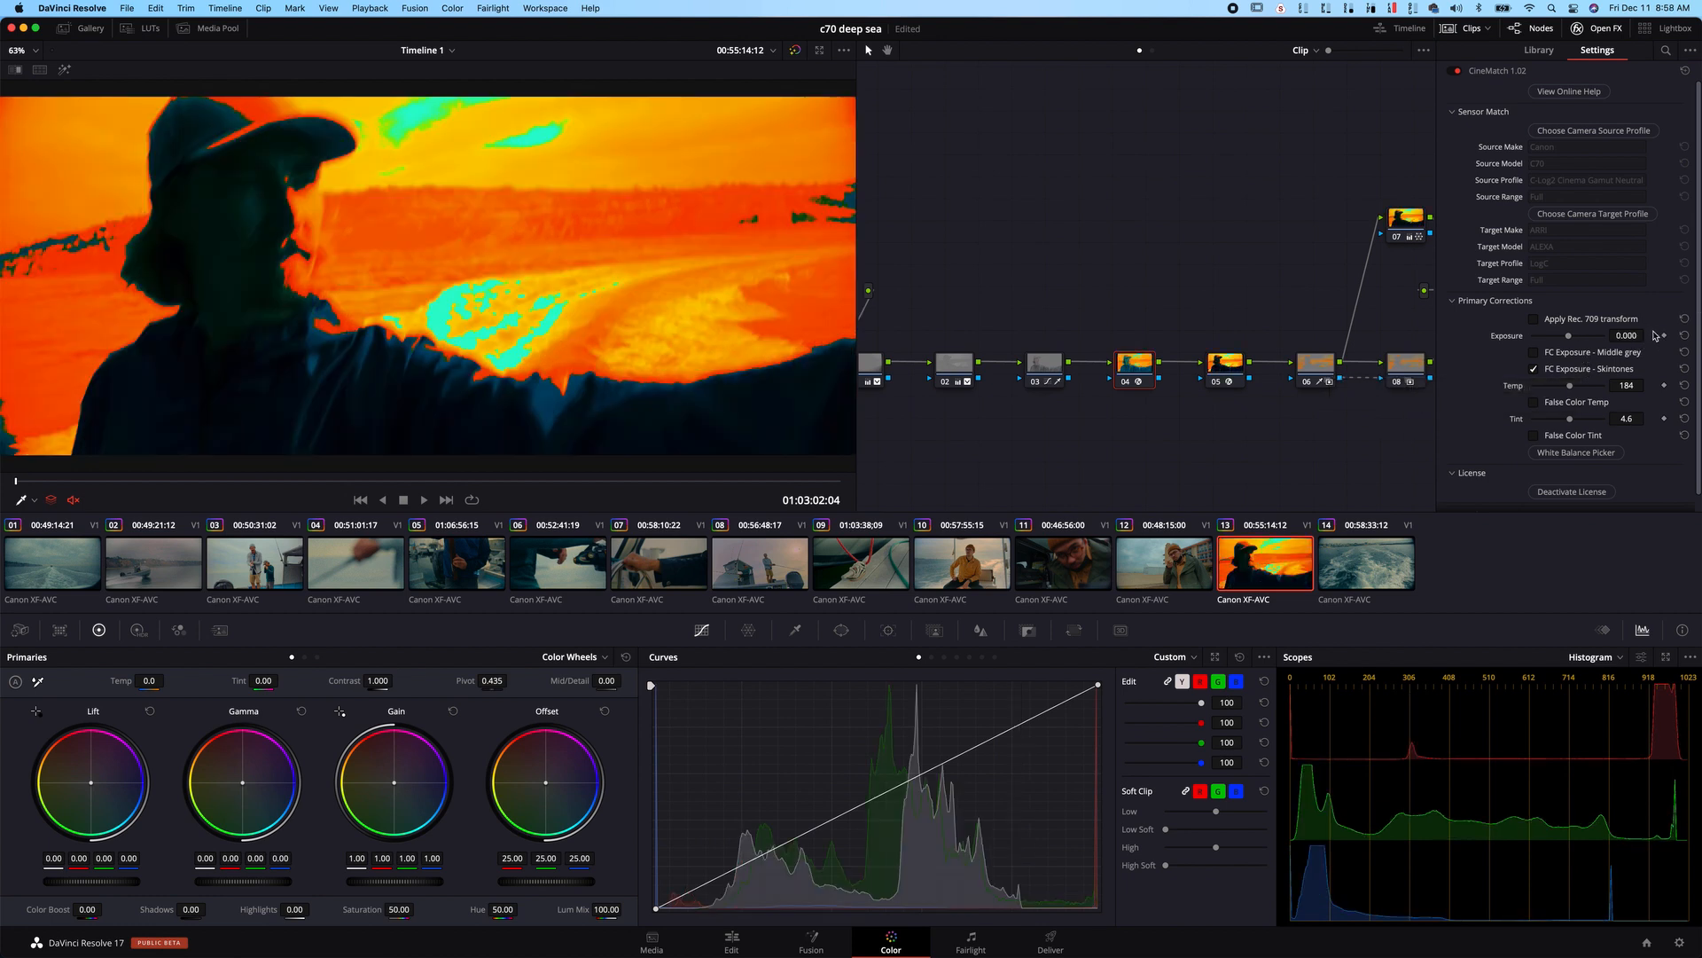
key("super+z")
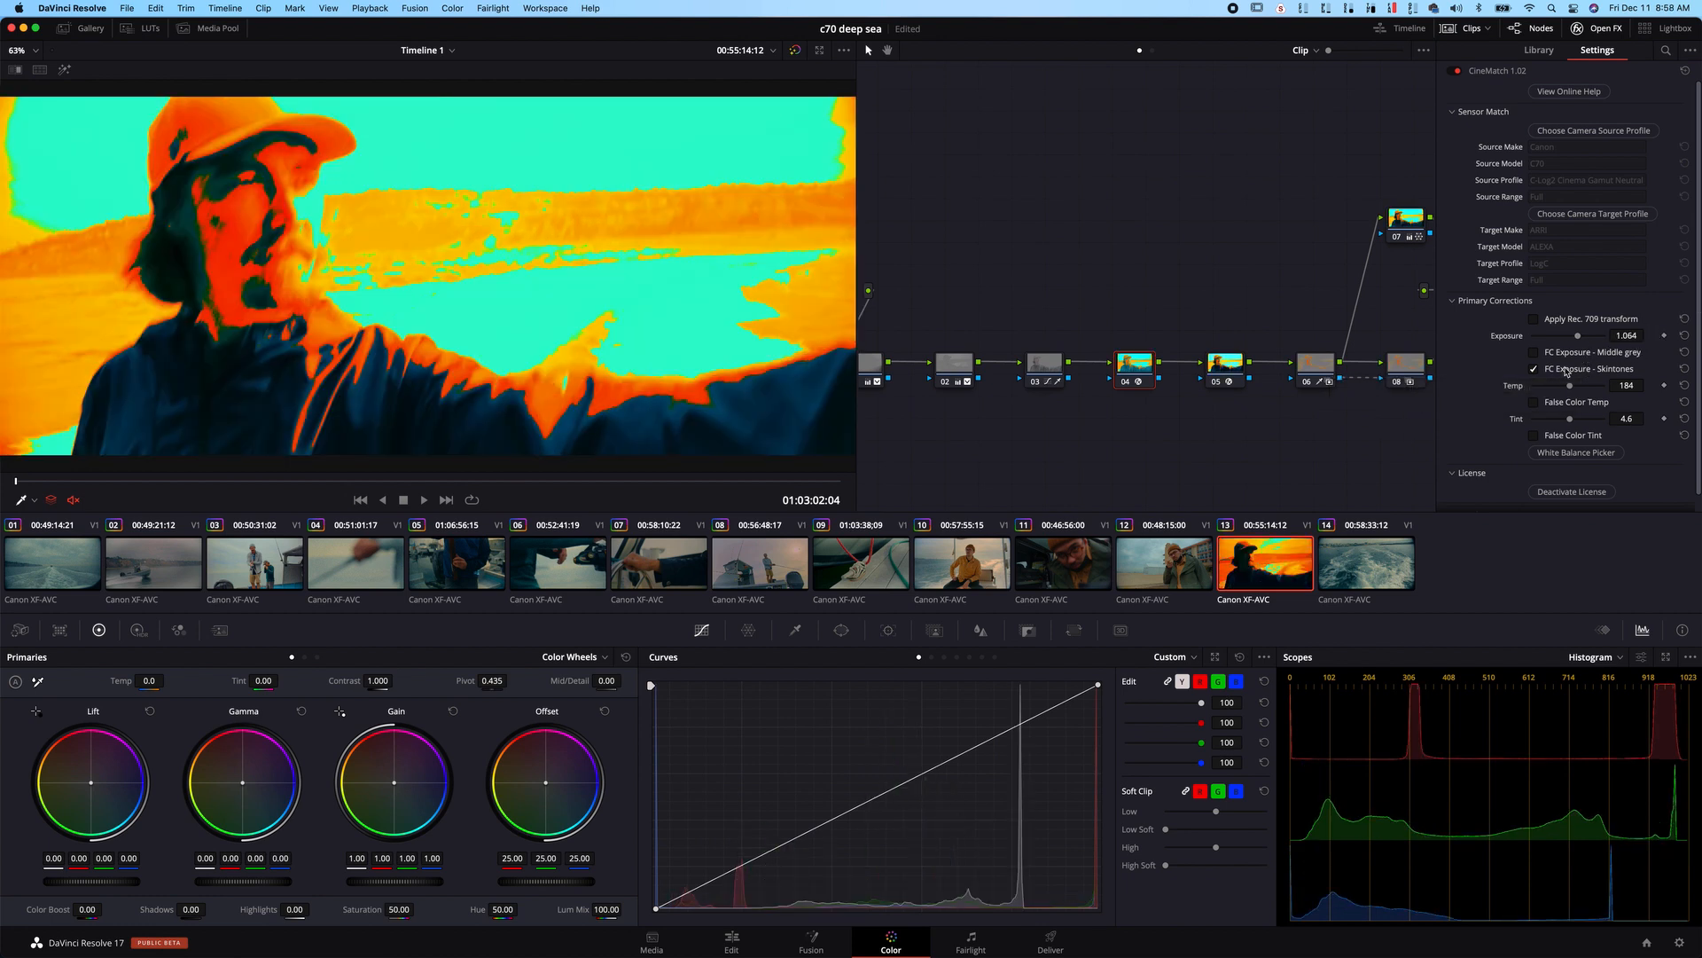
left_click(1533, 370)
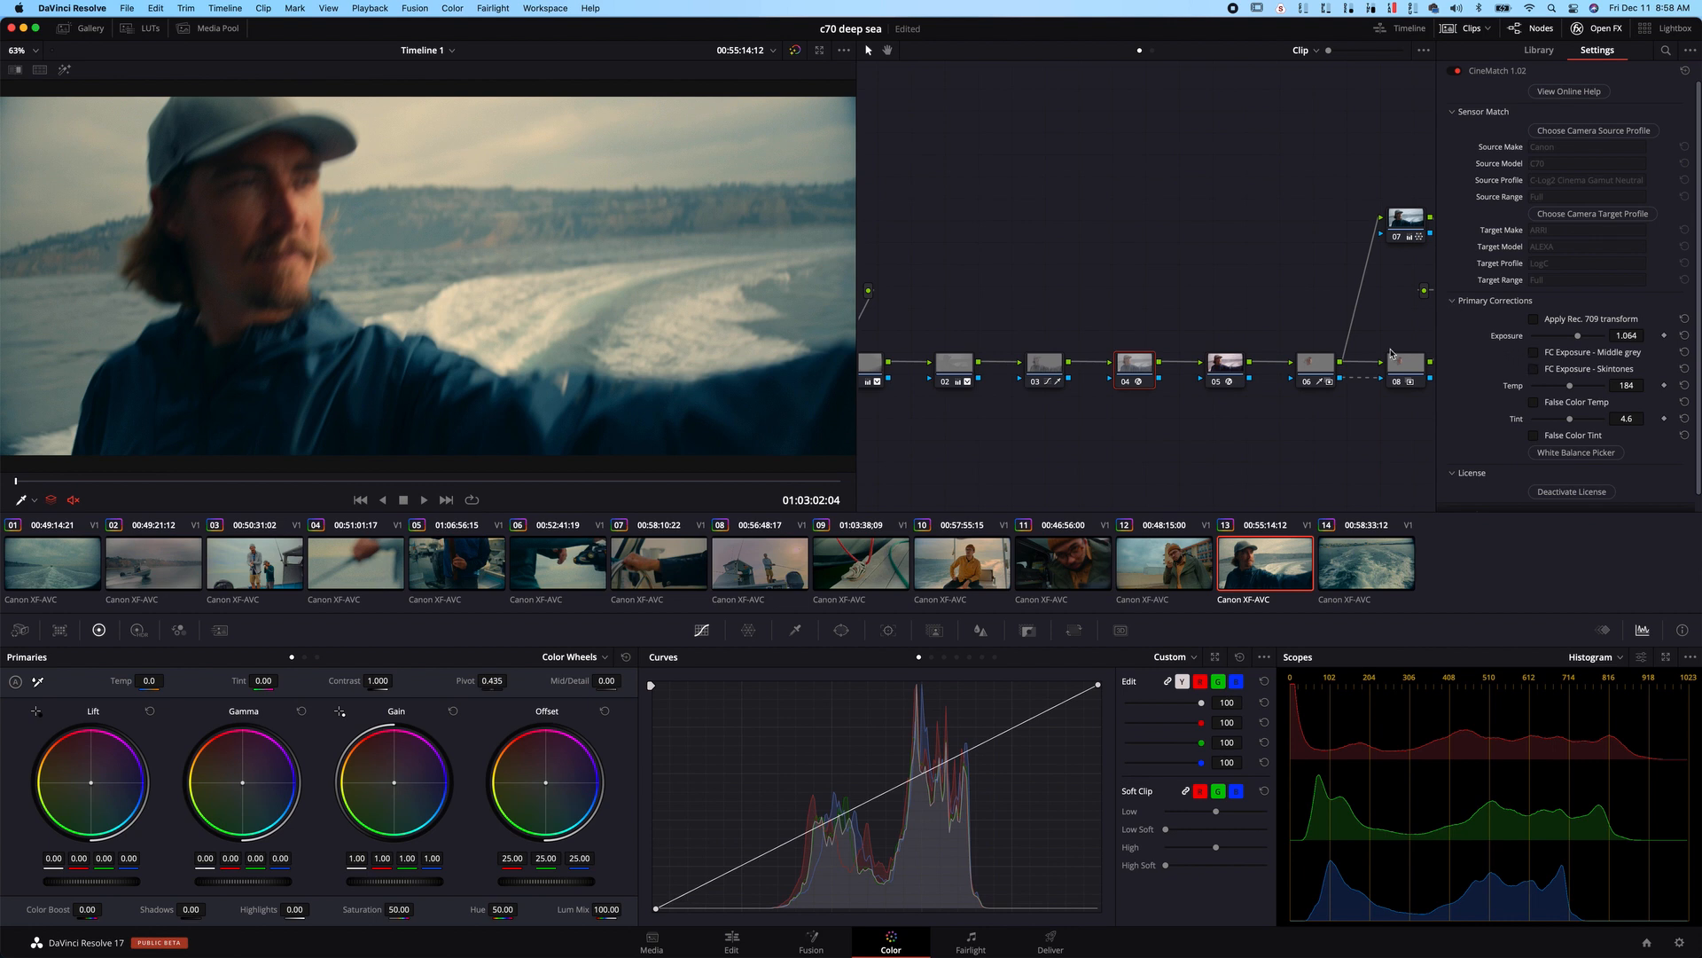
- Toggle node 05 off and on to examine the FilmConvert Nitrate look and its settings, and hide the effect settings
left_click(1229, 369)
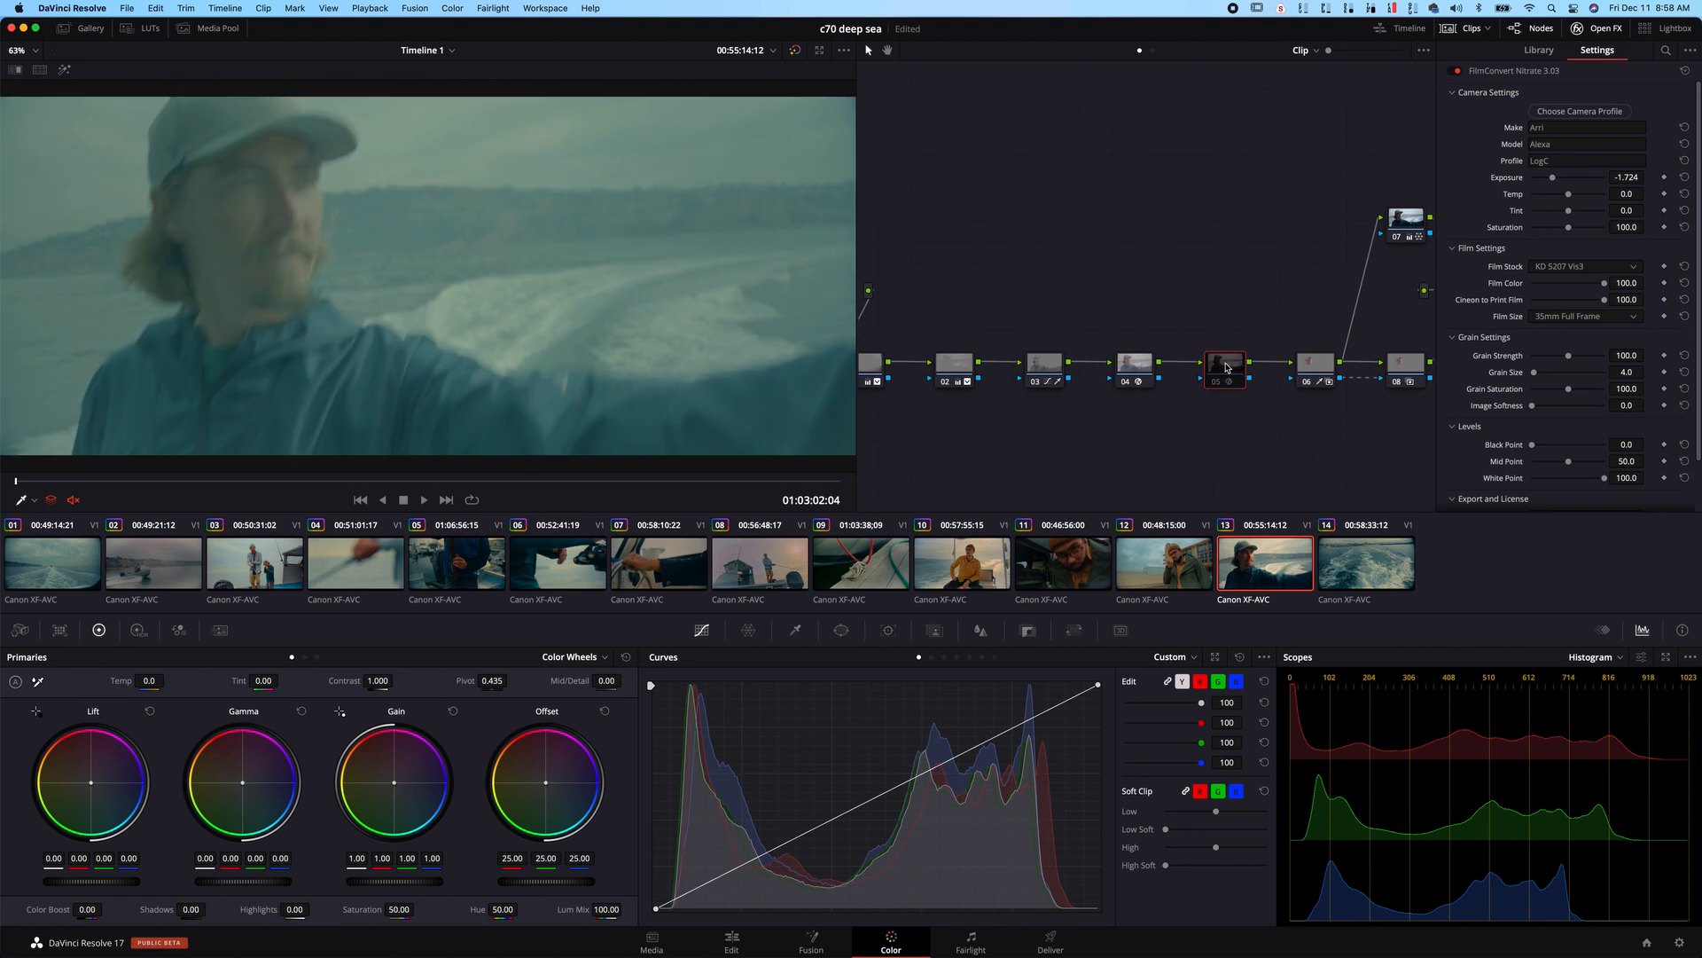
key("ctrl+d")
key("ctrl+d")
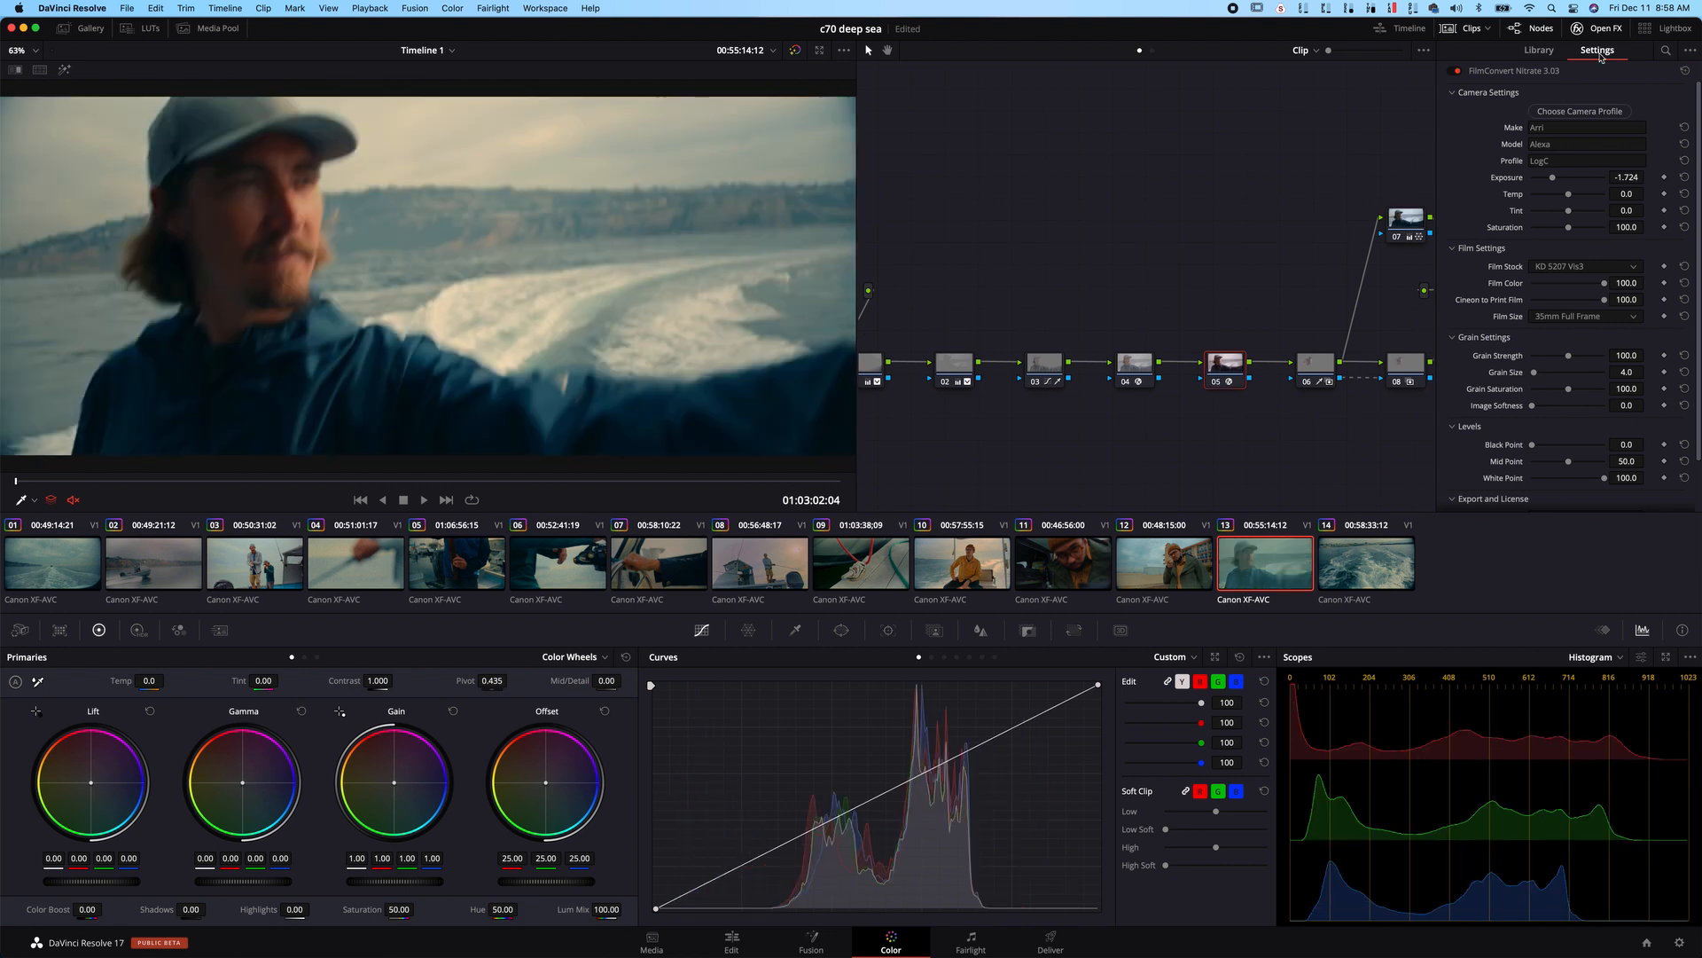
left_click(1601, 27)
- Toggle the qualifier node 06 off and on in clip 13 to examine its effect
left_click(1362, 364)
key("ctrl+d")
key("ctrl+d")
key("ctrl+d")
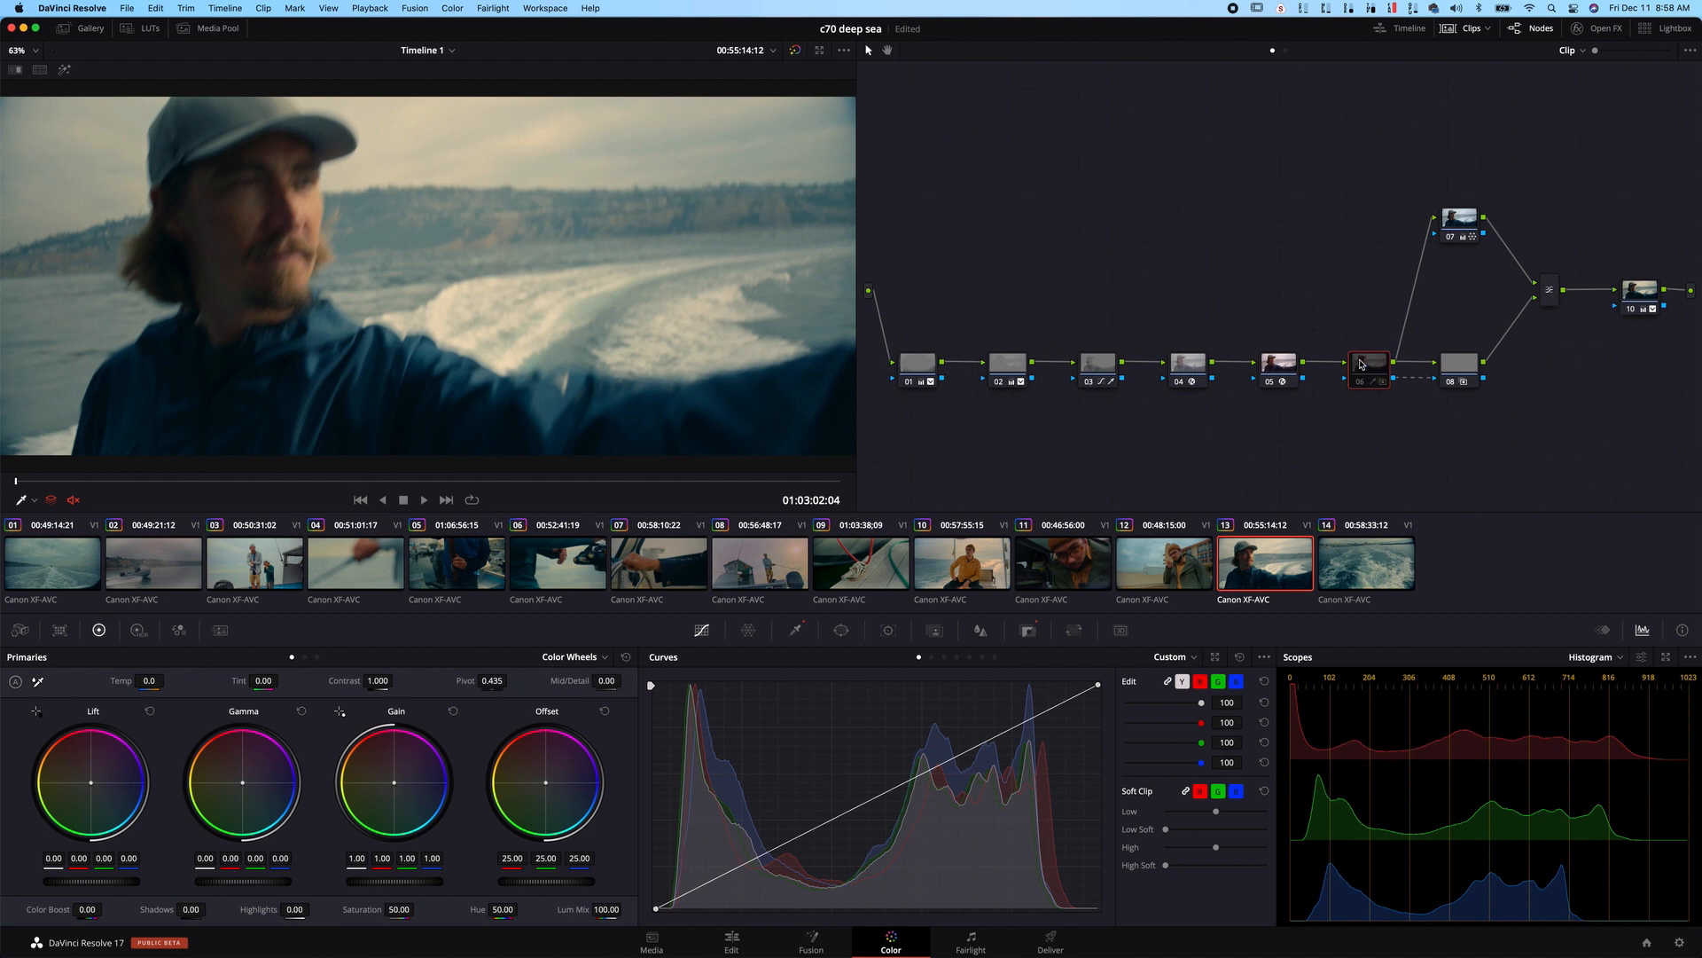
key("ctrl+d")
- Disable nodes 07 and 10 in clip 13 to examine the image without their color adjustments
left_click(1469, 219)
key("super+d")
key("super+d")
key("super+d")
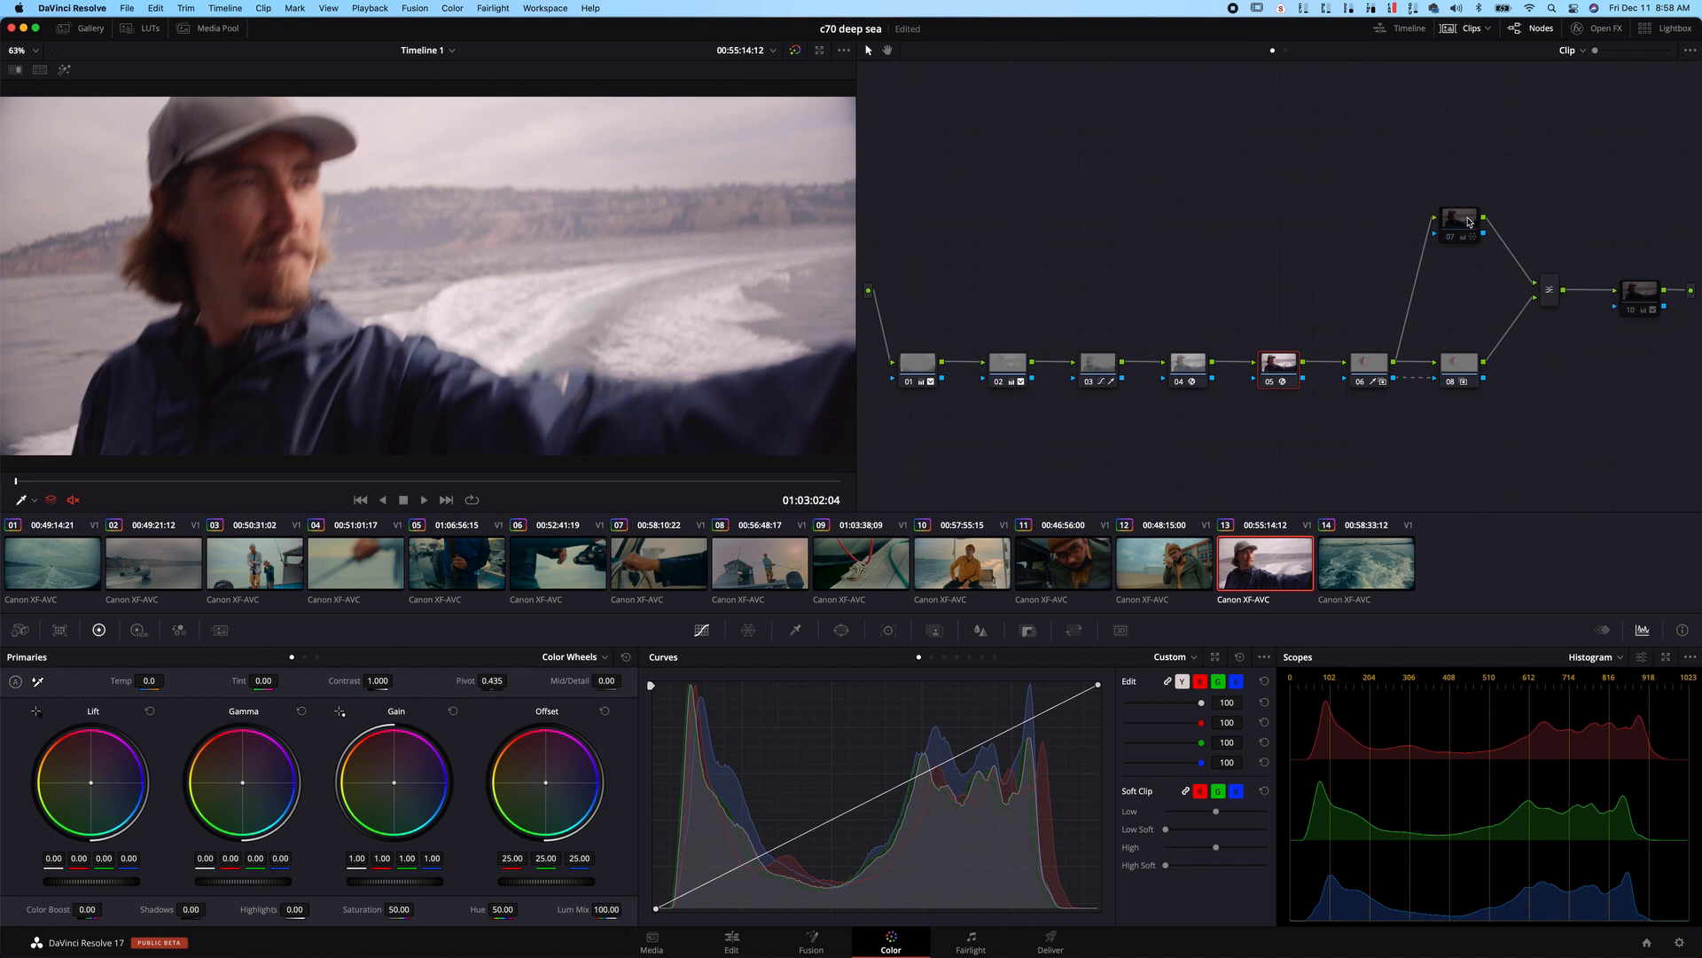
- Enable node 07 in clip 13, shift its Offset balance to about 21.01, 25.61, 26.71 and its Gamma to -0.03, 0.01, 0.01
left_click(1468, 222)
mouse_move(1448, 235)
left_click(1450, 236)
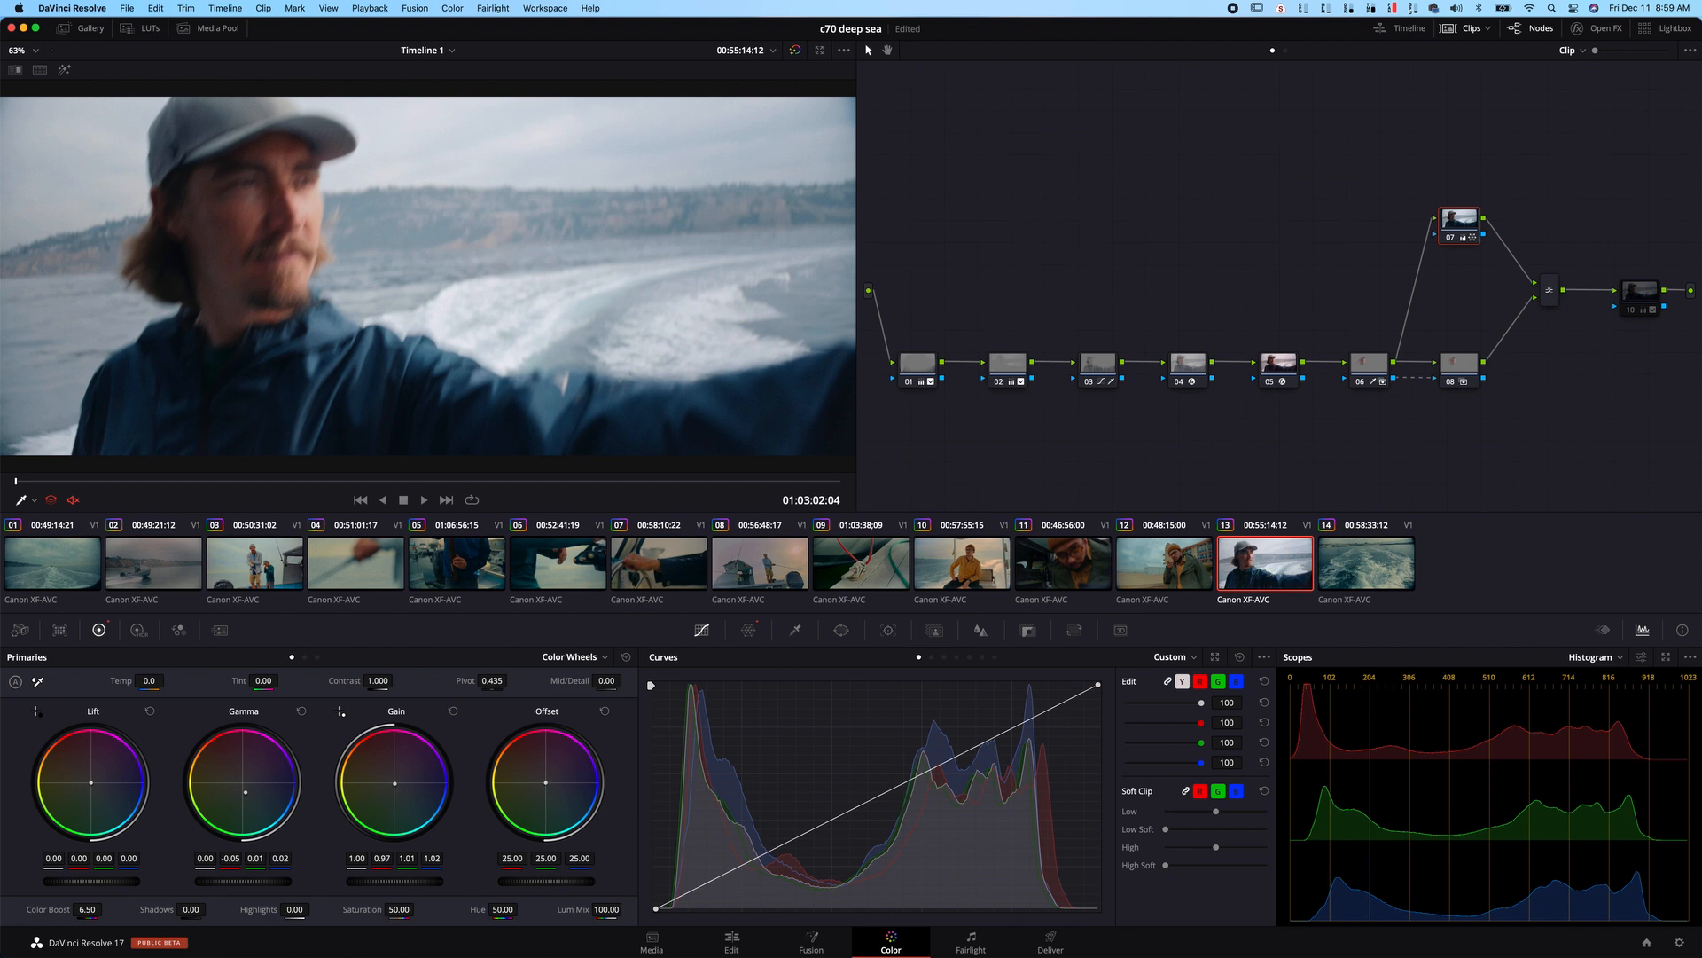
left_click_drag(547, 785, 547, 786)
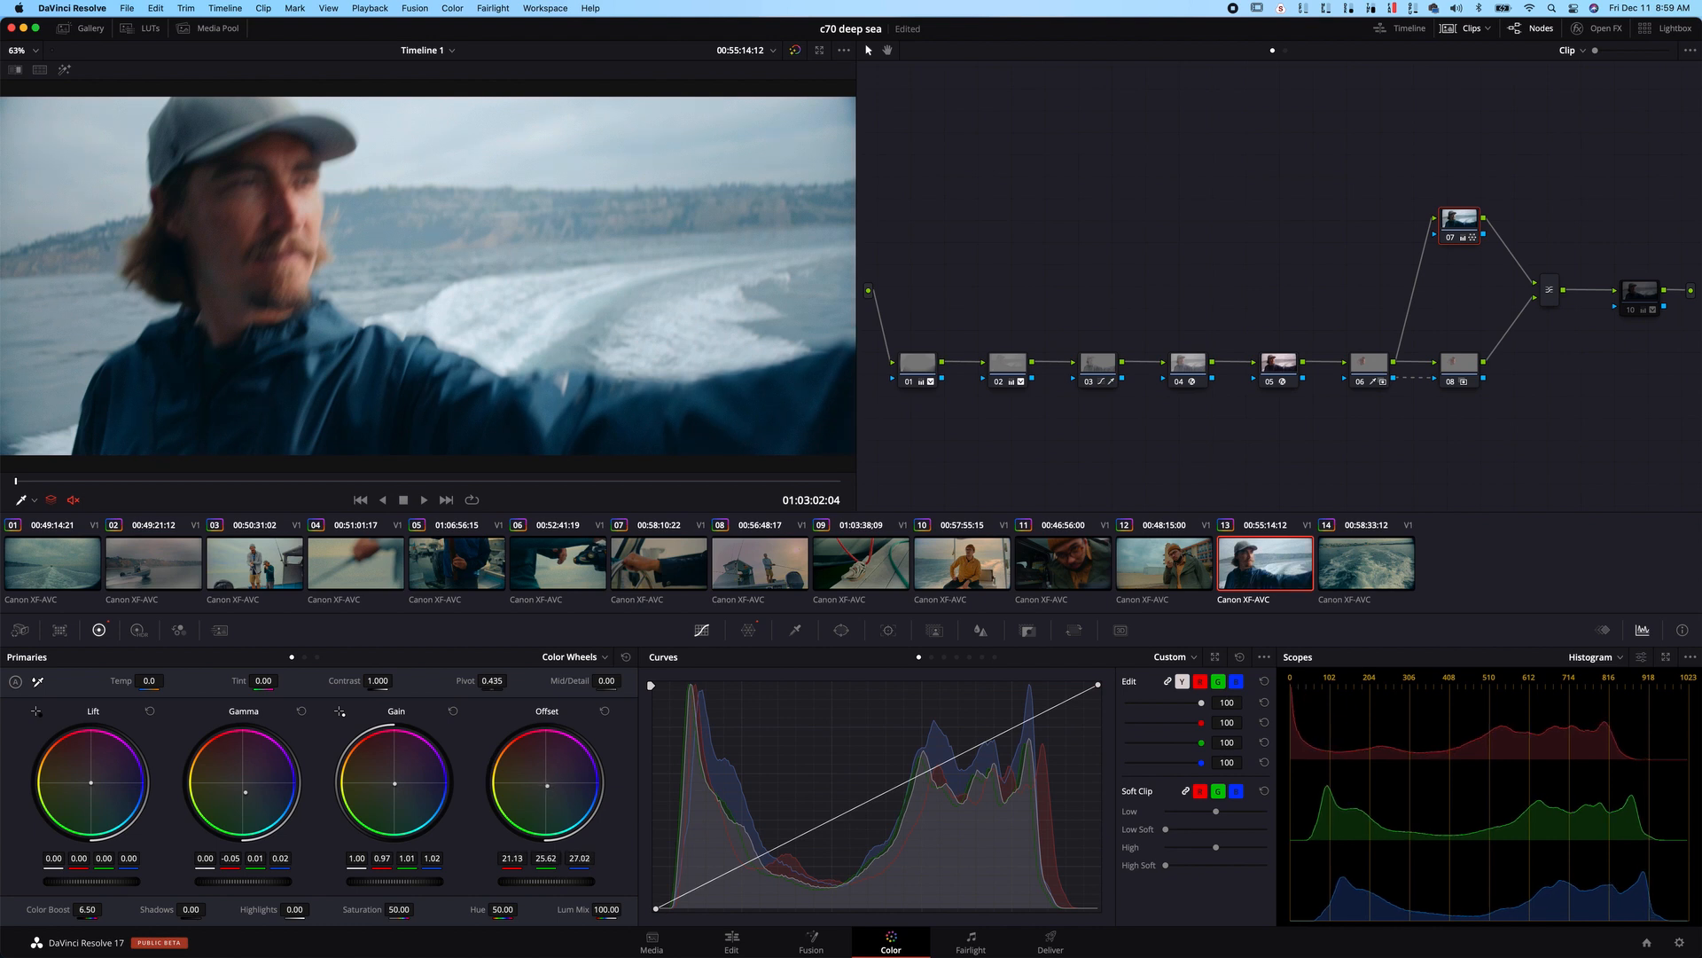
left_click_drag(248, 791, 244, 788)
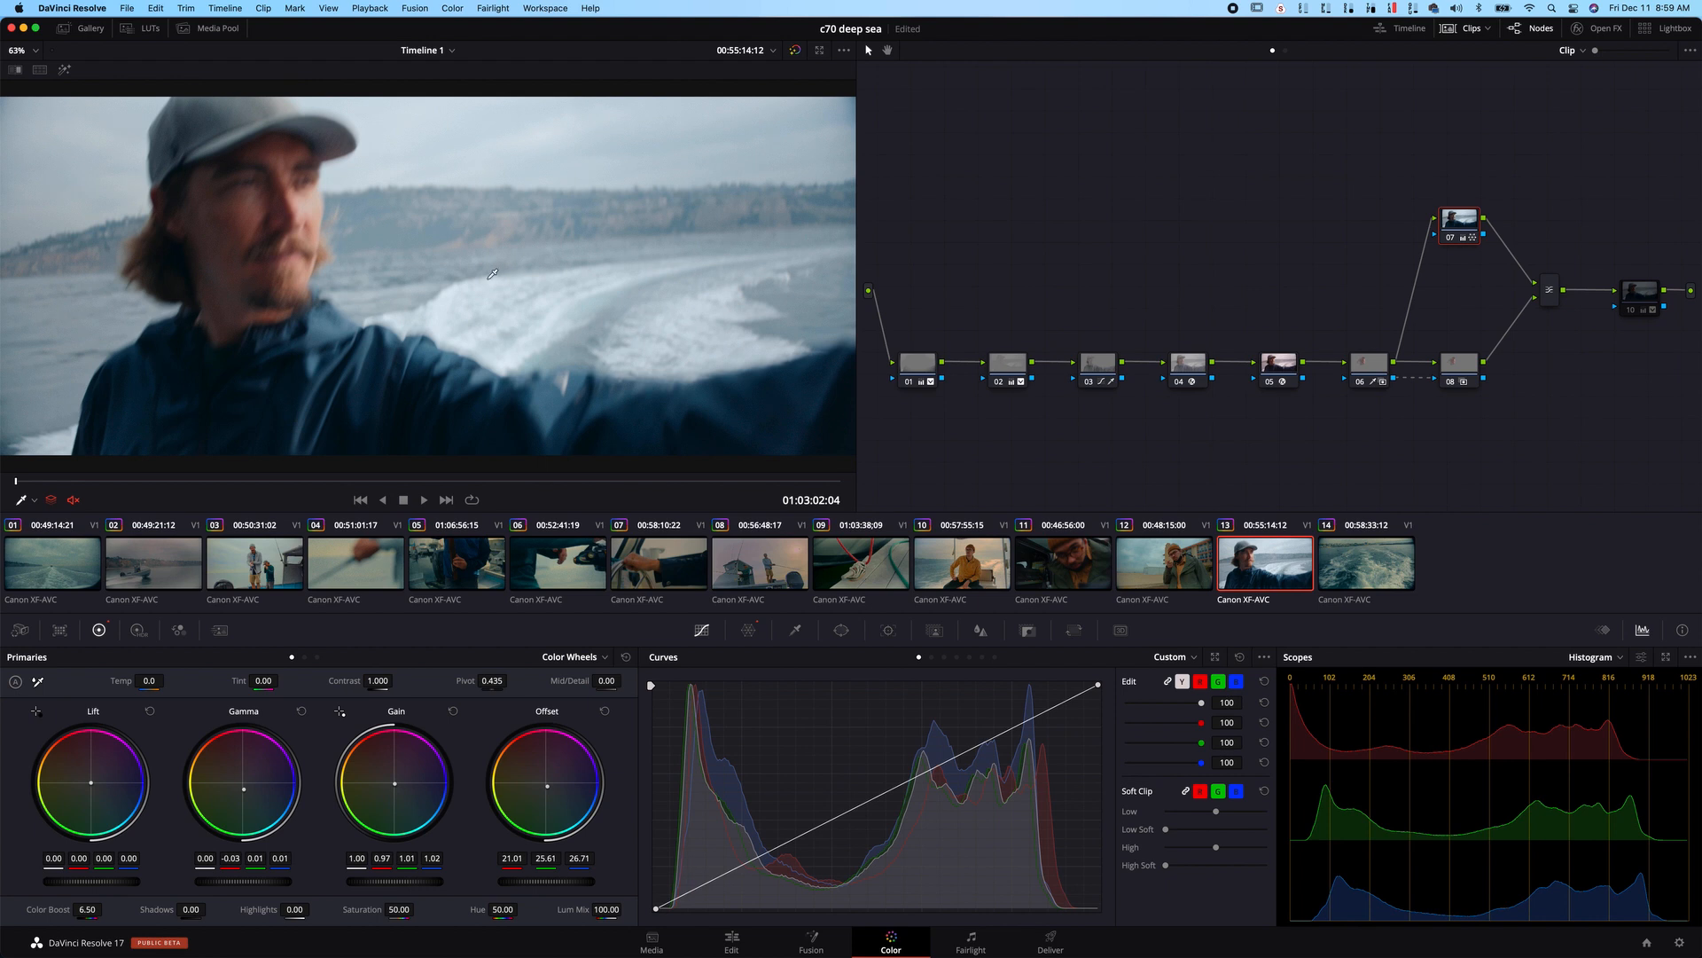
- Reset node 07's Color Warper and pull the outer blue point toward teal, to about Hue 0.41 and Sat 1.29
left_click(1378, 362)
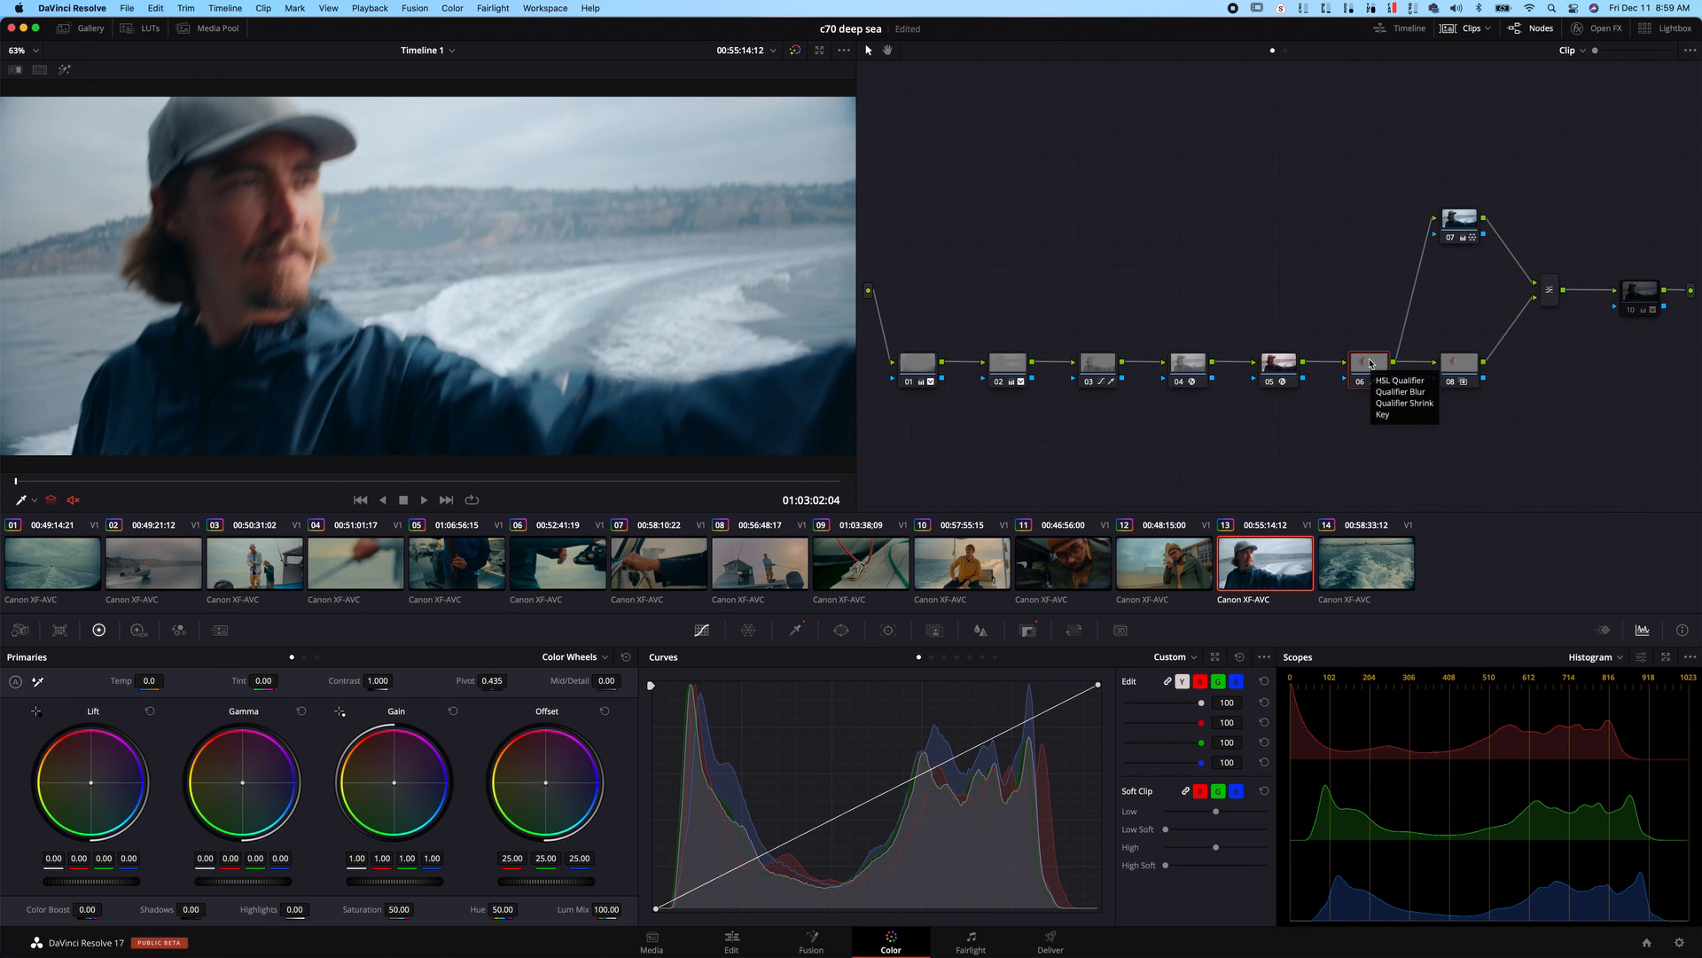
left_click(1459, 219)
left_click(748, 631)
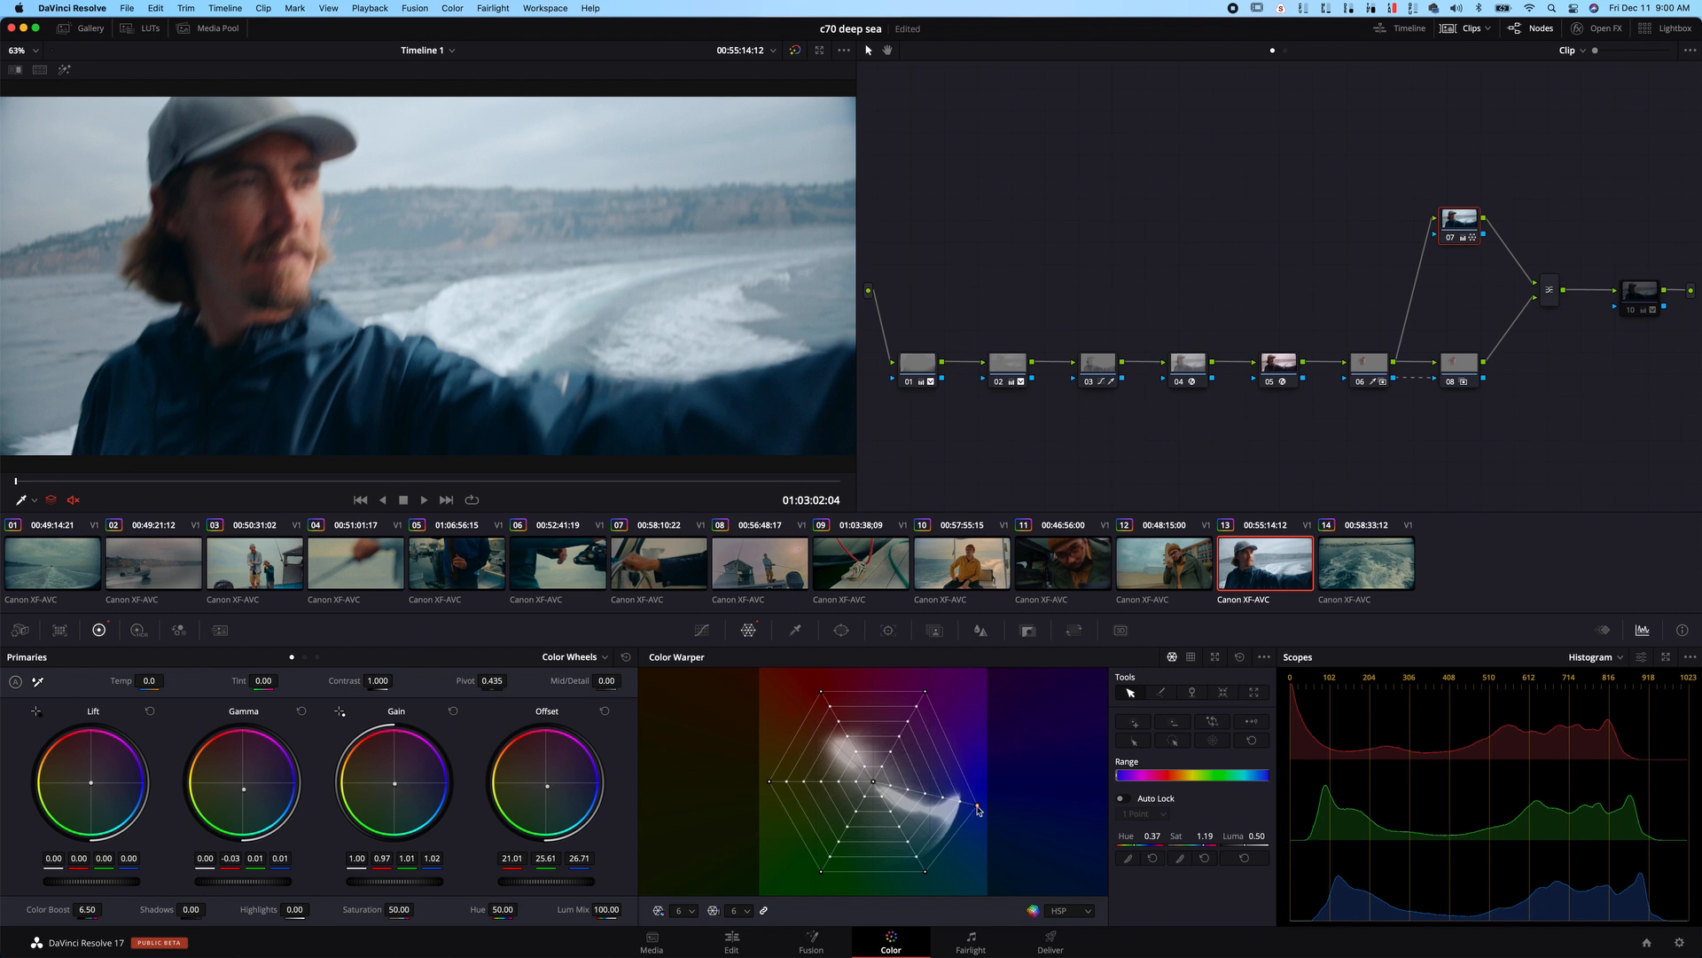
left_click(1240, 657)
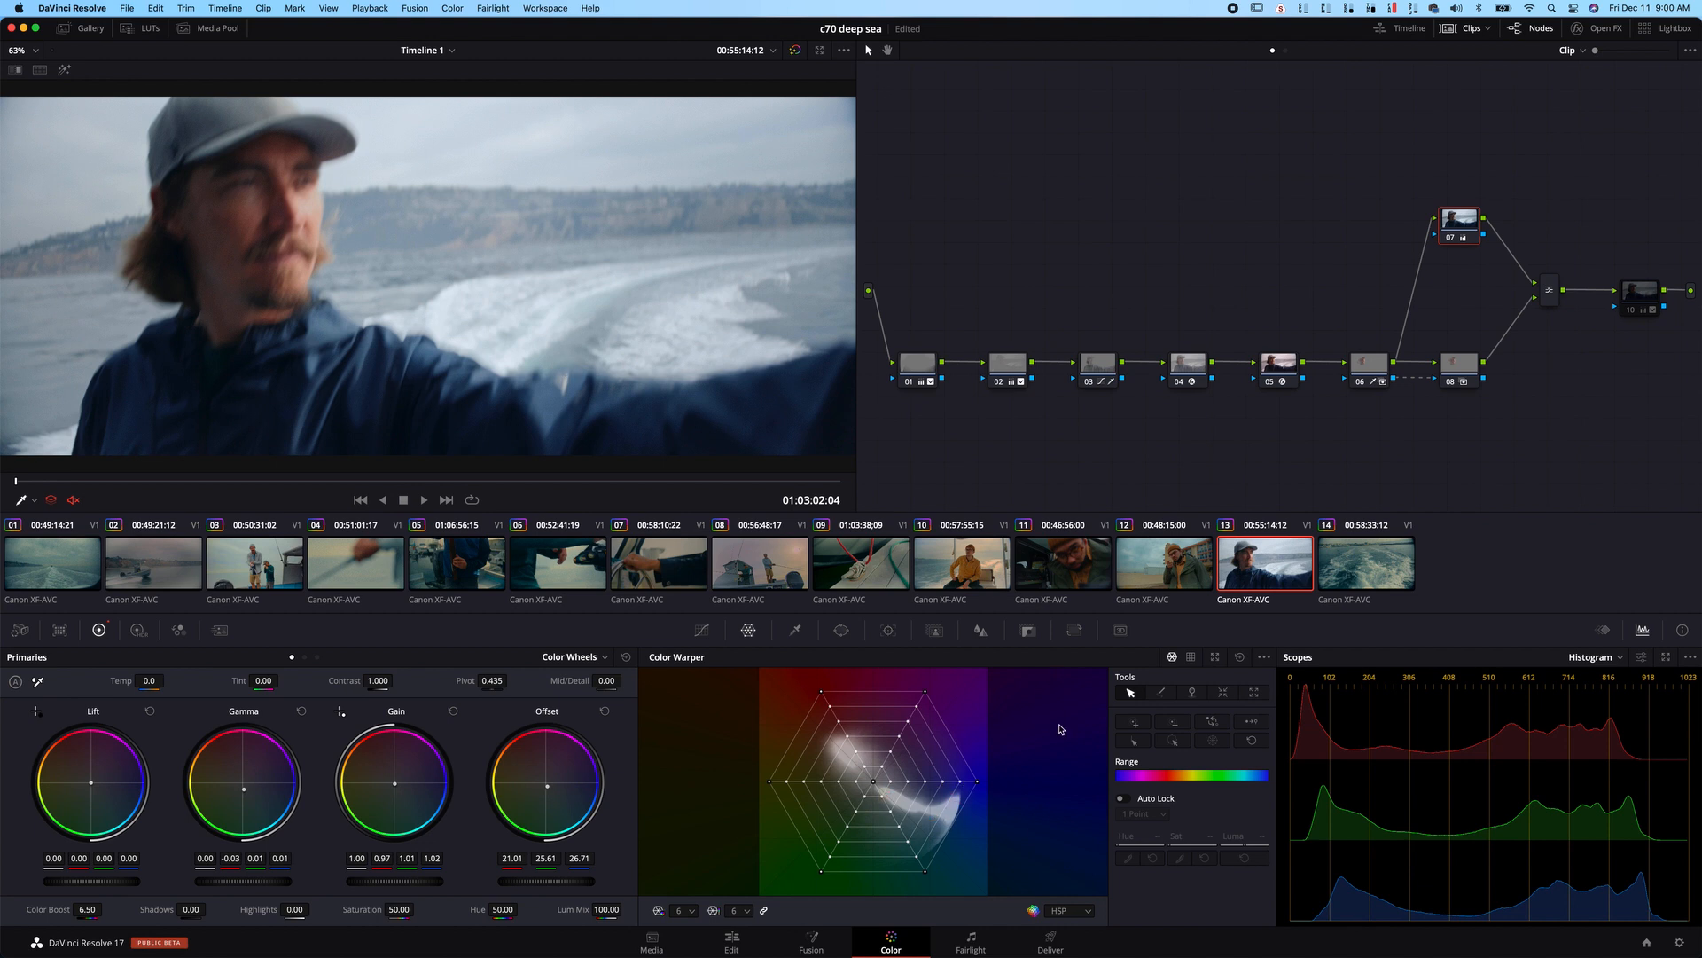
left_click(977, 781)
left_click_drag(977, 784, 982, 836)
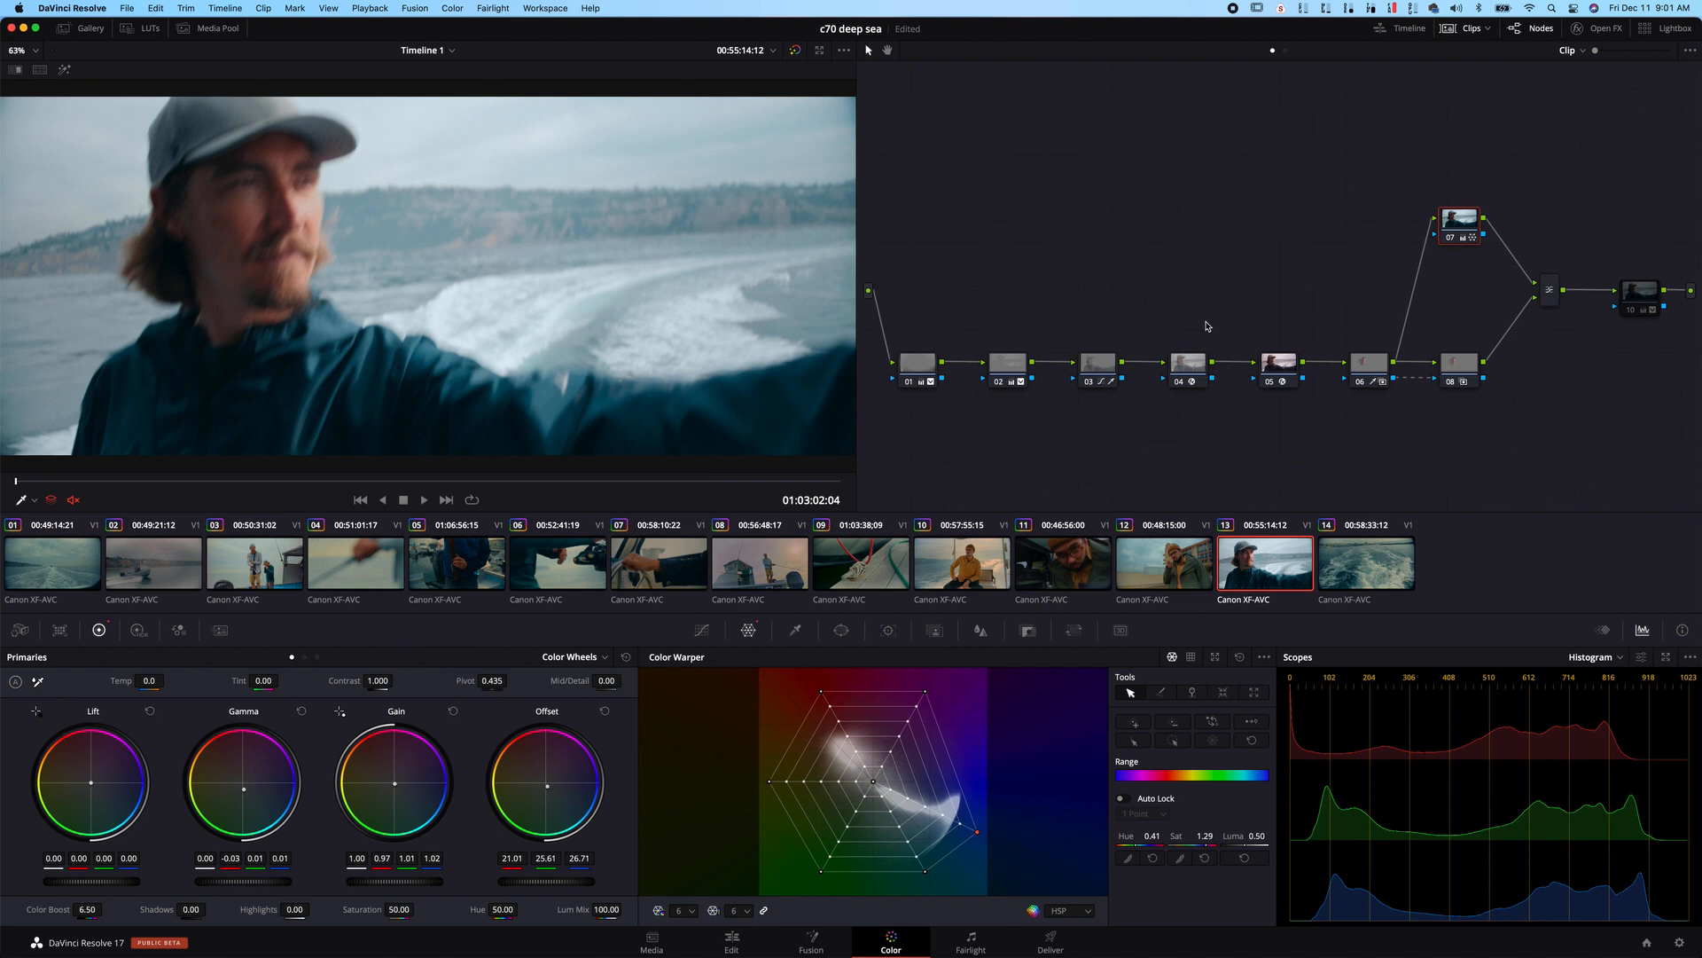
- Toggle node 07 off and on, with node 06 also switched off and on, to compare the image with and without the color shift
key("super+d")
key("super+d")
key("super+d")
key("super+d")
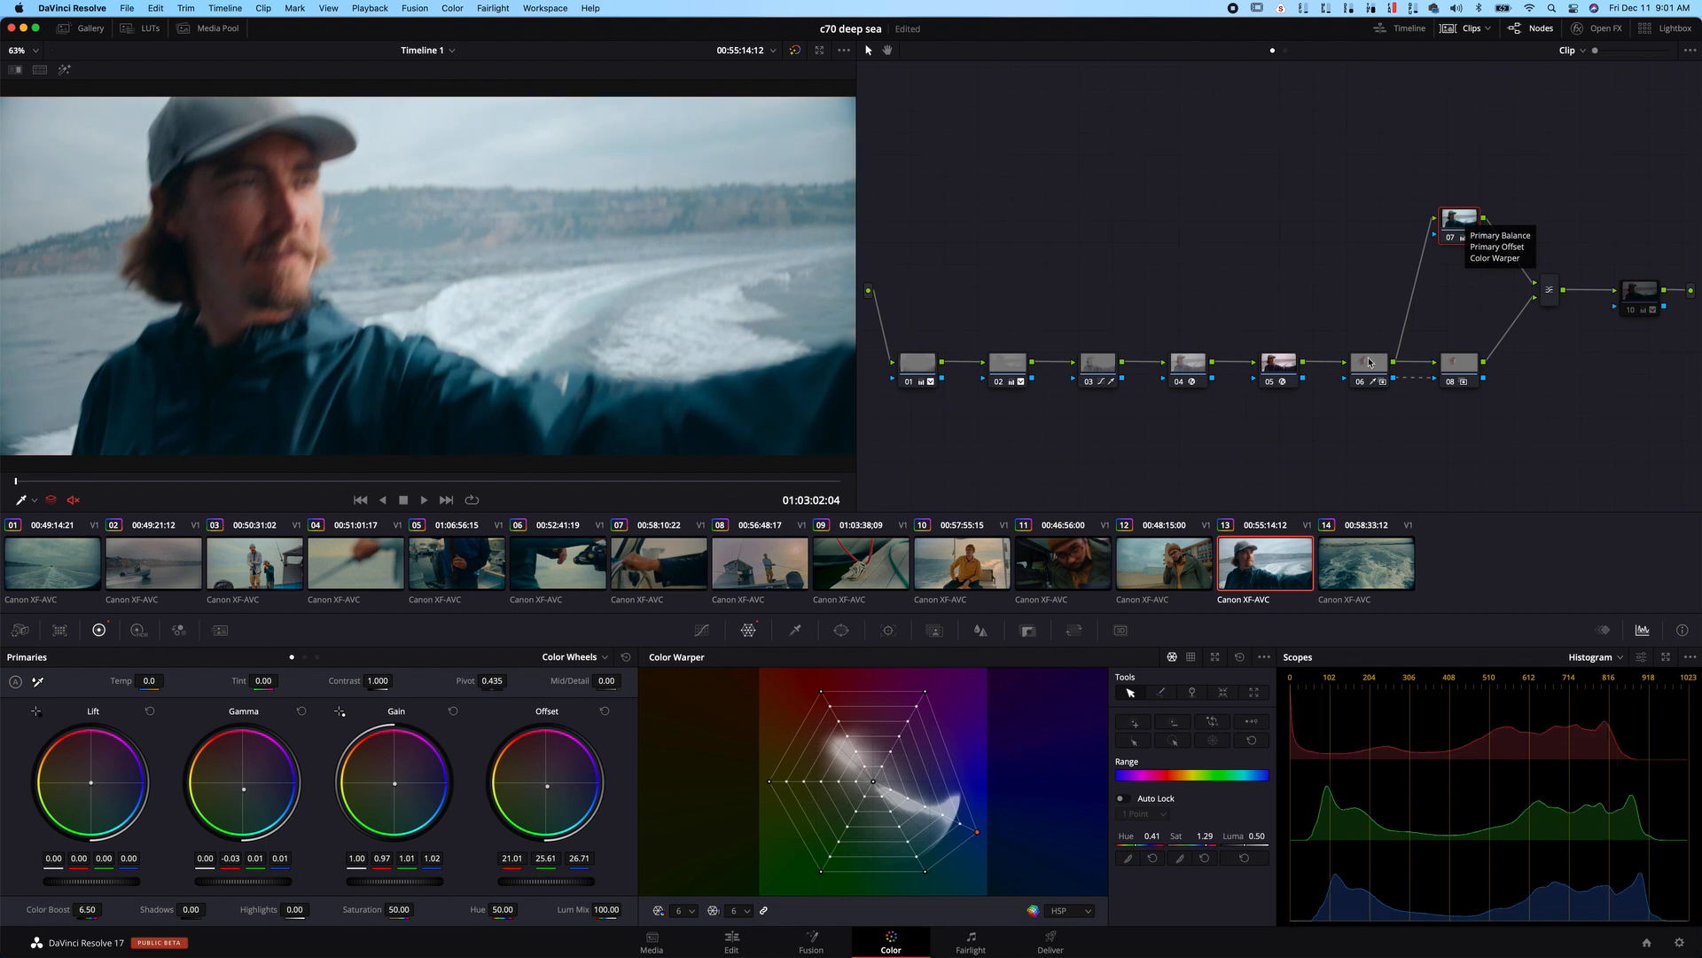
left_click(1369, 361)
key("super+d")
left_click(1467, 219)
key("super+d")
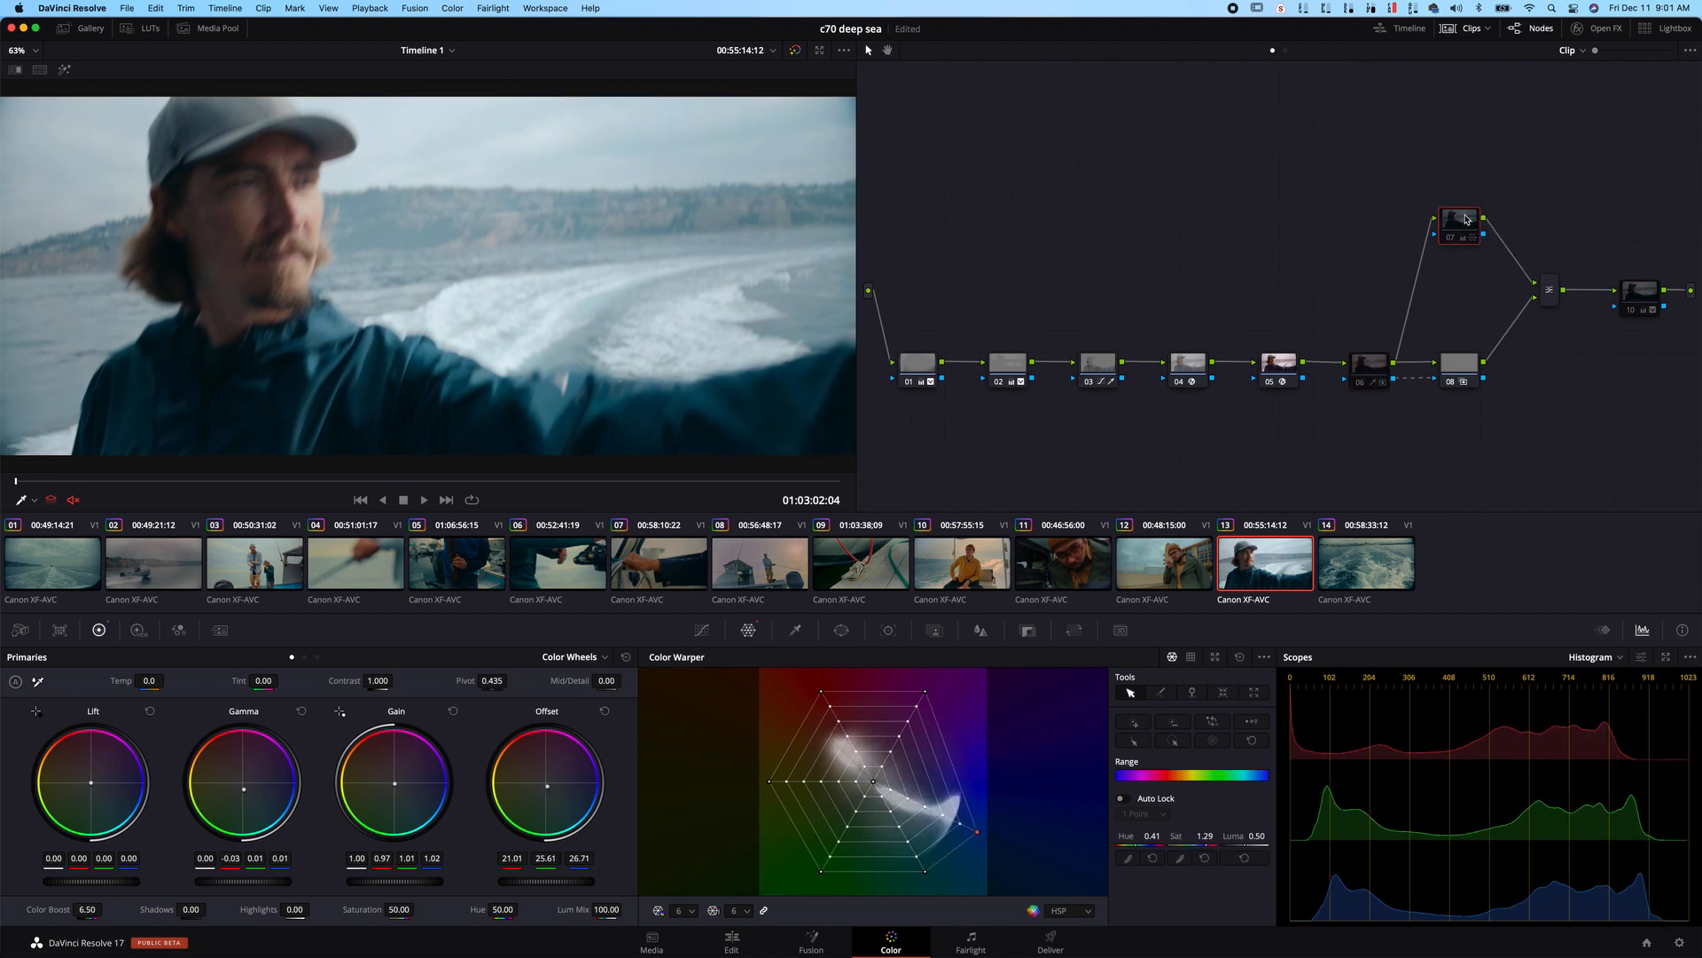
key("super+d")
key("super+d")
key("super+d")
- Enable node 10 in clip 13 and examine its High Dynamic Range and primary wheel settings
left_click(1638, 292)
key("super+d")
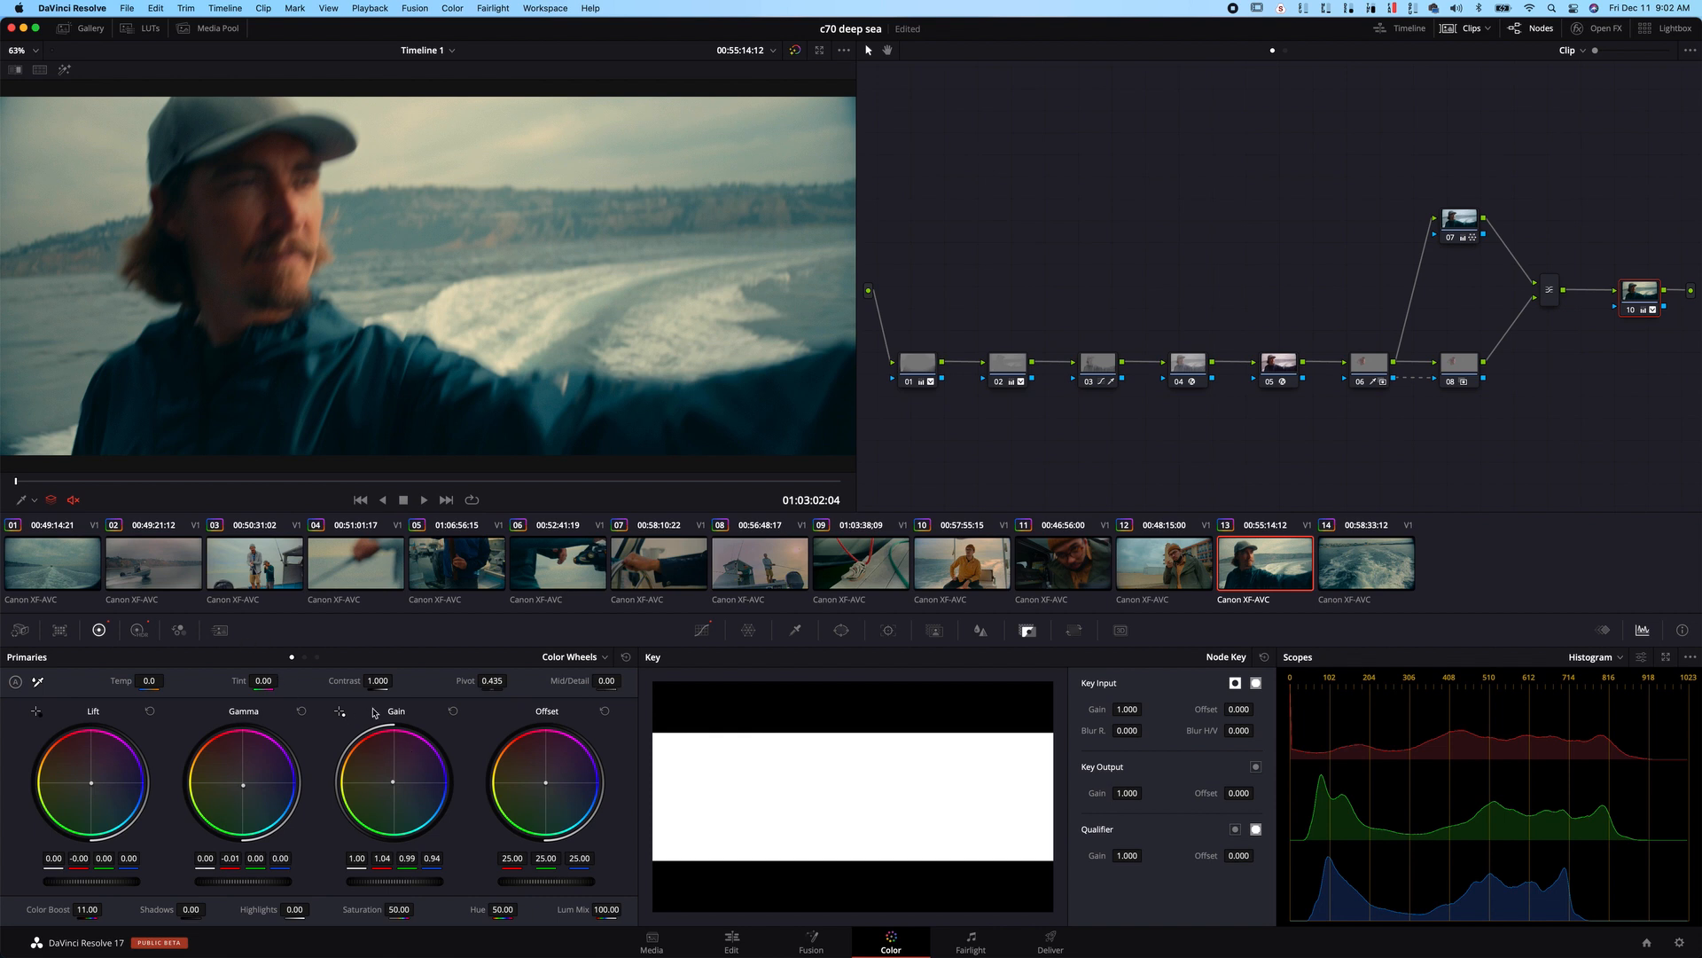
left_click(137, 631)
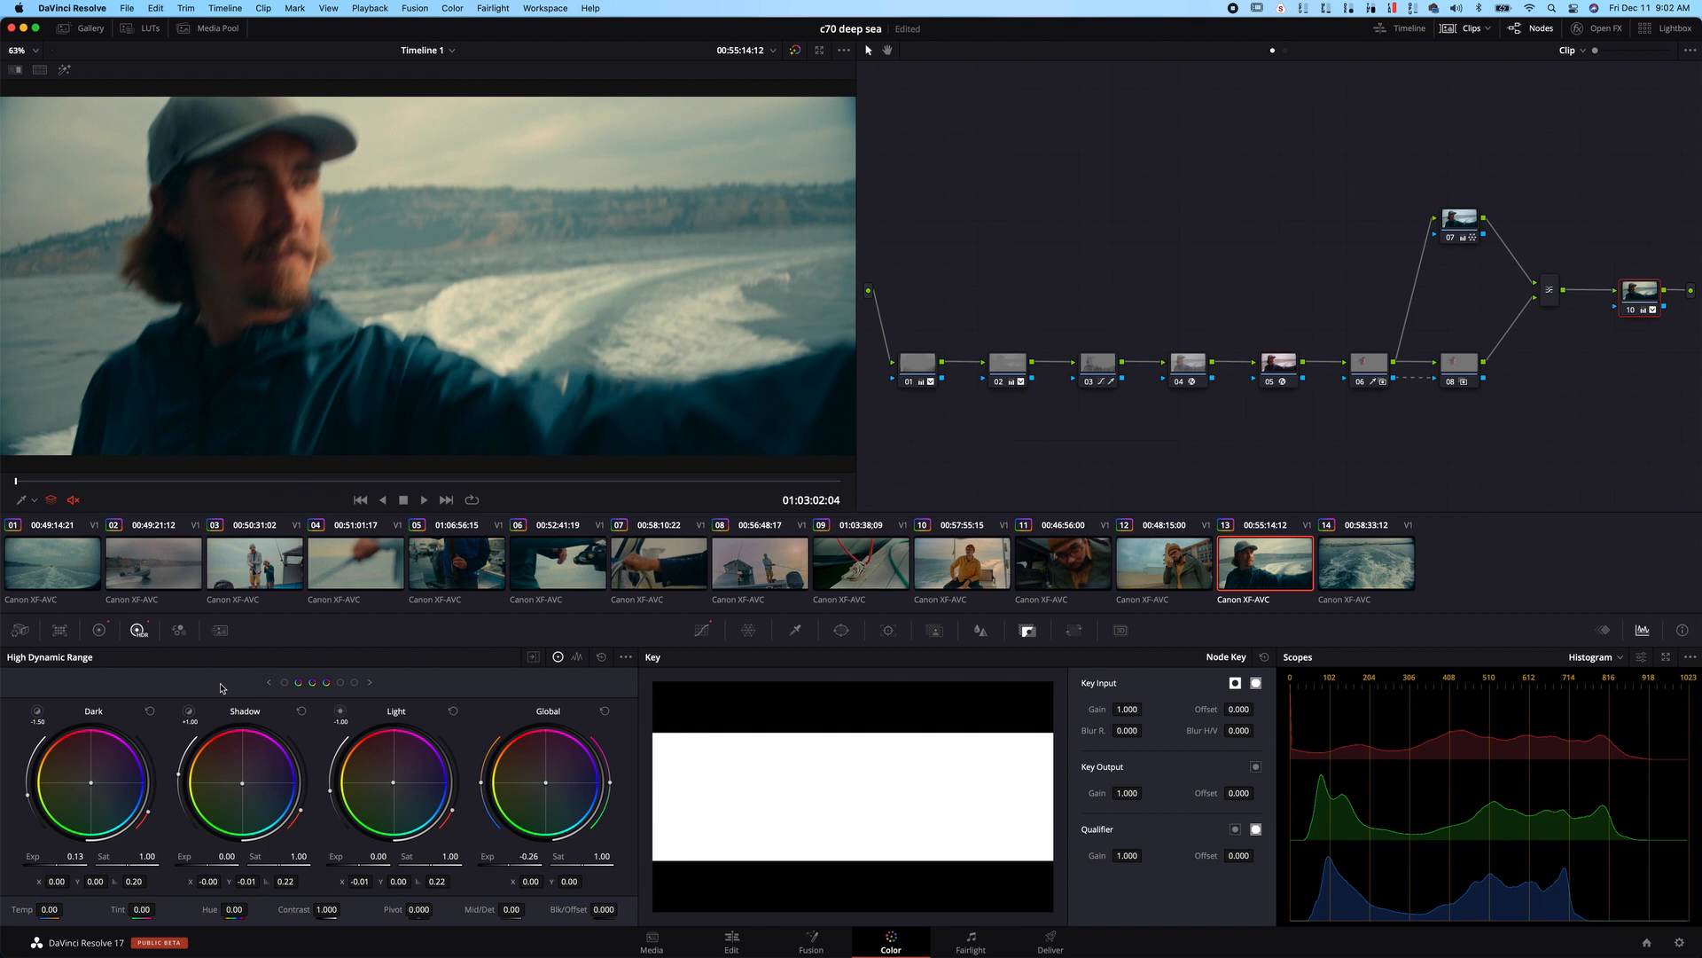
left_click(99, 630)
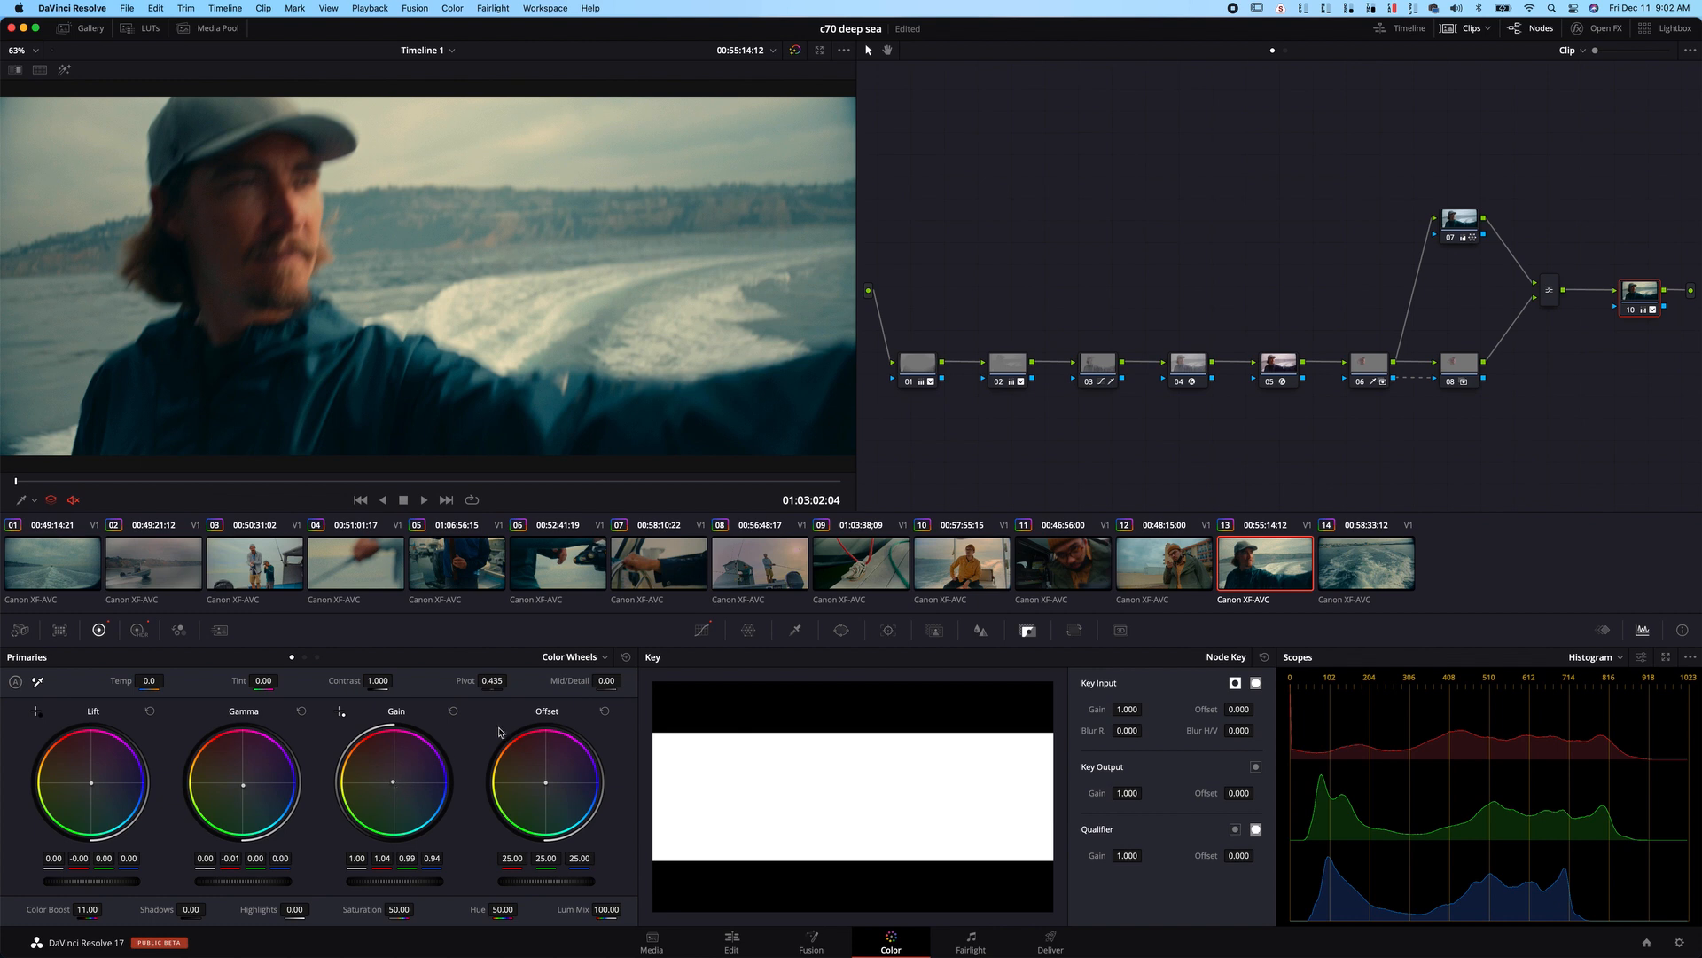
- Reset node 10's primary adjustments and toggle the node to compare the contribution of its HDR wheels alone
left_click(626, 657)
left_click(139, 631)
key("super+d")
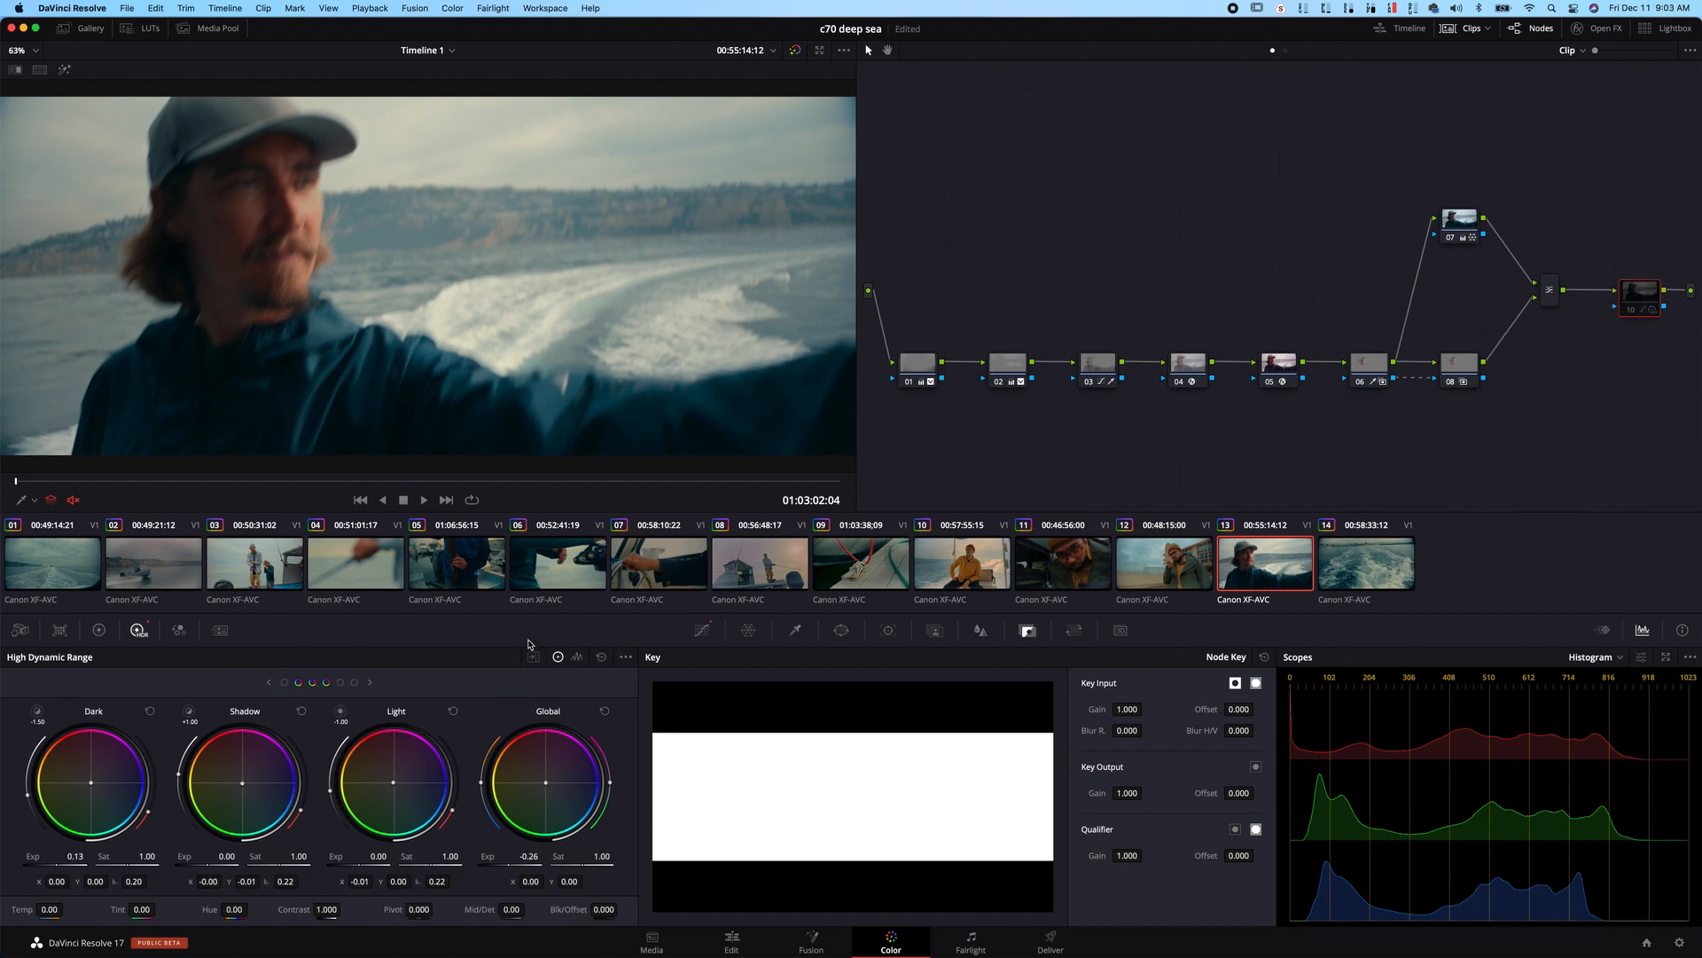
key("super+d")
key("super+d")
key("super+d")
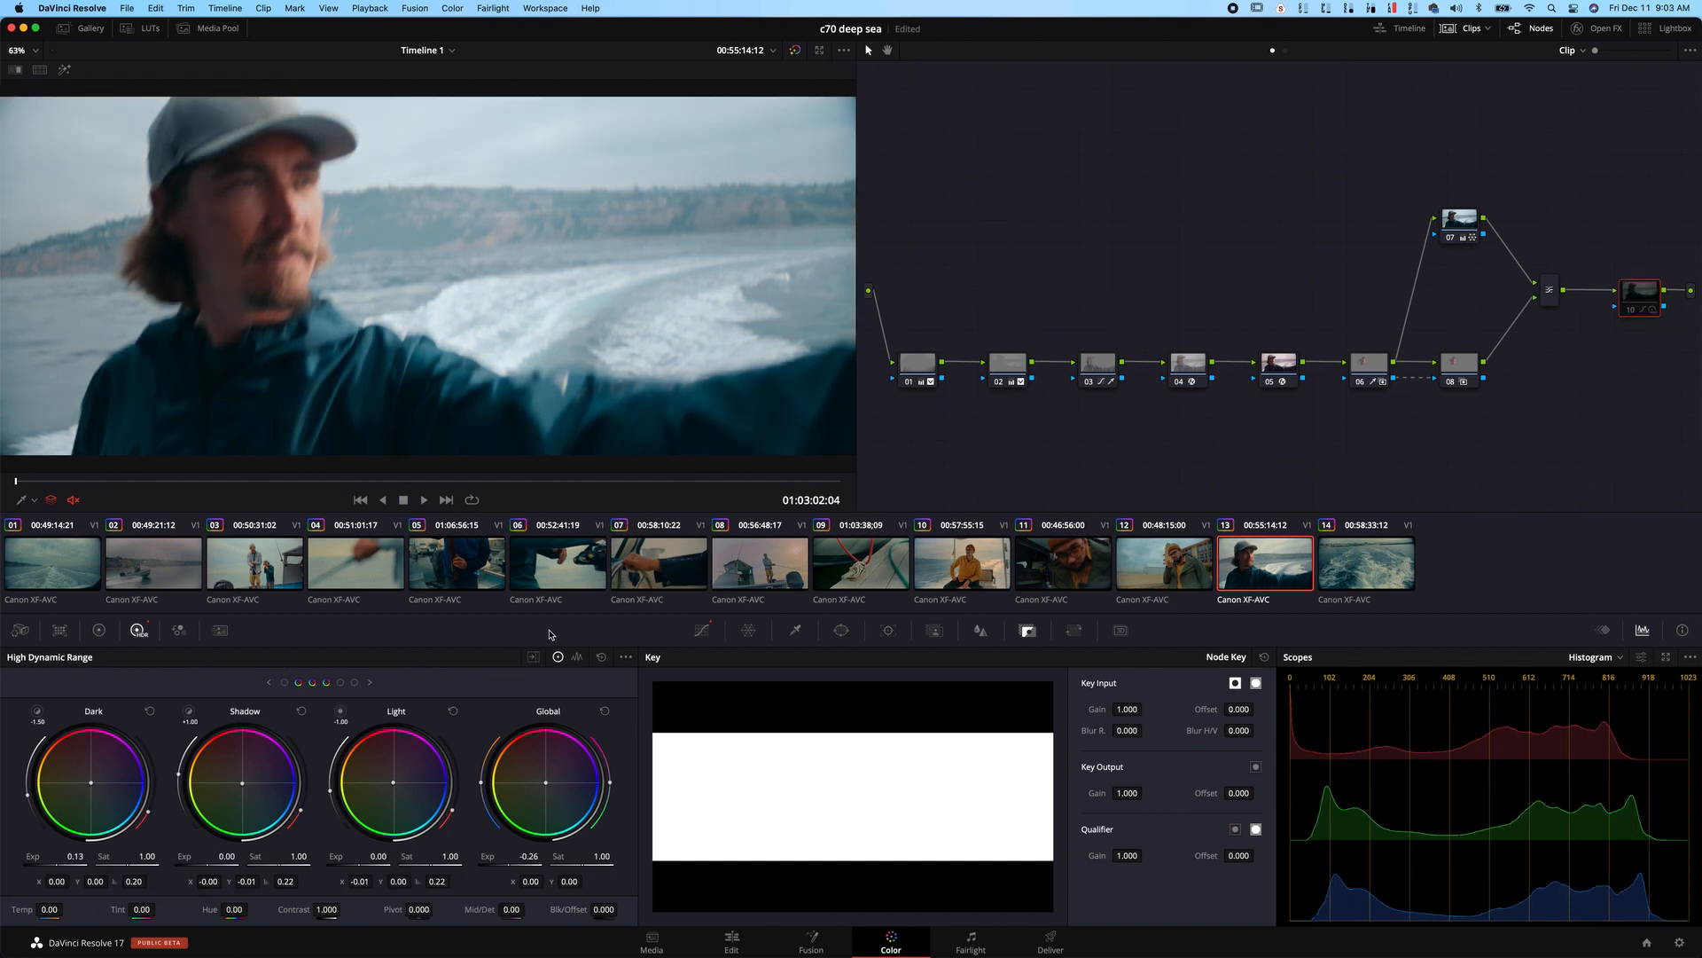
- Warm node 10's Gain to about 1.04, 1.00, 0.93 and set Gamma to -0.02, 0.00, 0.01, comparing against a reset that is undone
left_click(102, 631)
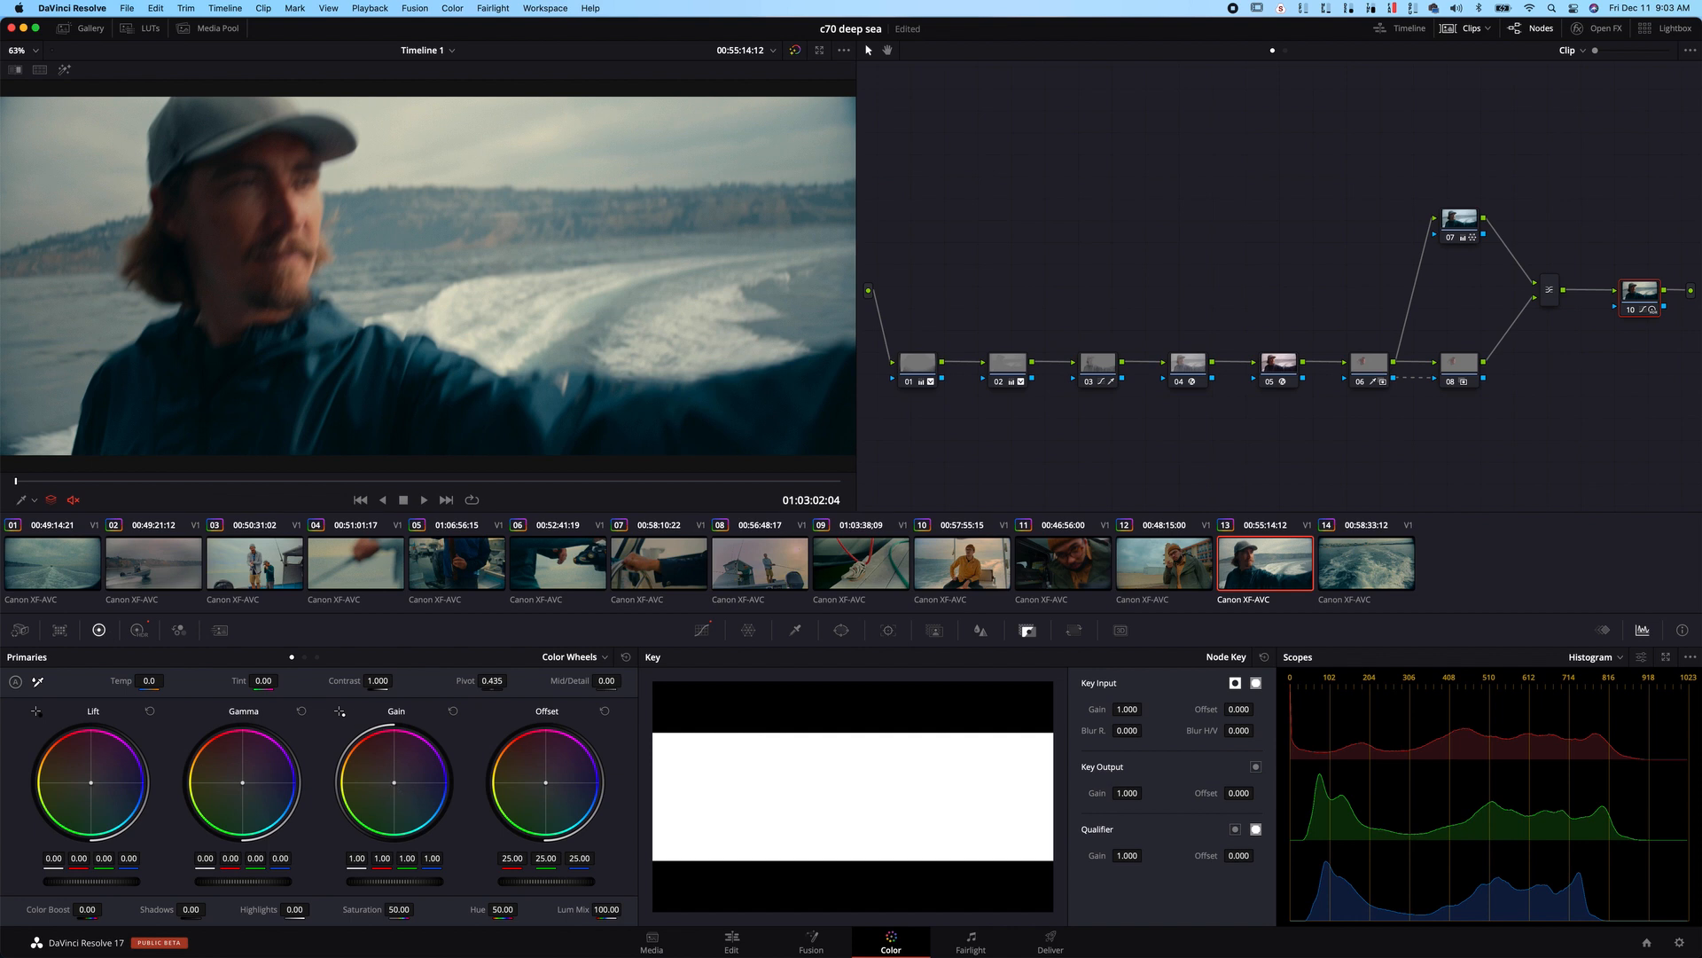
left_click_drag(394, 782, 393, 782)
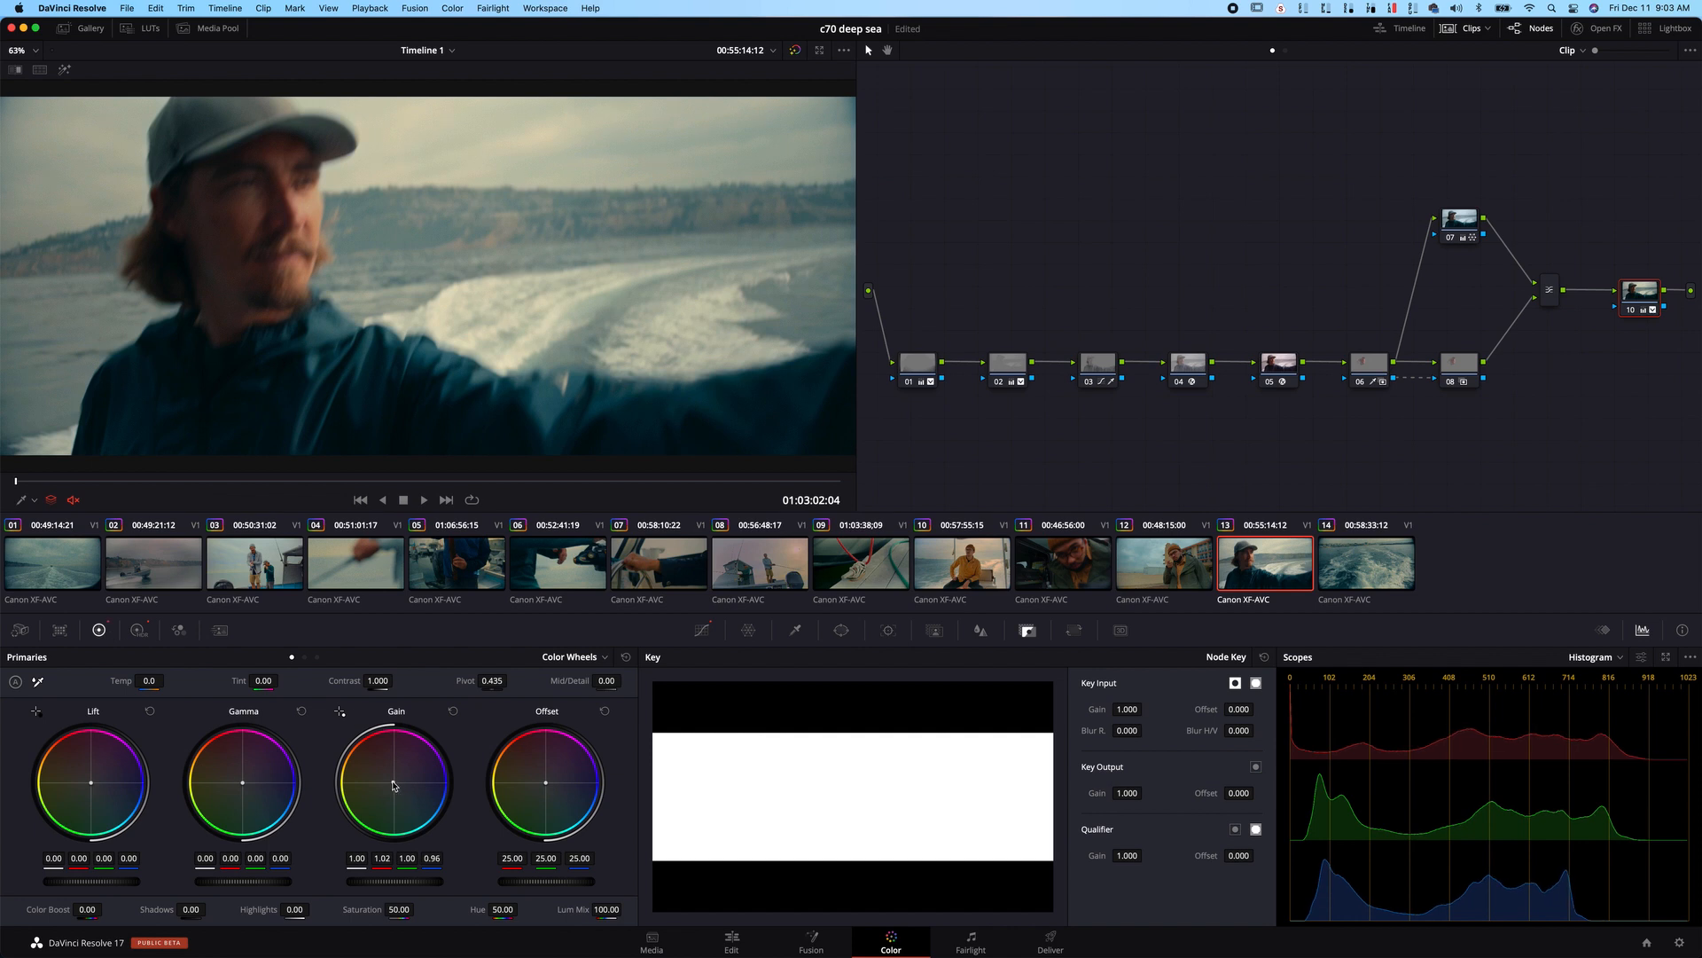
left_click_drag(247, 787, 391, 780)
left_click(625, 657)
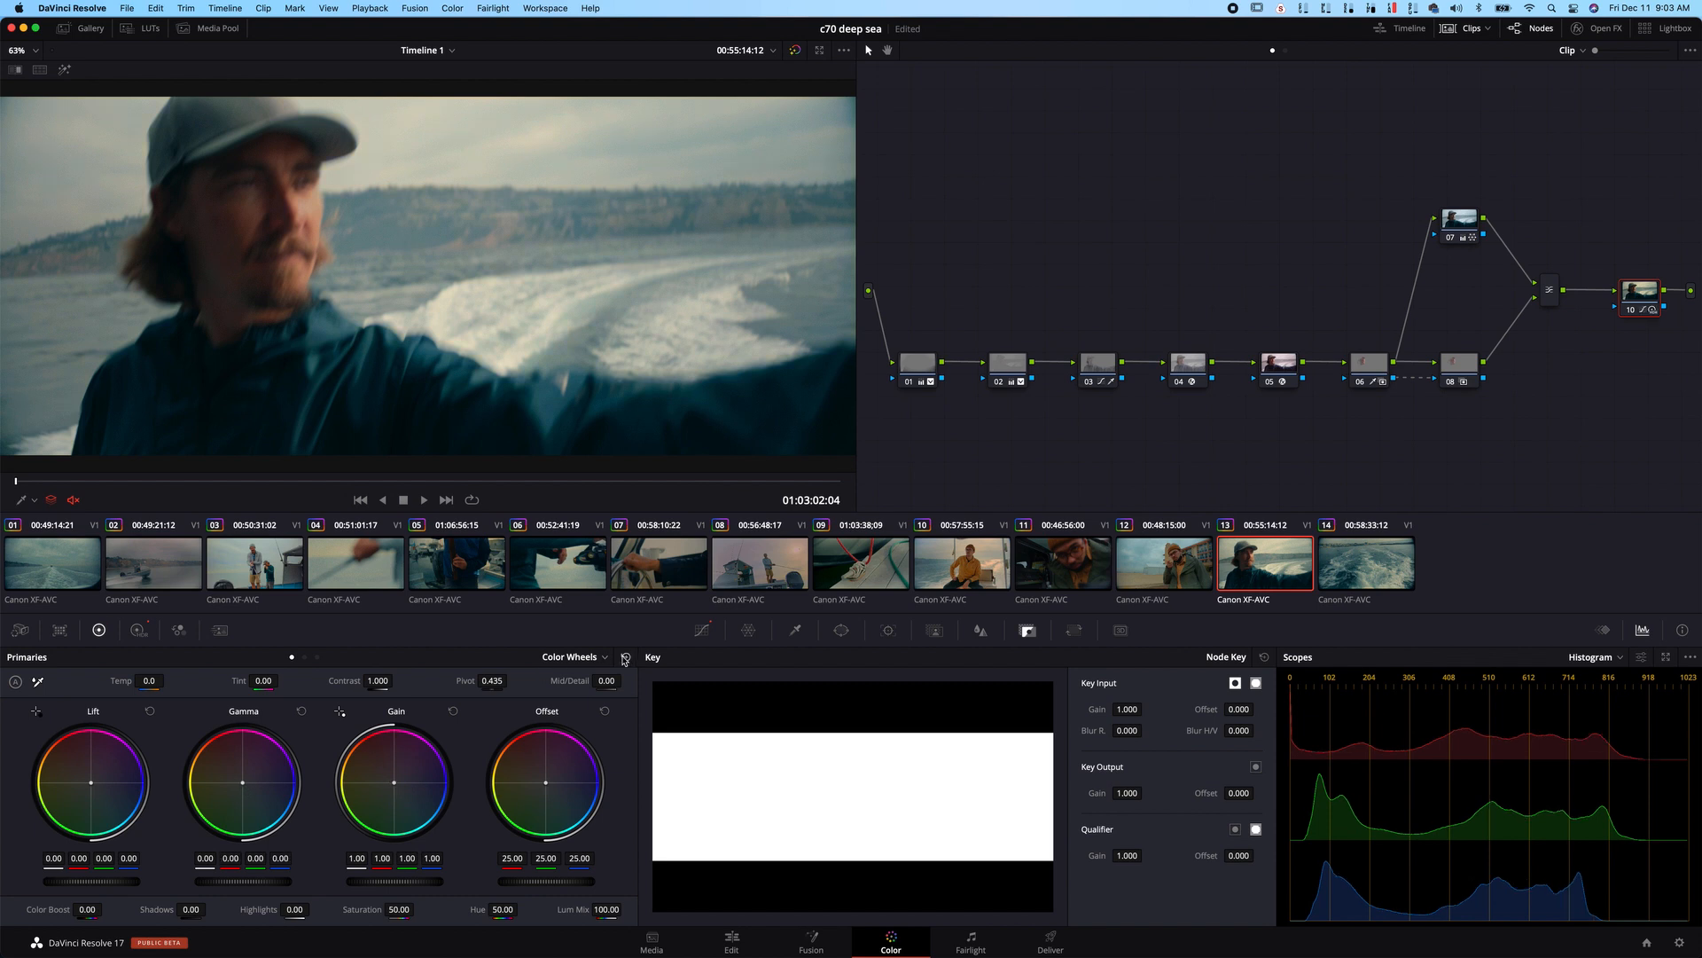
key("super+z")
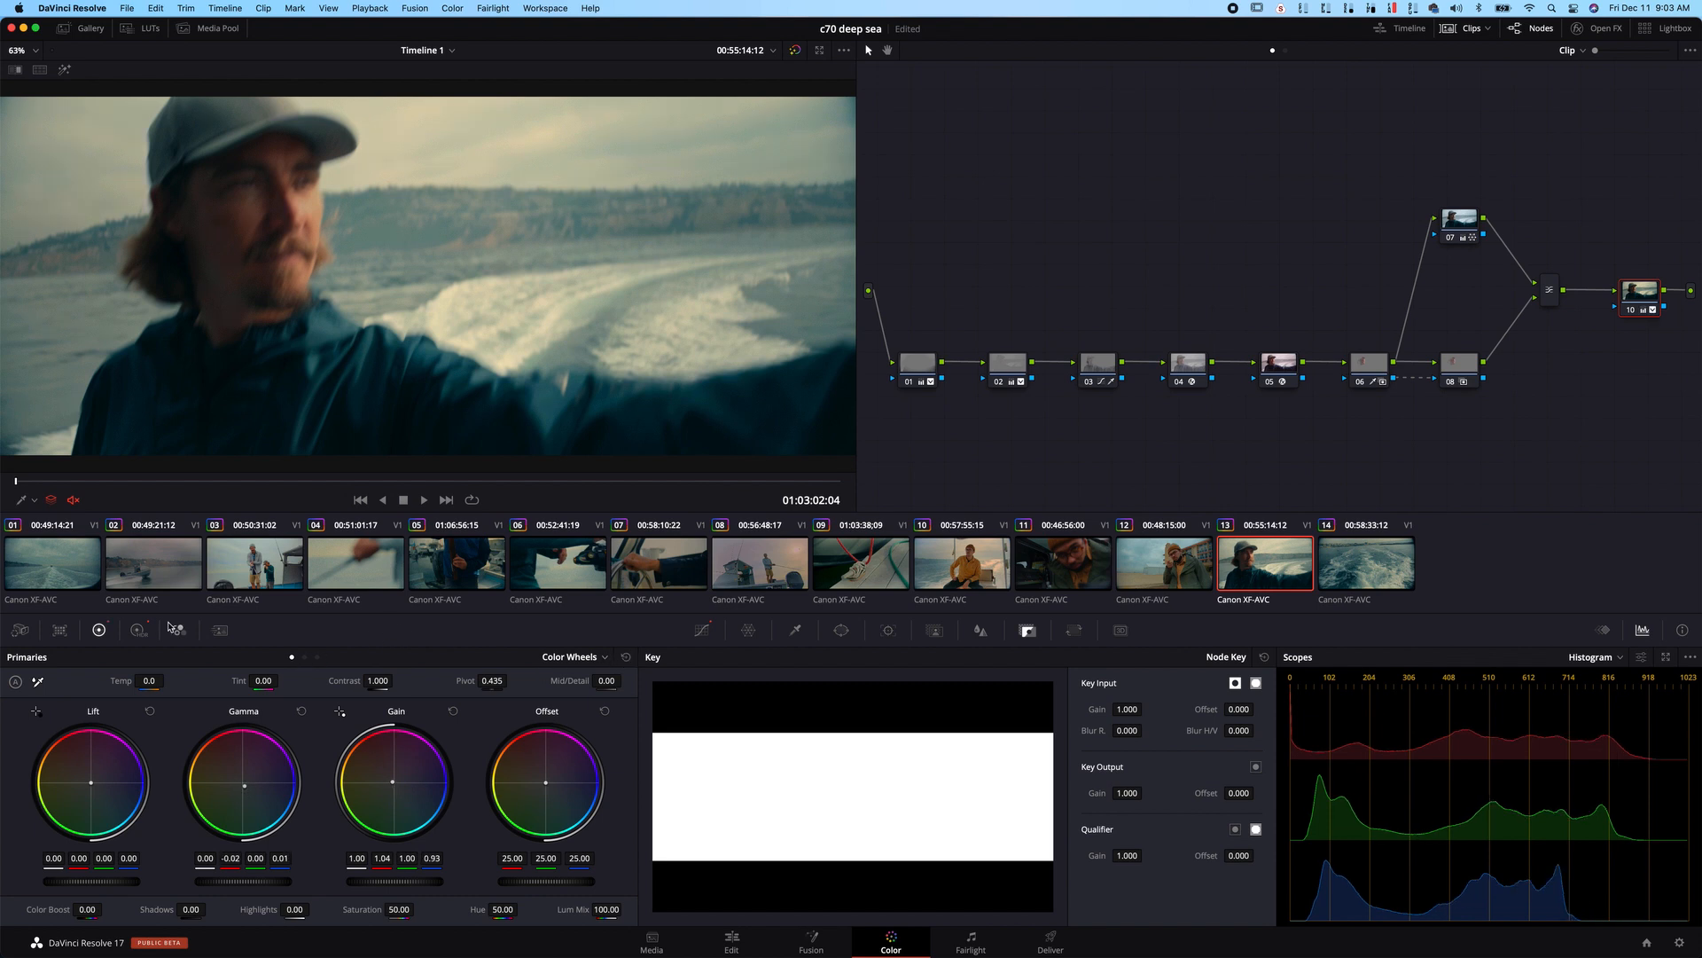
- Browse node 10's HDR zones and preview the tonal ranges covered by the Specular and Highlight wheels
left_click(137, 631)
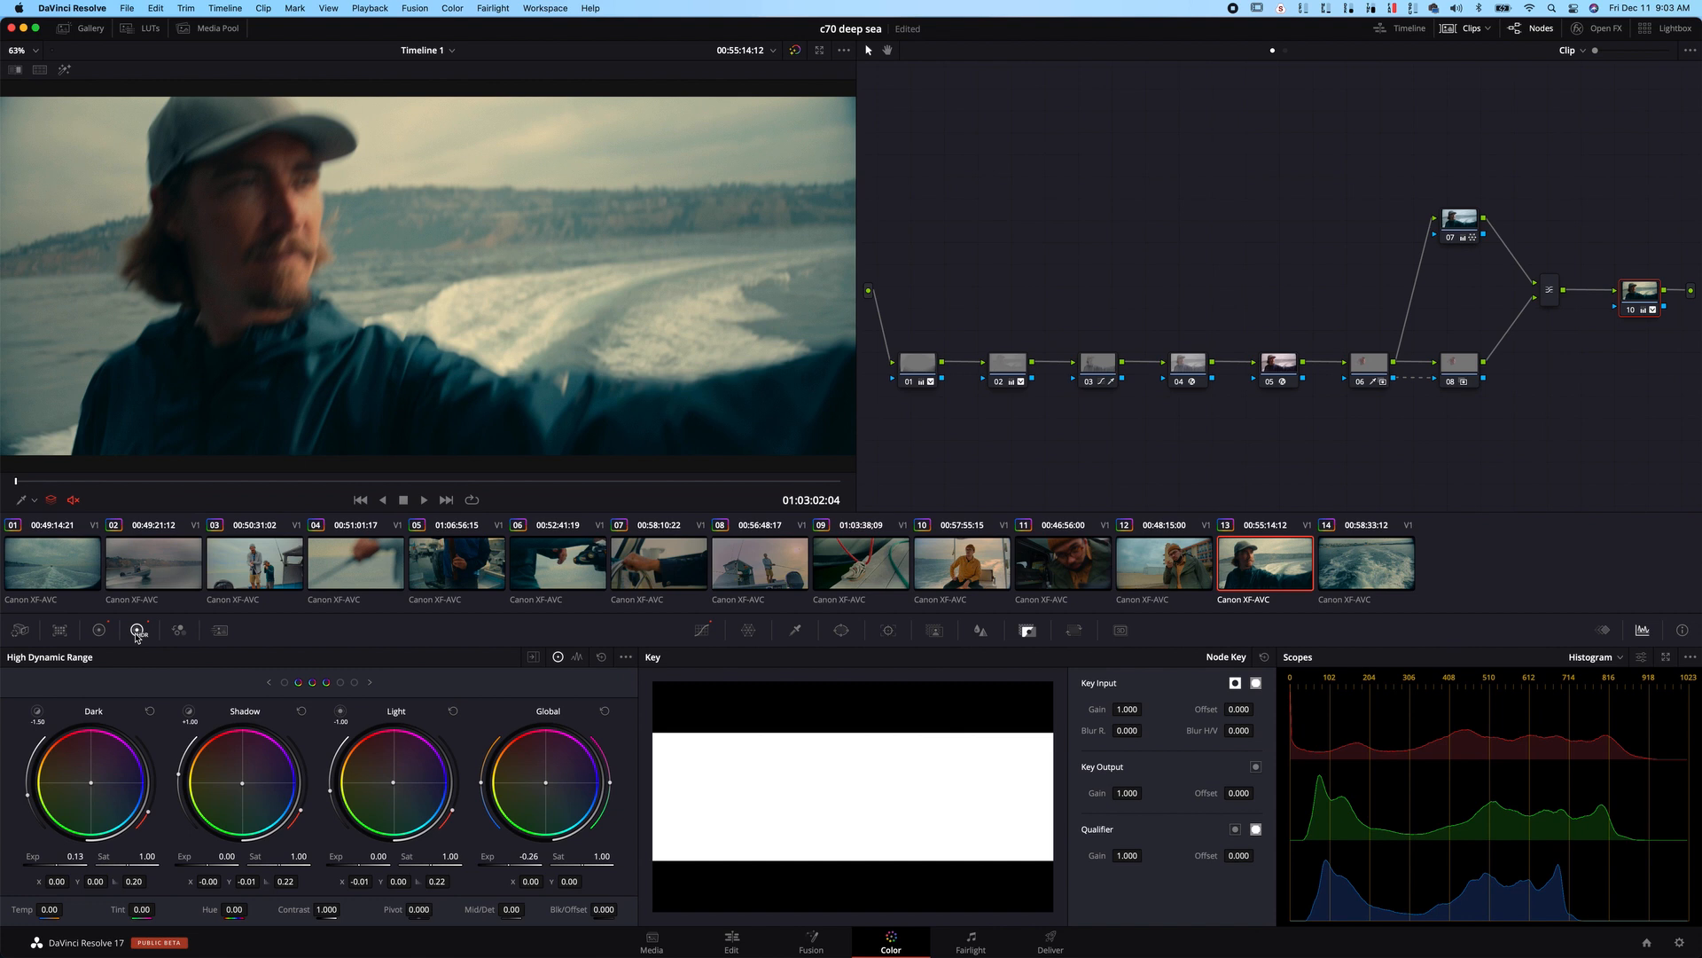
left_click(285, 682)
left_click(326, 683)
left_click(282, 682)
left_click(354, 683)
left_click(340, 712)
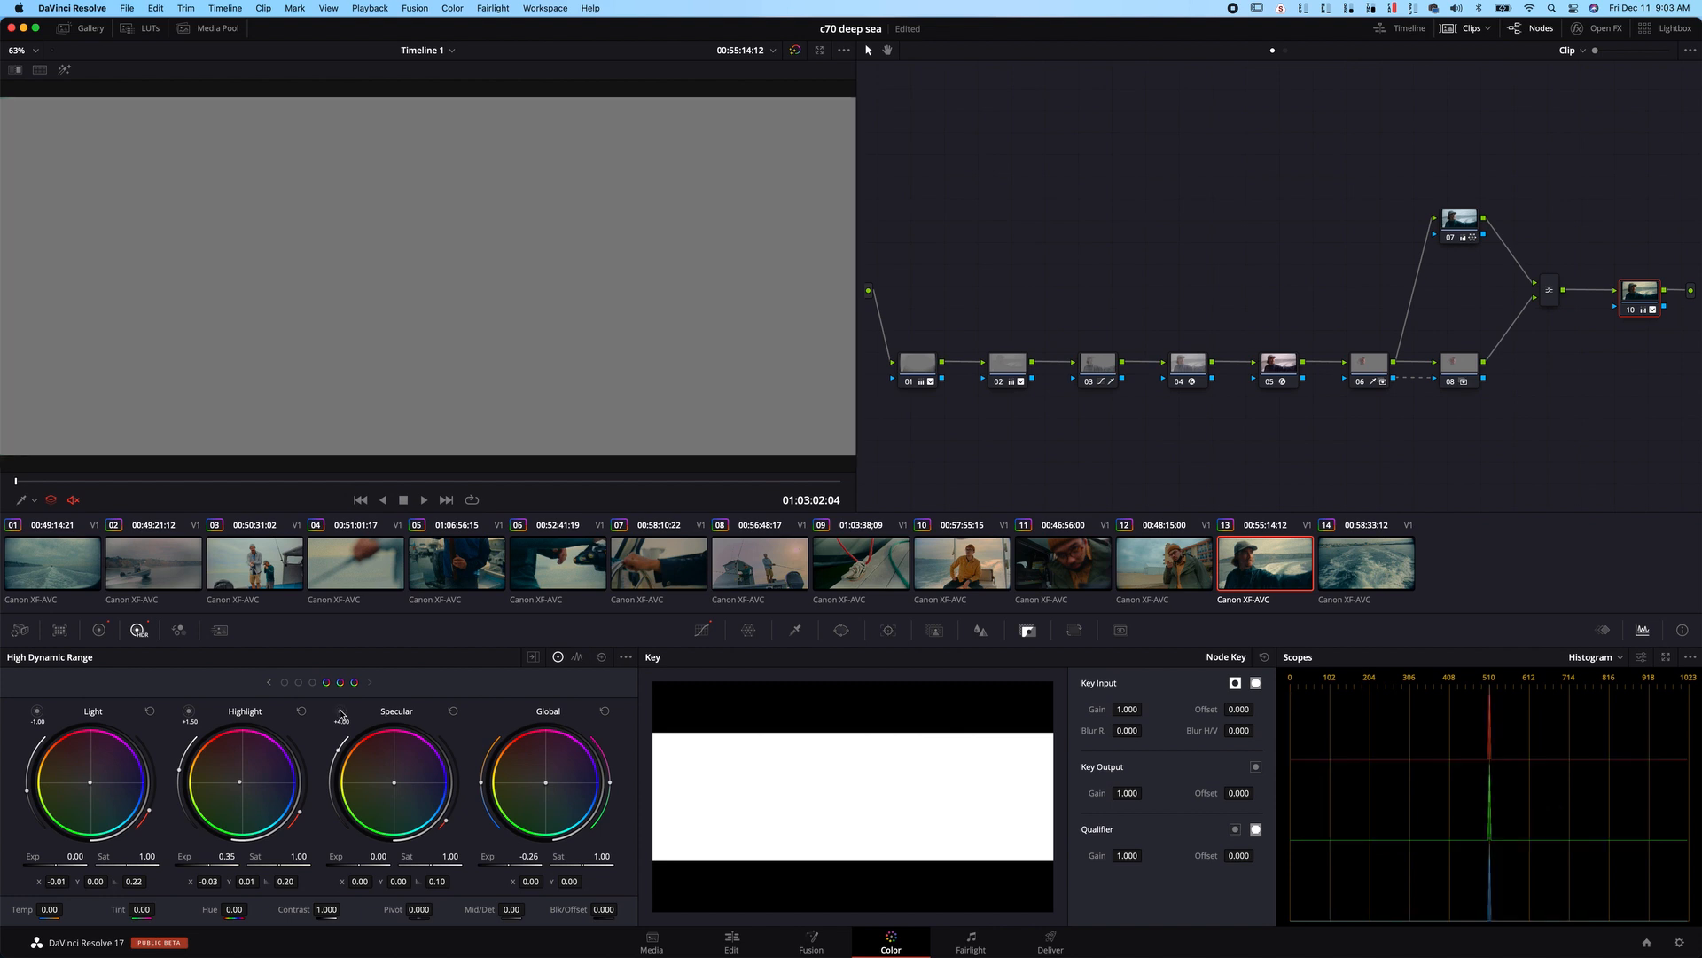
left_click(340, 712)
left_click(188, 713)
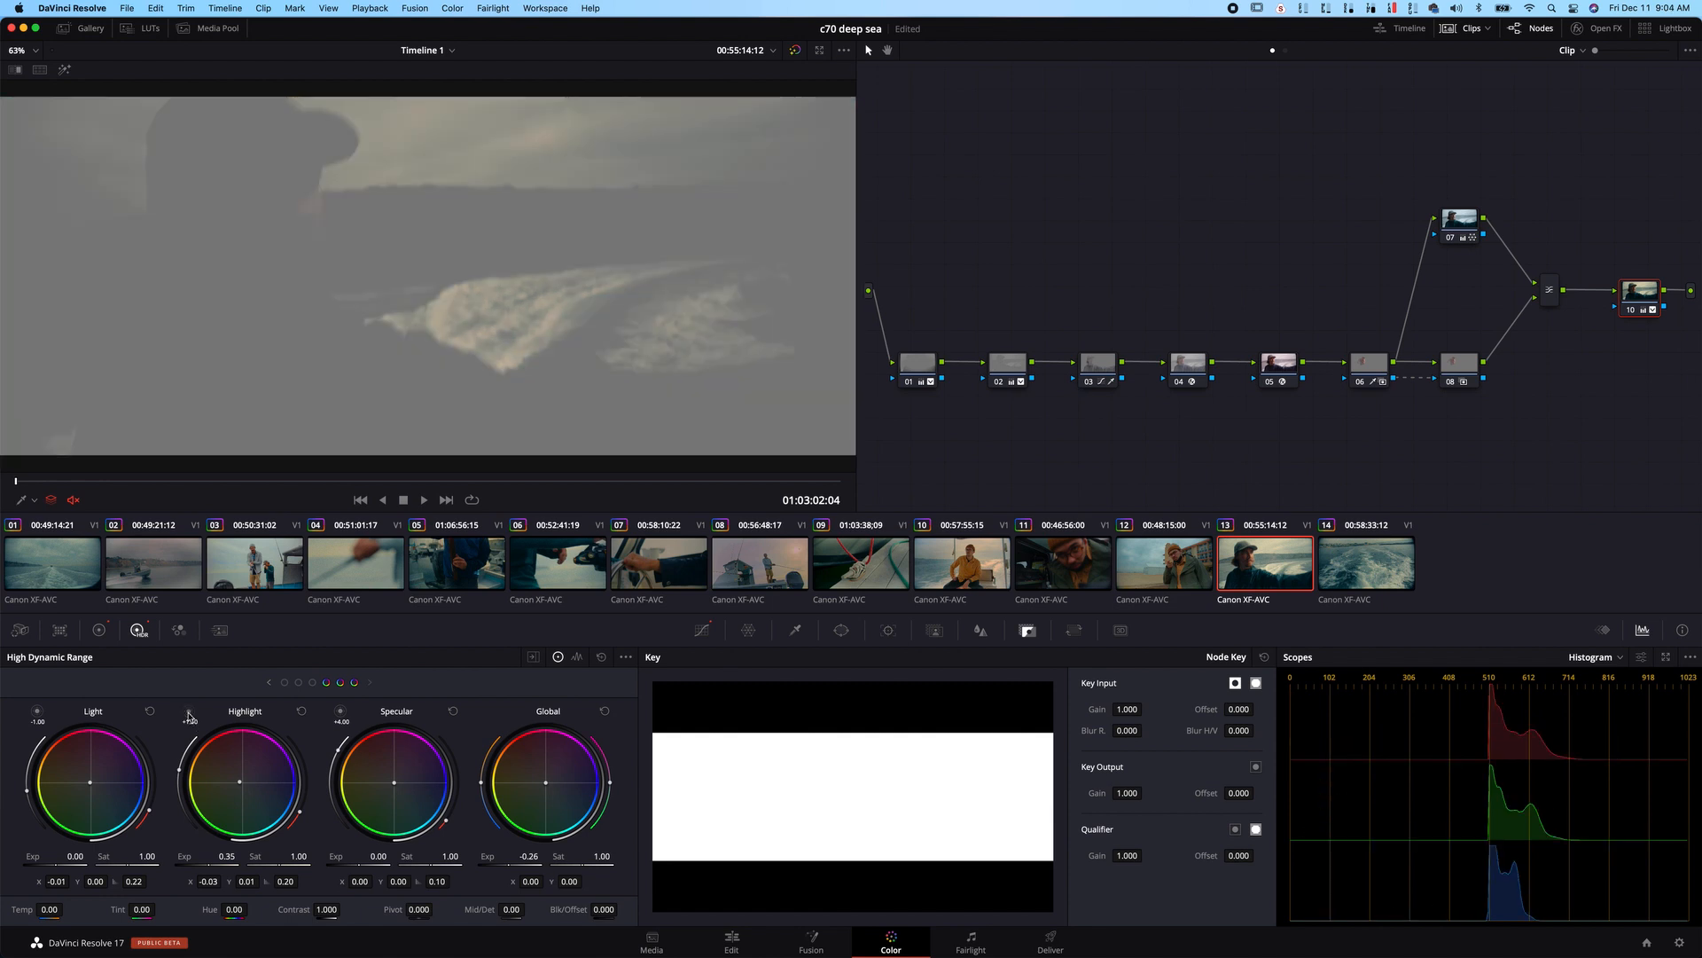
left_click(188, 713)
- Reset the HDR Highlight wheel and rebuild it with X at -0.04 and exposure at about 0.22, comparing against a reset that is undone
left_click(302, 712)
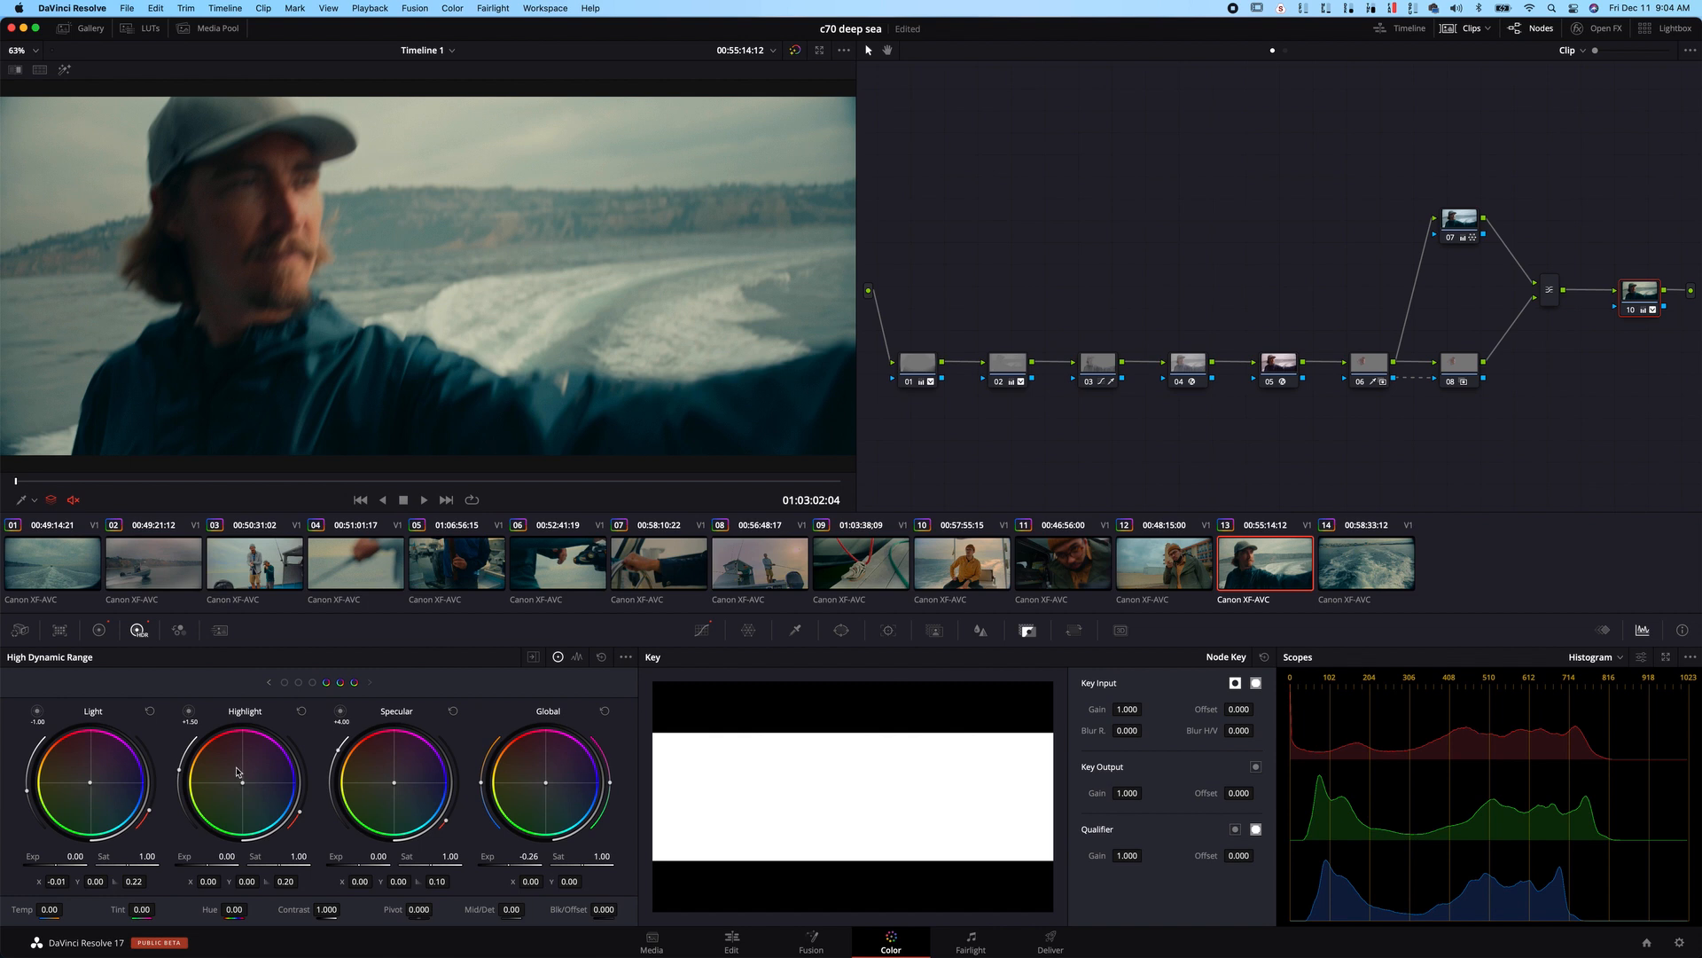
left_click_drag(245, 783, 238, 783)
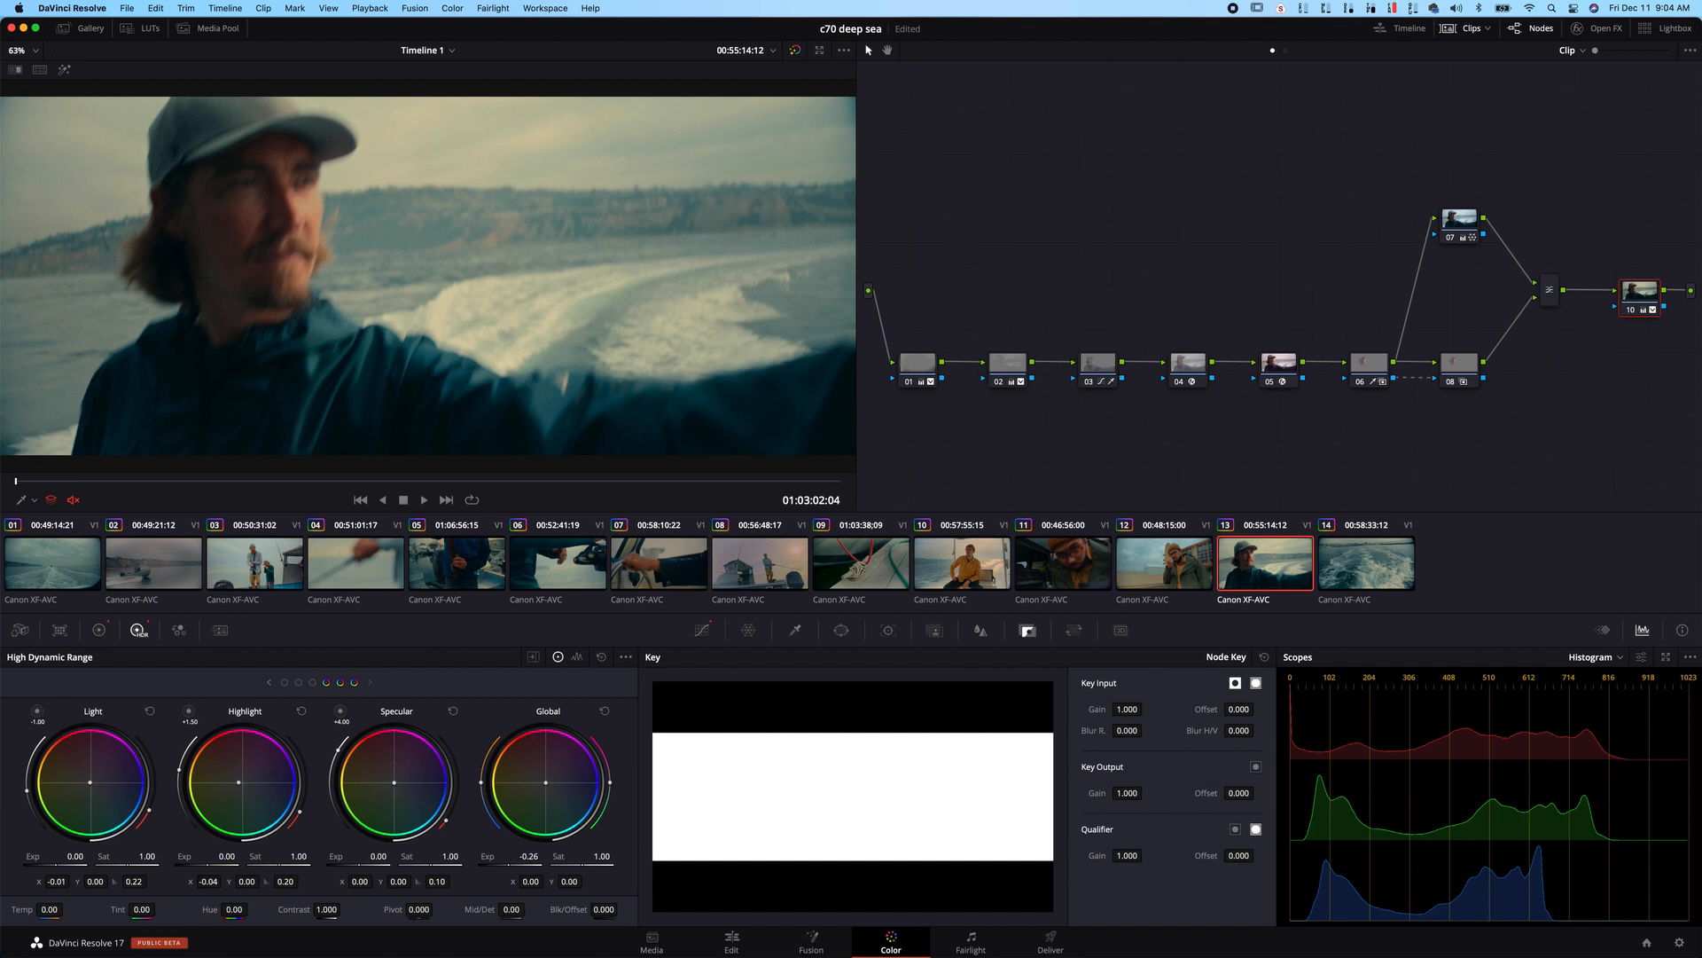
left_click_drag(227, 856, 238, 857)
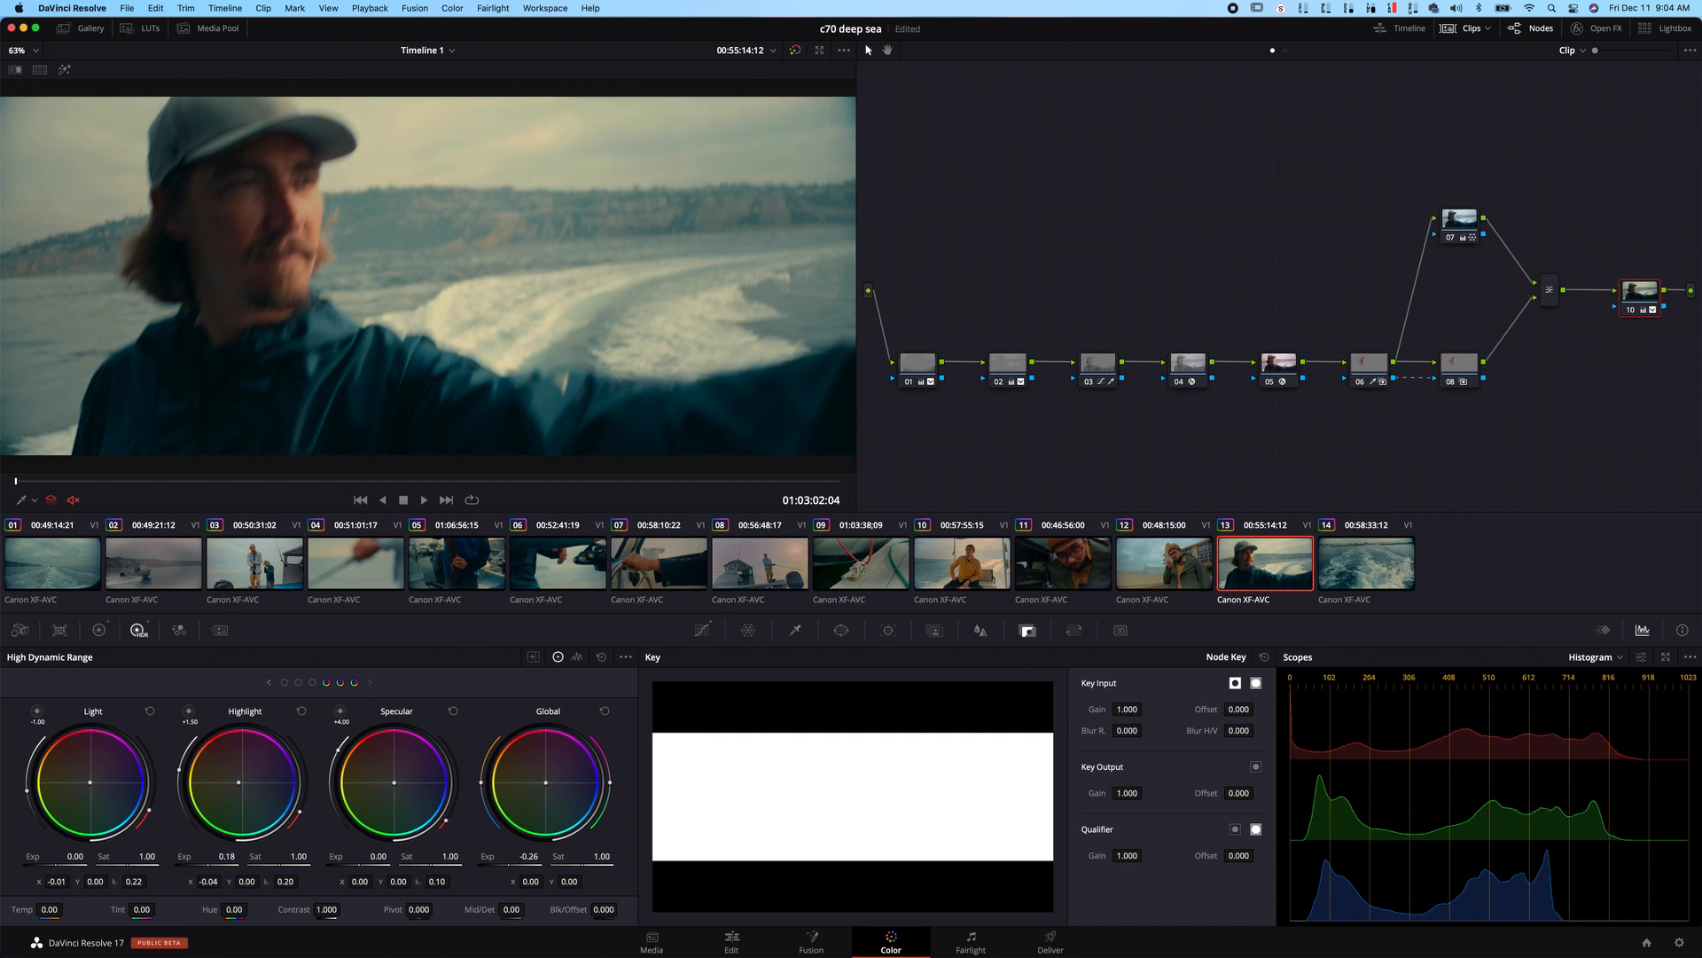
left_click(301, 711)
key("super+z")
- Preview the range of the HDR Light zone and nudge its color balance slightly toward yellow
left_click(37, 711)
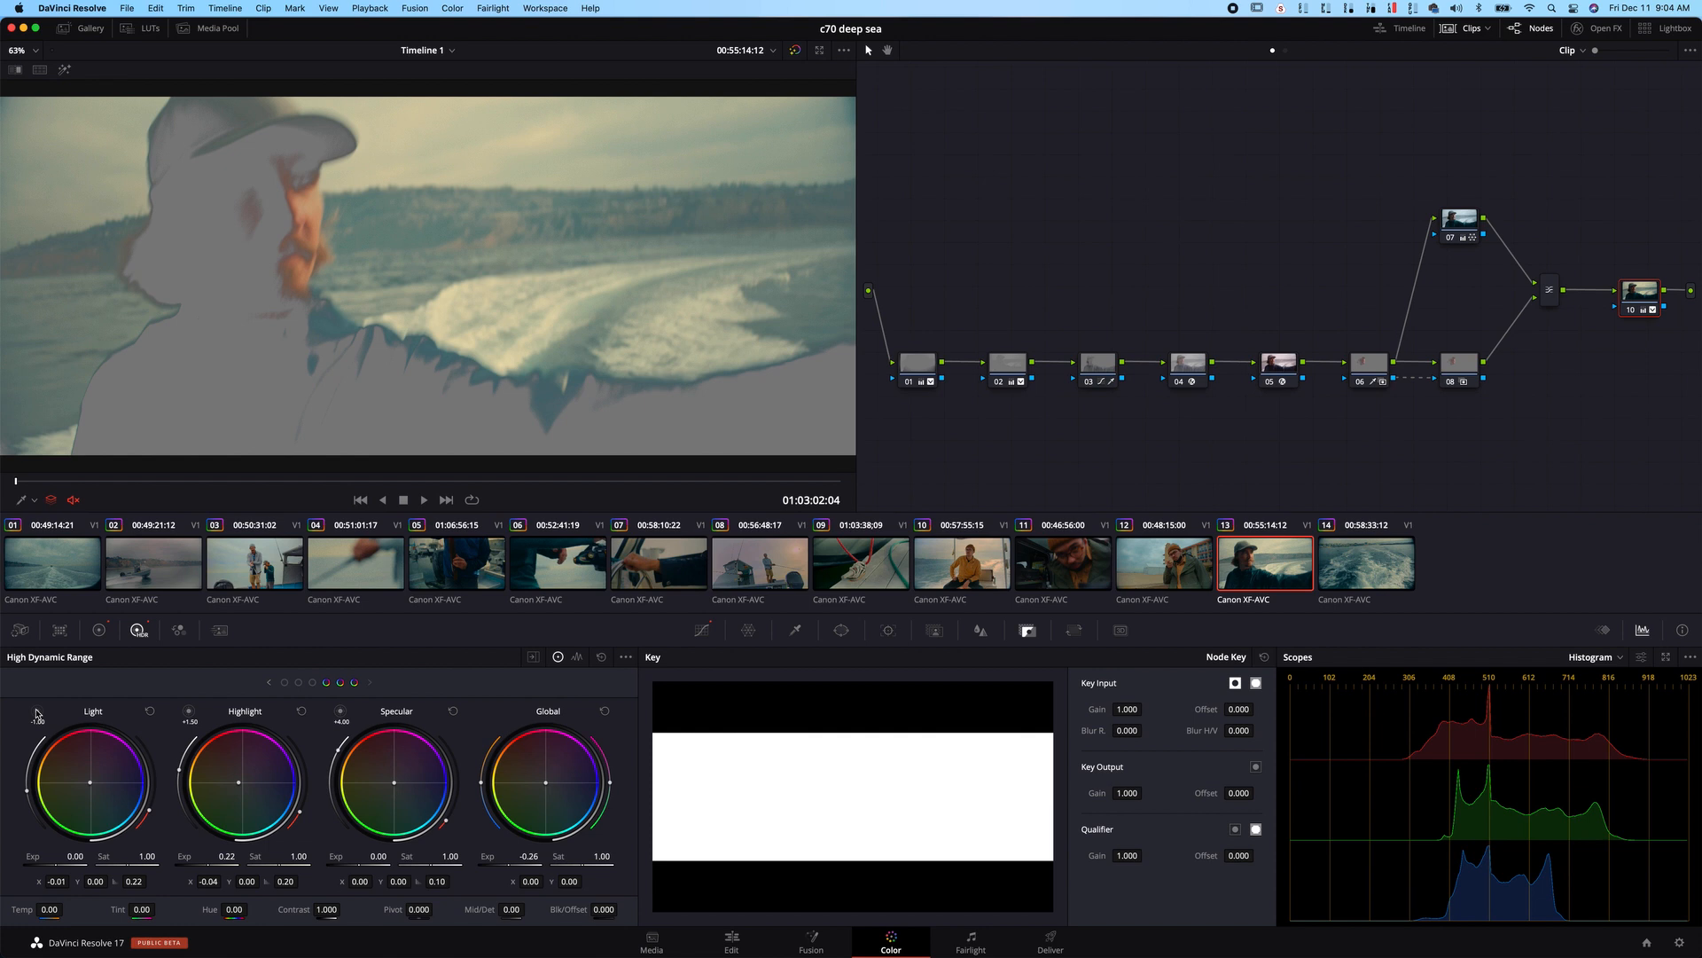
left_click(37, 712)
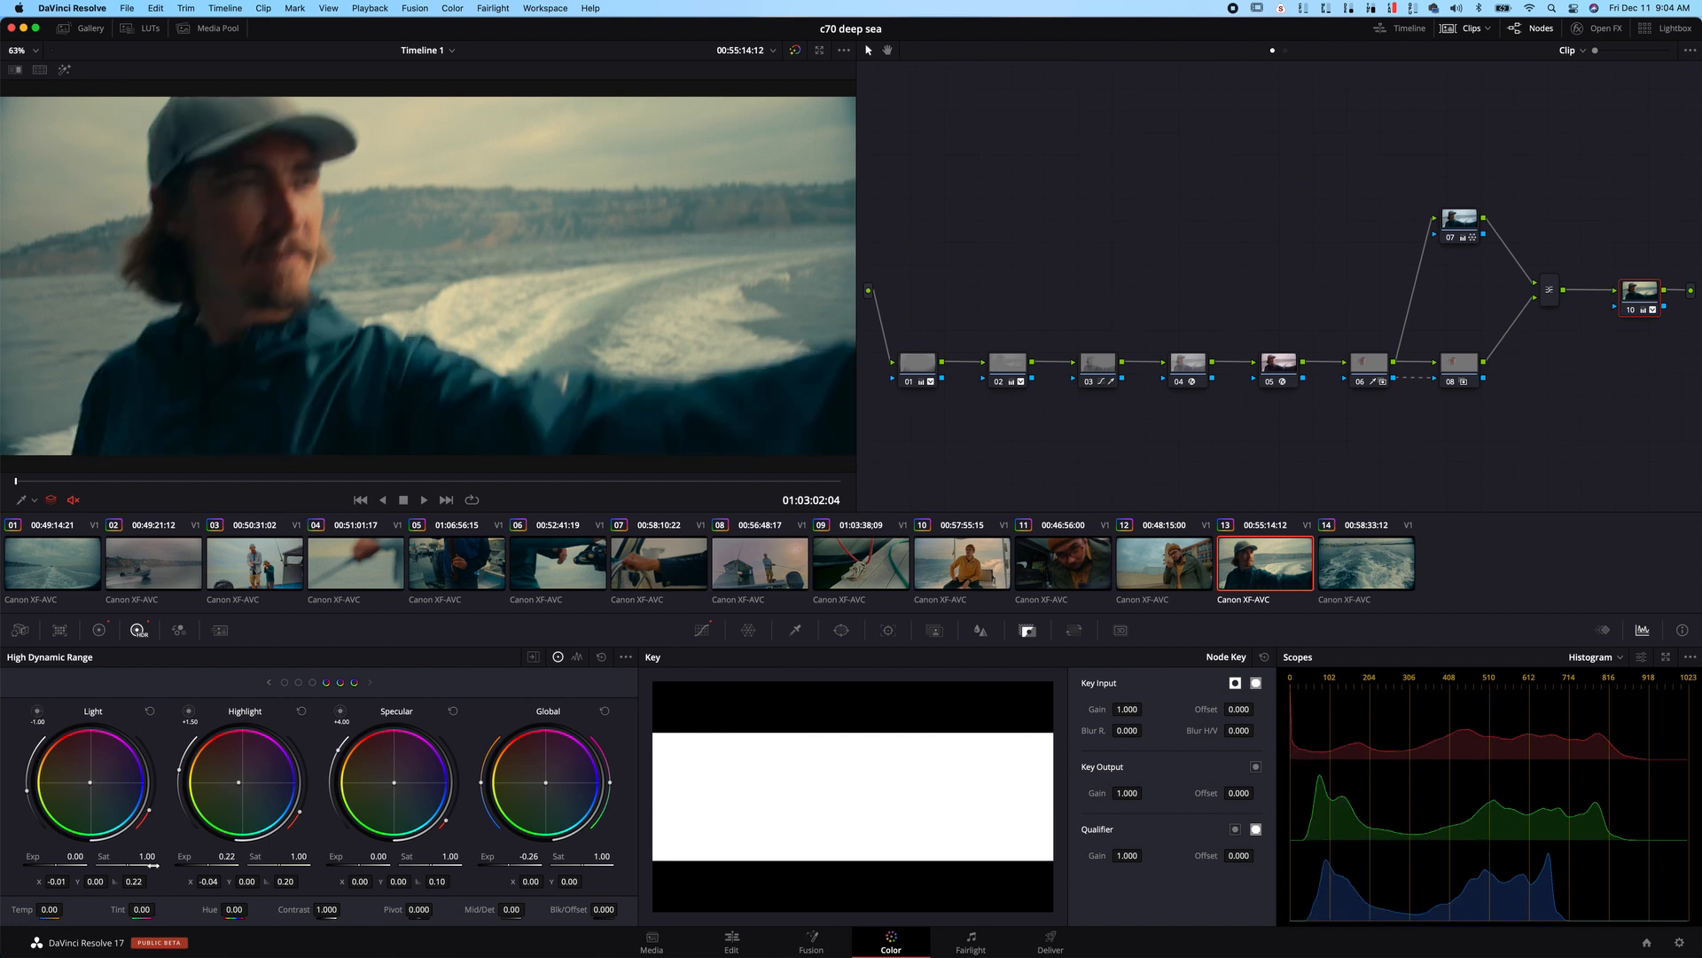
left_click_drag(91, 783, 90, 783)
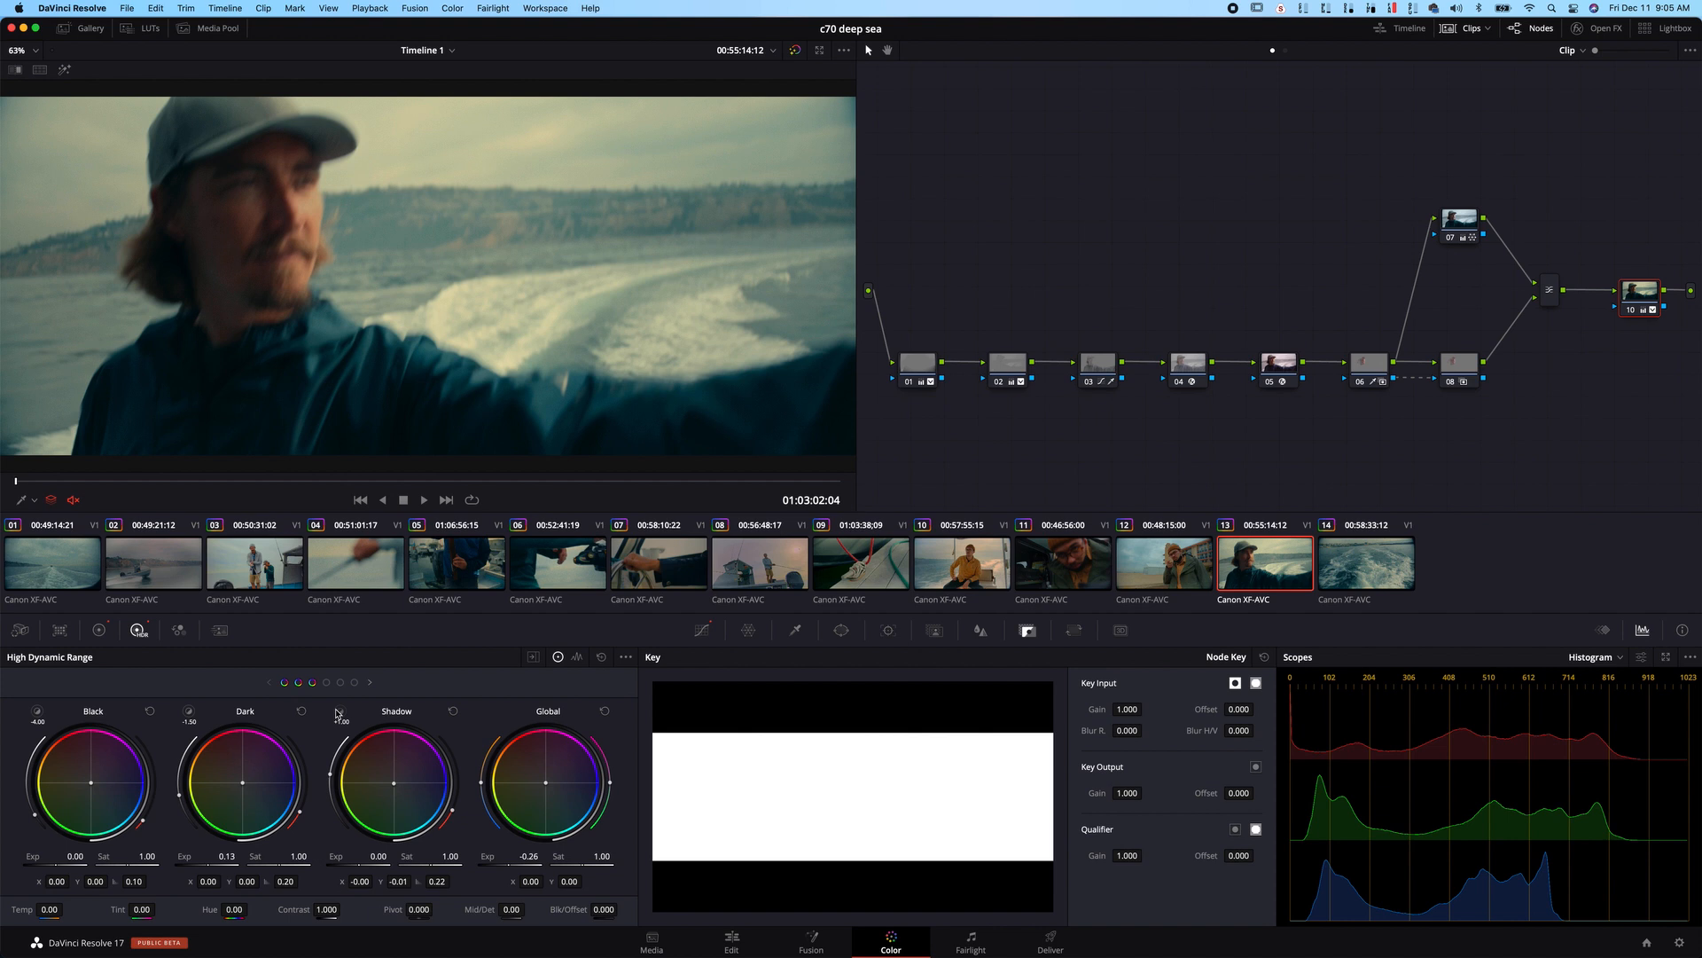
- Preview the HDR Dark zone, try raising its exposure to about 1.71, and undo the Dark zone changes
left_click_drag(204, 866, 202, 866)
left_click(188, 712)
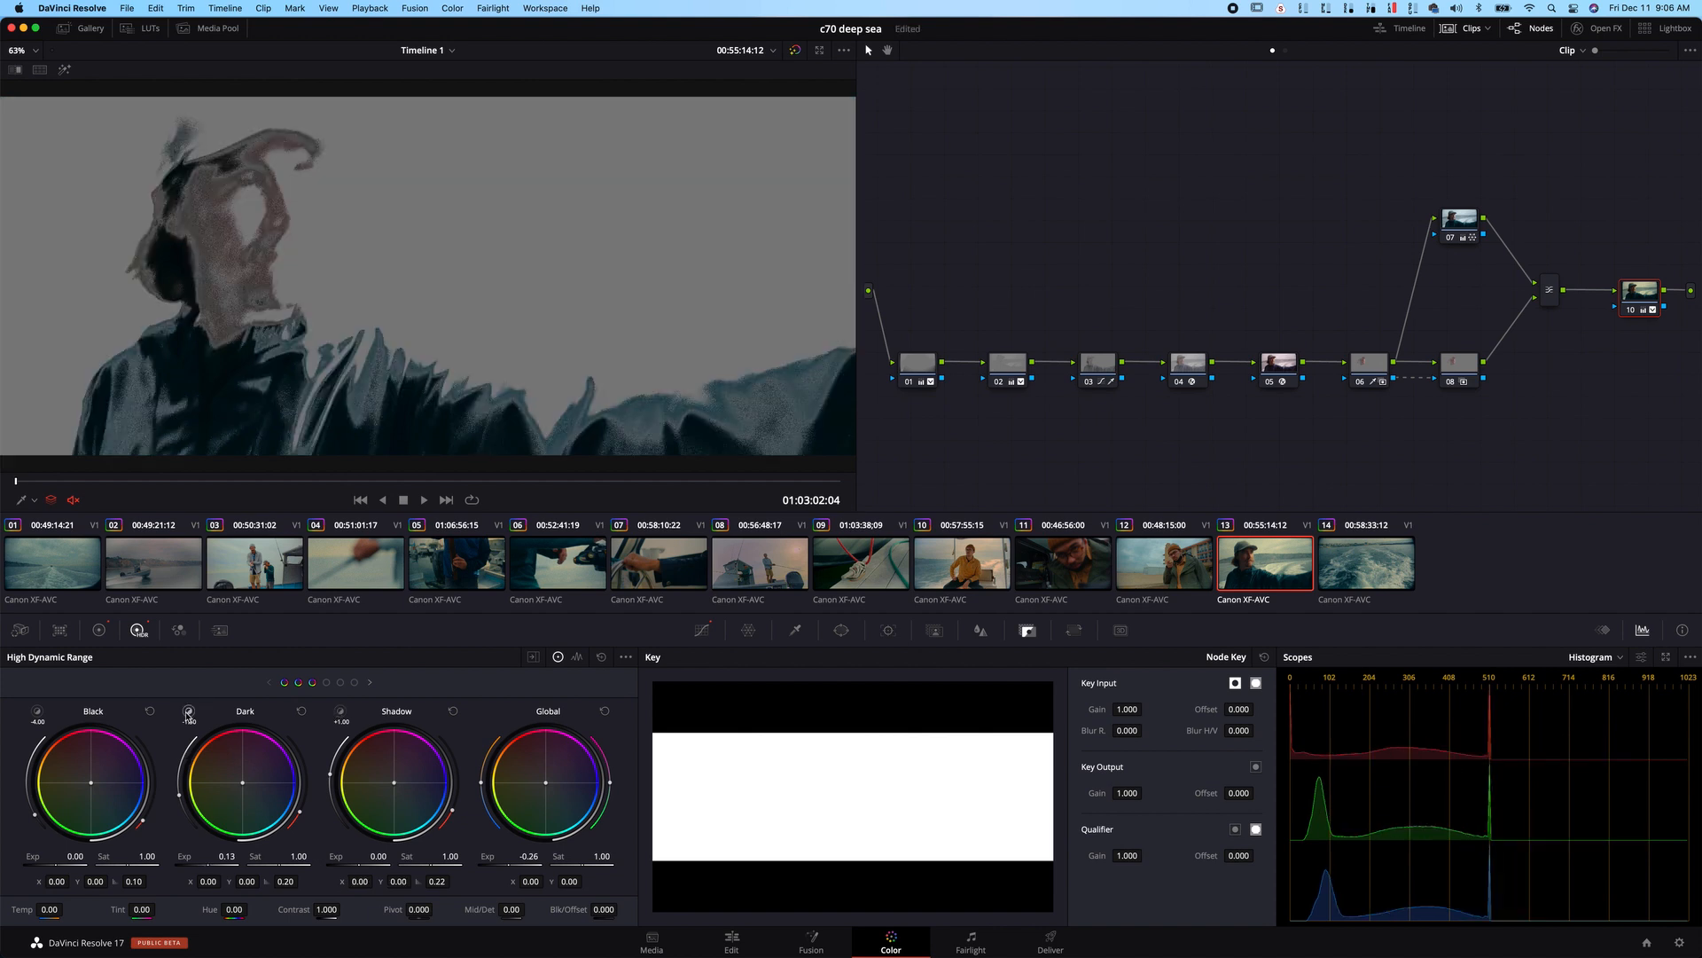
left_click_drag(207, 862, 227, 862)
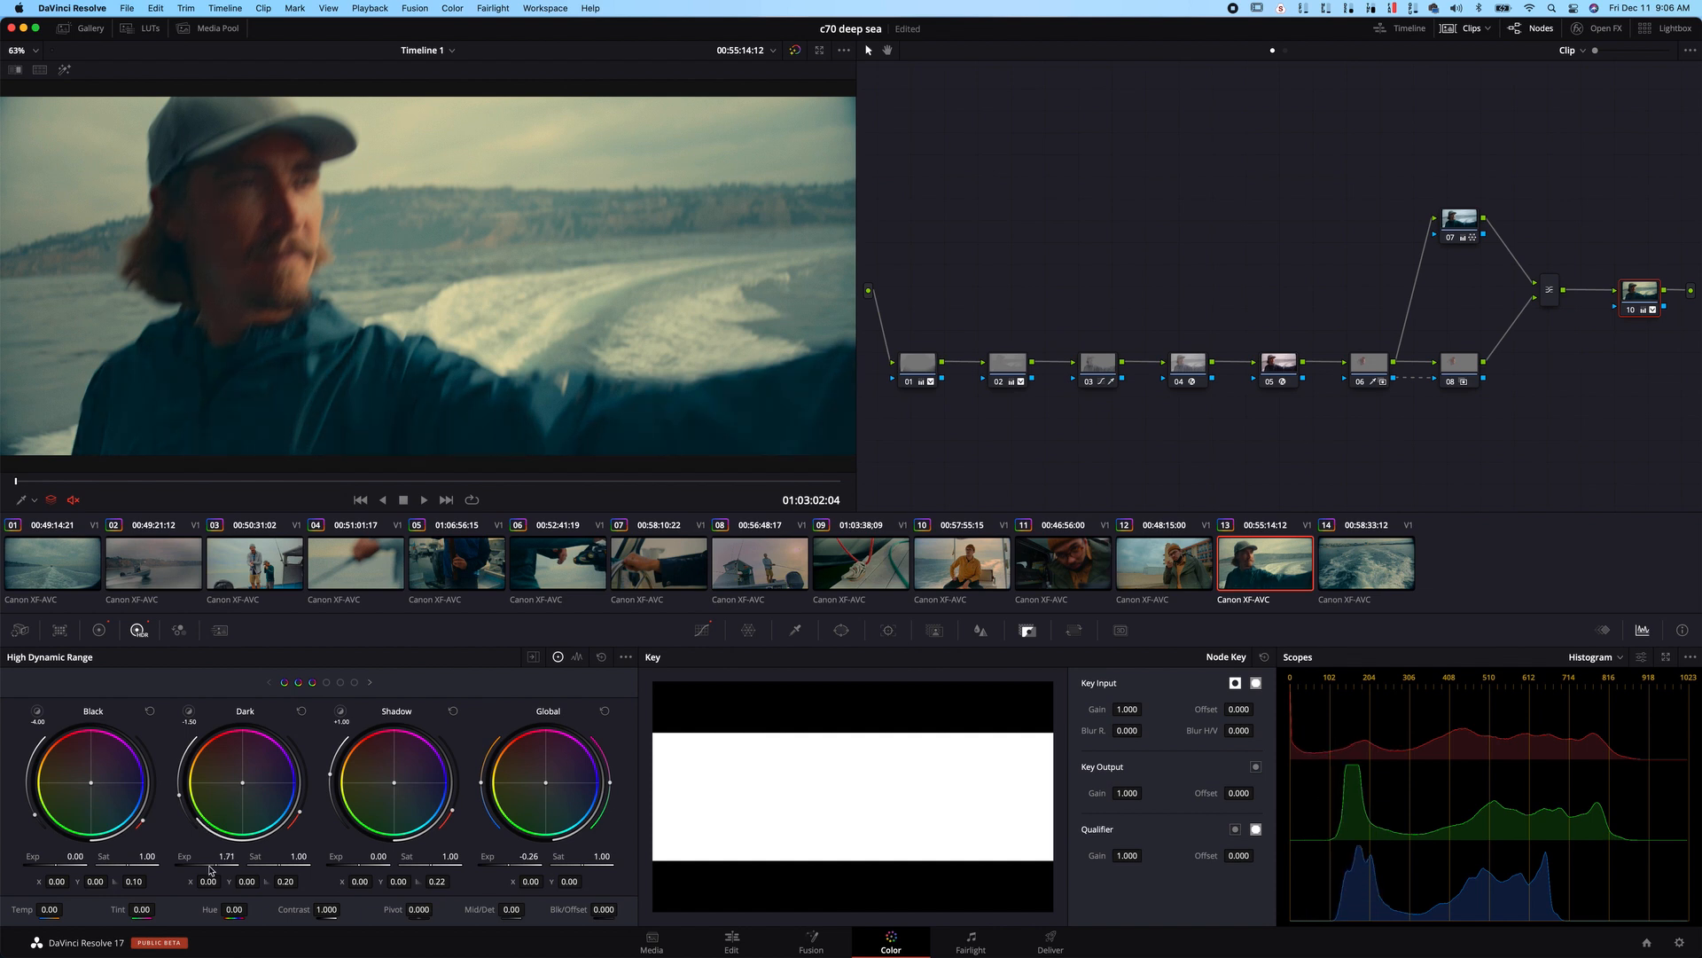
key("super+z")
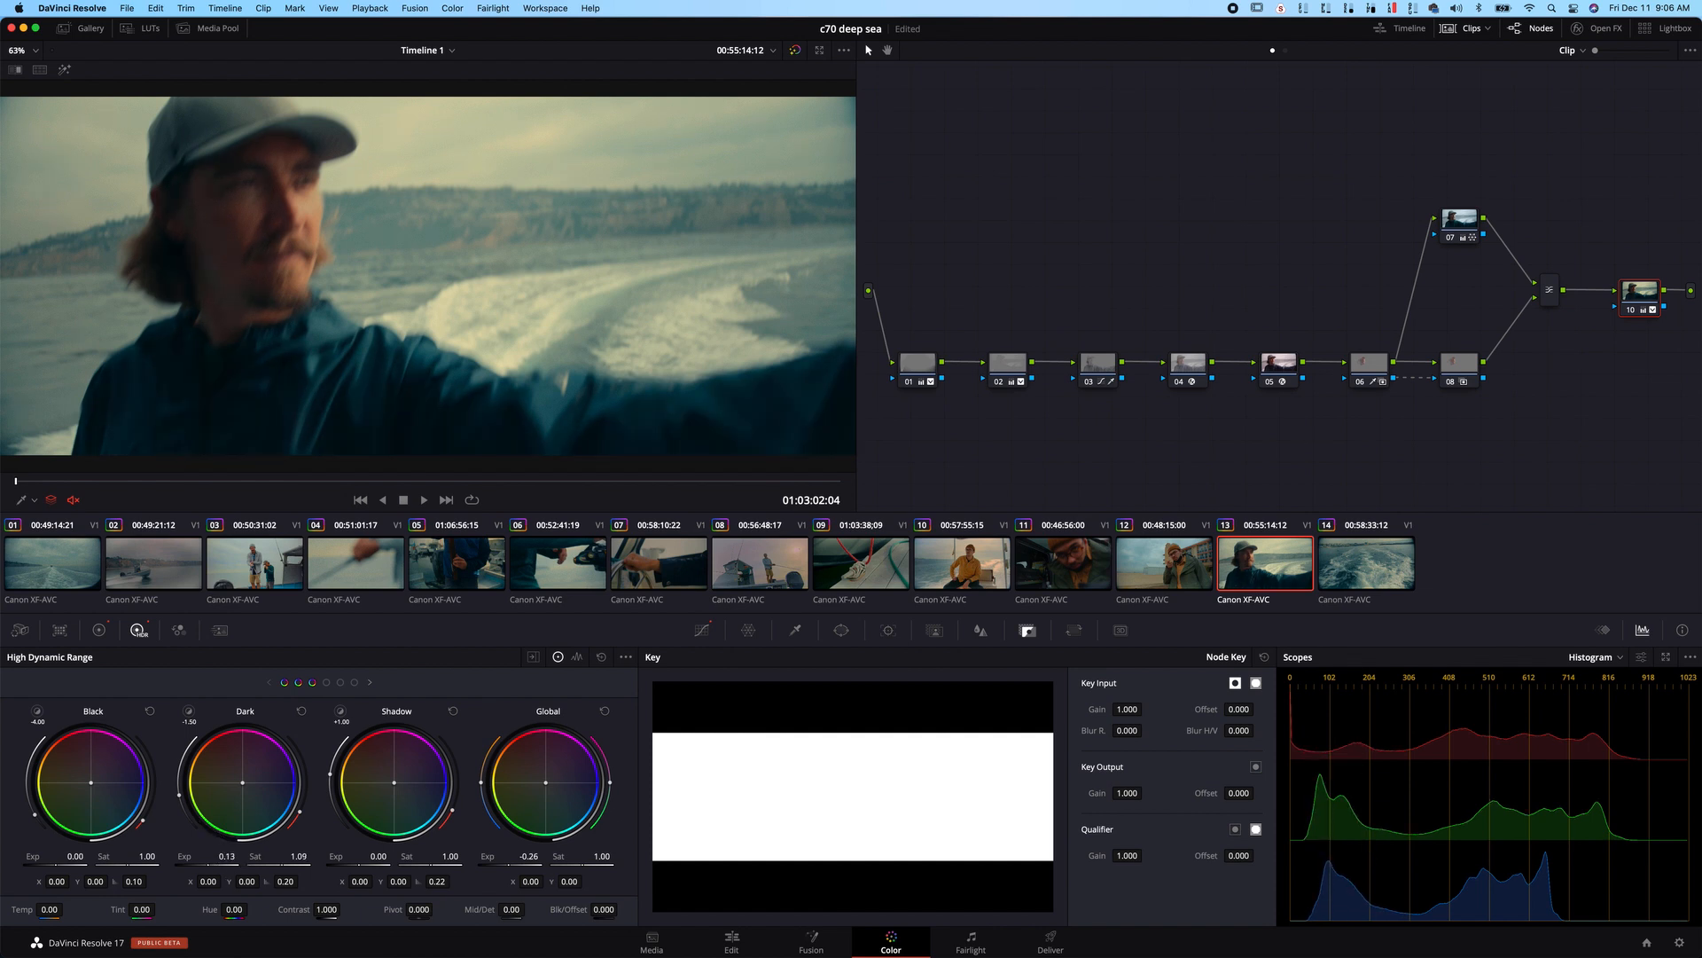
key("super+z")
- Show the HSL qualifier, switch to clip 14, and toggle node 06 off and on to examine its effect
left_click(796, 630)
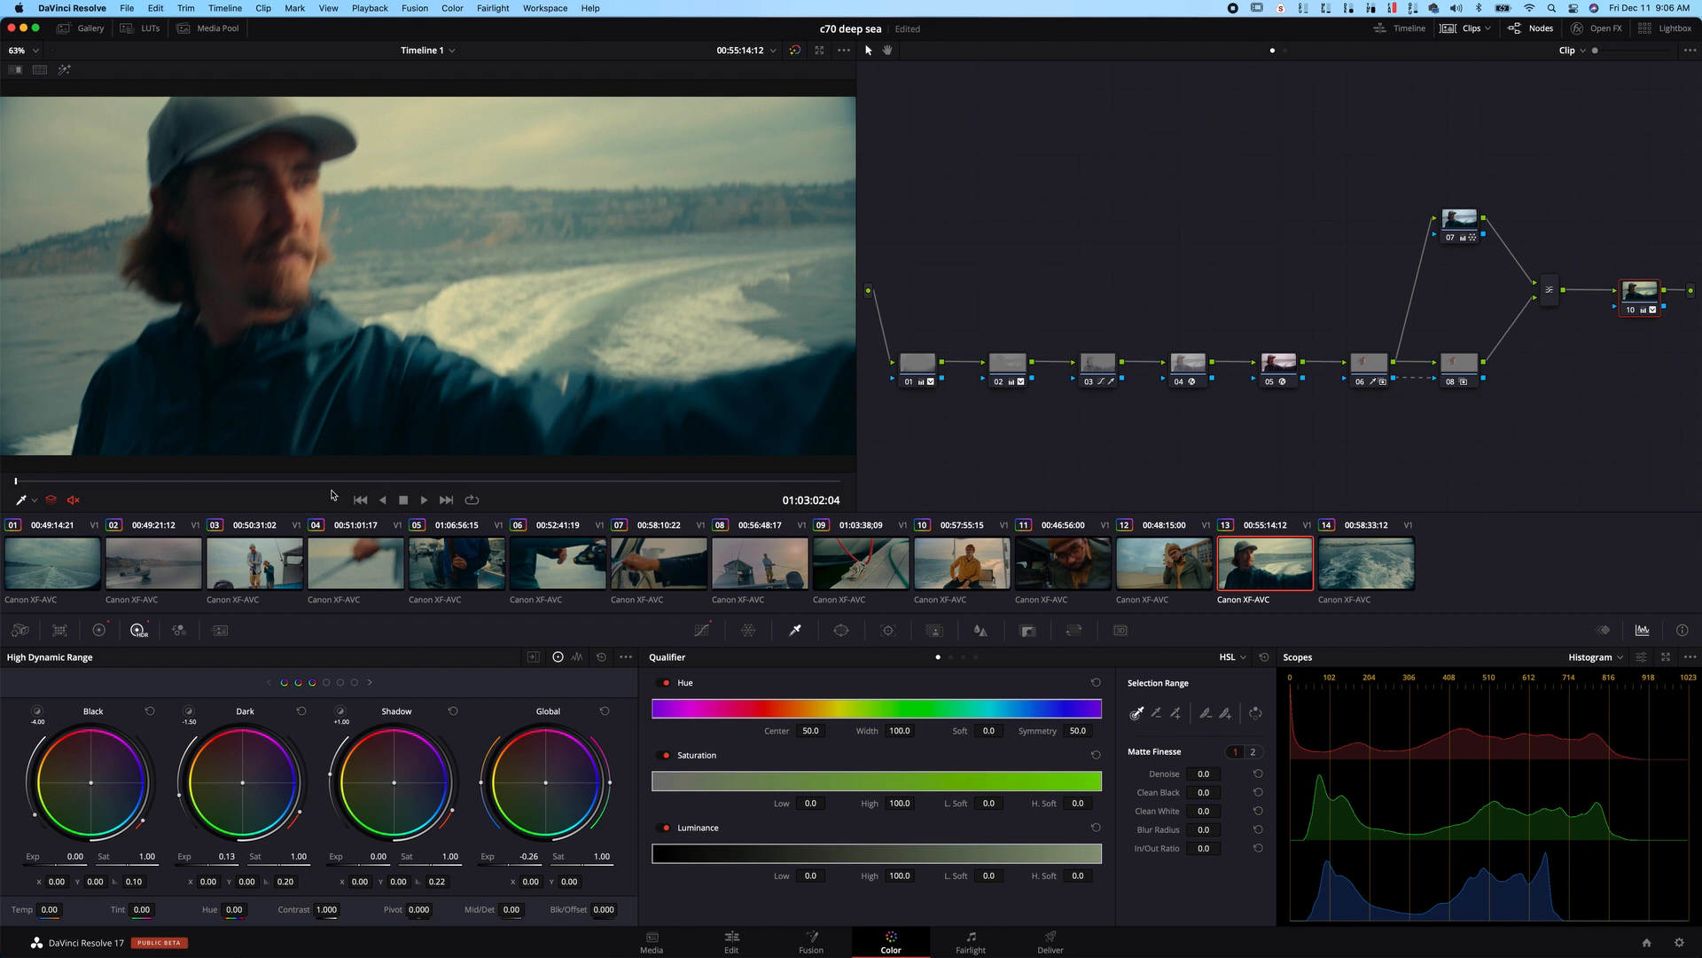
left_click(354, 683)
left_click(1346, 576)
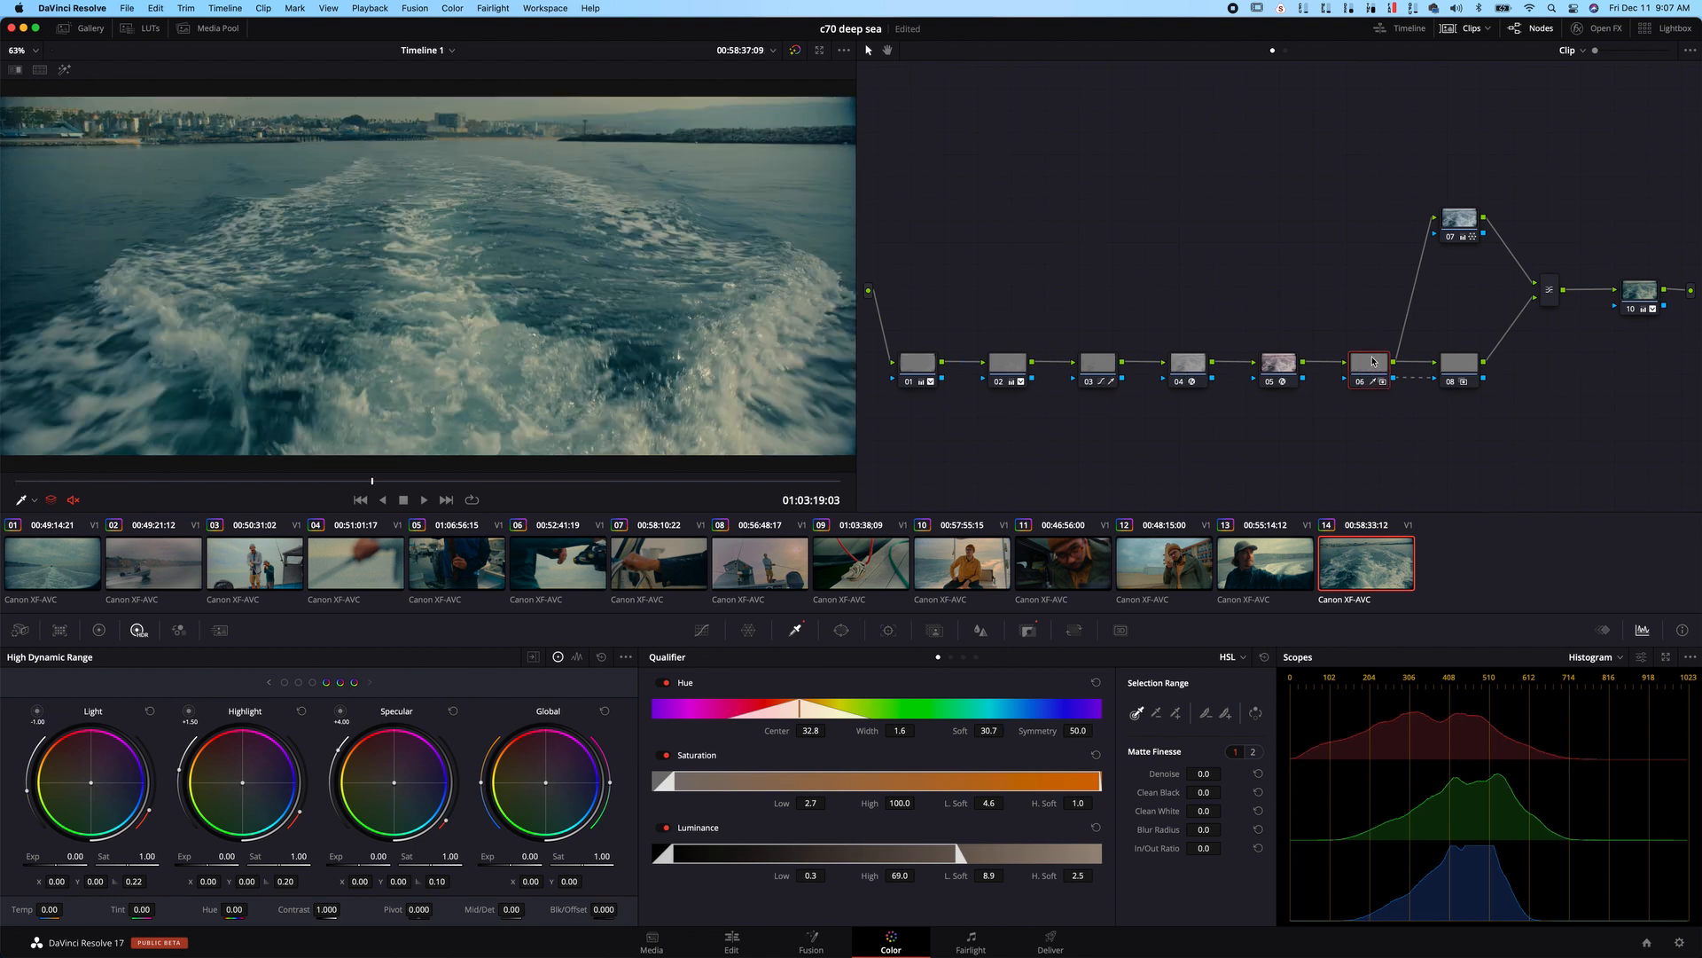
key("super+d")
key("super+d")
- Toggle nodes 10 and 07 off and on in clip 14 to compare the color each one contributes to the ocean wake
left_click(1636, 291)
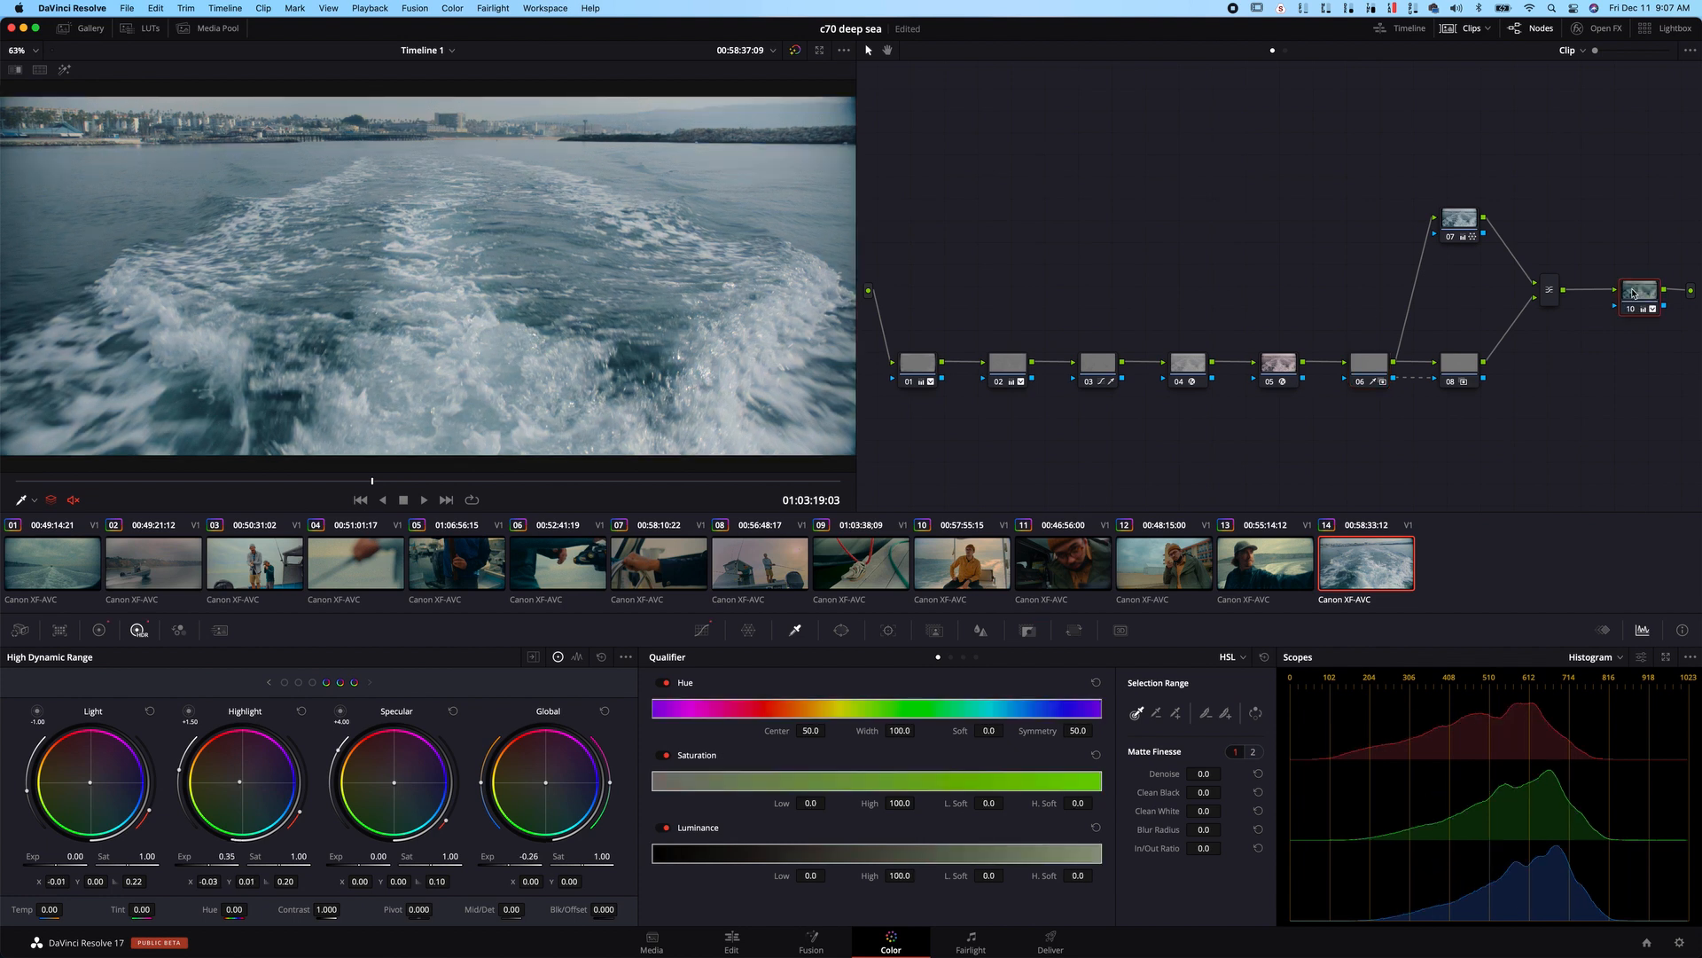
key("super+d")
key("super+d")
key("super+d")
key("super+d")
left_click(1464, 225)
key("super+d")
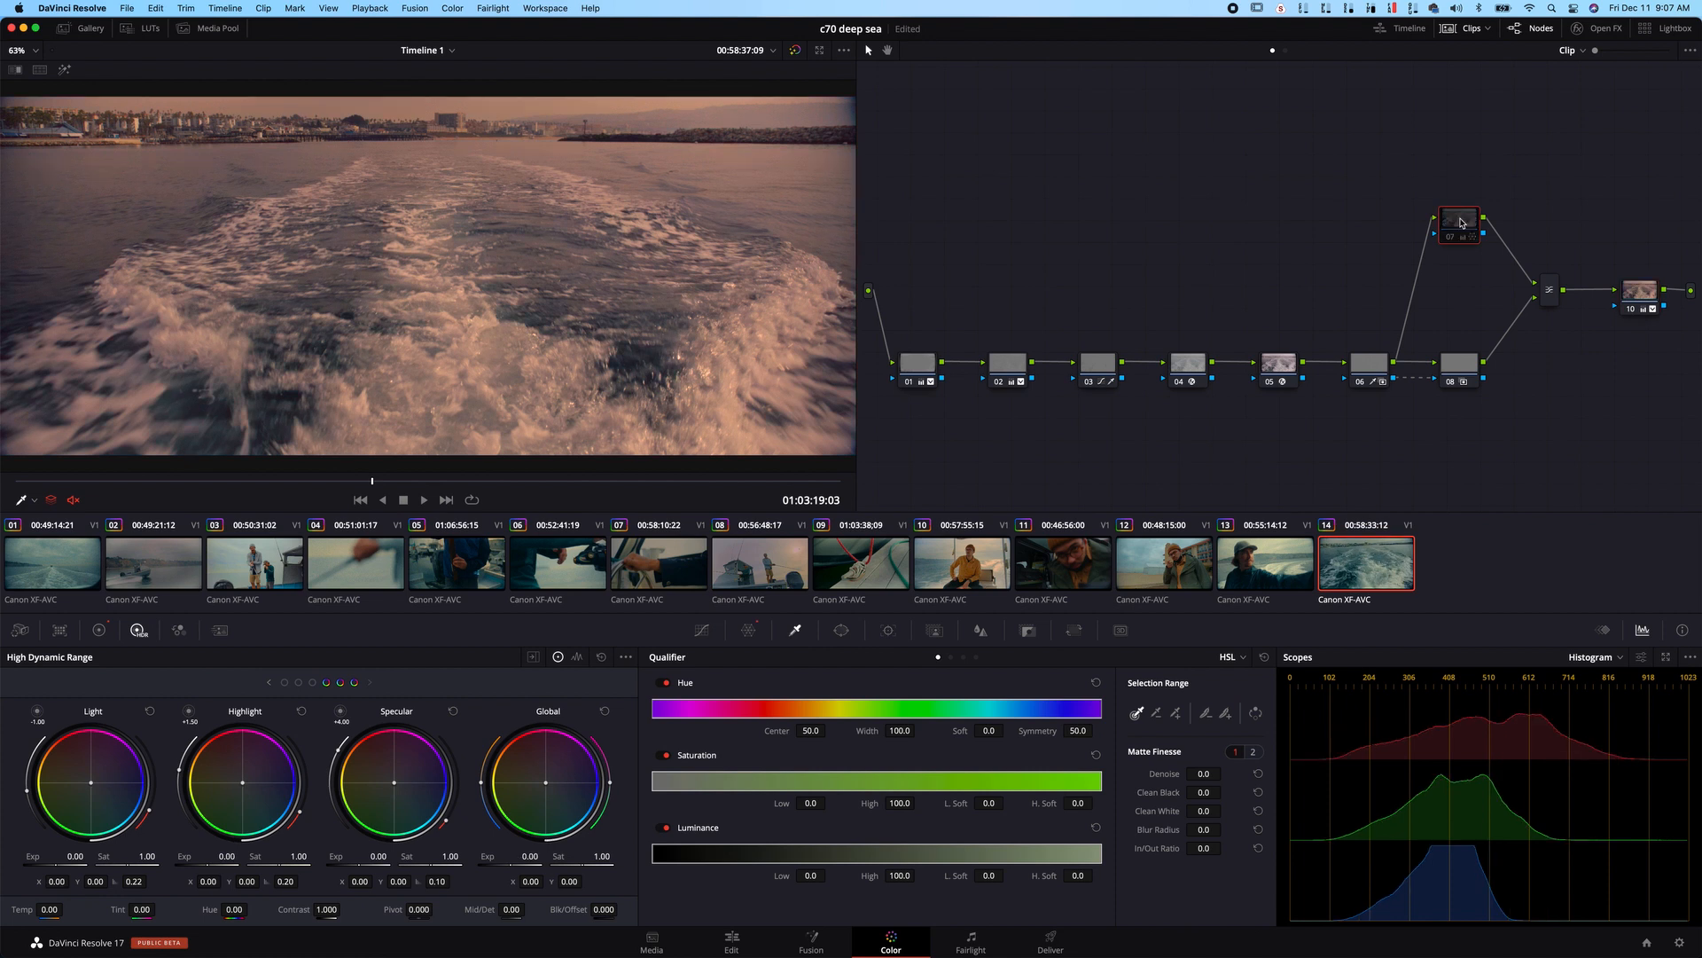
key("super+d")
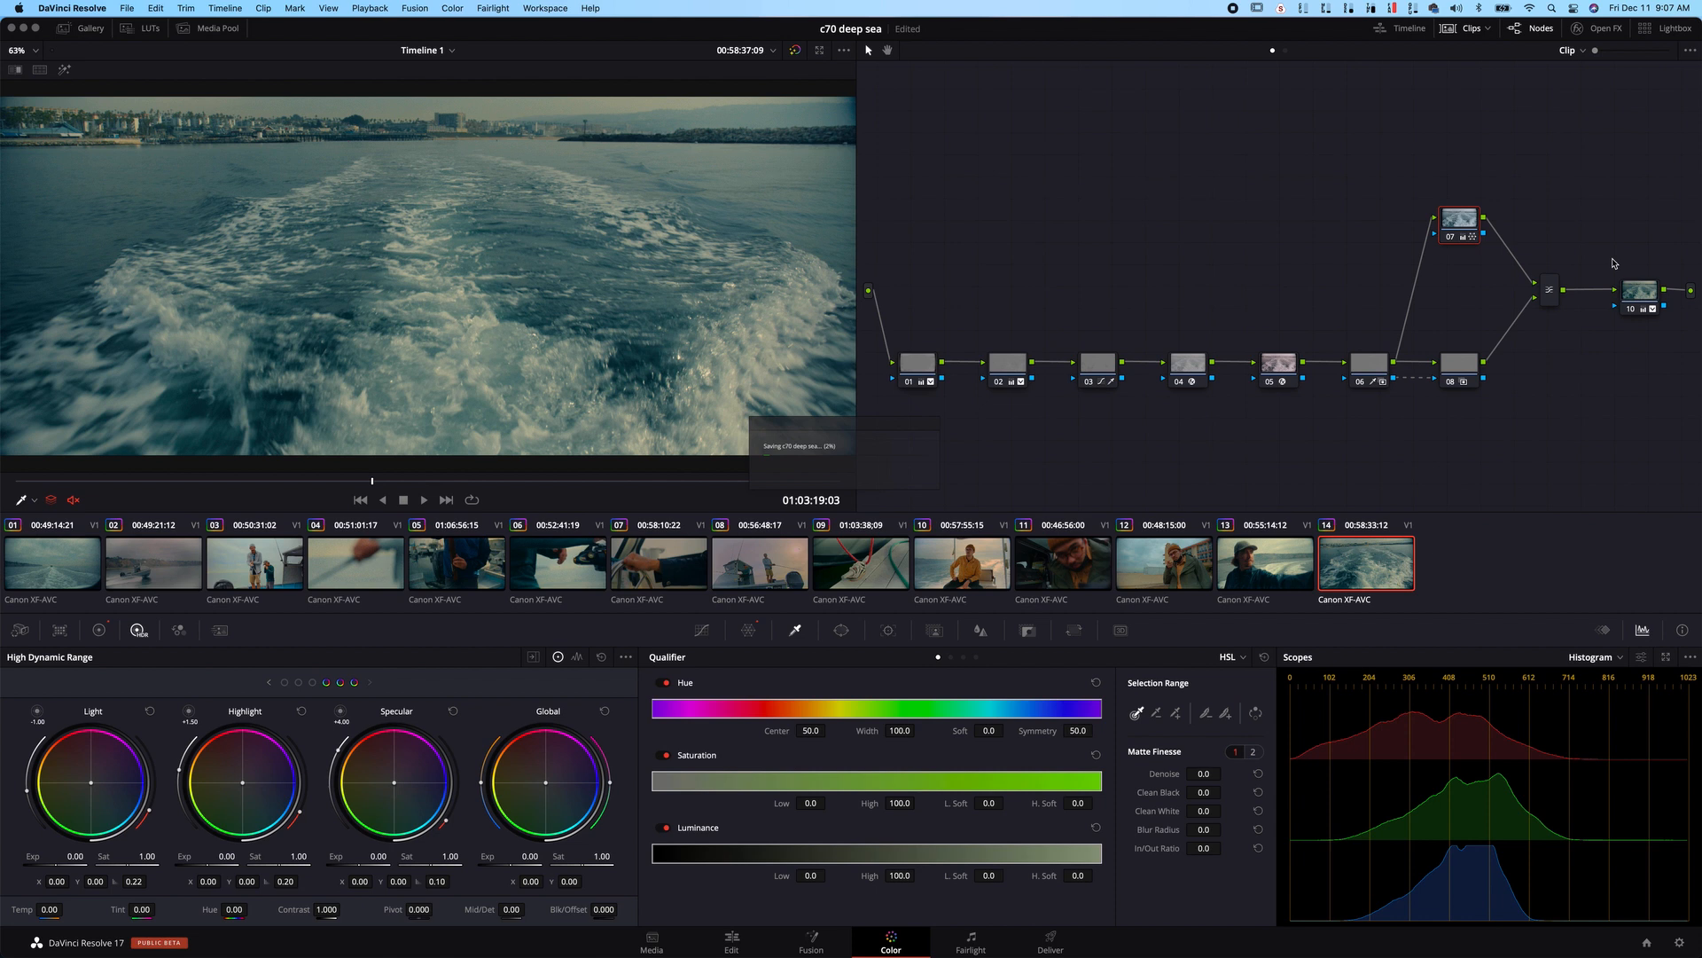
- Switch to clip 10, show the Open FX settings, and toggle node 02 off and on to examine its effect
left_click(962, 562)
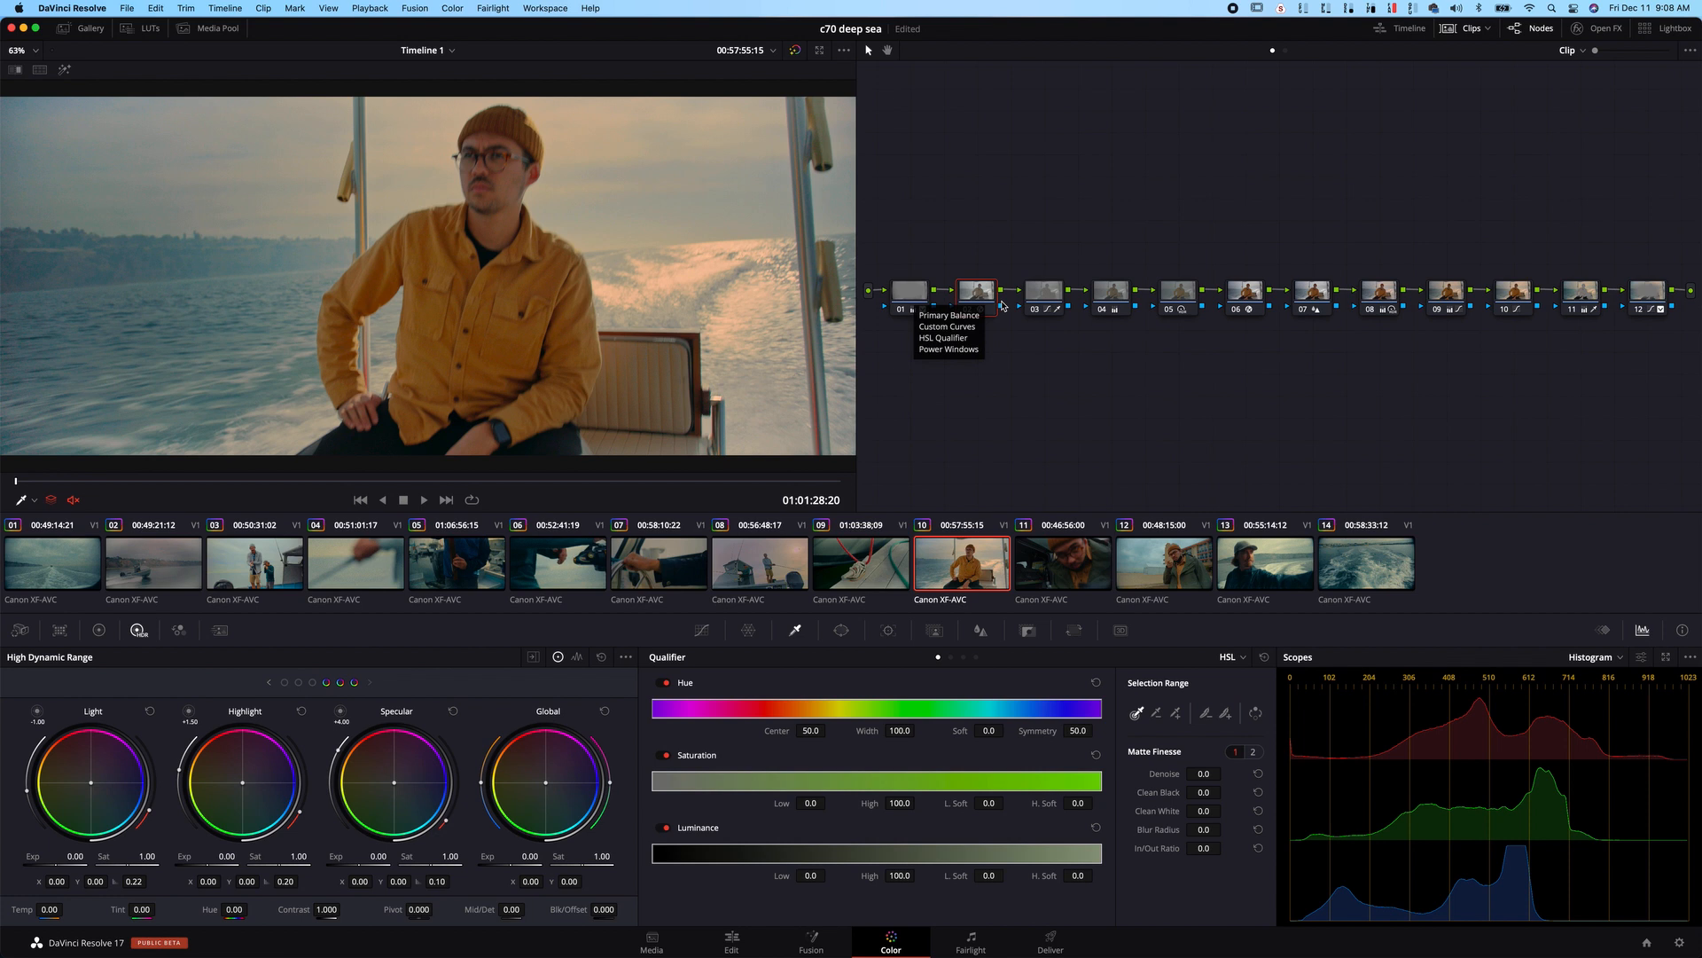
key("super+d")
key("super+d")
left_click(1596, 28)
left_click(867, 292)
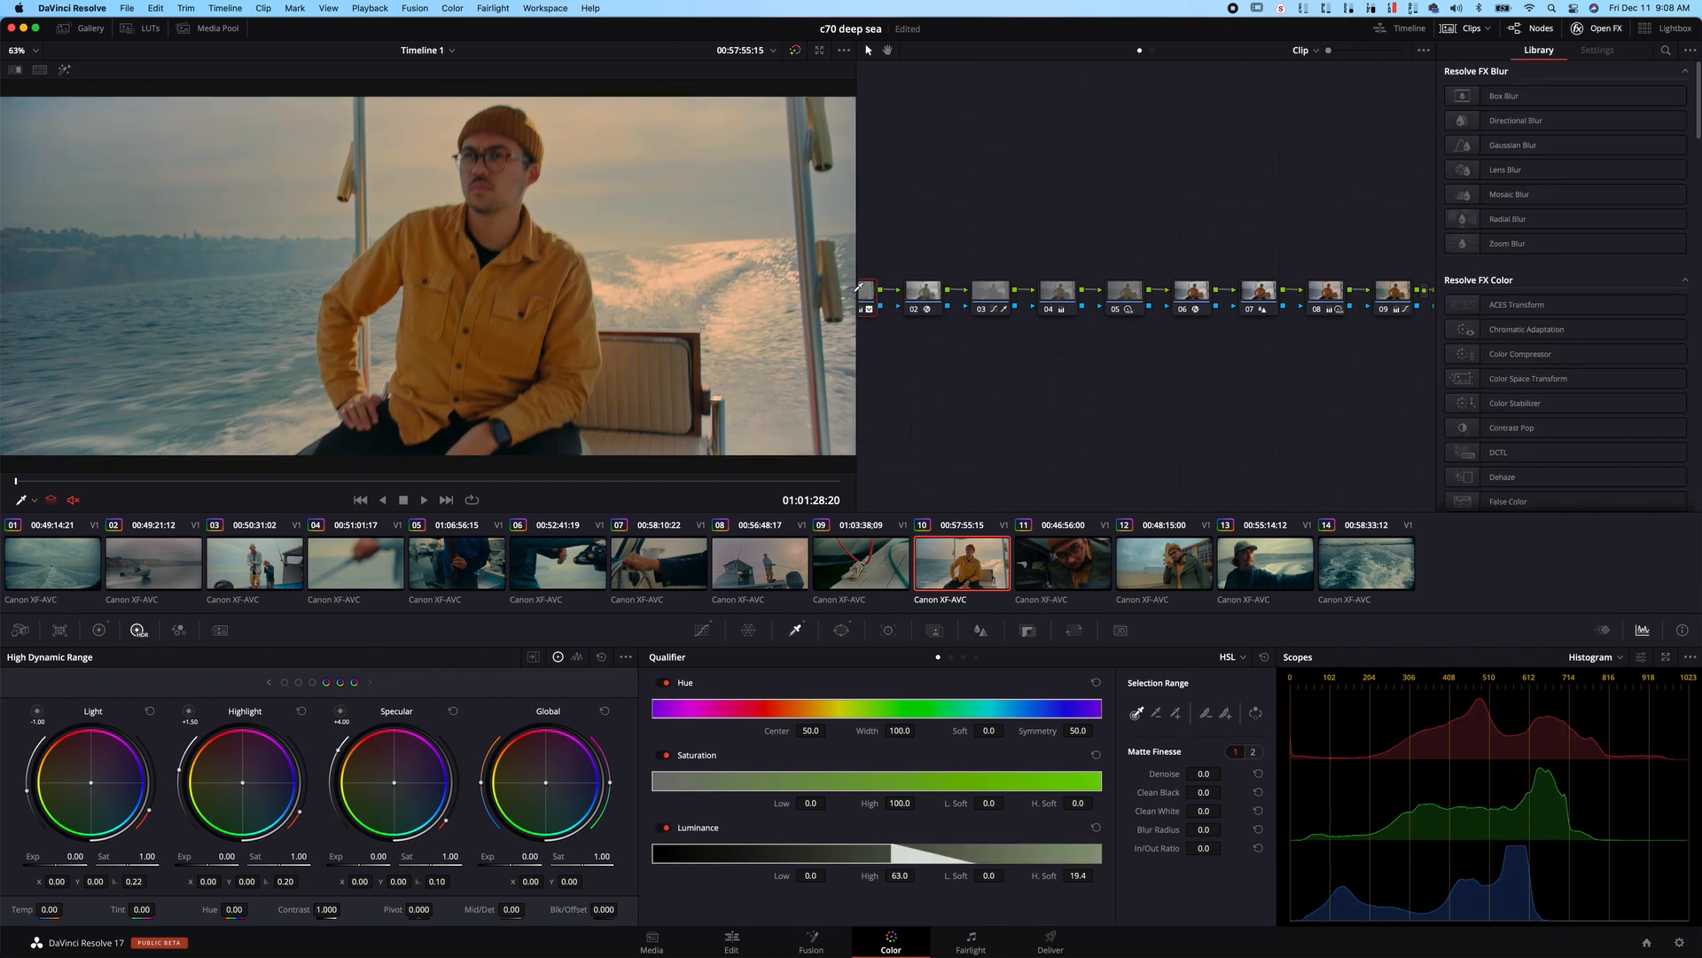
left_click(919, 296)
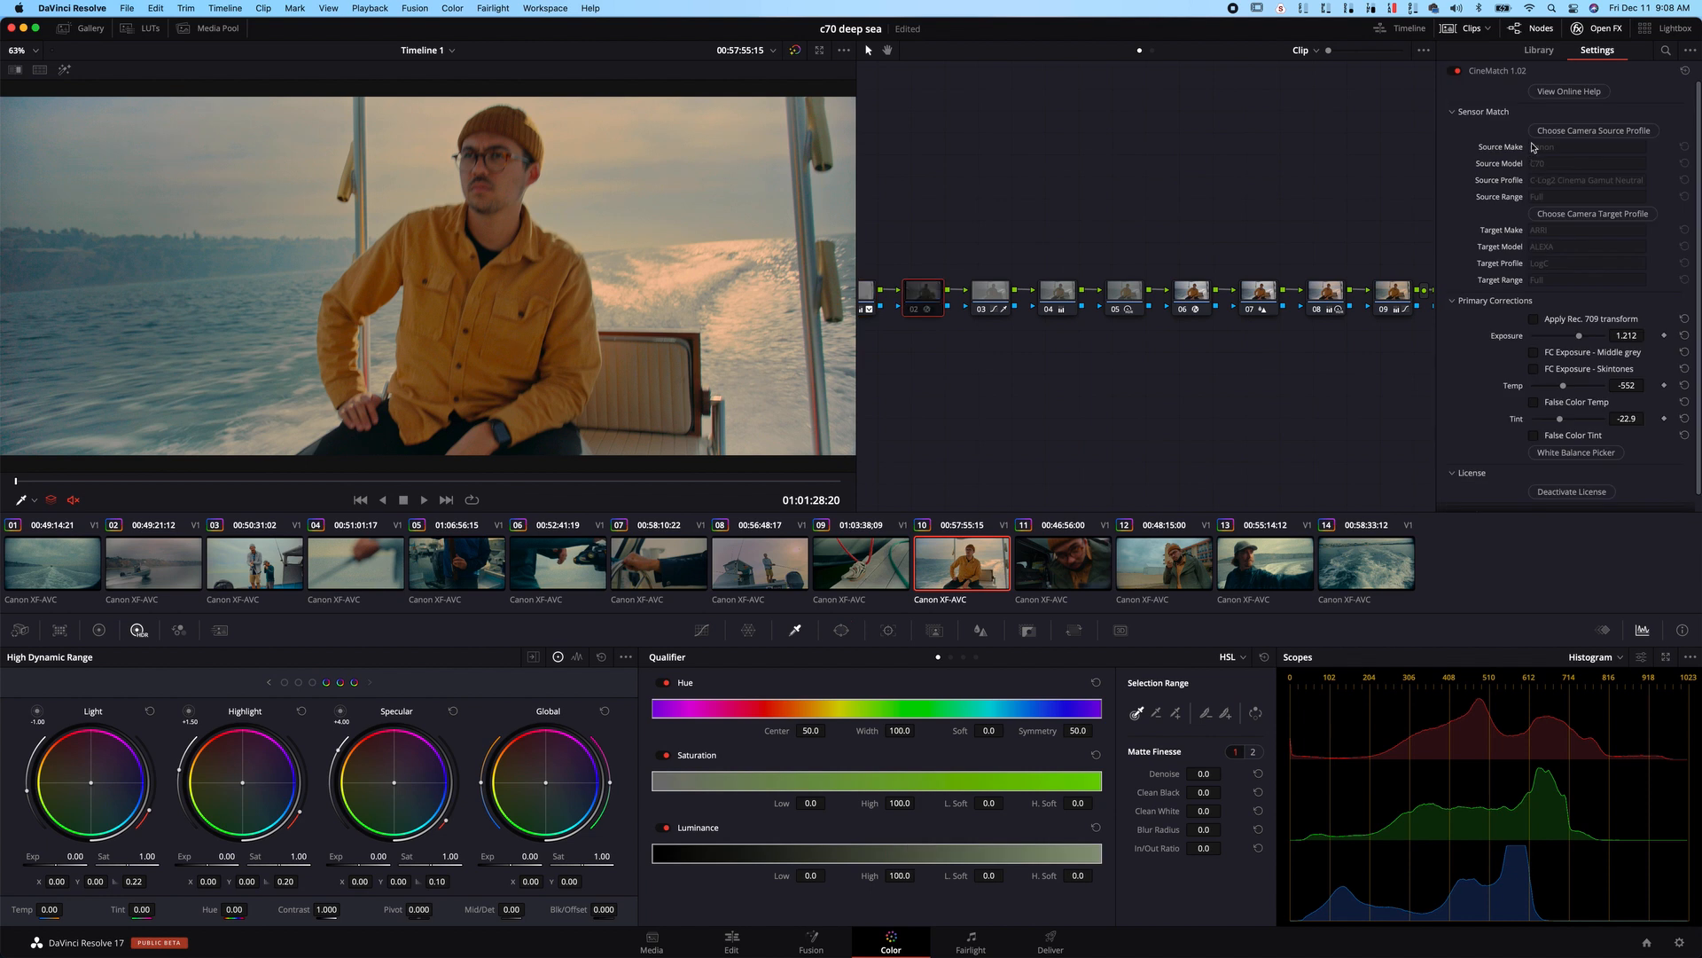
key("super+d")
key("super+d")
- Toggle nodes 03, 04 and 05 of clip 10 off and on to compare what each contributes
left_click(987, 297)
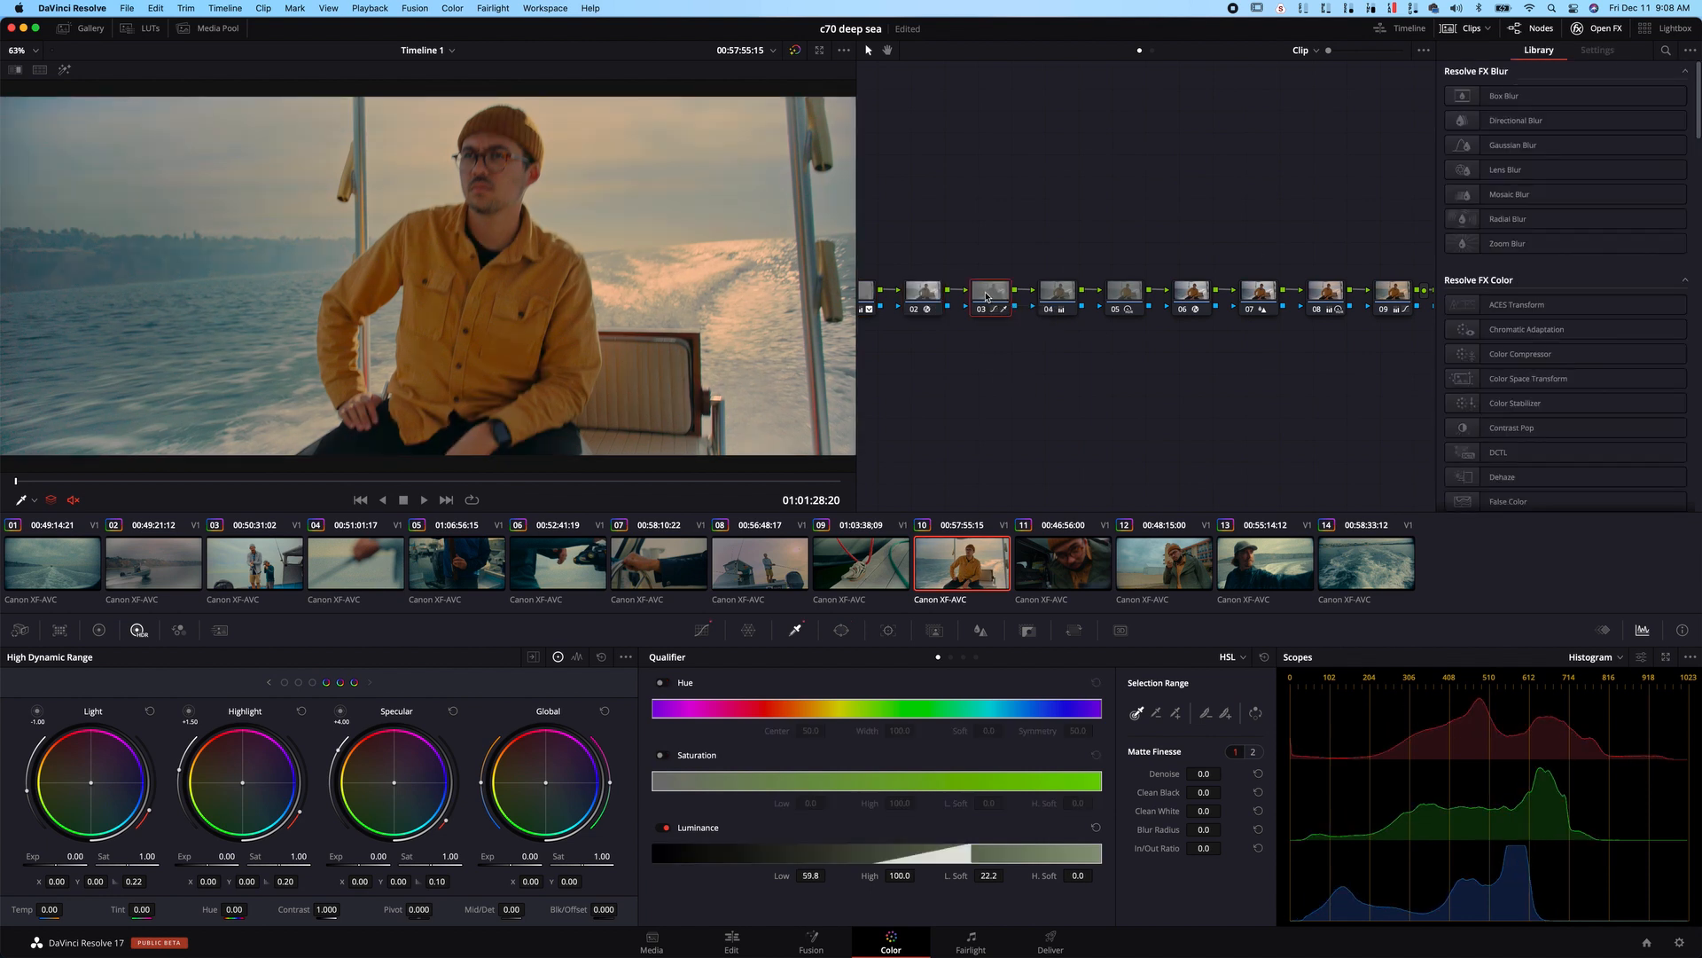
key("super+d")
key("super+d")
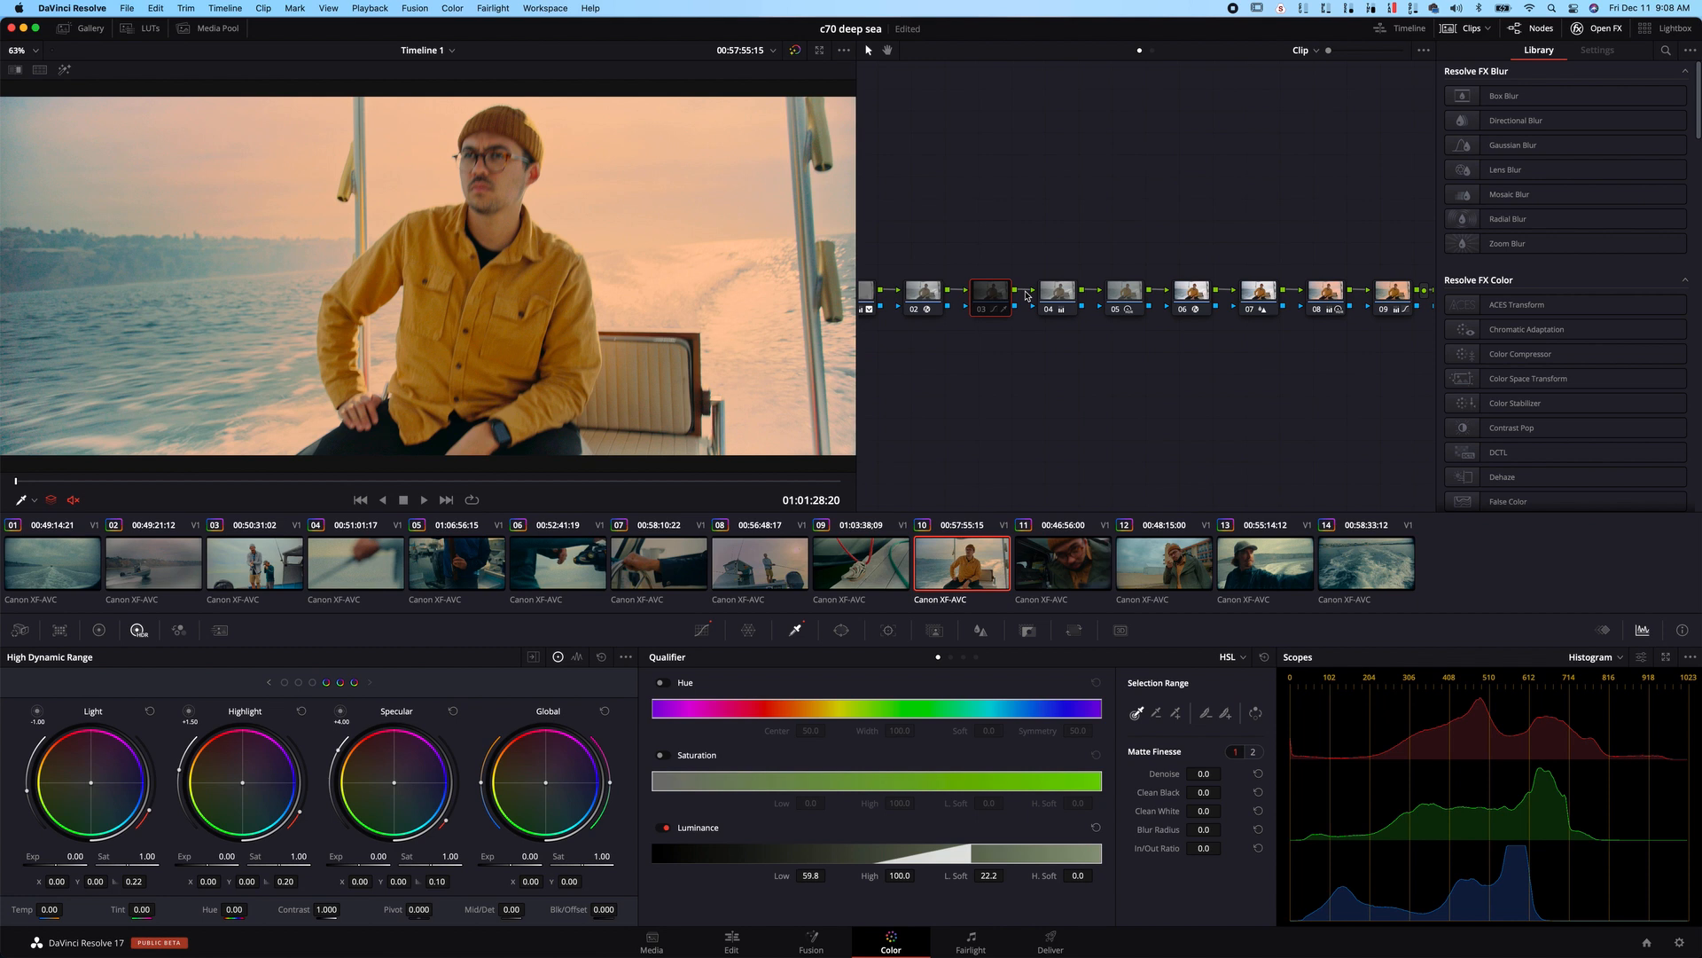
key("super+d")
left_click(1045, 290)
key("super+d")
key("super+d")
left_click(1124, 291)
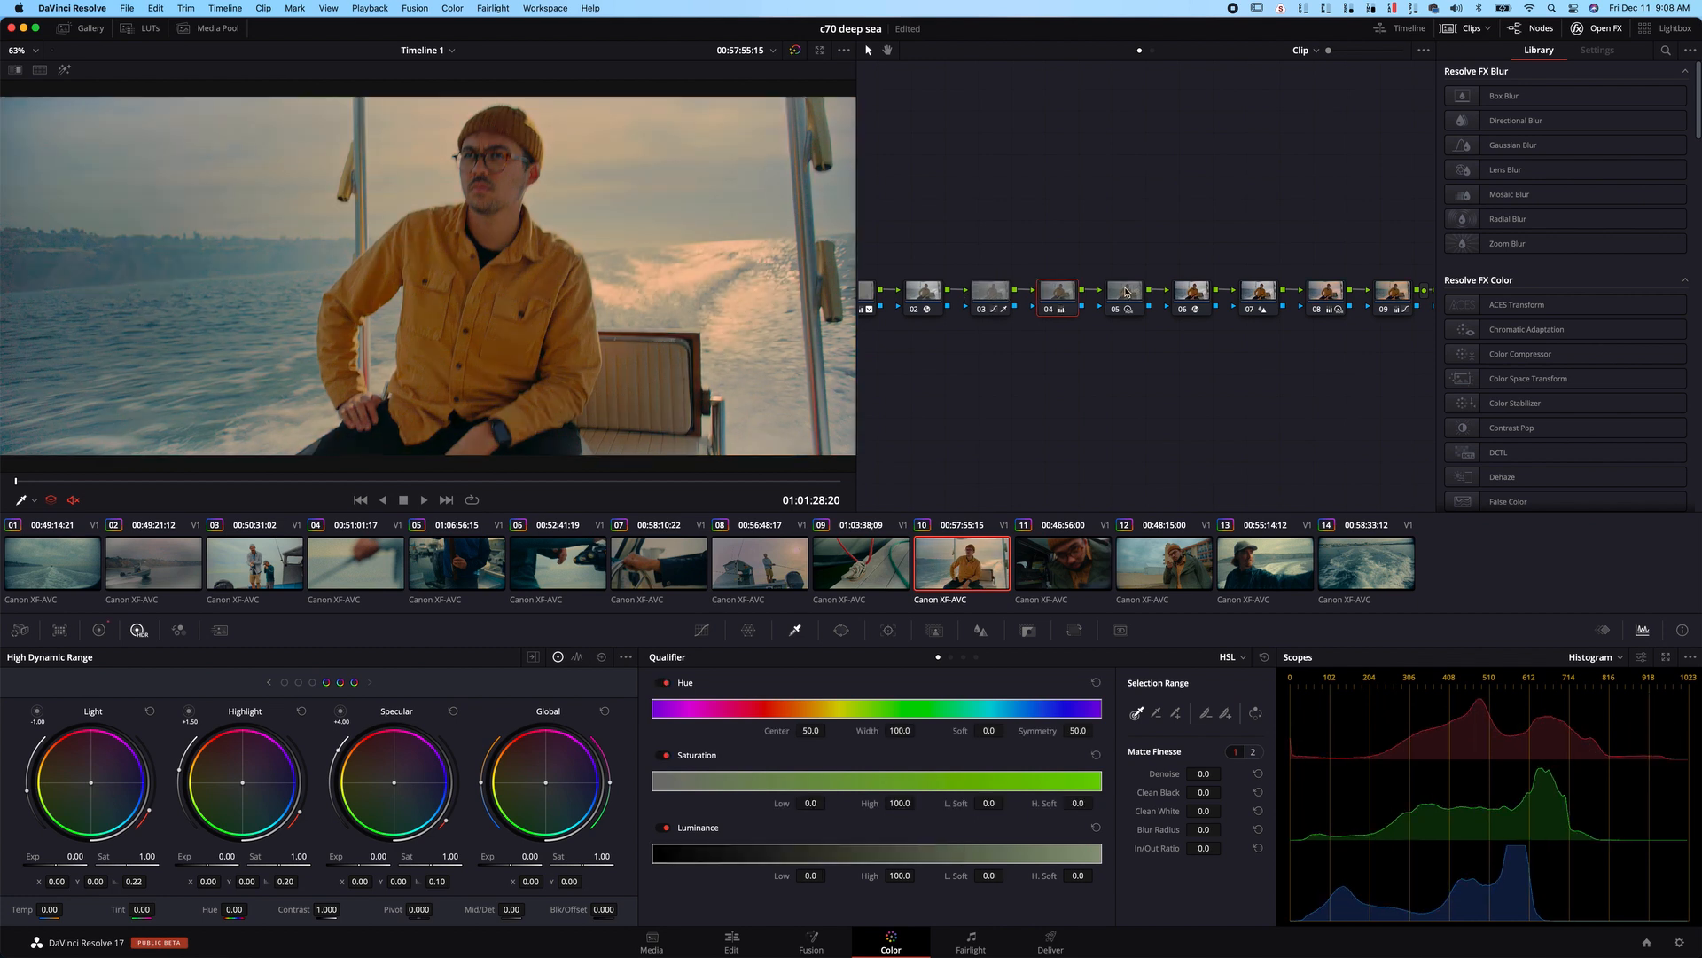
key("super+d")
key("super+d")
- Examine the settings of nodes 05 through 09 in clip 10, including the FilmConvert settings and the primary color wheels
left_click(1189, 295)
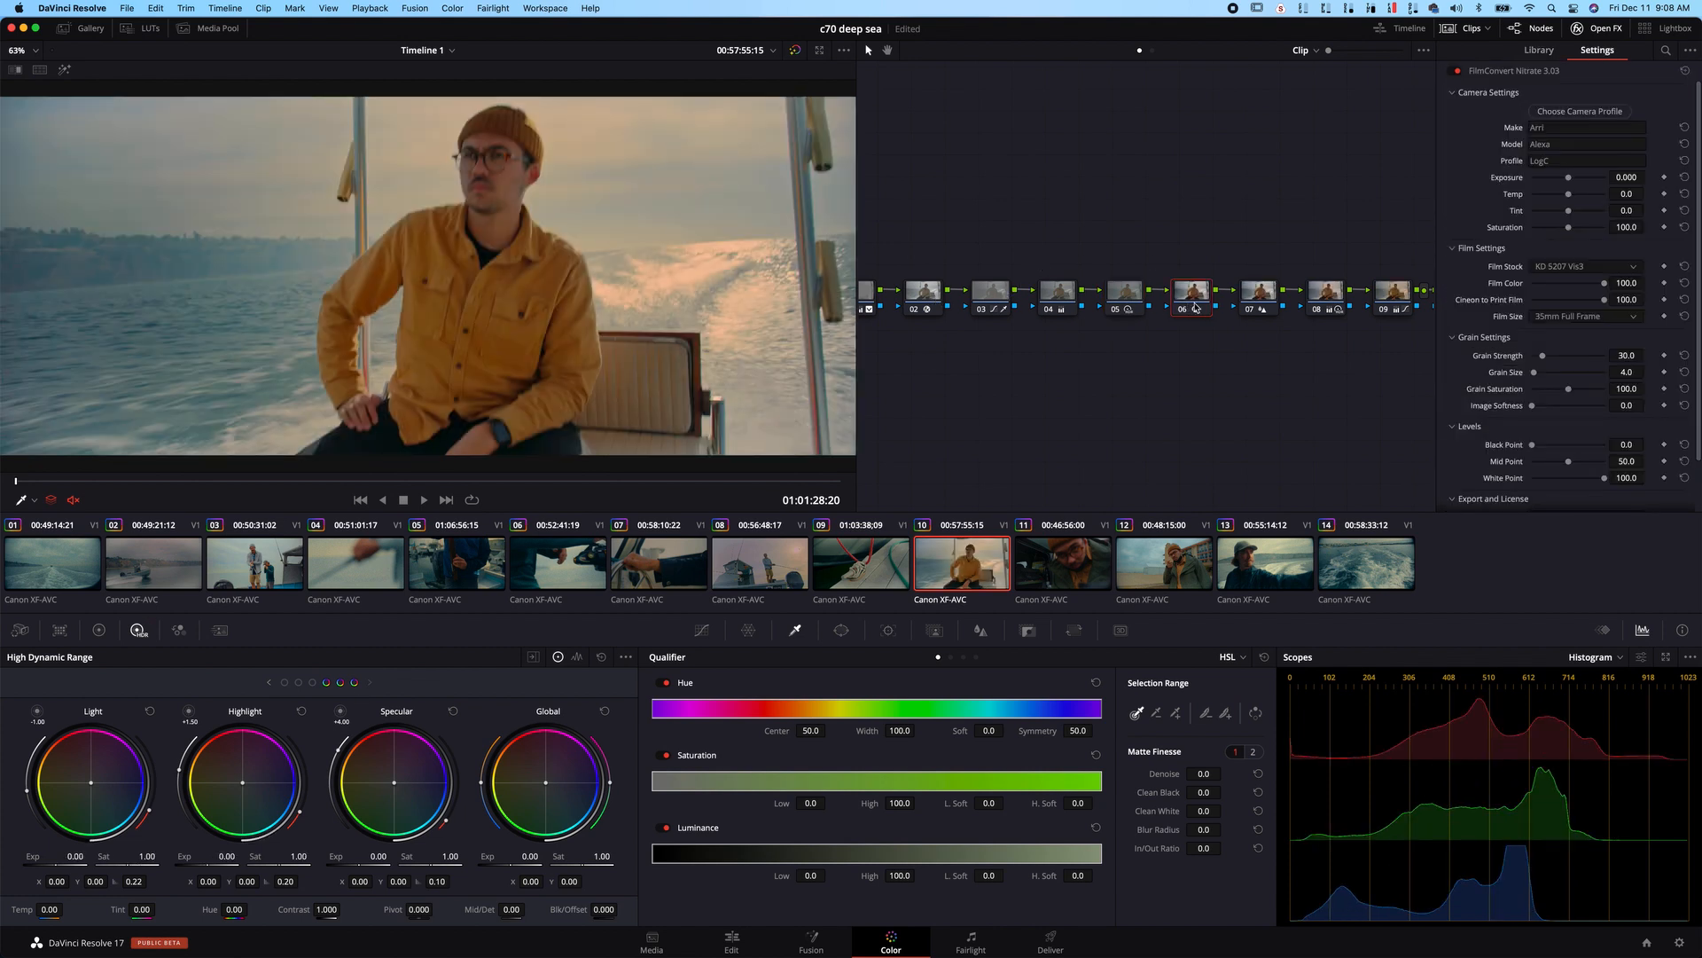
left_click(1121, 297)
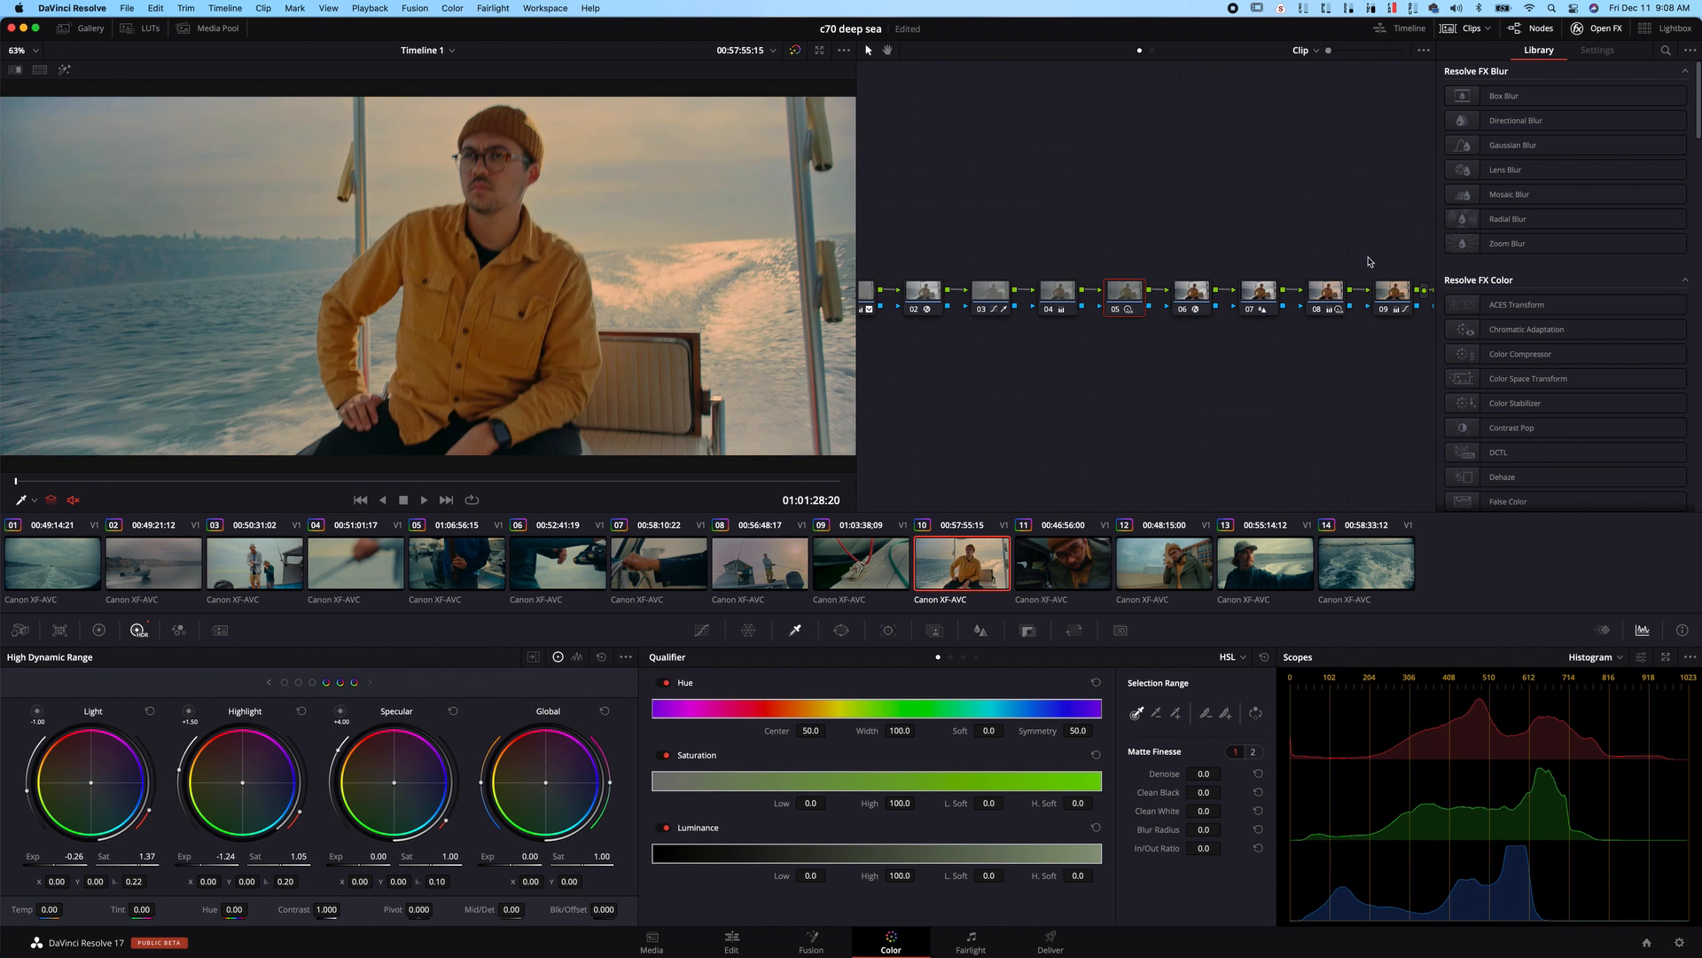
left_click(1263, 298)
left_click(1326, 292)
left_click(99, 630)
left_click(1390, 291)
- Clean up the node graph of clip 10
right_click(1230, 391)
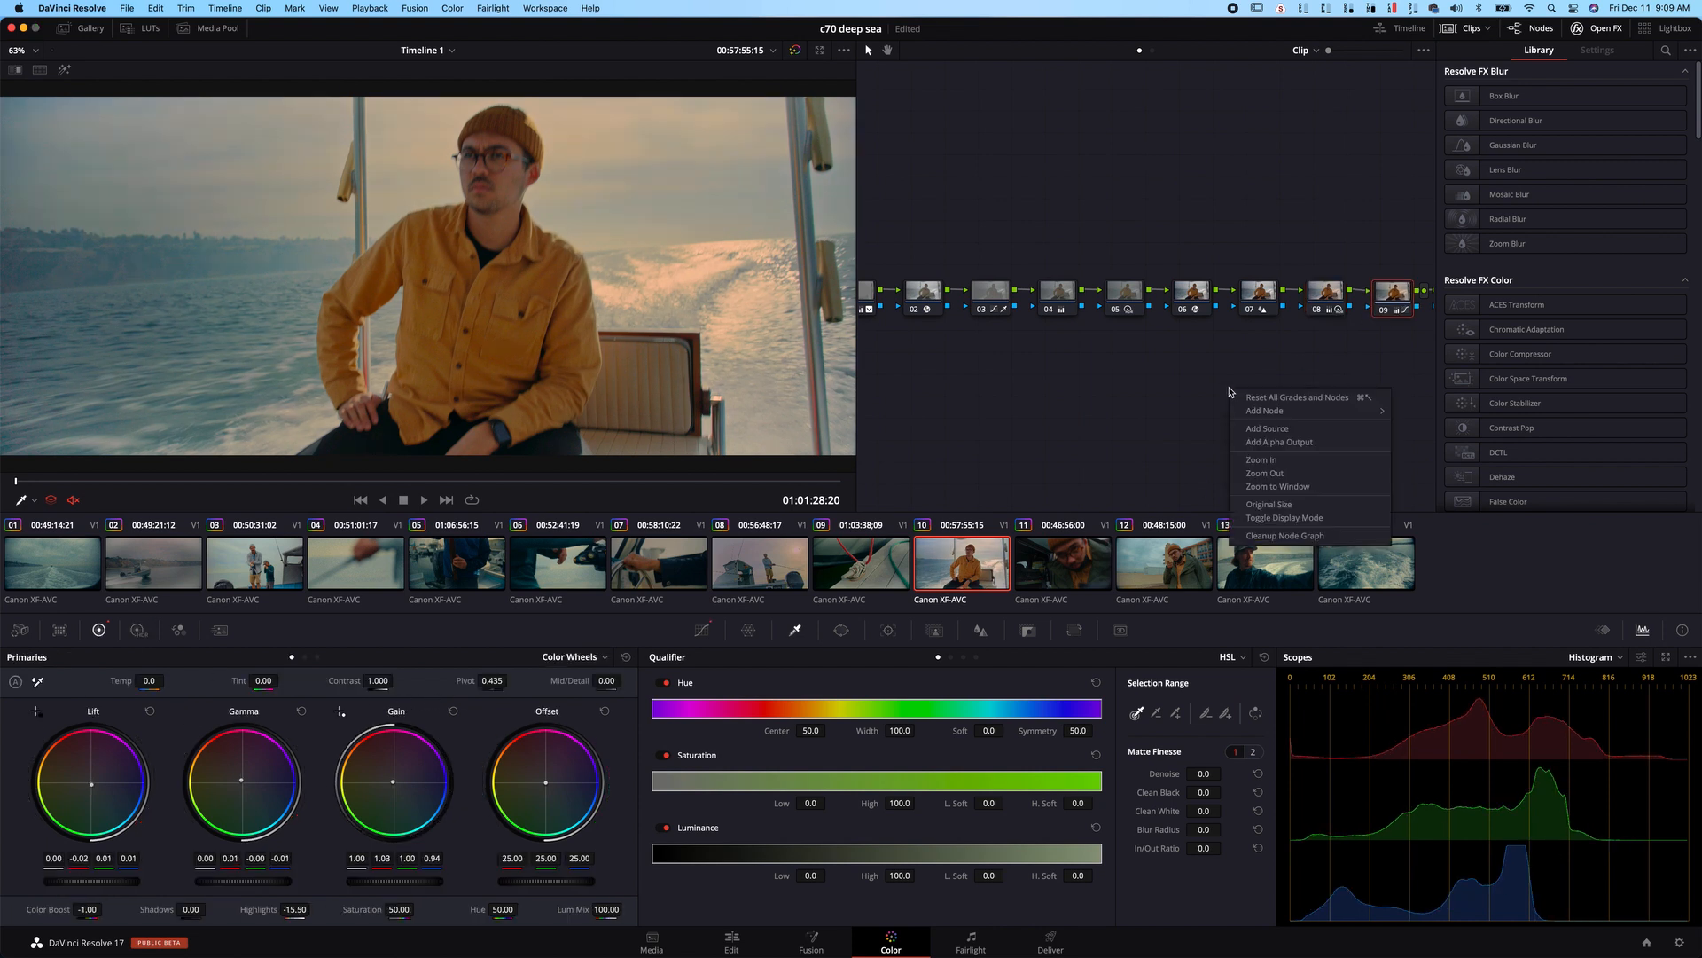
left_click(1280, 537)
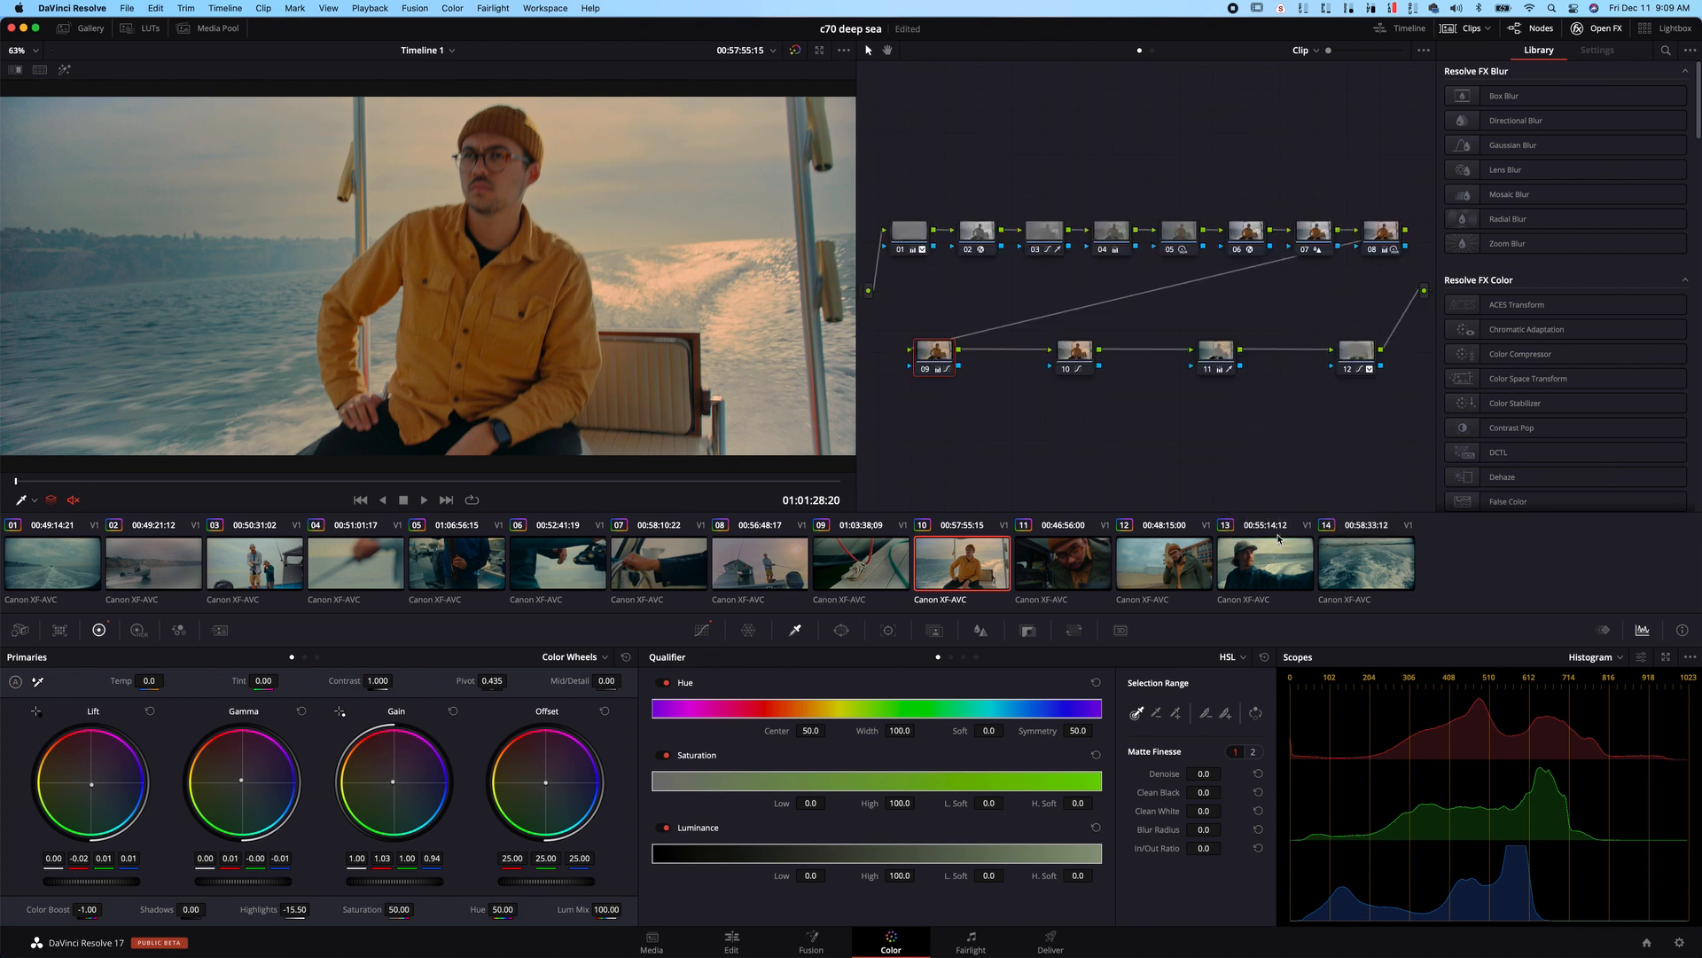
- Inspect nodes 10, 11 and 12, then play clip 10 and compare its grade with the ungraded footage
left_click(1065, 353)
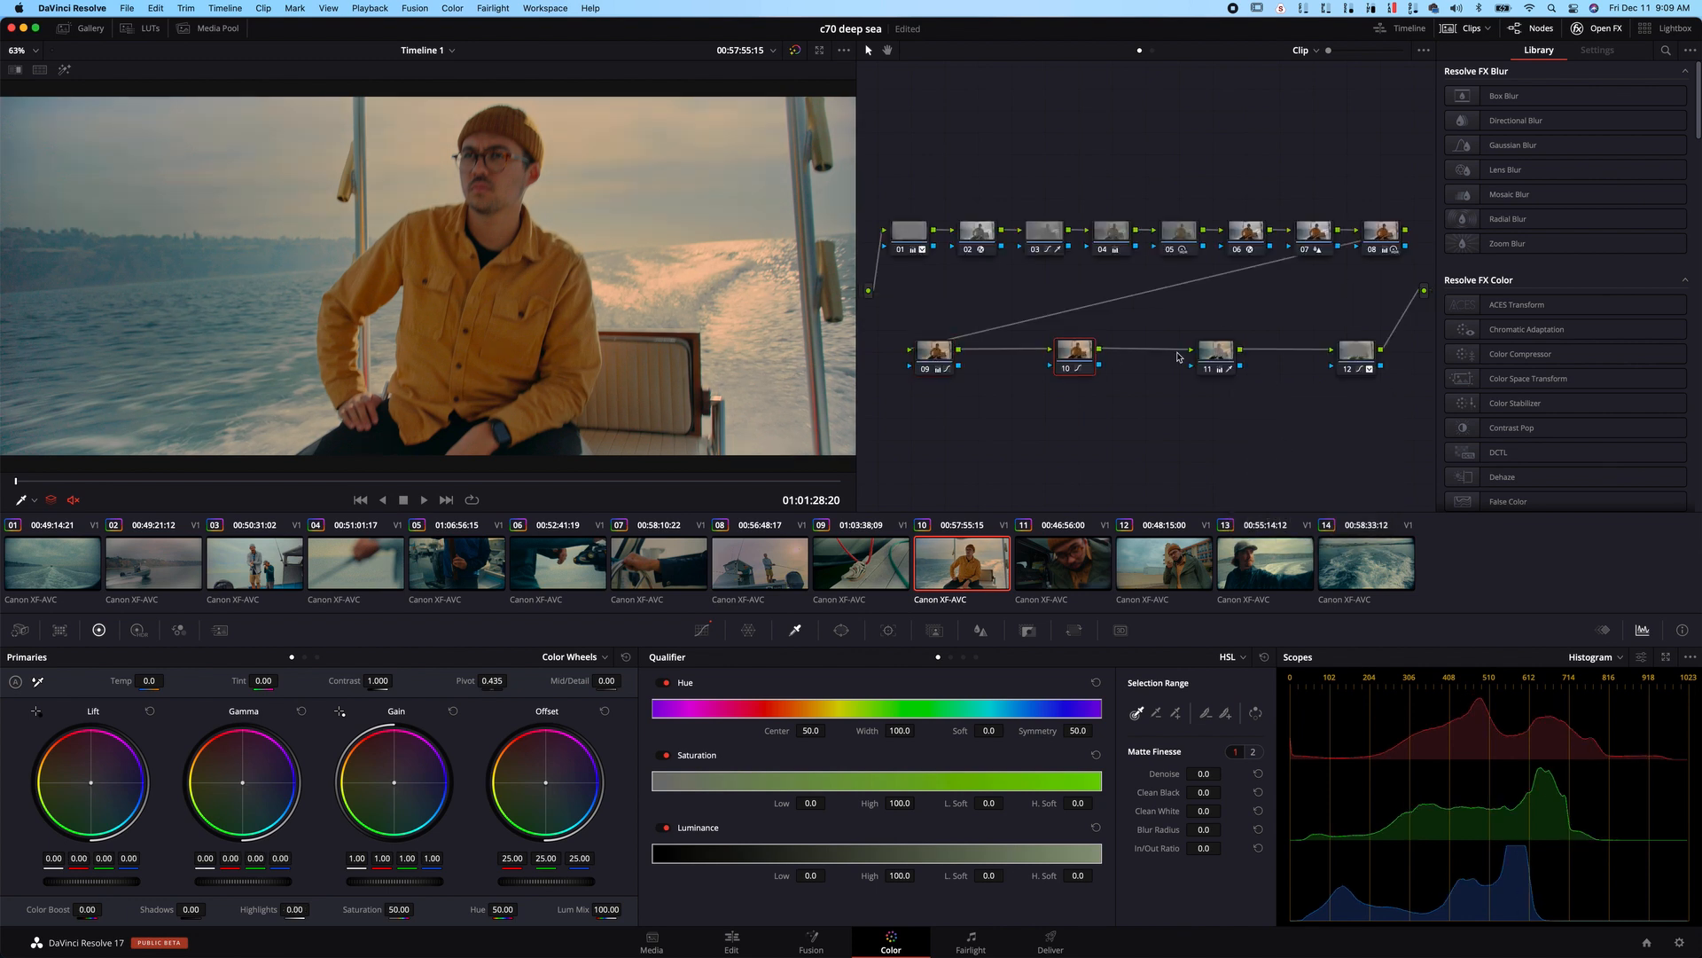
left_click(1216, 353)
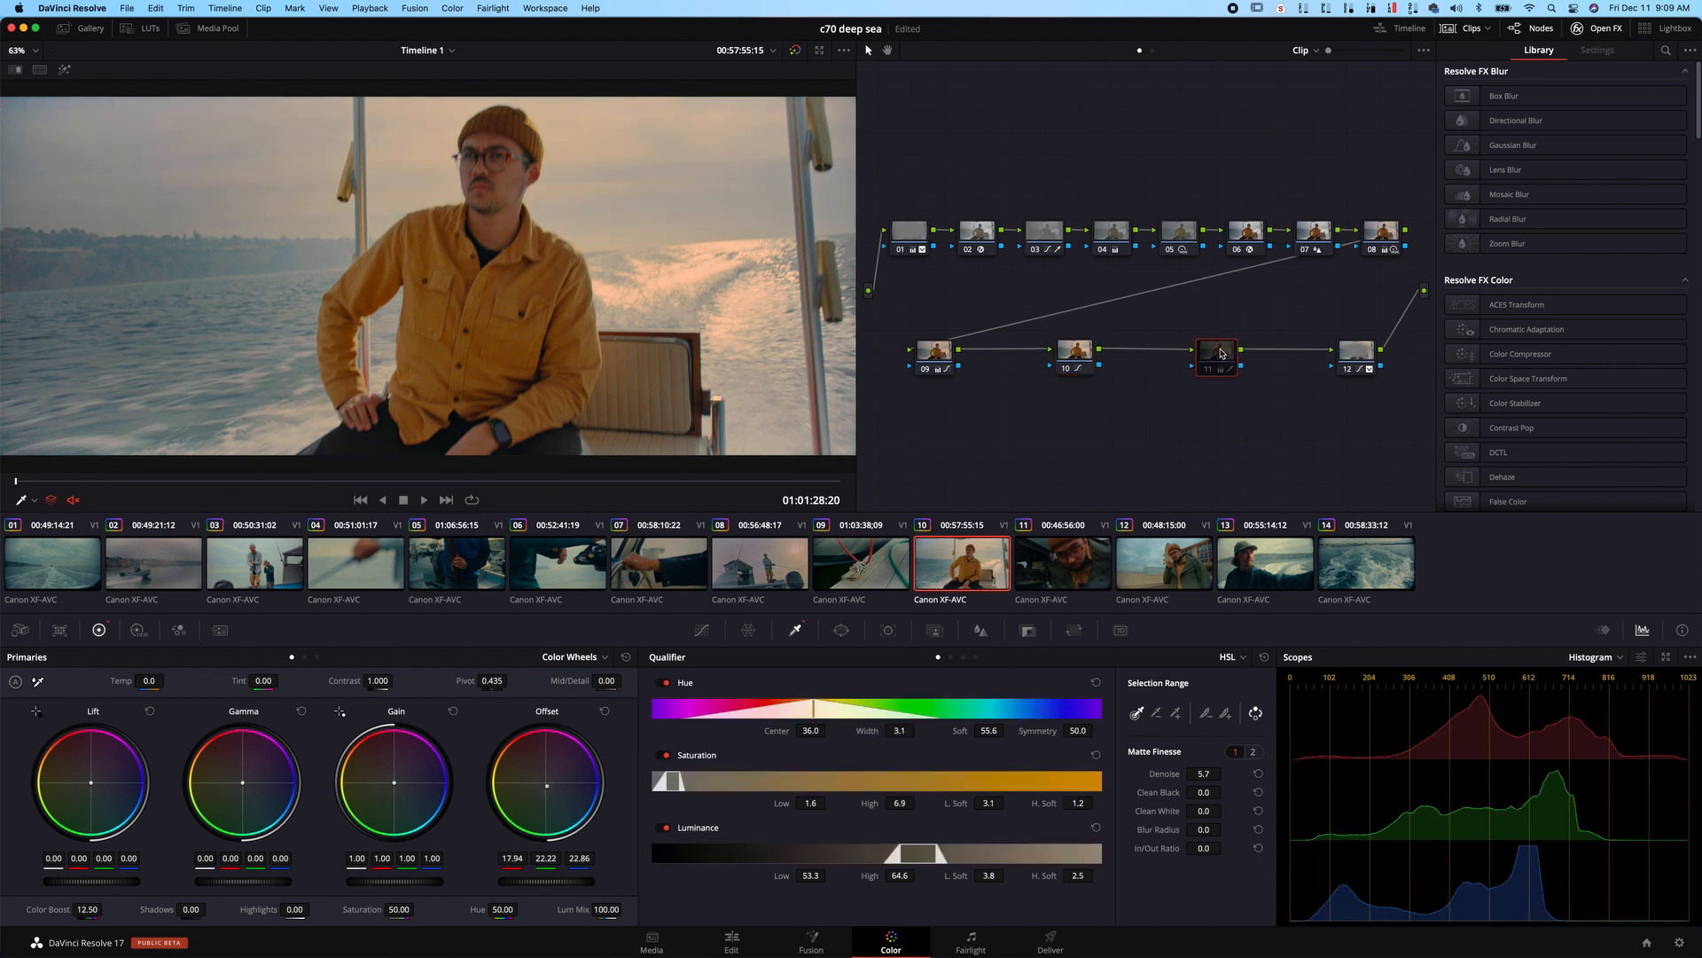
left_click(1363, 359)
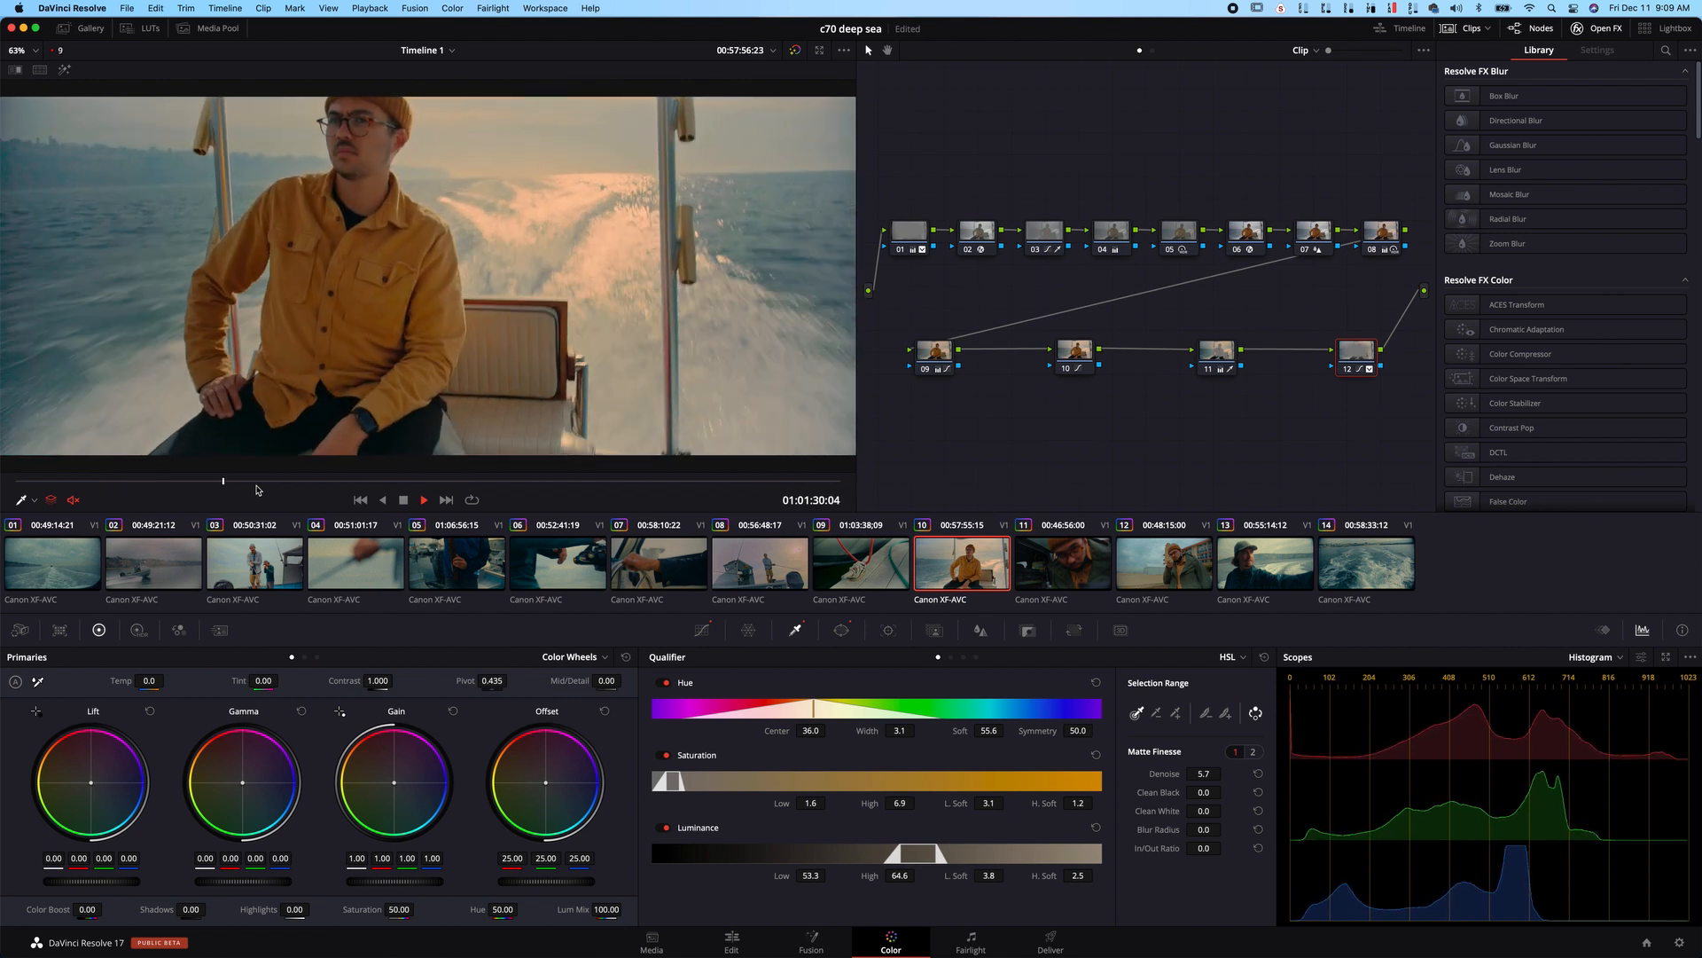
key("space")
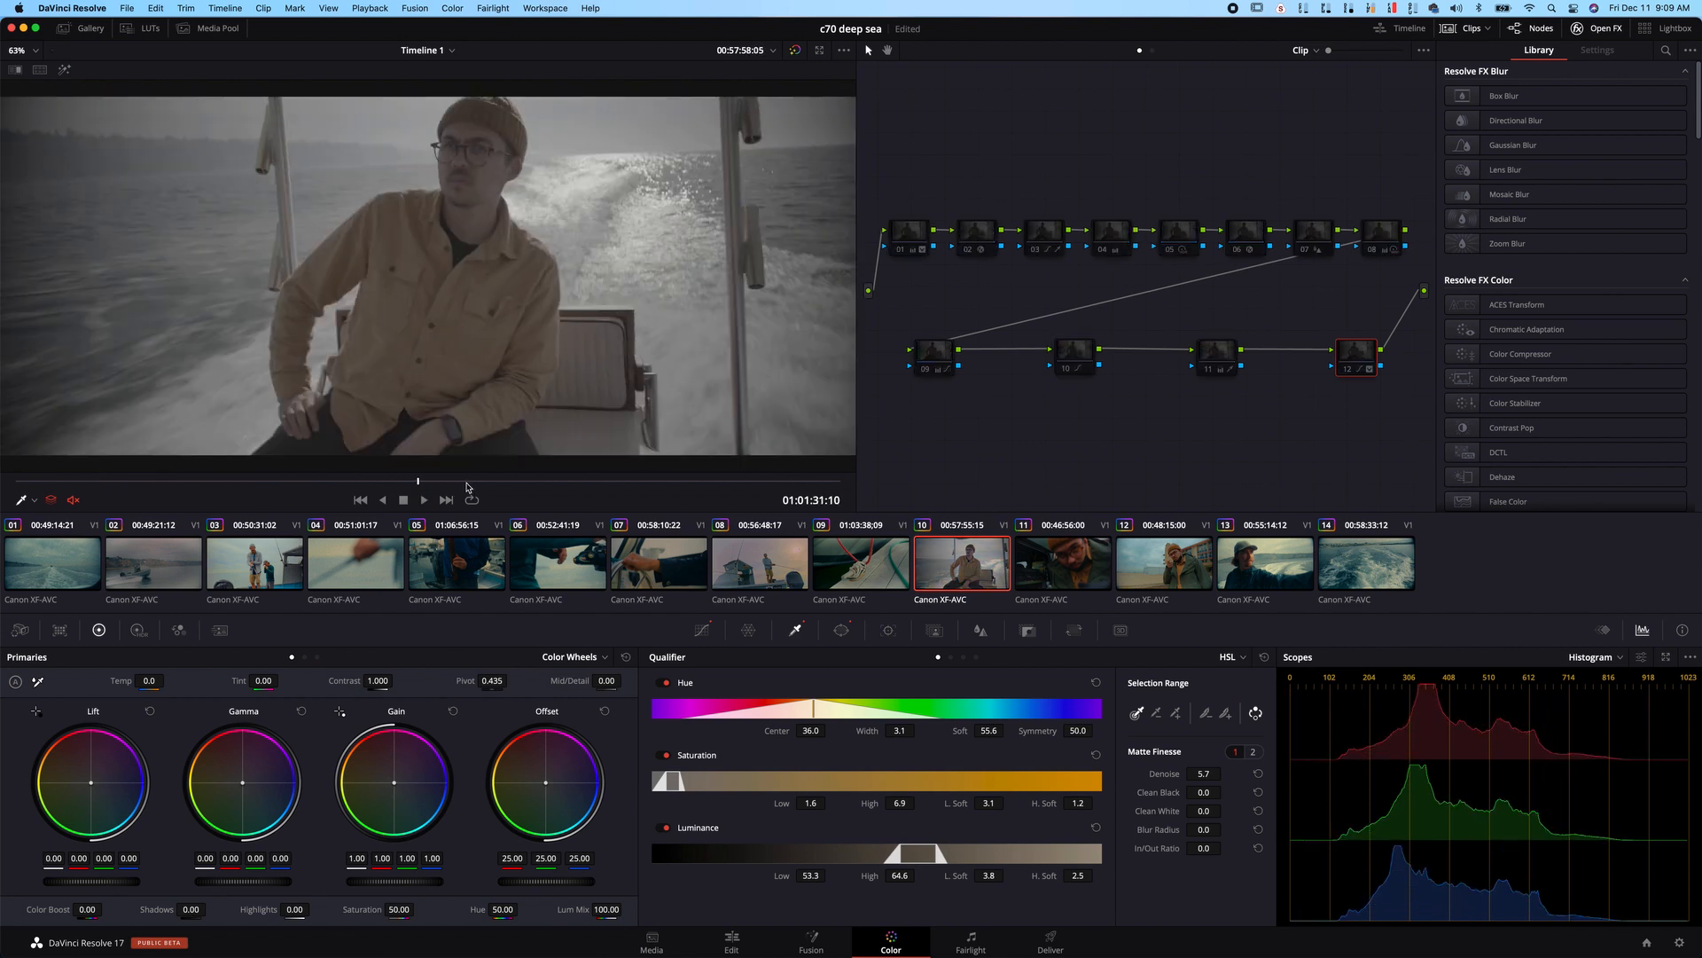
key("alt+d")
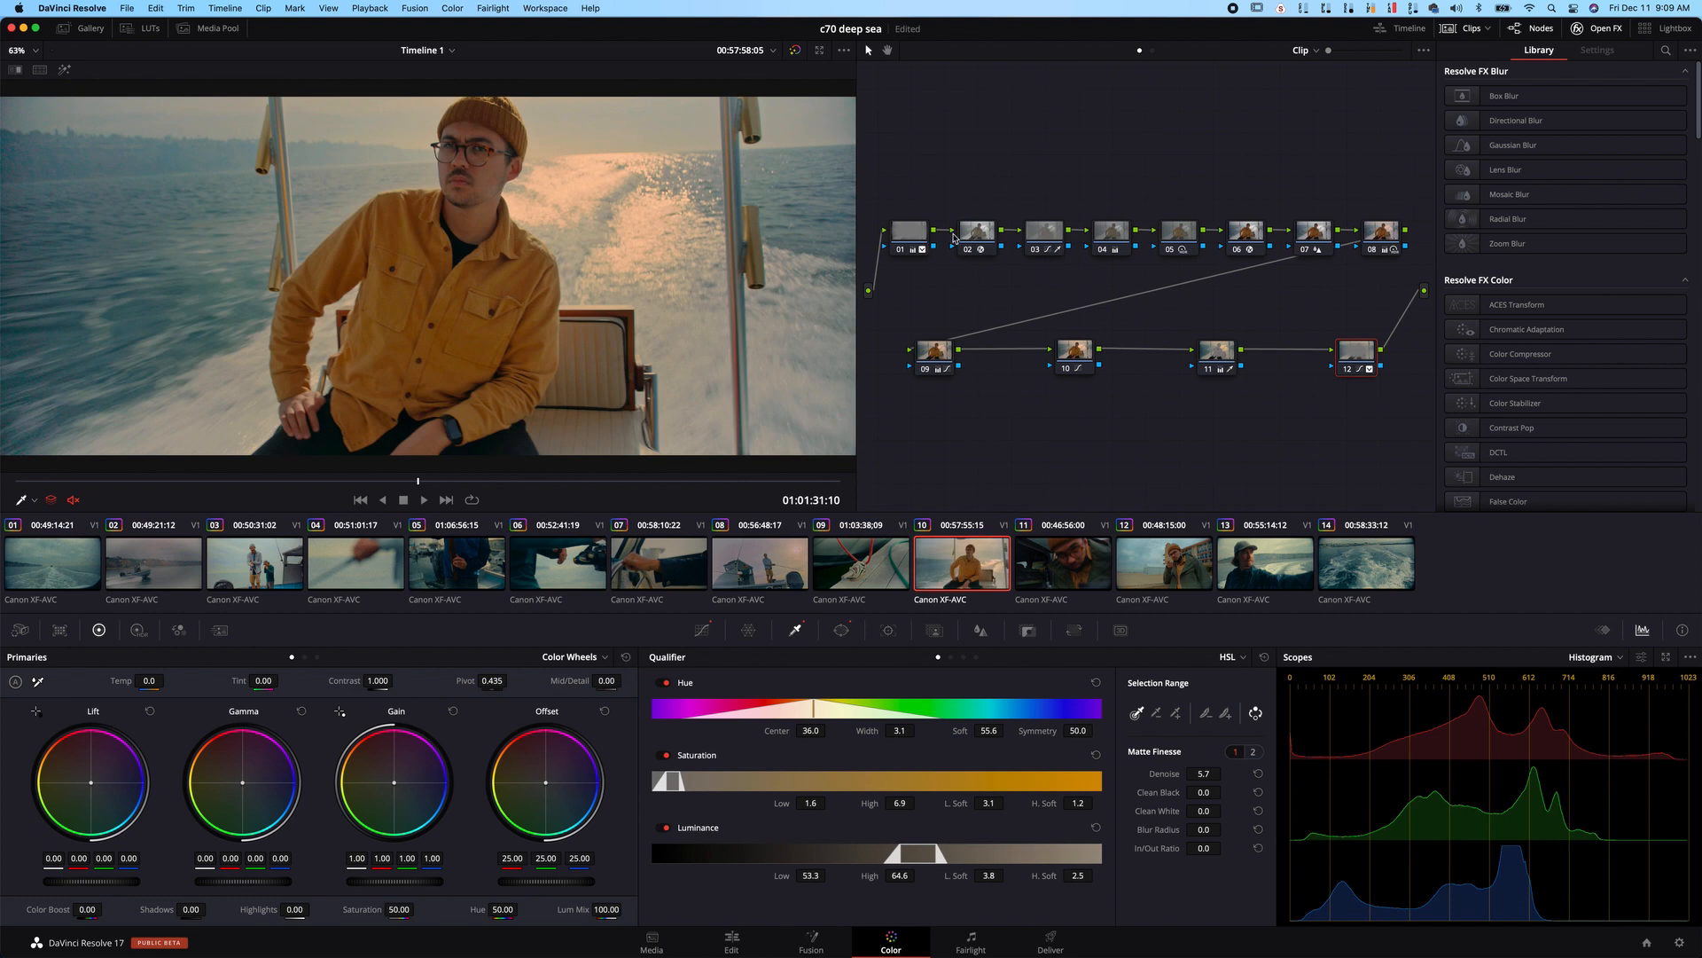
- Try resetting the CineMatch exposure on node 02 to 0, and undo the reset
left_click(990, 235)
scroll(1513, 350, "down", 1)
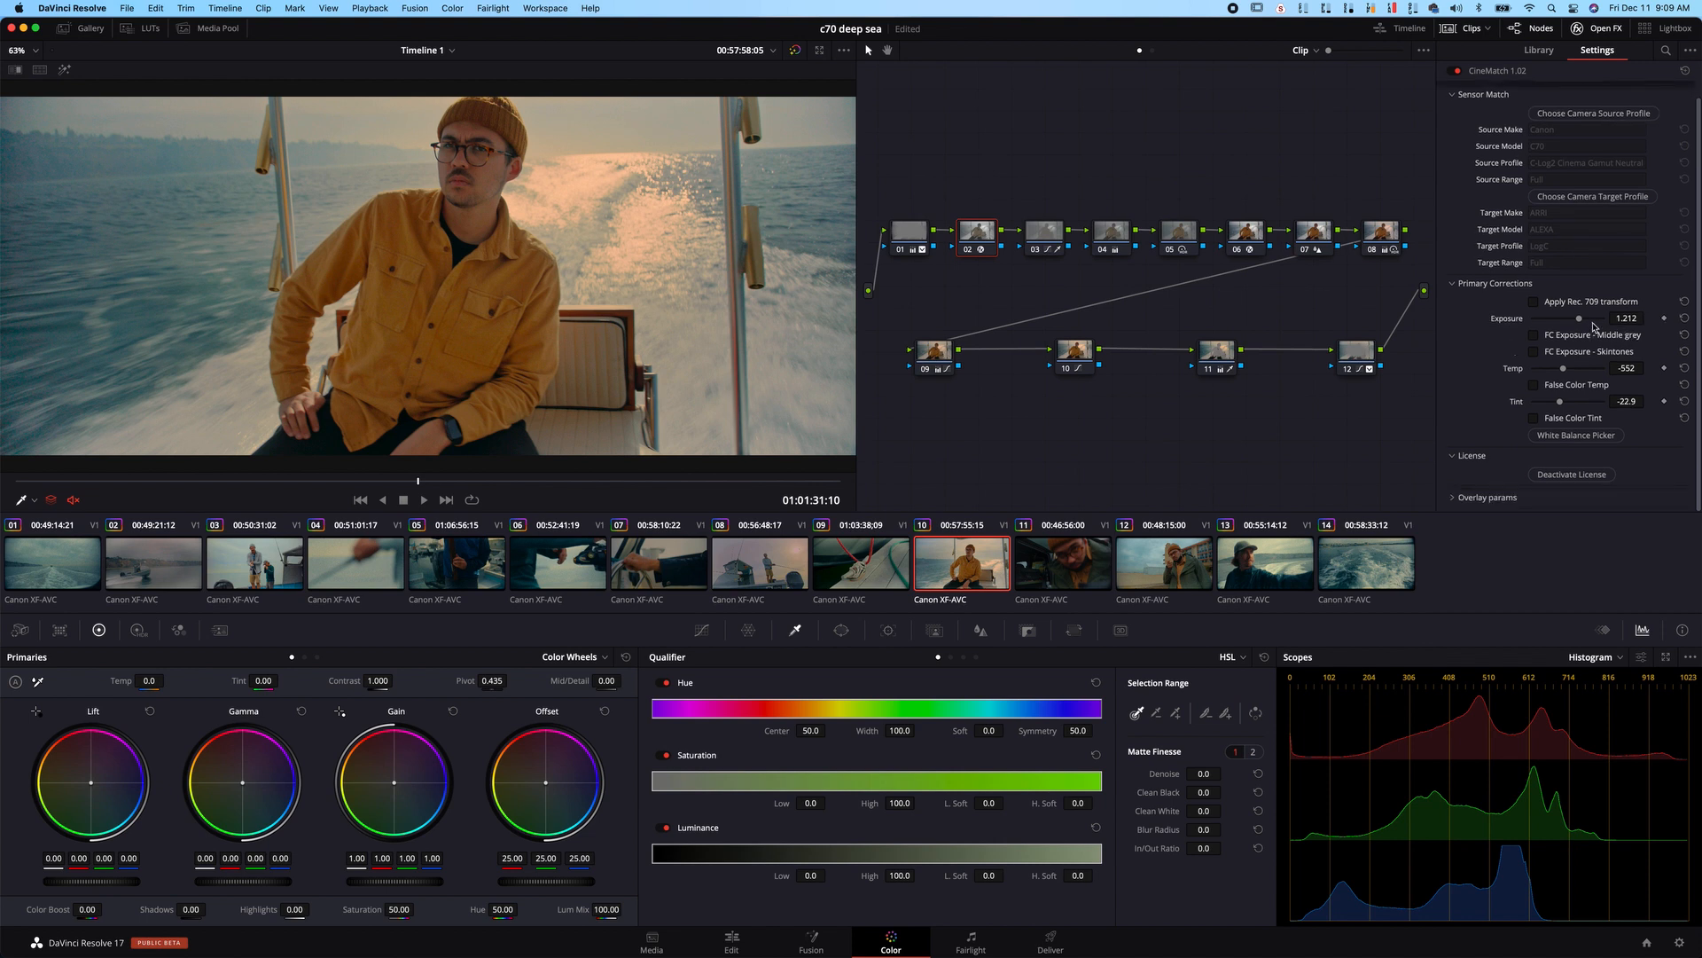
left_click(1684, 318)
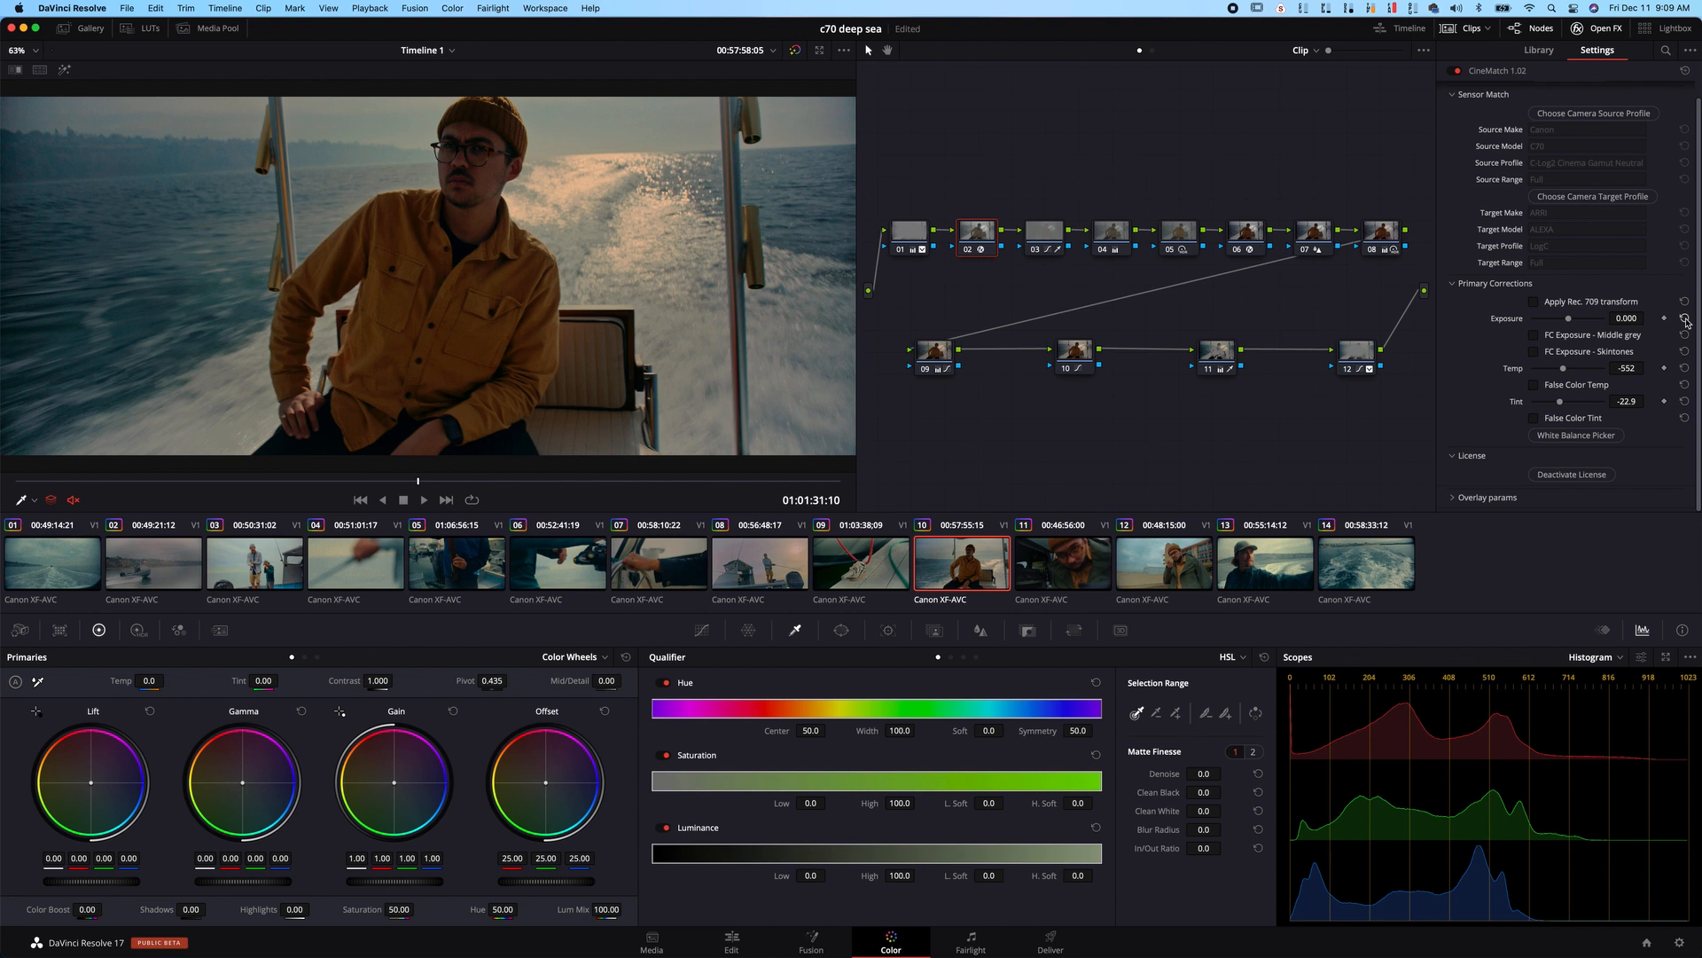
key("super+z")
- Lower the FilmConvert grain strength on node 06 to 0 and inspect the man's face up close
scroll(425, 232, "up", 5)
scroll(426, 232, "up", 2)
left_click(1246, 232)
left_click_drag(1552, 341, 1412, 345)
scroll(489, 172, "up", 5)
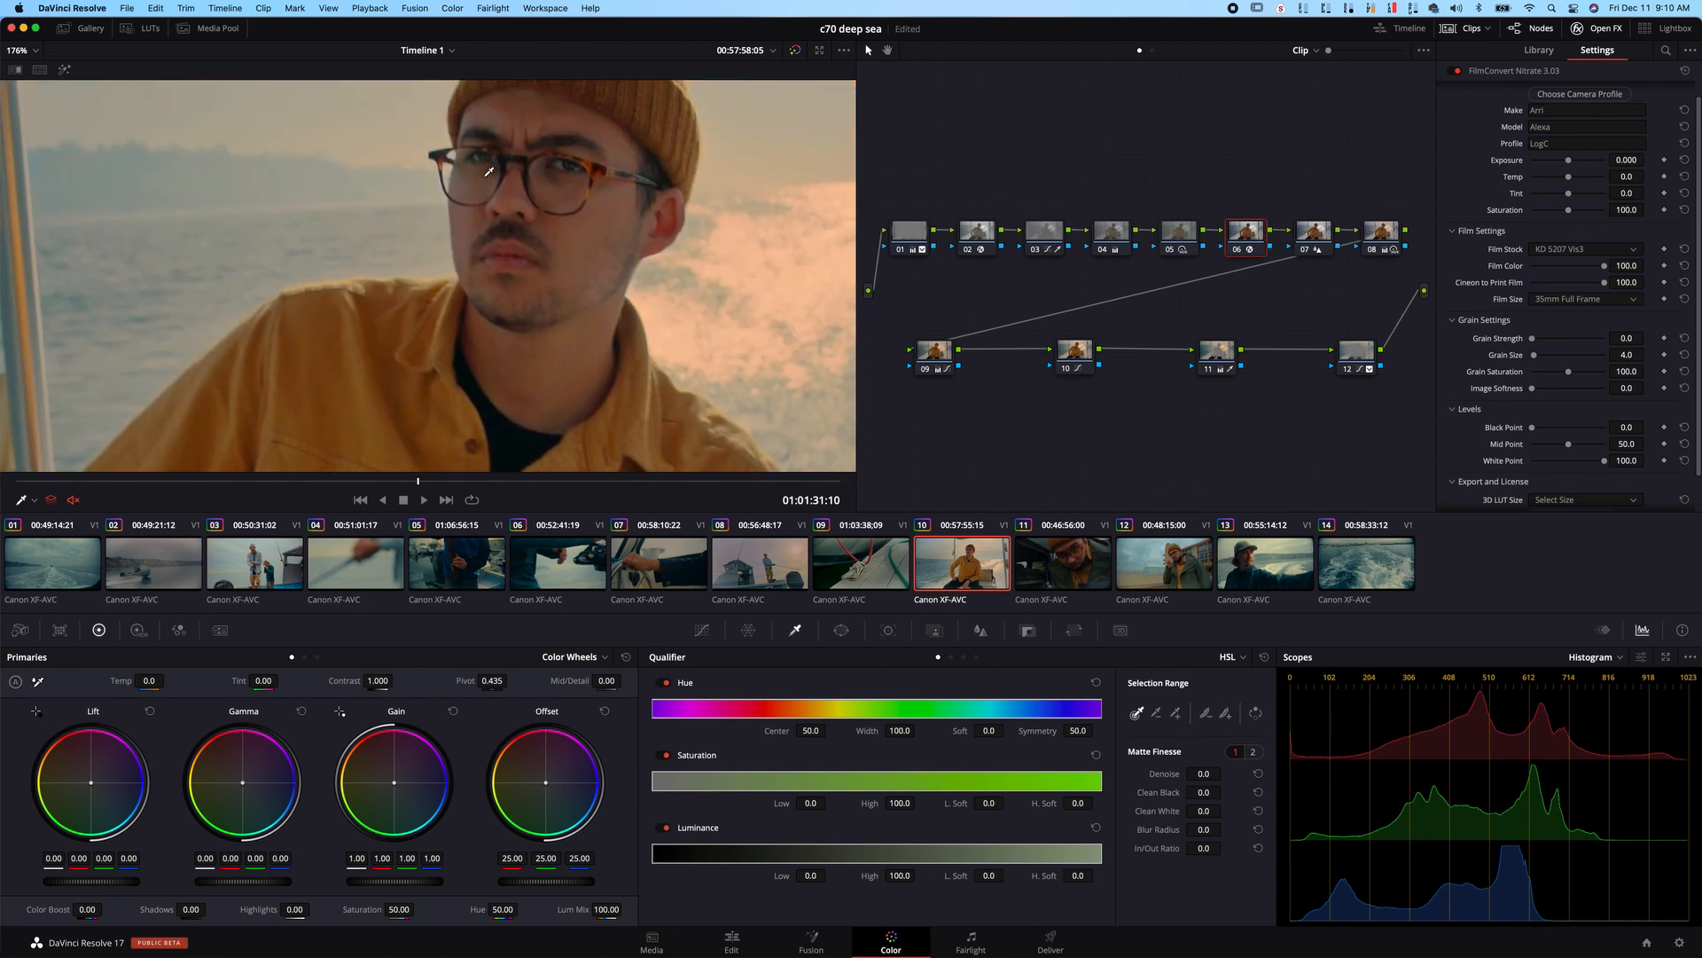
- Toggle the CineMatch node 02 off and on repeatedly to examine its effect on the man's face
left_click(982, 233)
key("super+d")
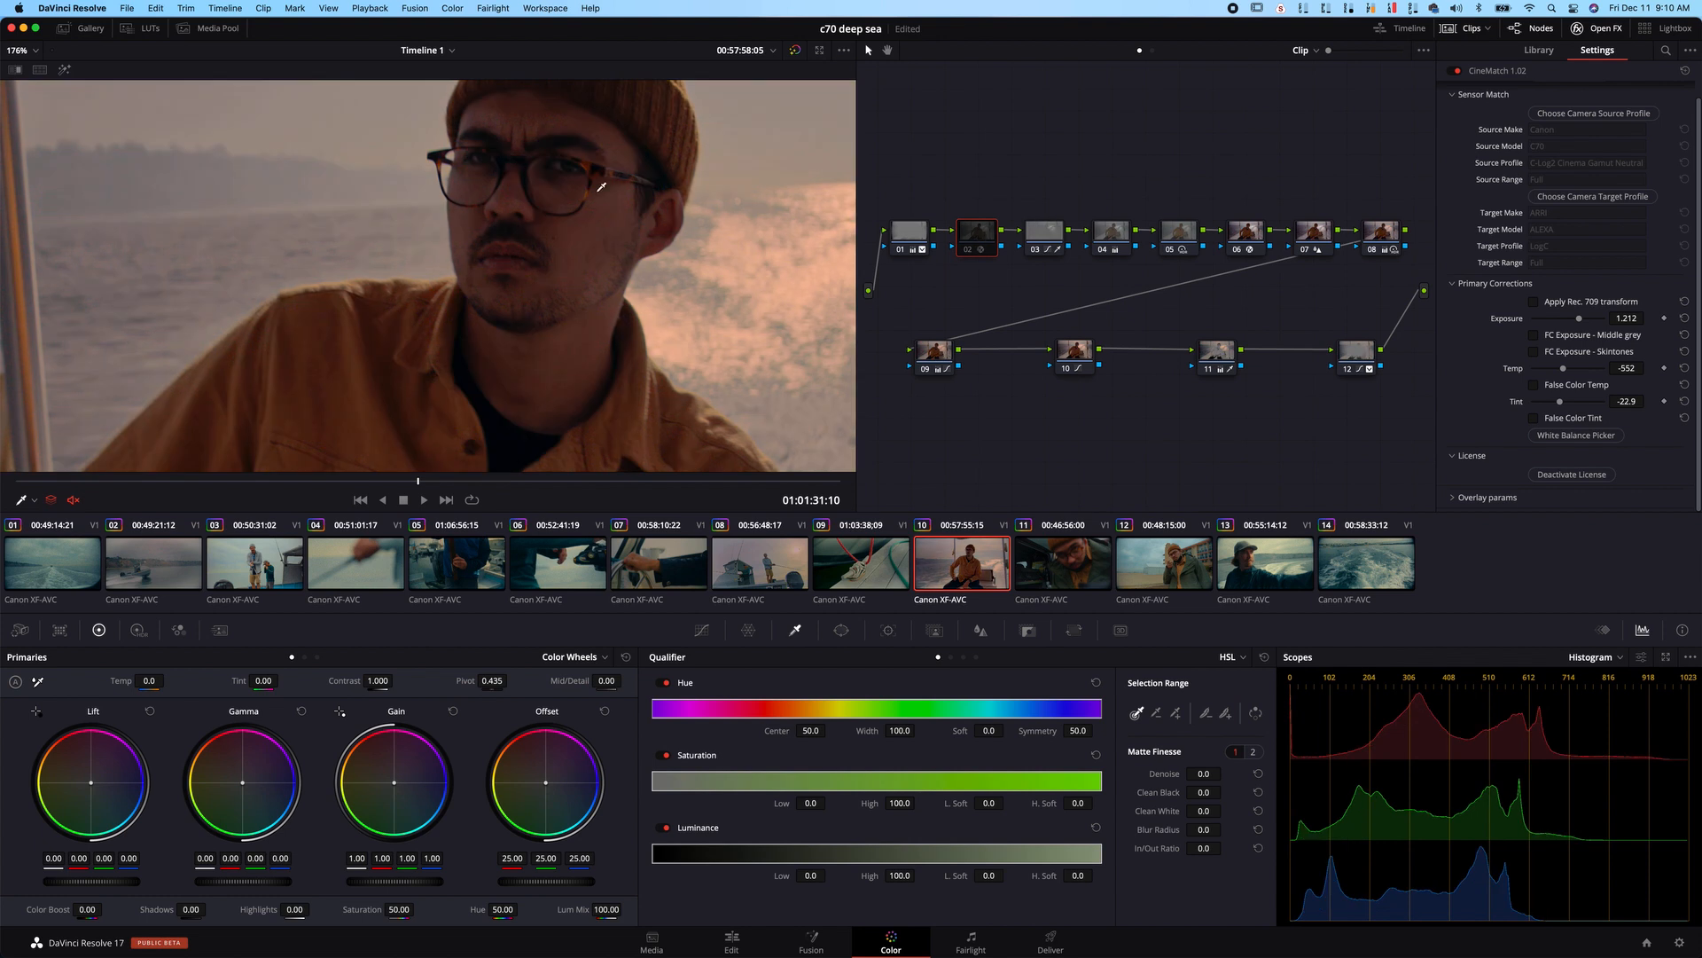
key("super+d")
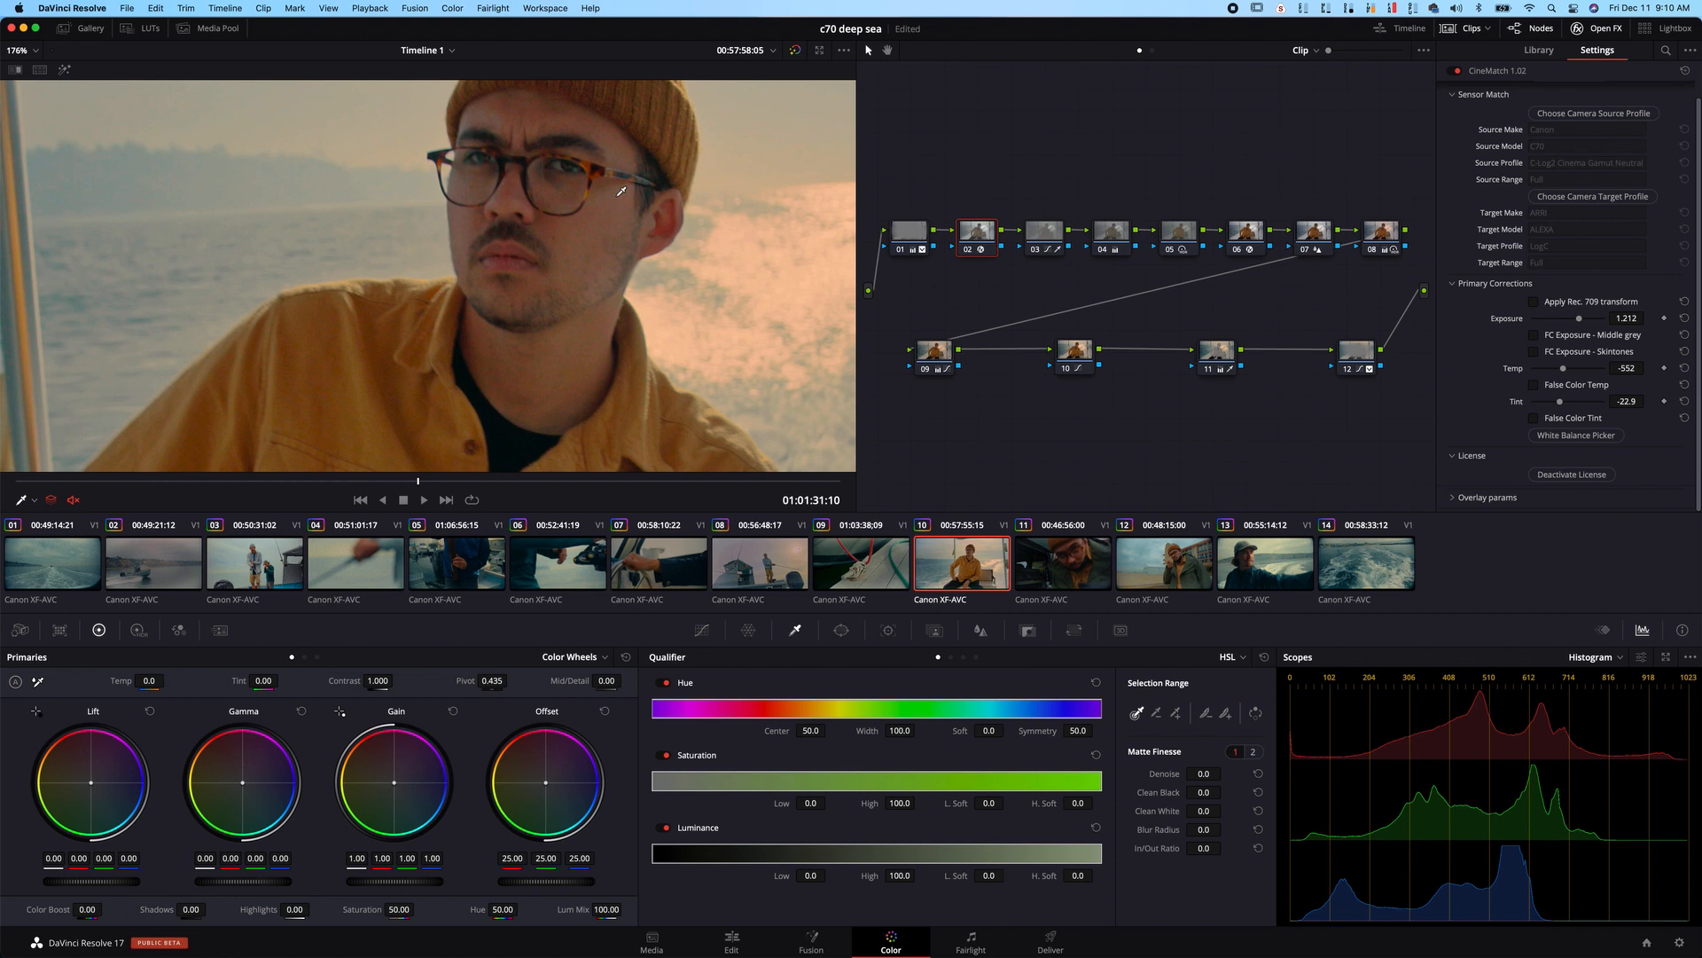
key("super+d")
key("super+d")
key("super+d")
key("super+d")
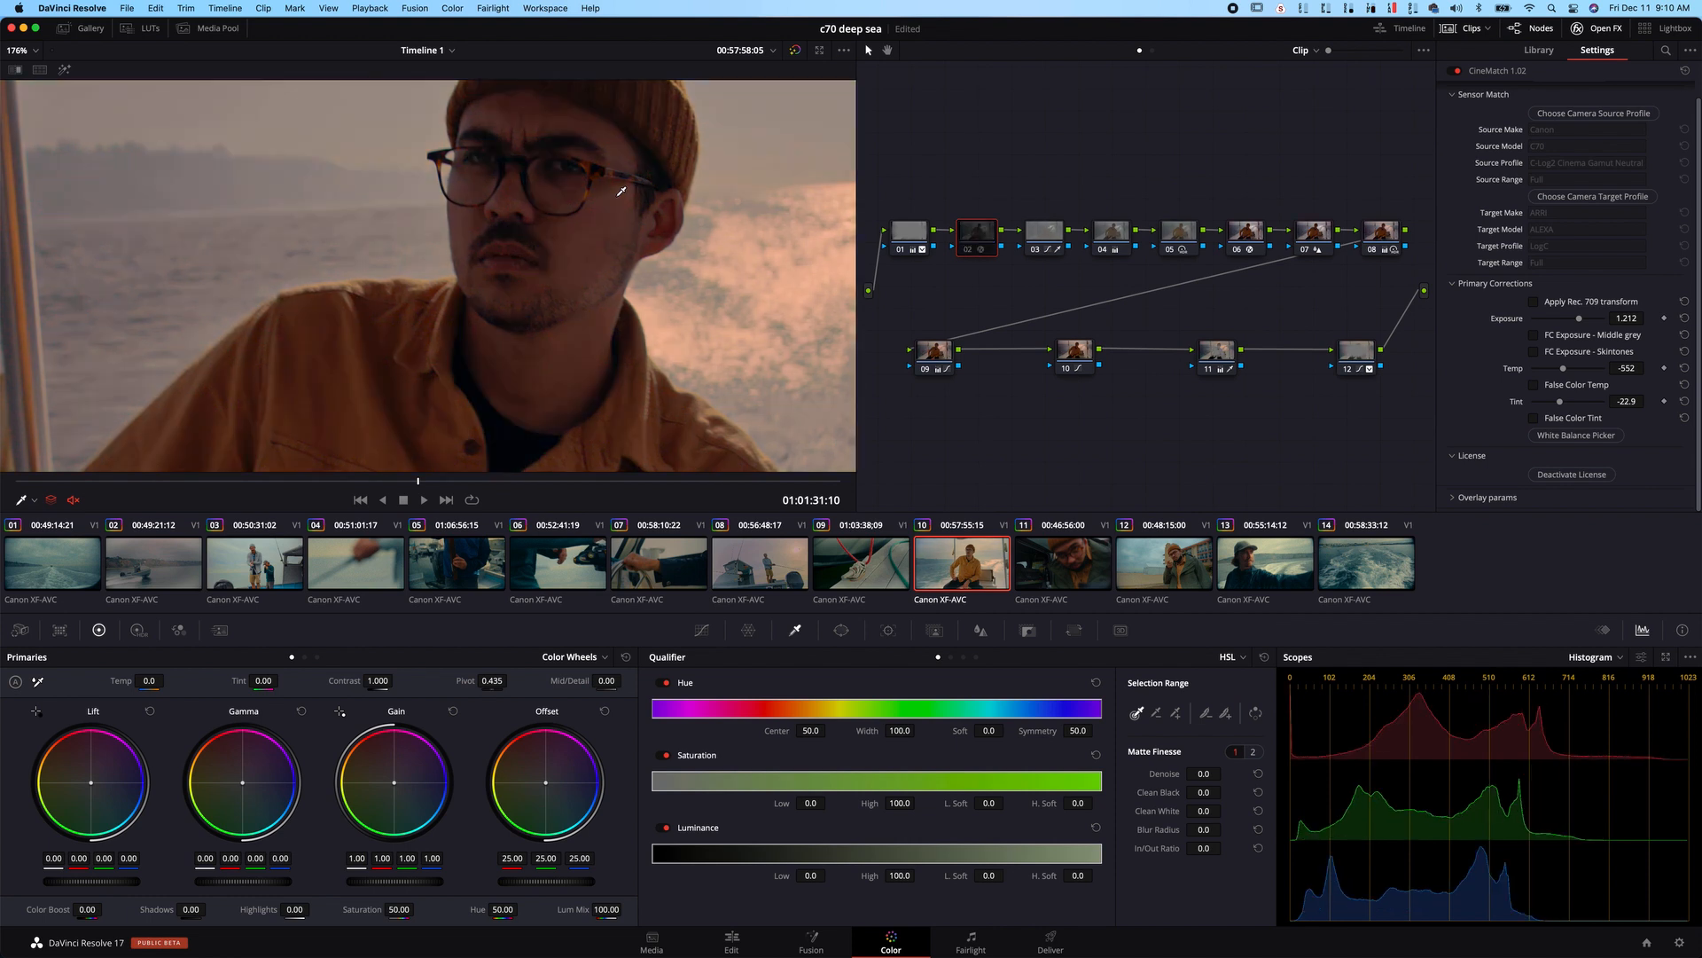
key("super+d")
key("super+d")
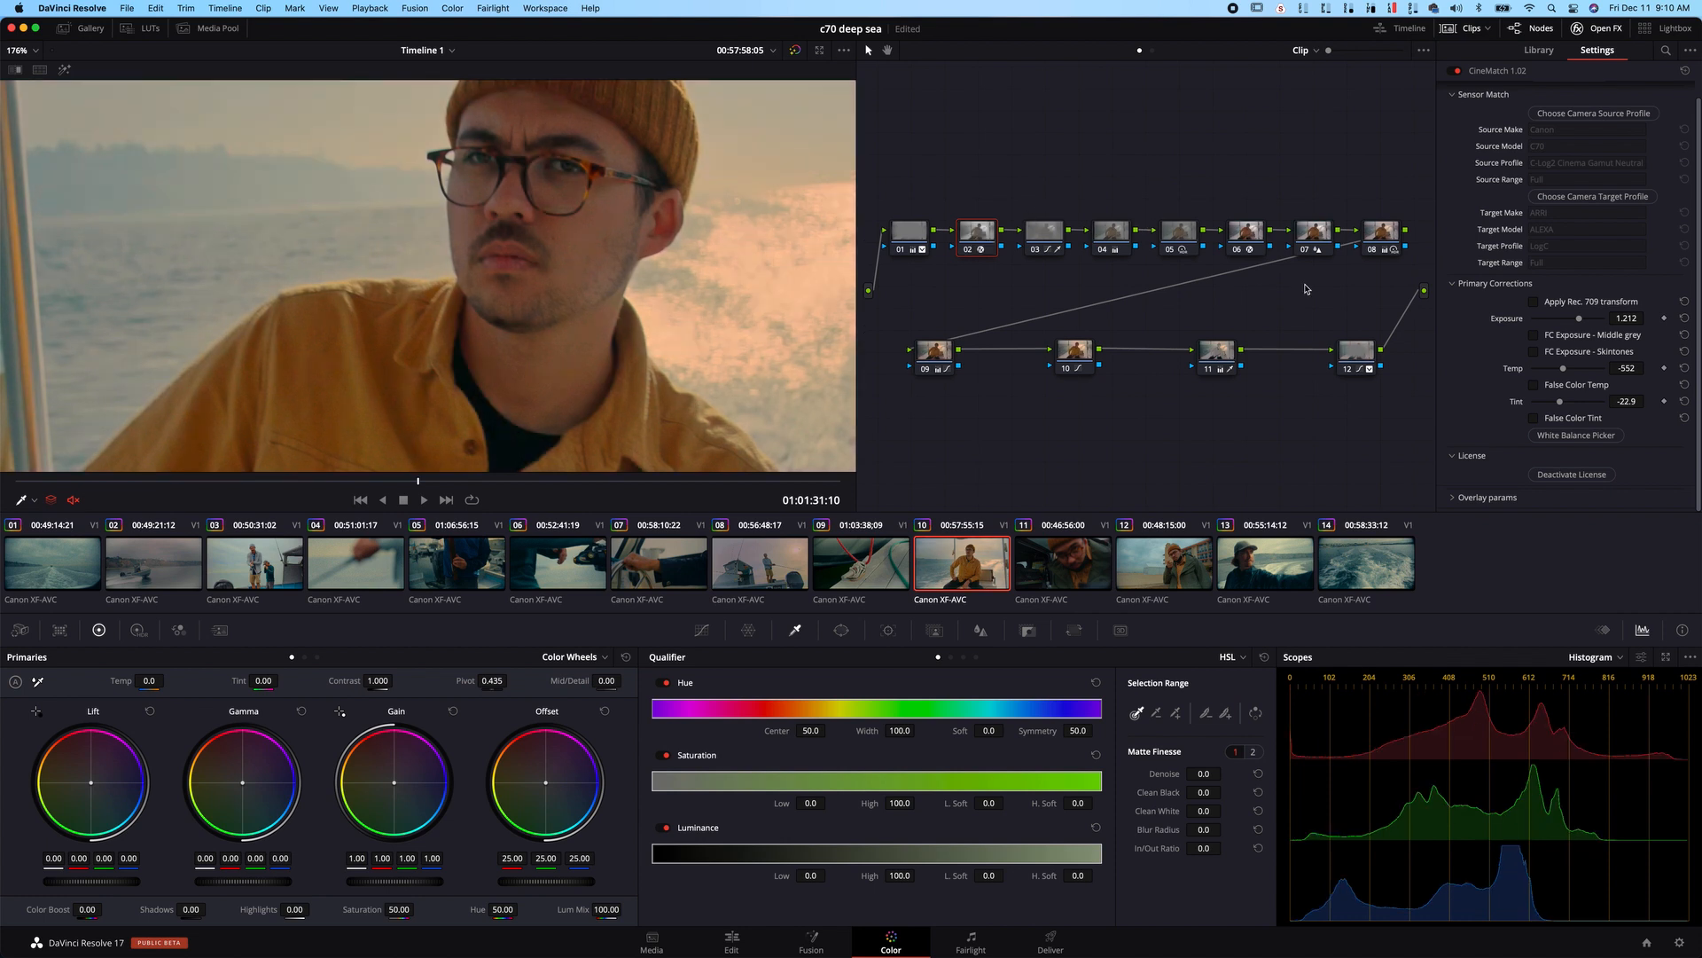
- Add a serial node after node 05 with temporal noise reduction over 3 frames and luma and chroma thresholds of 6
left_click(1181, 235)
key("alt+s")
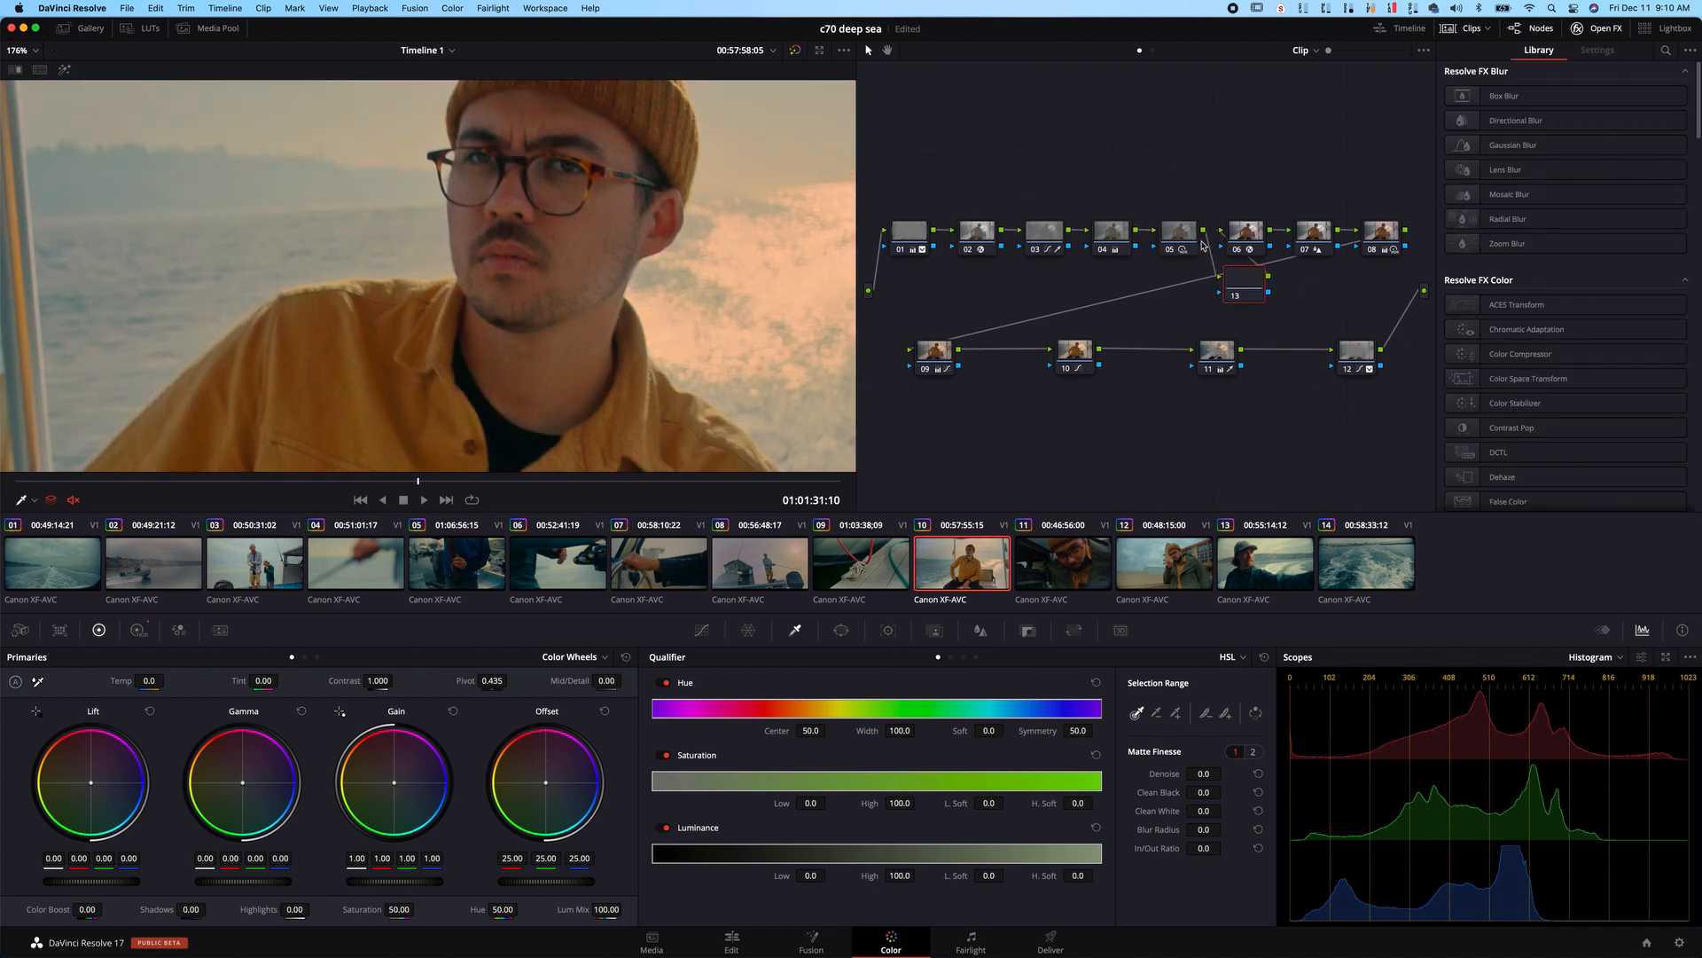
left_click(214, 627)
left_click(98, 712)
left_click(88, 788)
left_click(174, 812)
type("6")
key("Return")
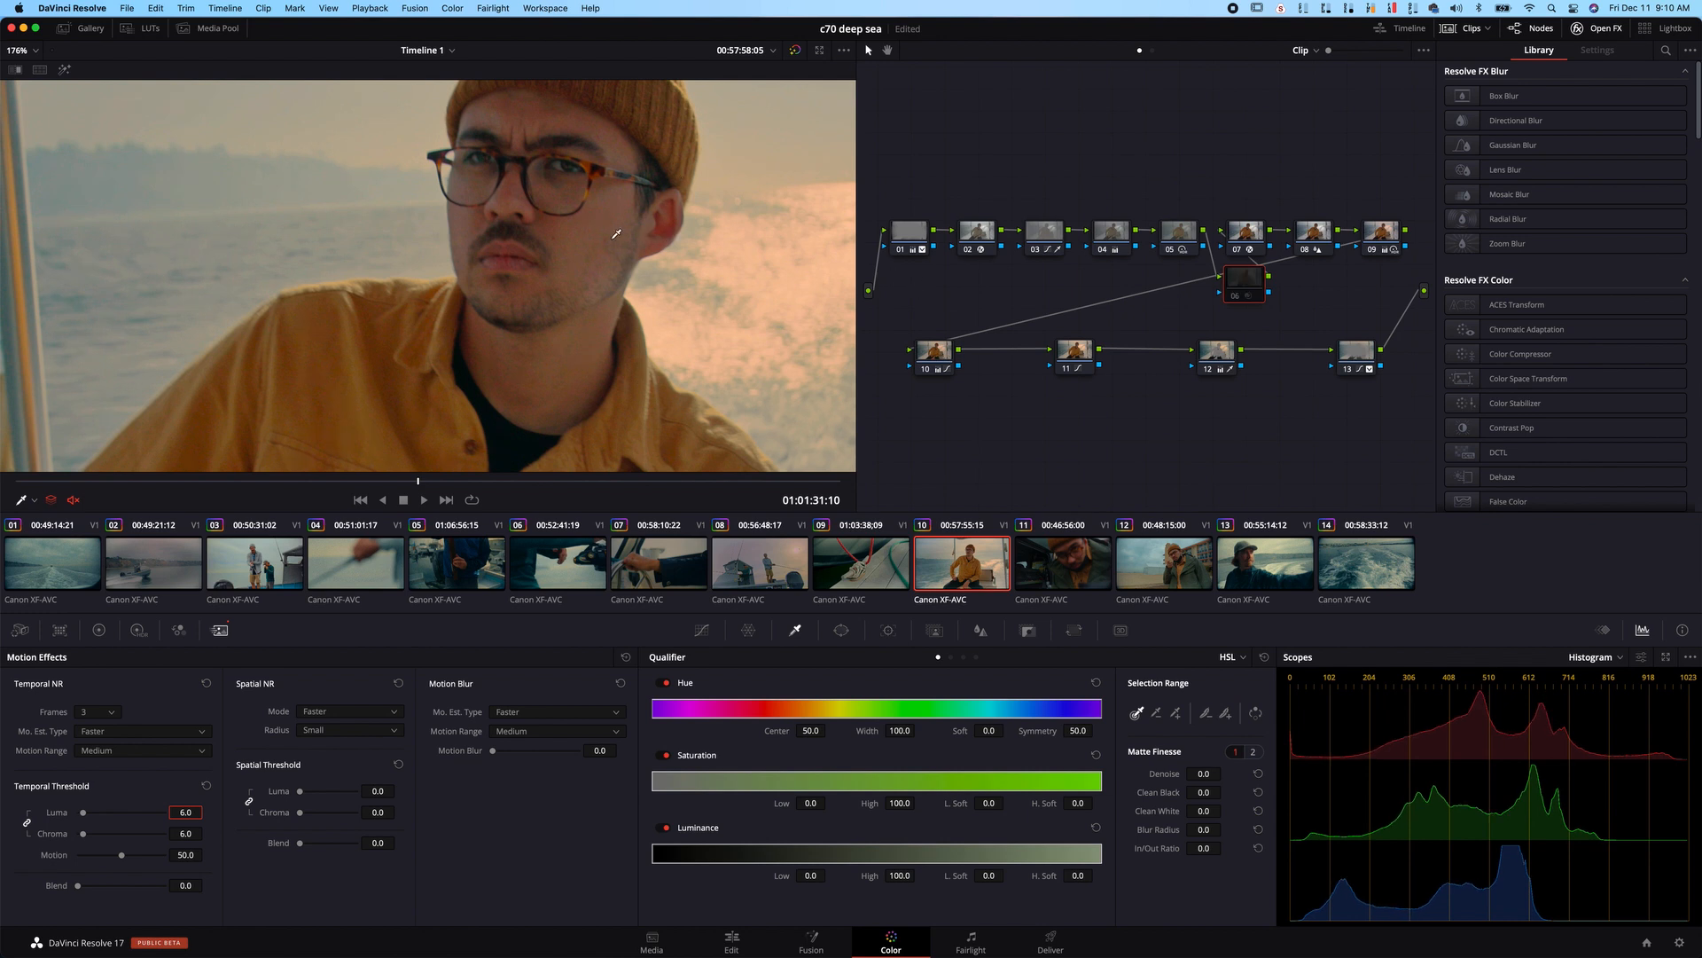
- Zoom the viewer out and move the FilmConvert node 07 beneath node 08, clear of the new noise reduction node
key("shift+z")
left_click(1313, 232)
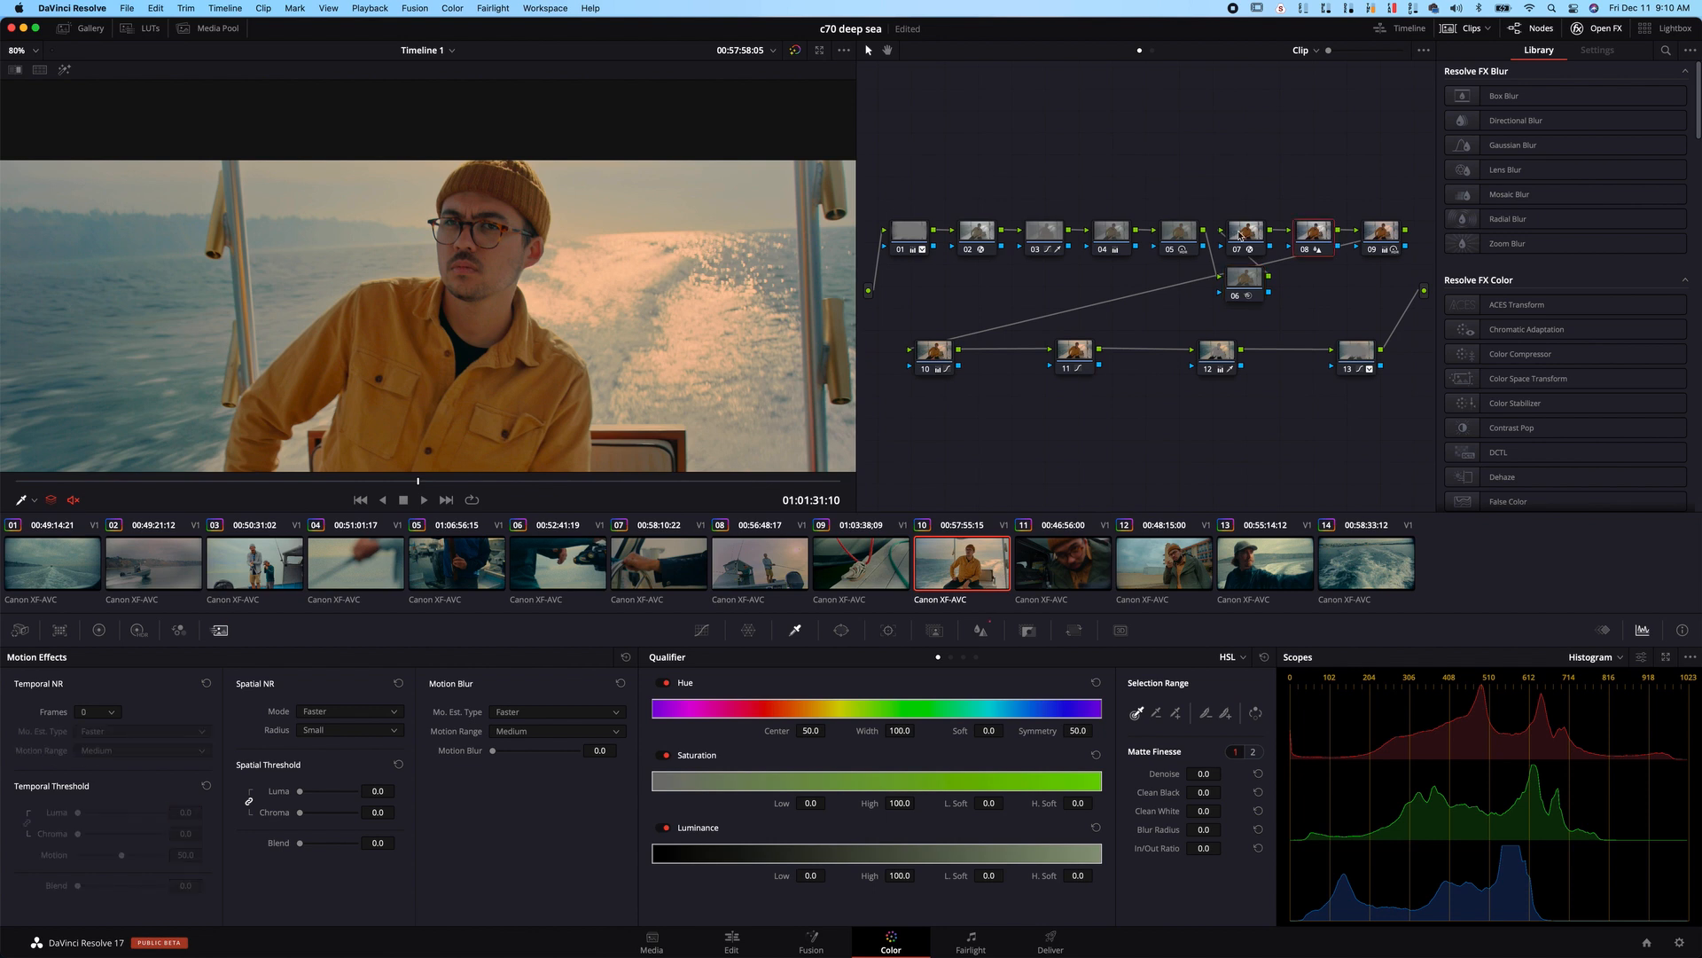
left_click_drag(1243, 233, 1305, 258)
left_click(1319, 237)
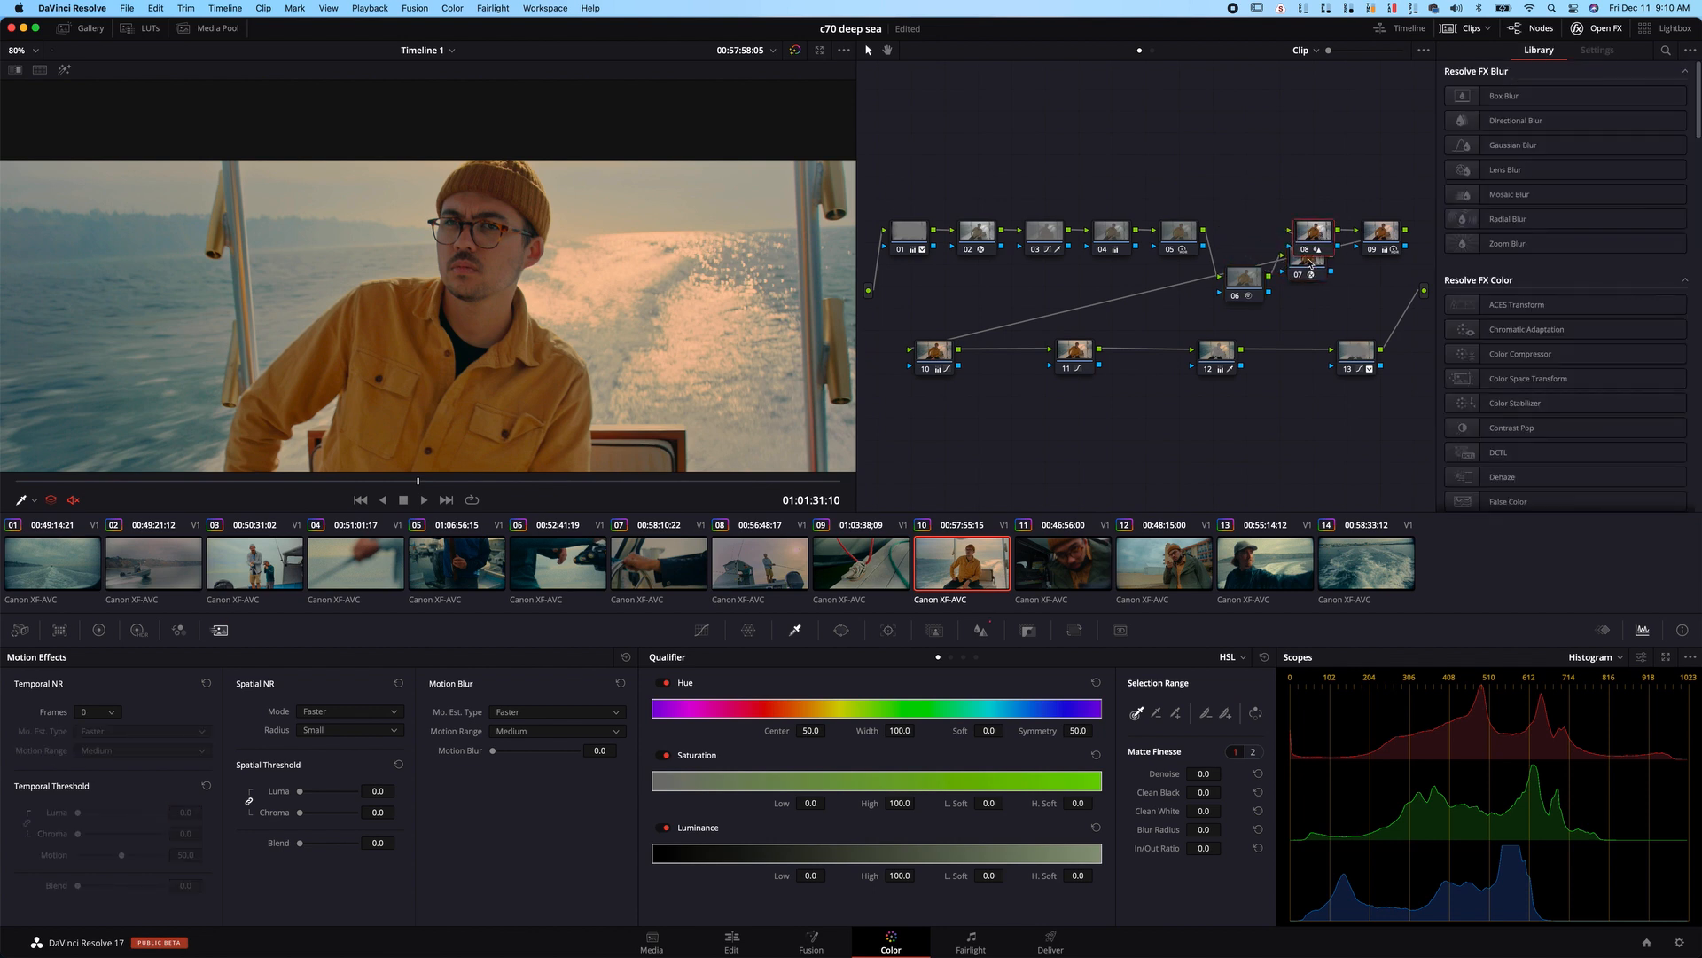
- Set the FilmConvert grain strength on node 07 to about 25.7 and compare the full frame with the ungraded footage
left_click(1307, 271)
left_click(1541, 337)
scroll(724, 302, "down", 5)
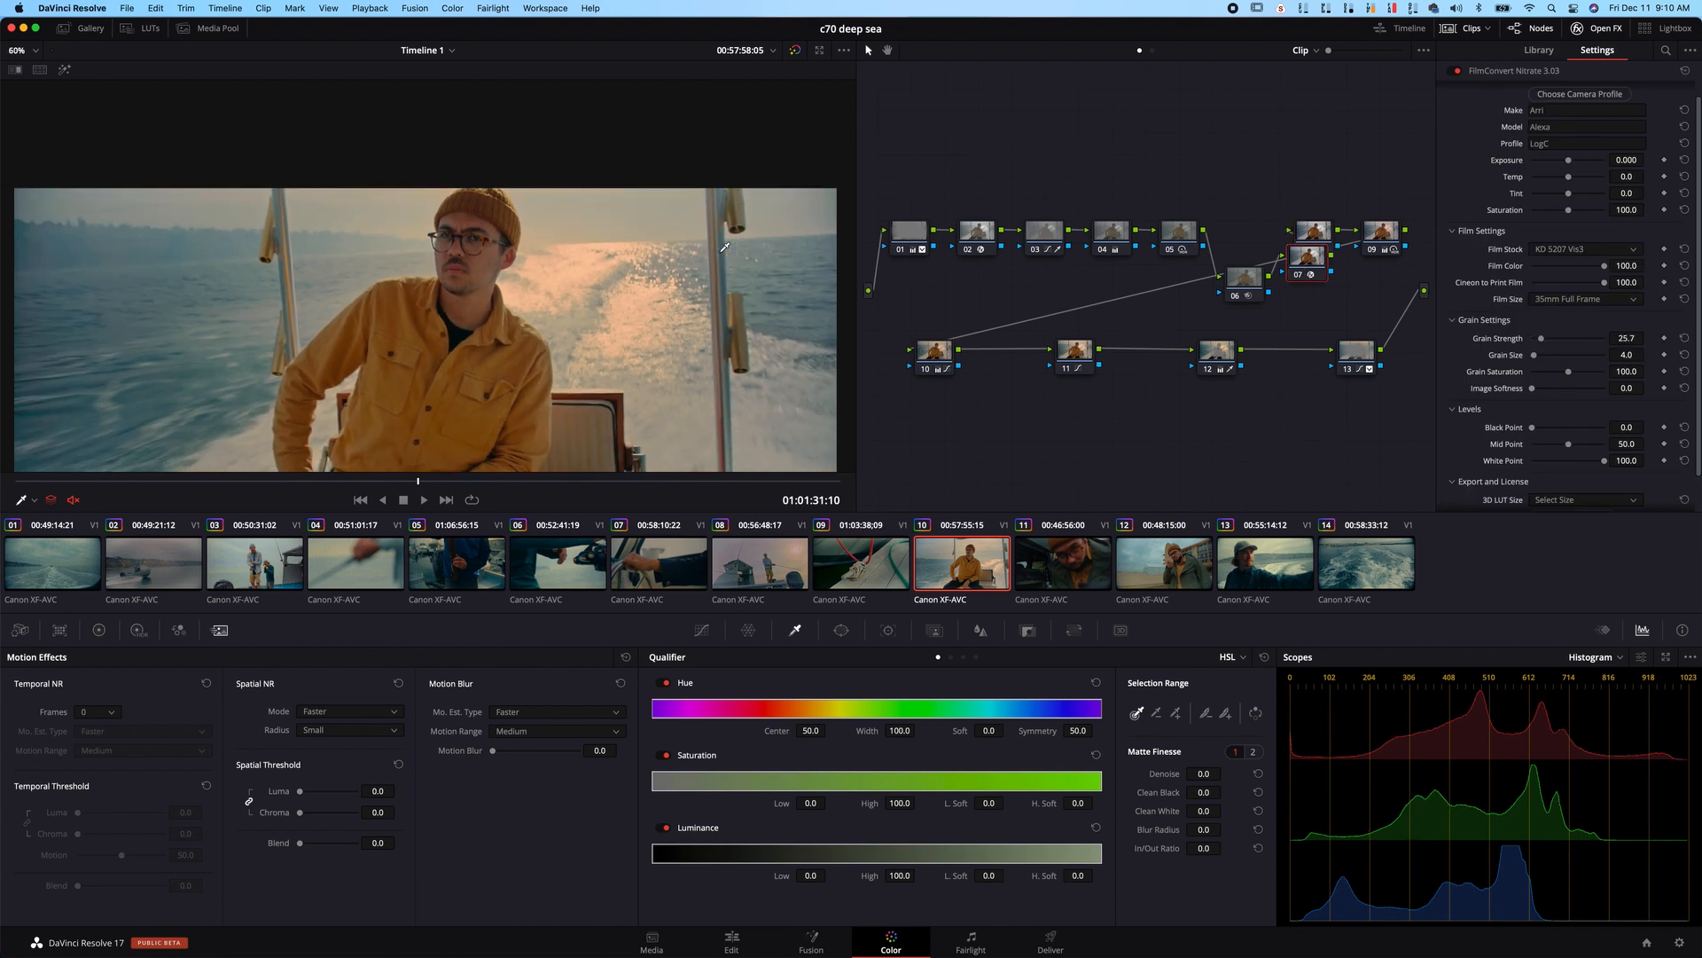
left_click_drag(724, 302, 716, 226)
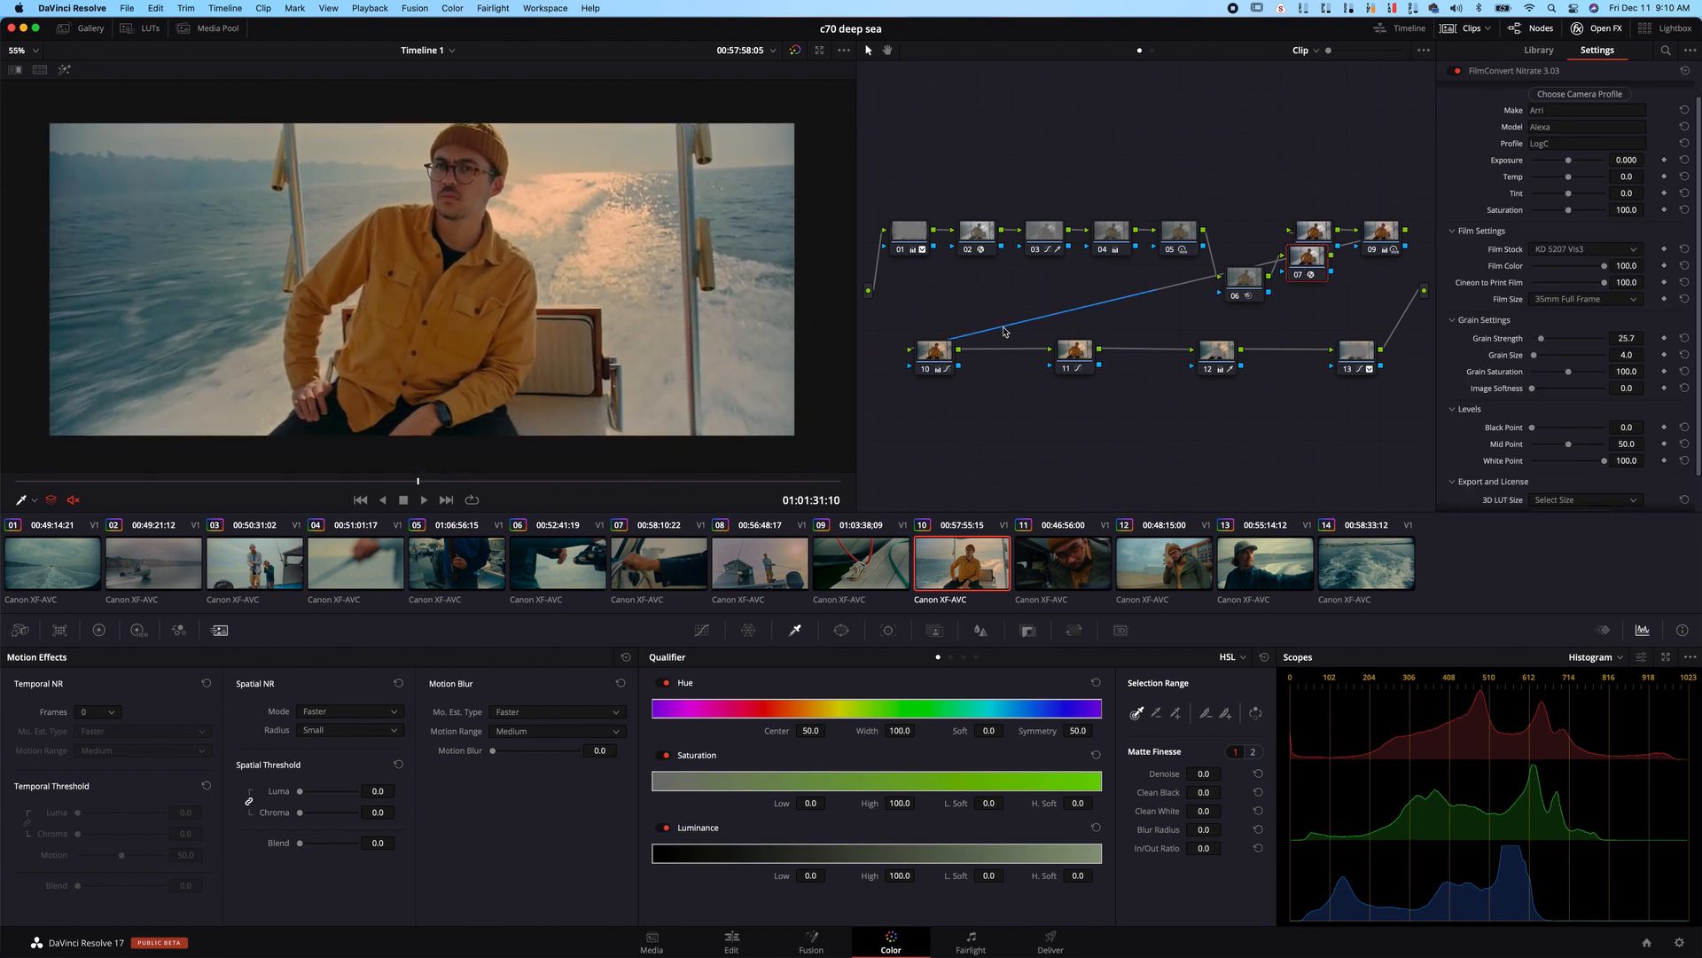
key("alt+d")
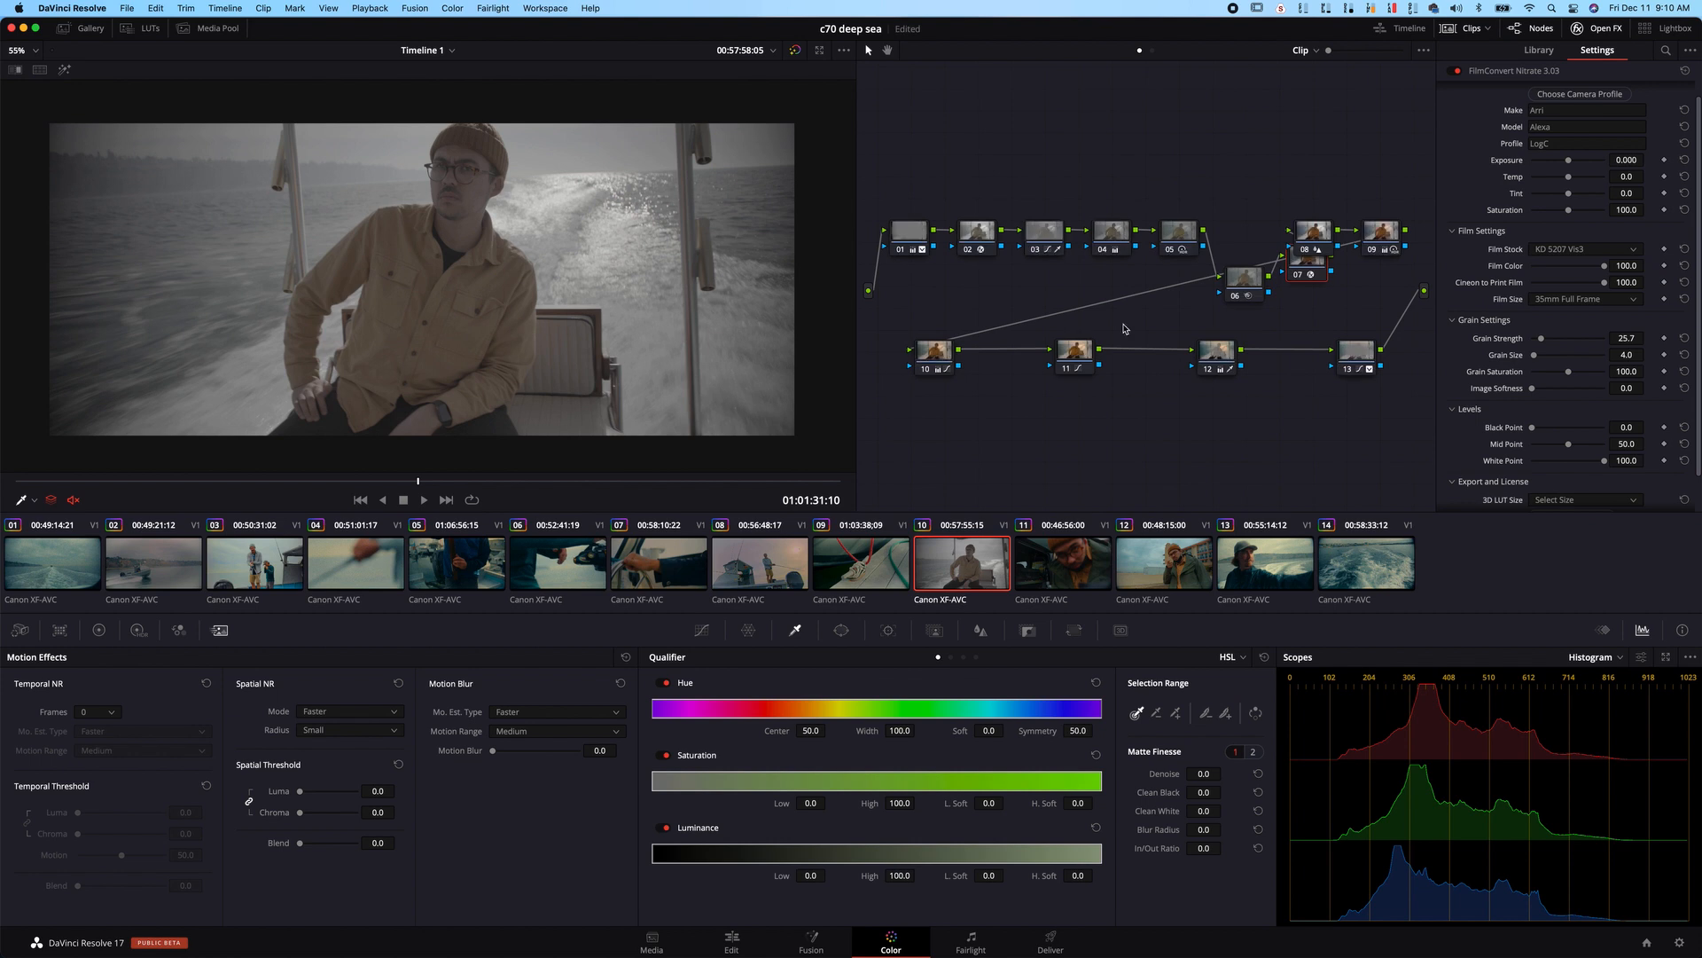
key("alt+d")
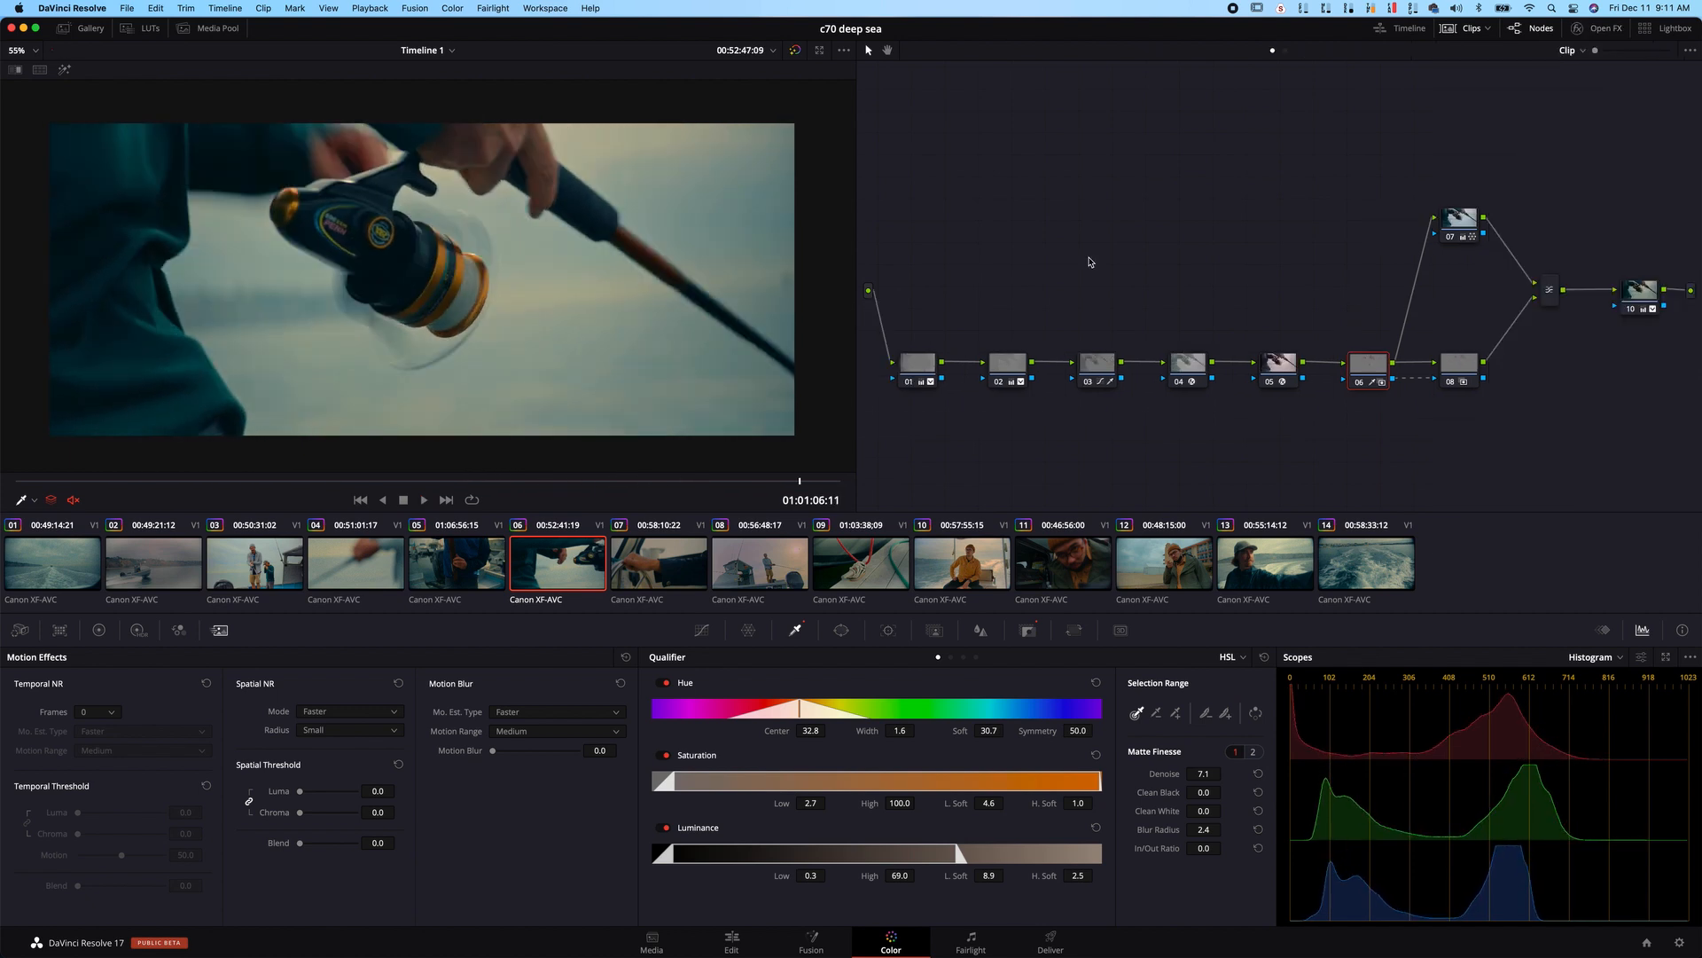
- Disable nodes 07 and 10 on clip 06, the fishing reel shot, to show the image without their color
right_click(1090, 261)
left_click(1135, 397)
left_click(1463, 218)
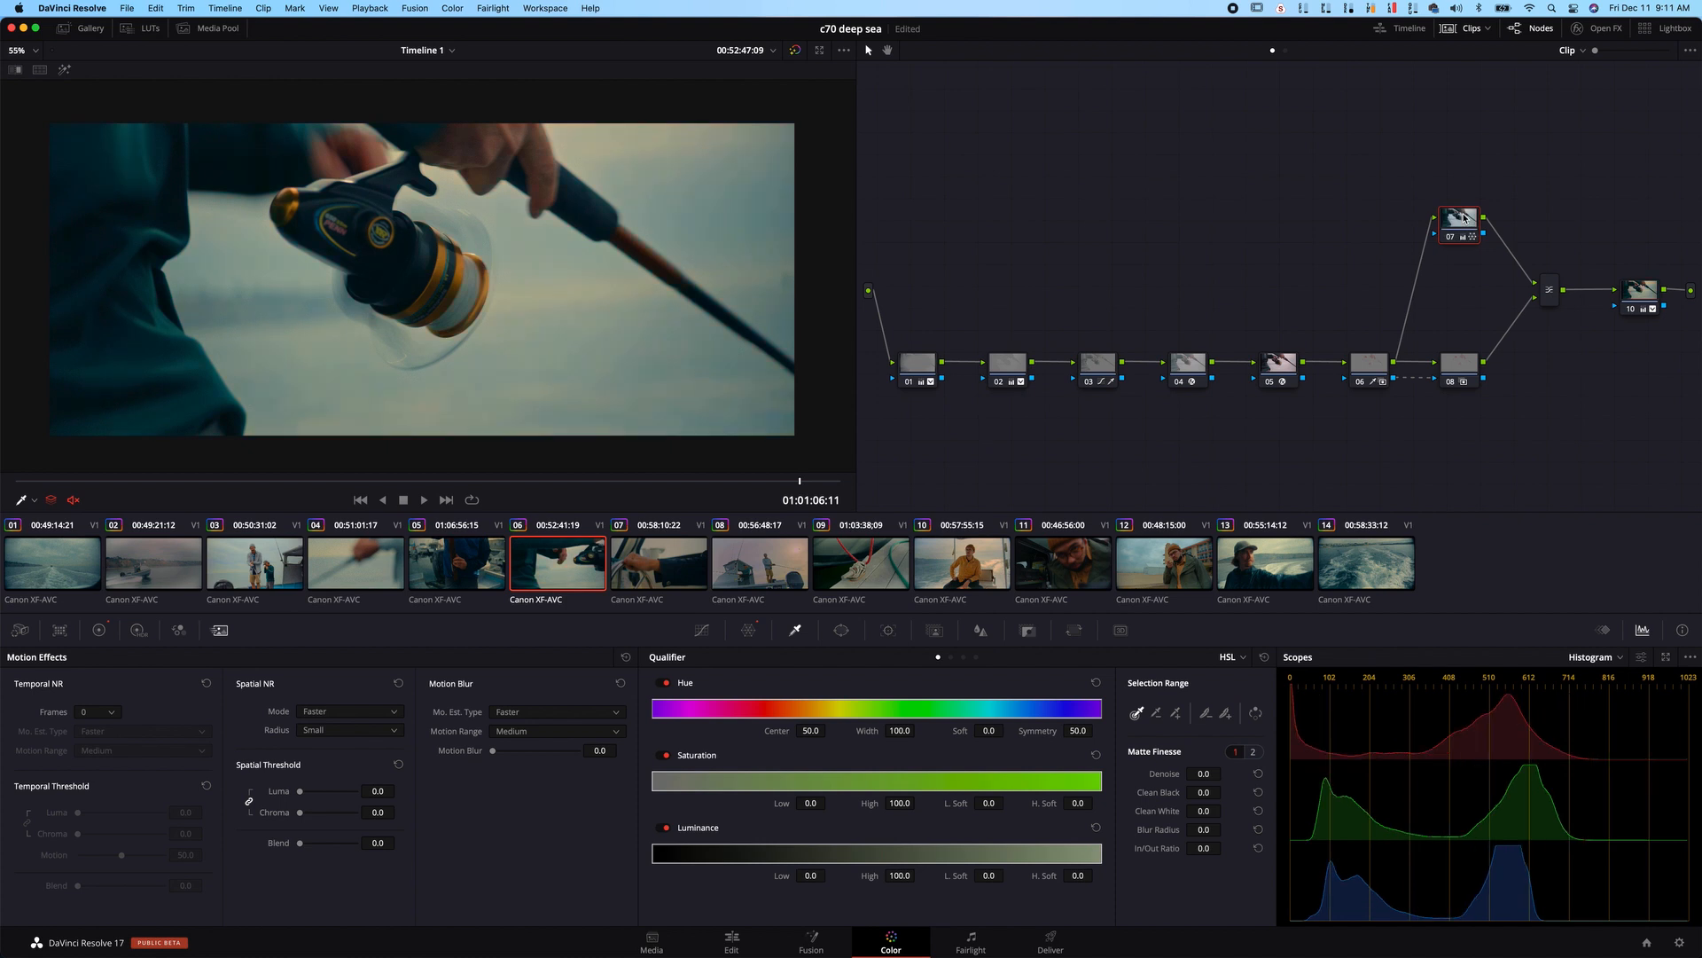
left_click(1636, 292)
left_click(1461, 217)
key("ctrl+d")
key("ctrl+d")
key("ctrl+d")
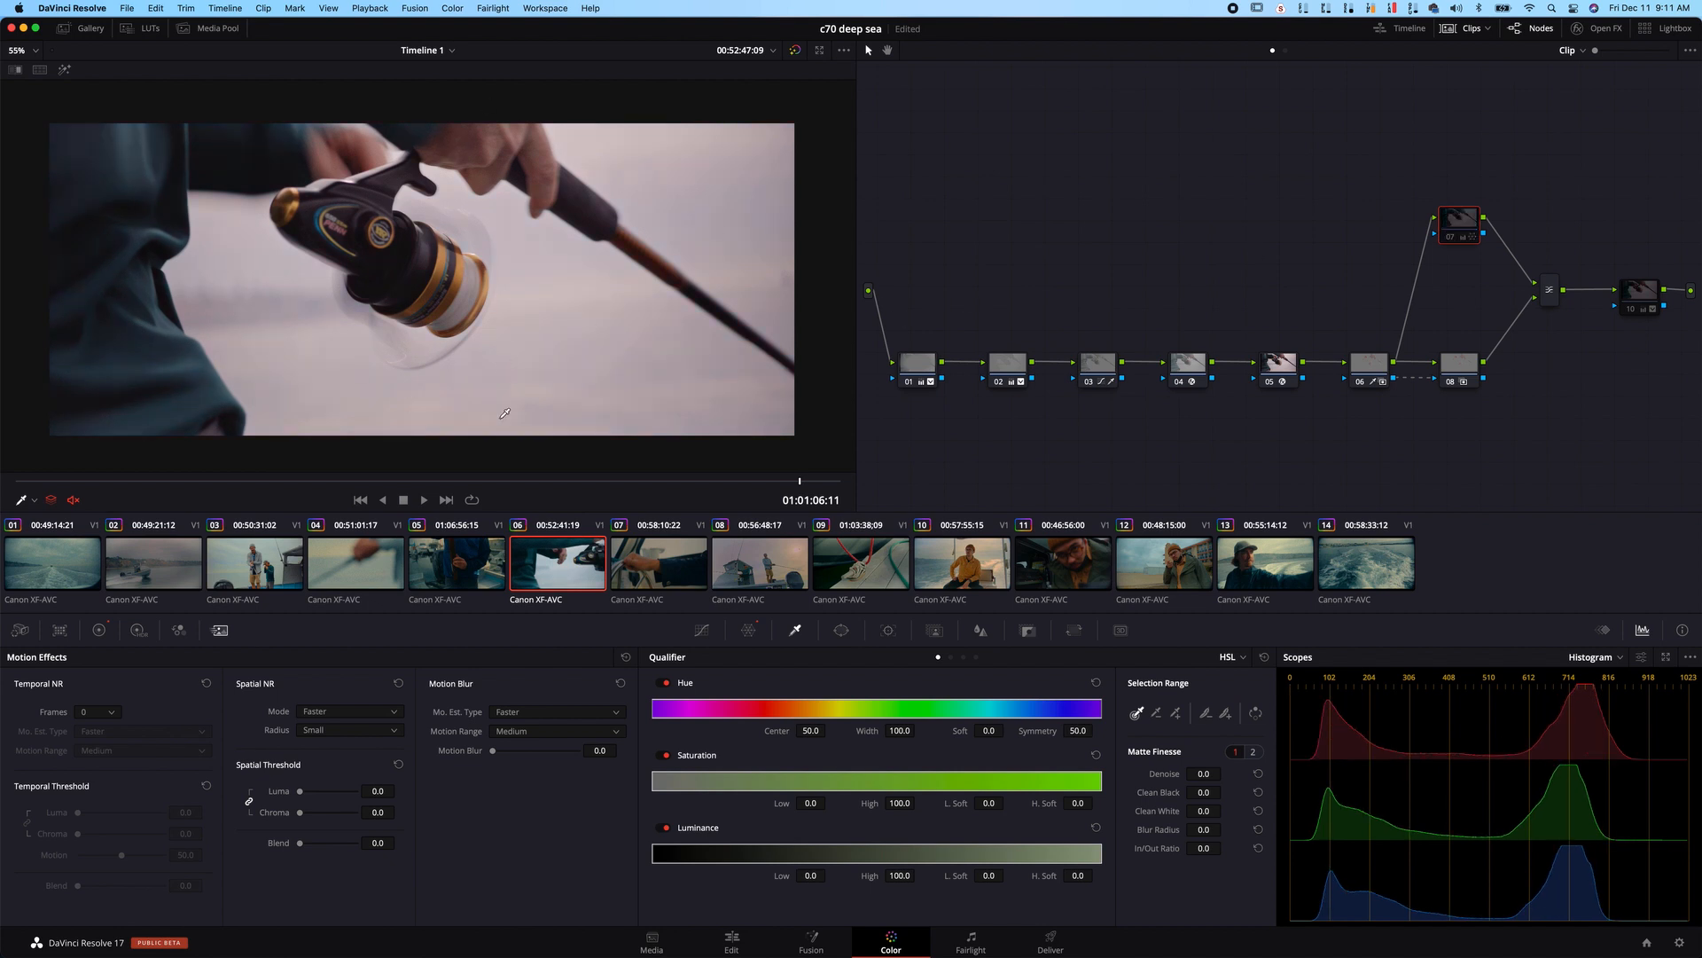
- Try FilmConvert temp -54.1, tint -45.0 and saturation 159.6 on node 05, and undo all three changes
left_click(1276, 365)
left_click(1596, 28)
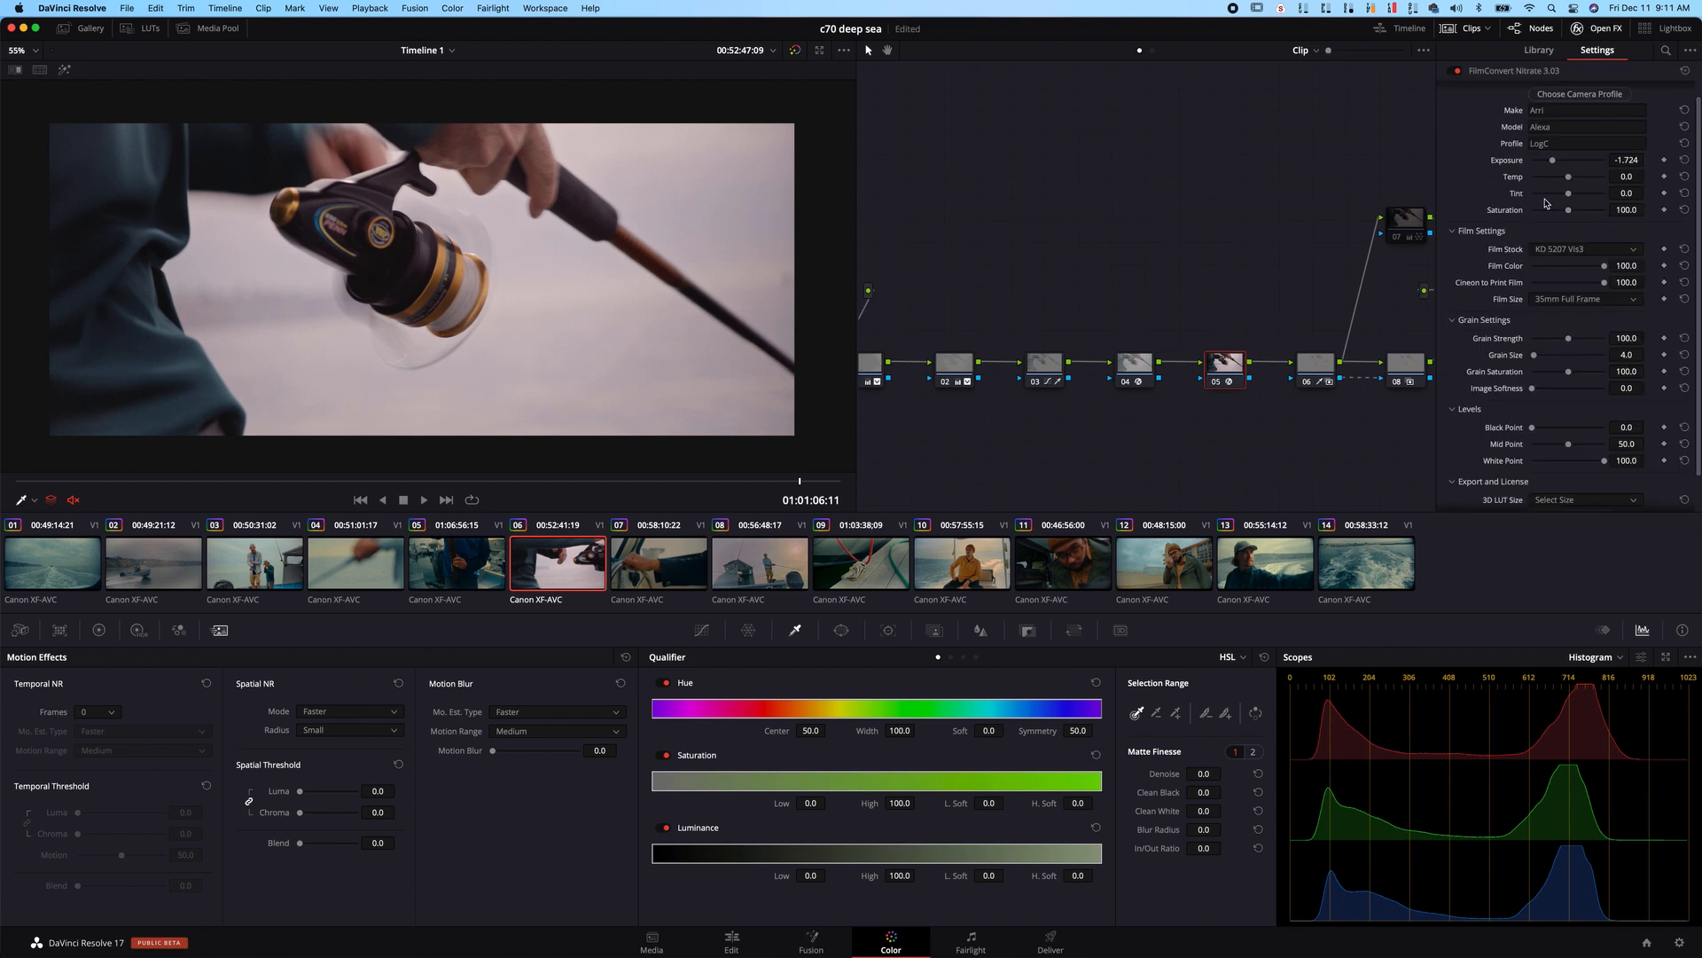
left_click_drag(1561, 179, 1591, 214)
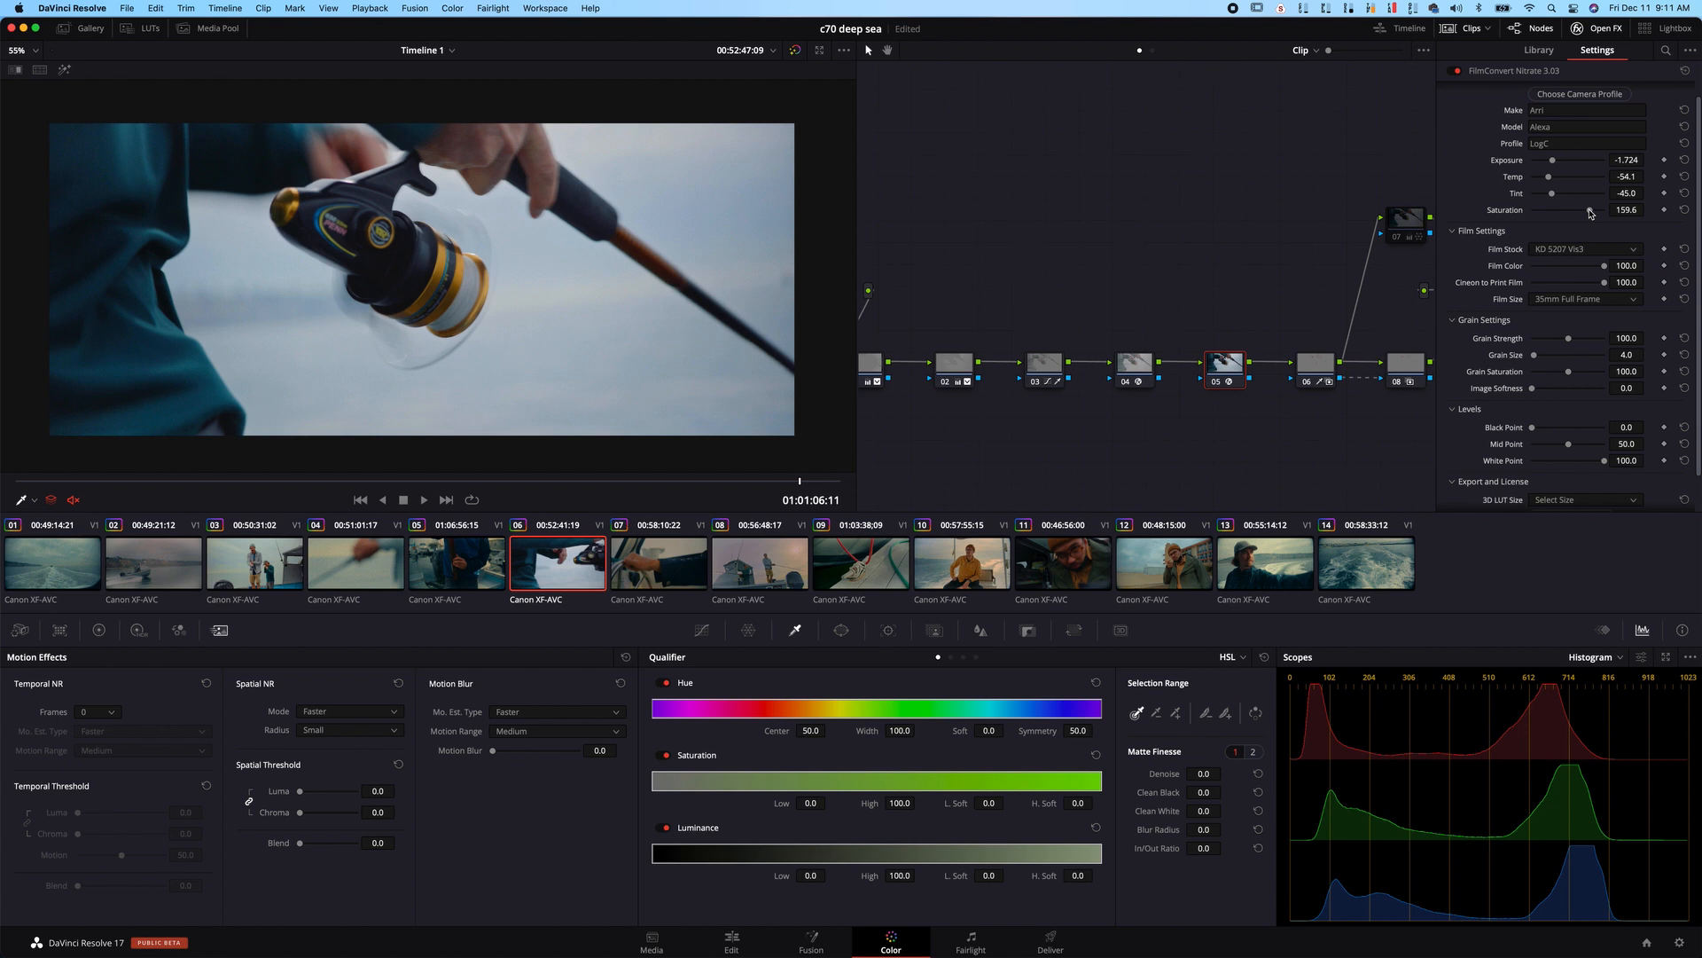
key("super+z")
key("super+z")
key("super+z")
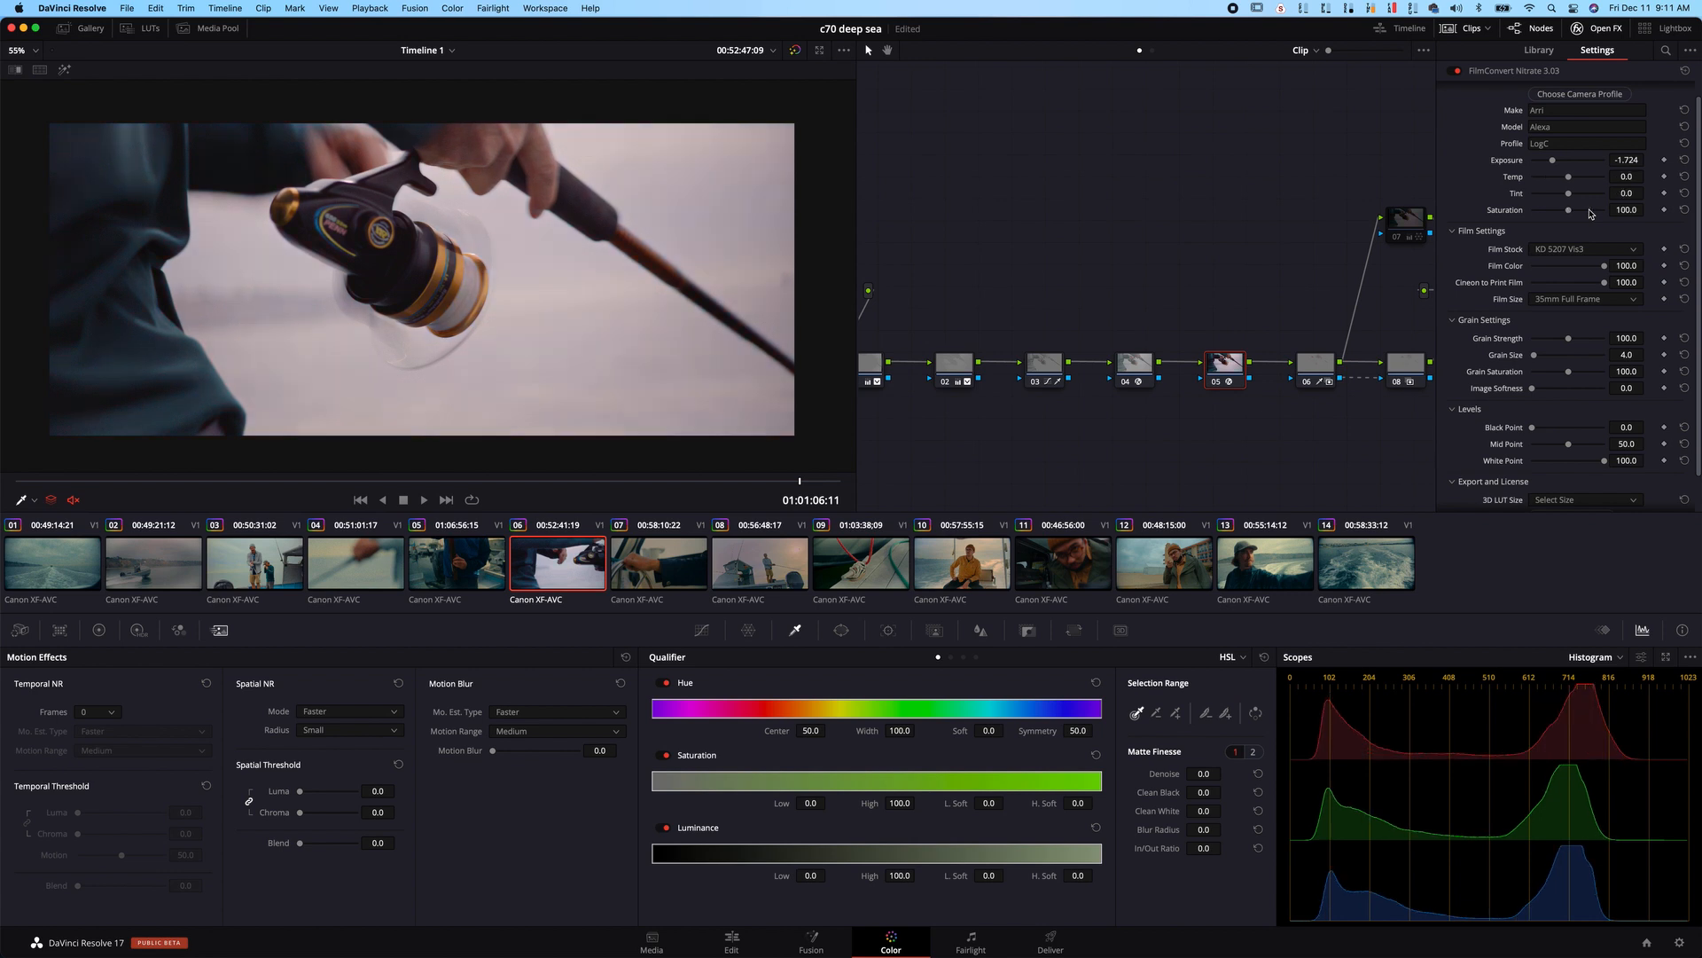
- Re-enable nodes 07 and 10 on clip 06 and close the effects settings
left_click(1405, 217)
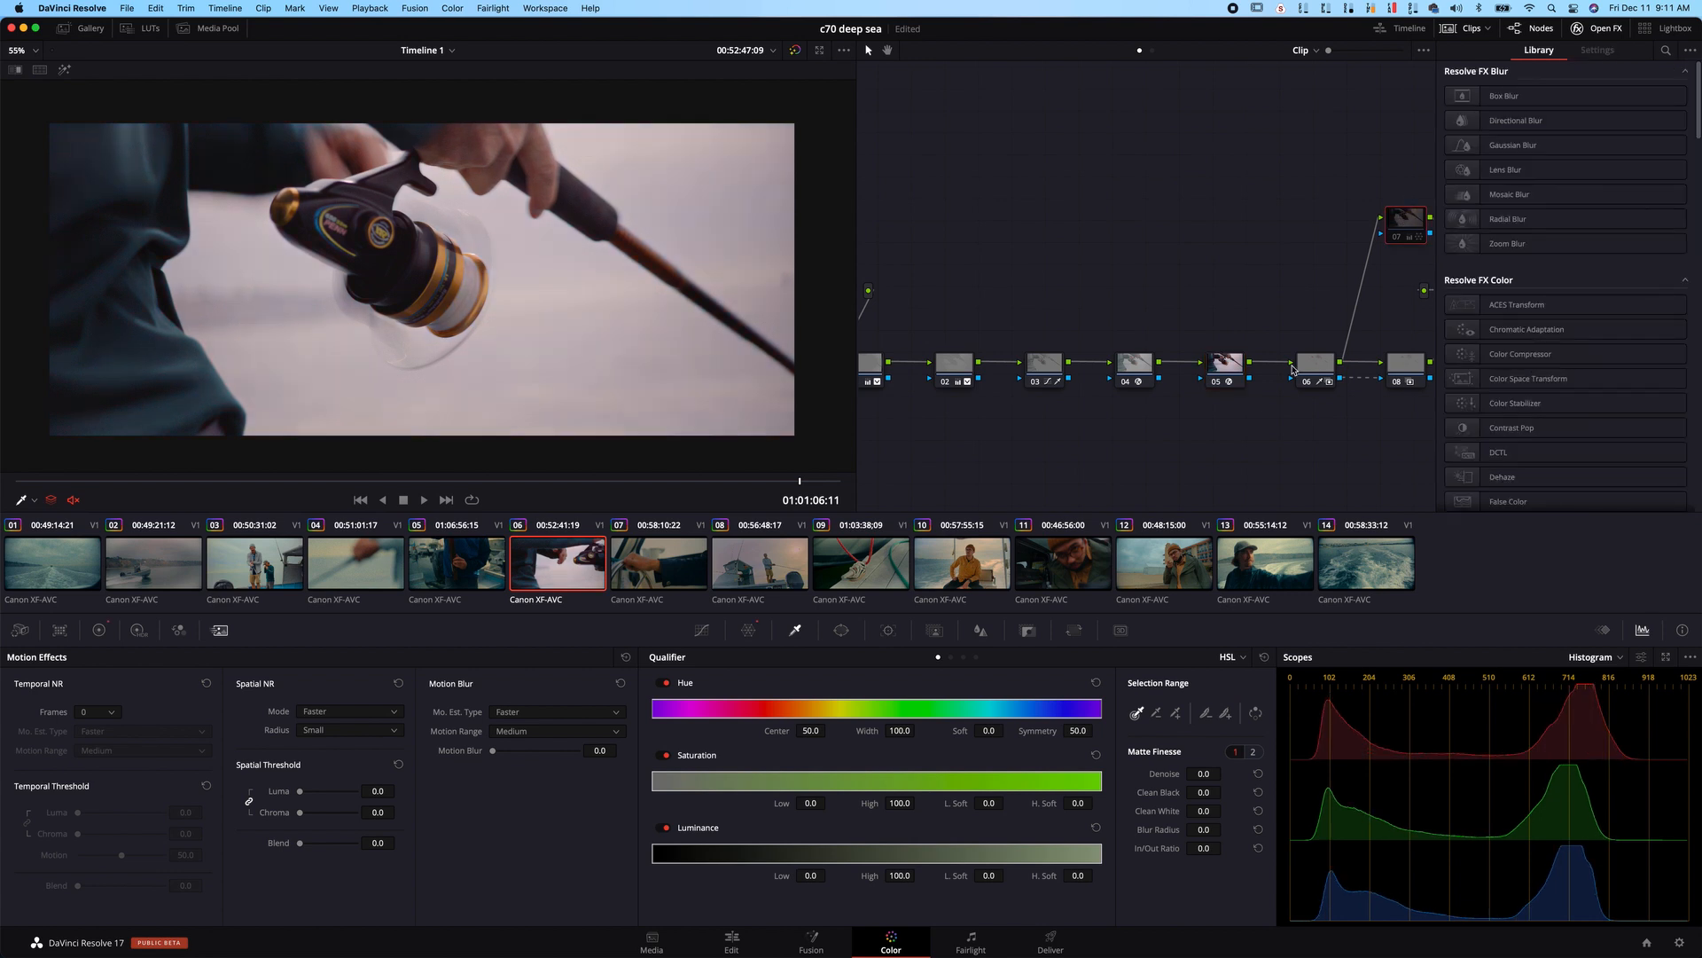
left_click(1601, 28)
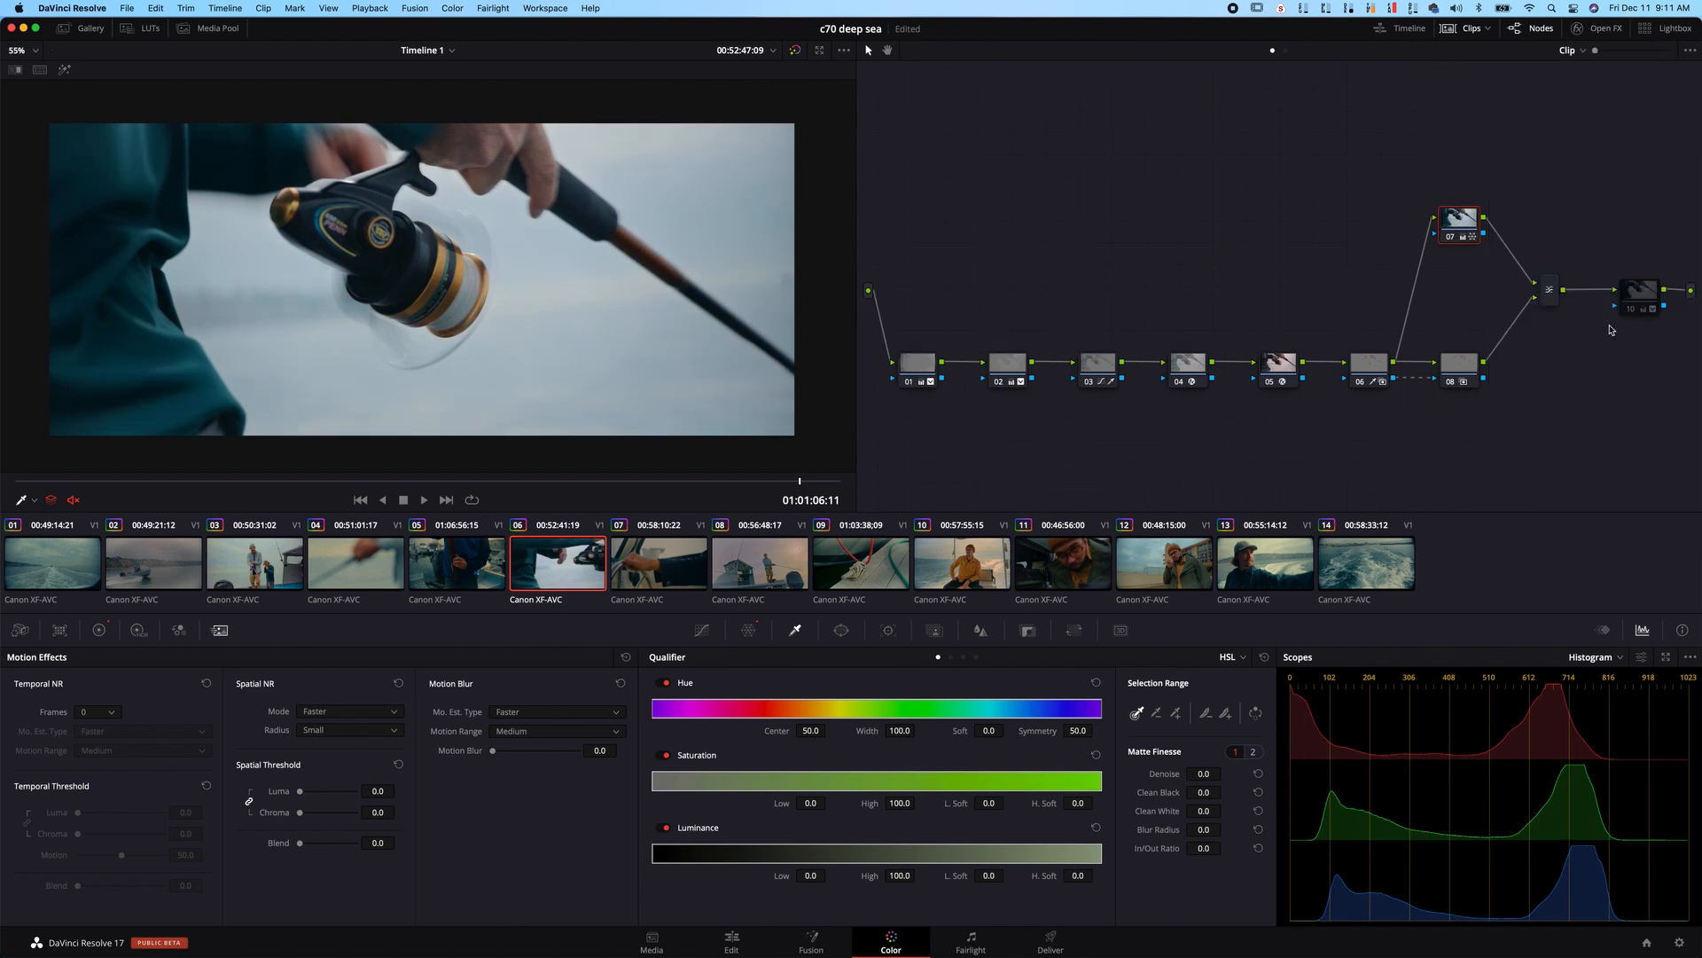
left_click(1637, 300)
key("ctrl+d")
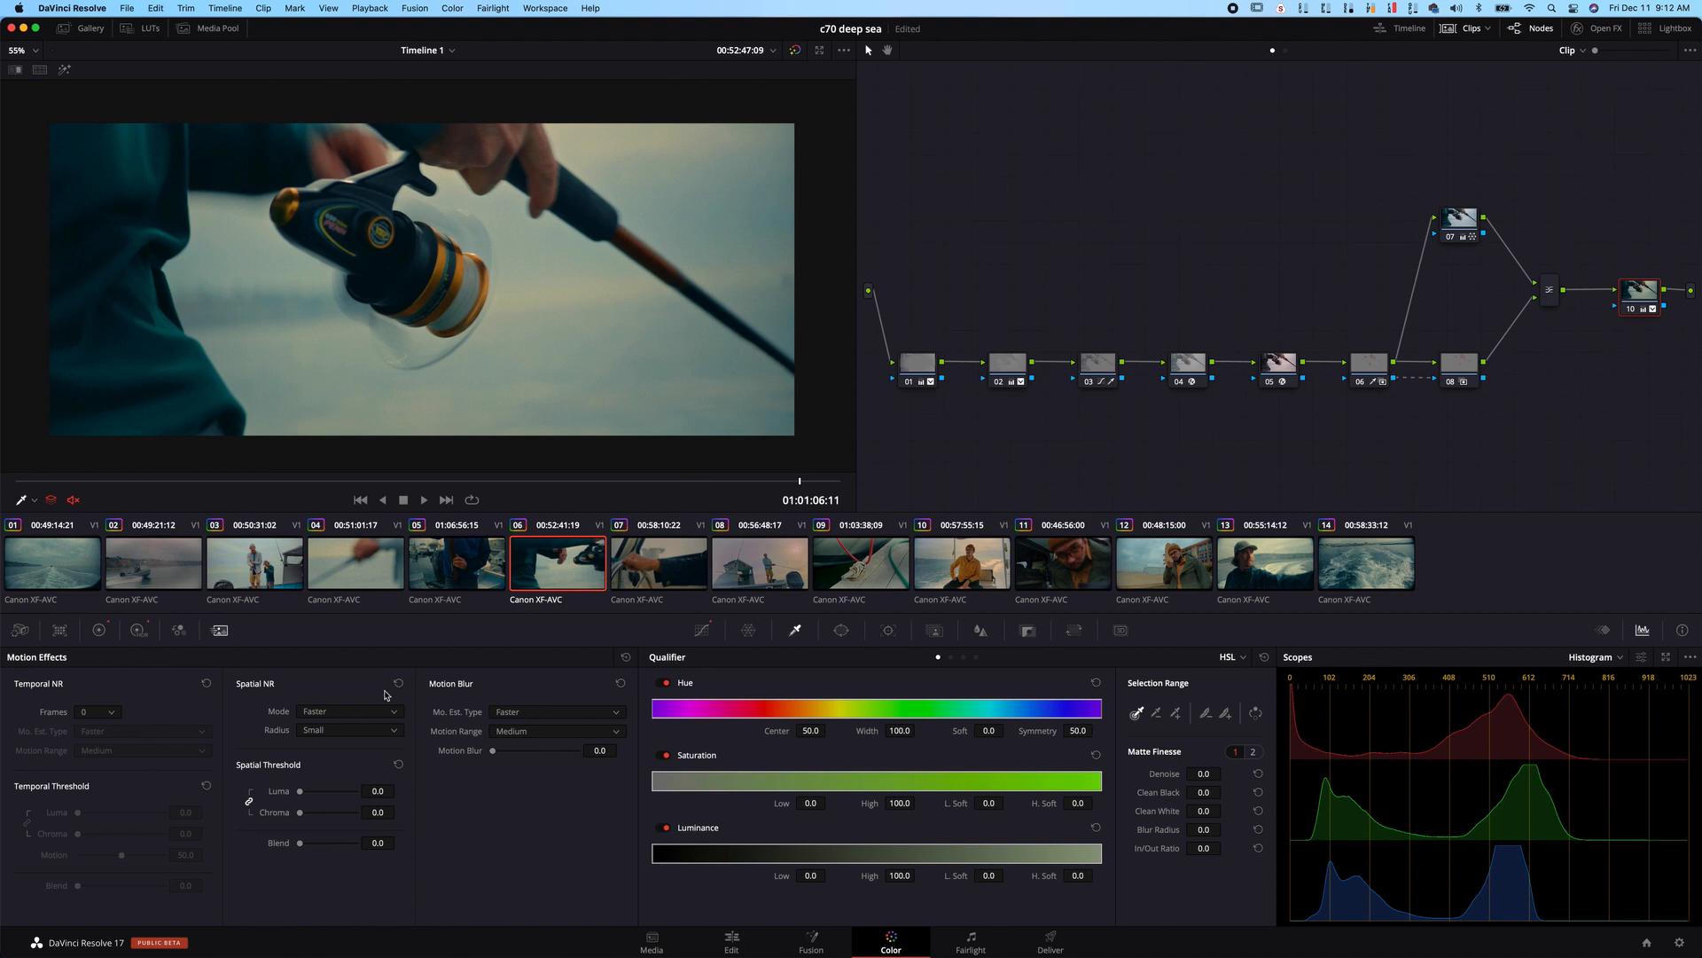
- Reset the gain wheel on node 10 and warm it to red 1.07, green 0.99 and blue 0.93
left_click(100, 630)
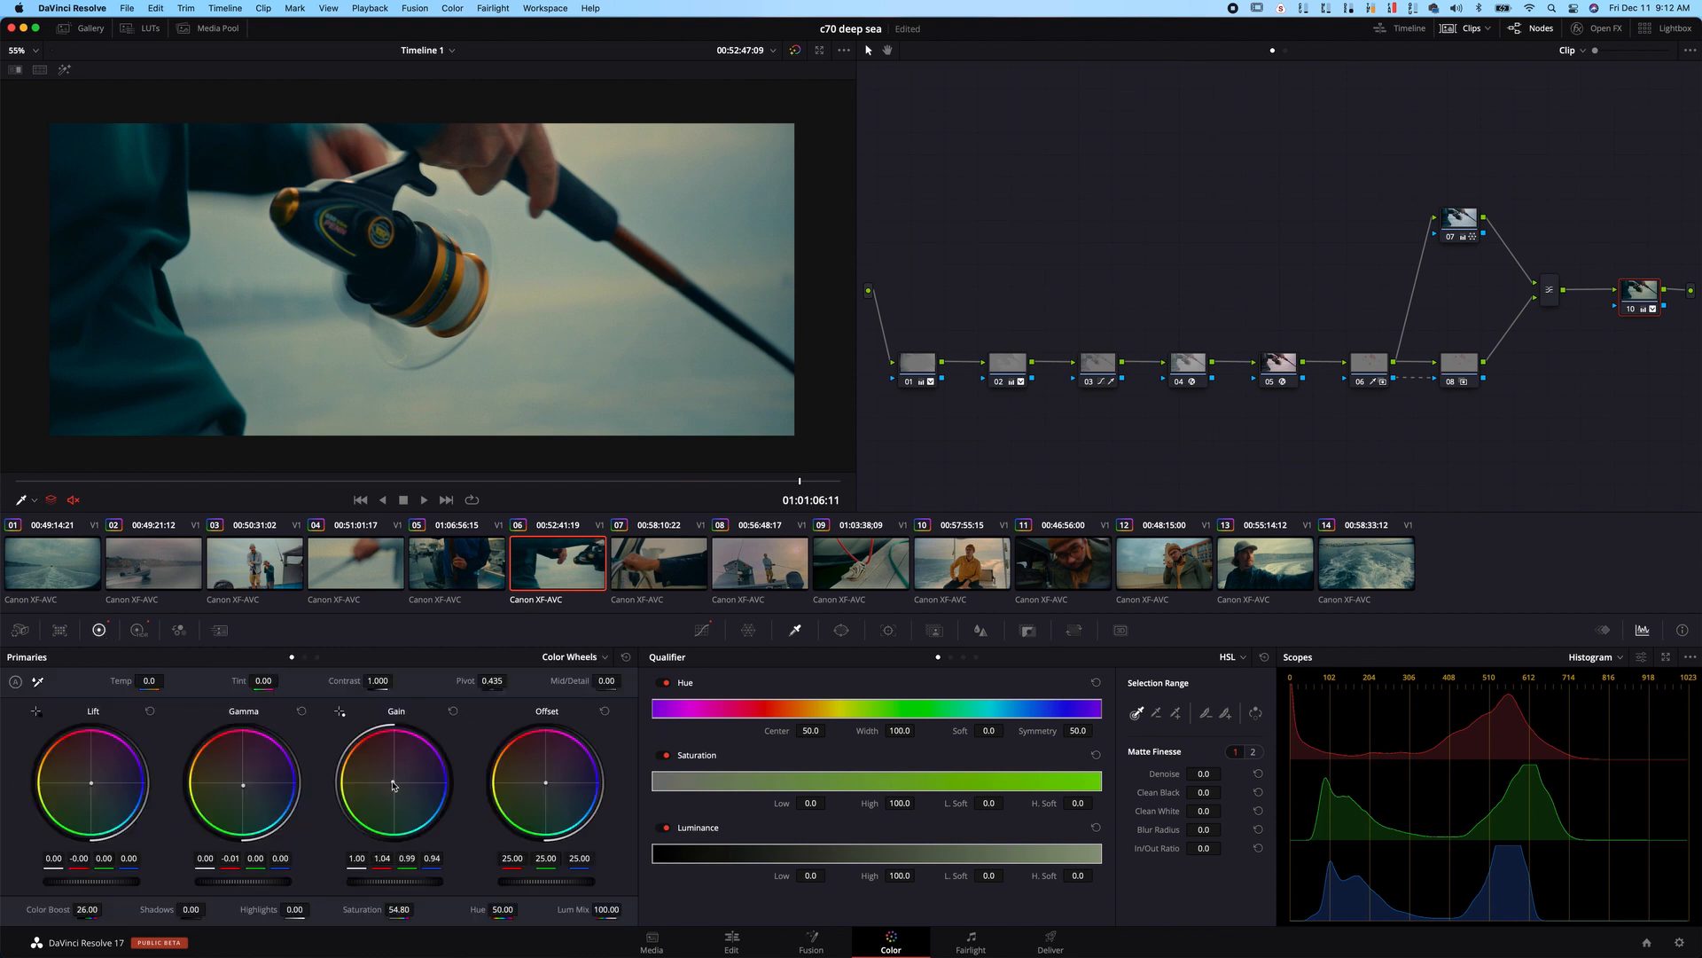
left_click(452, 713)
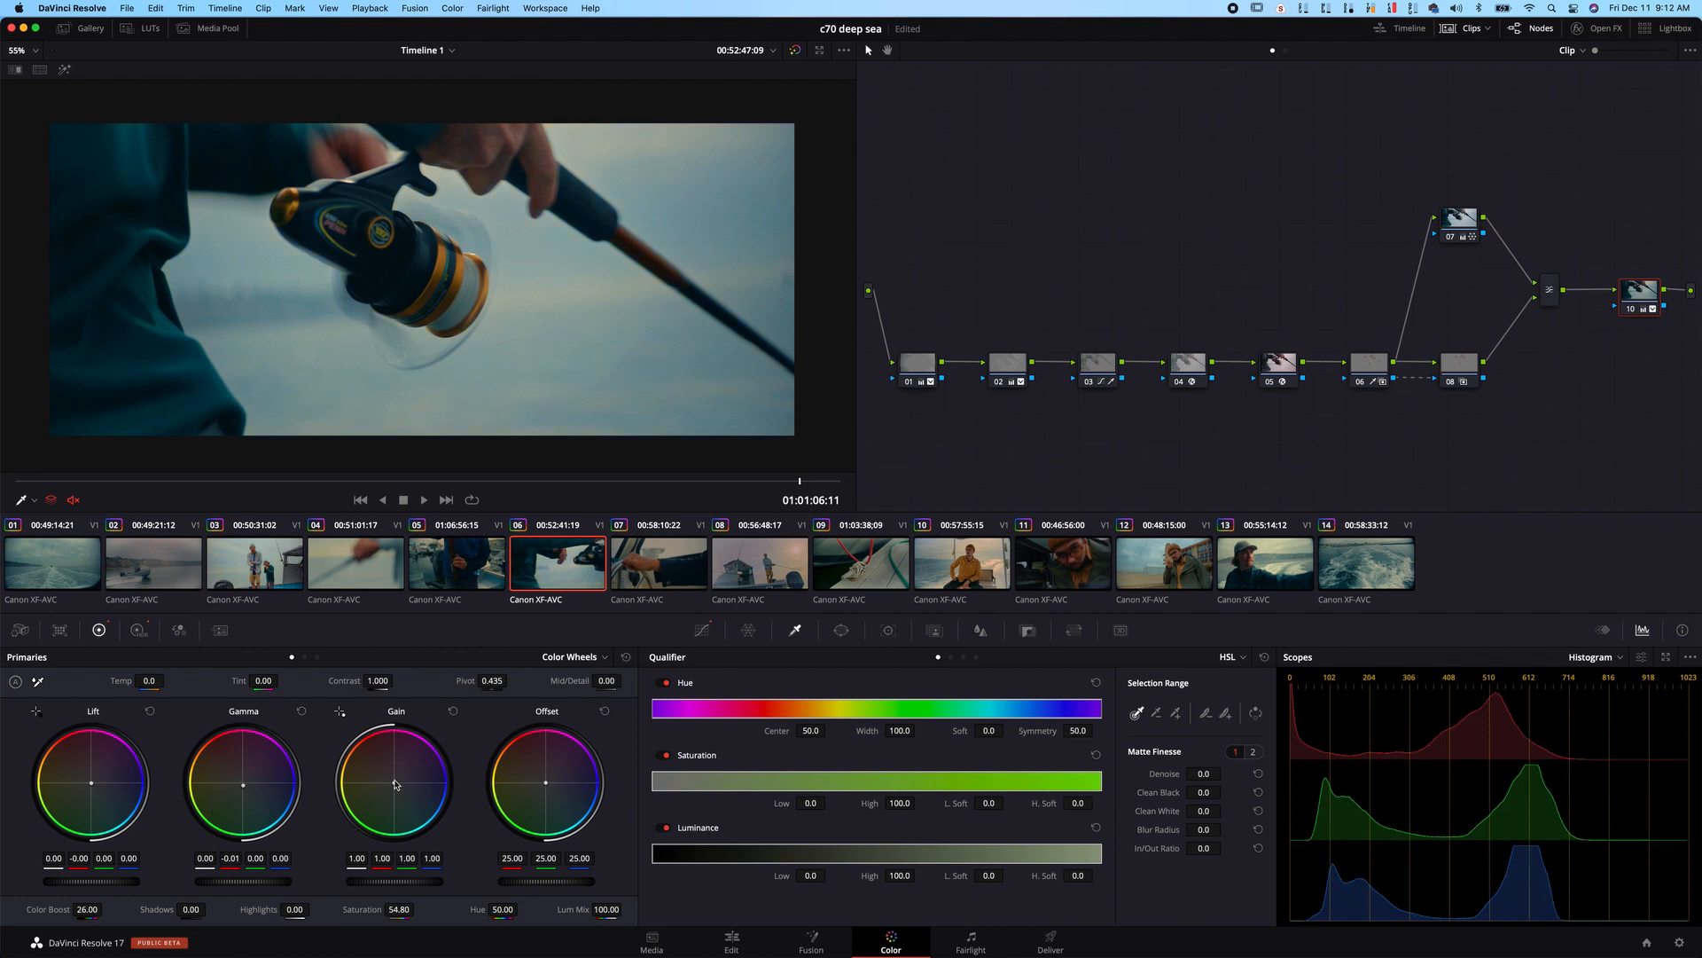
left_click_drag(394, 782, 392, 780)
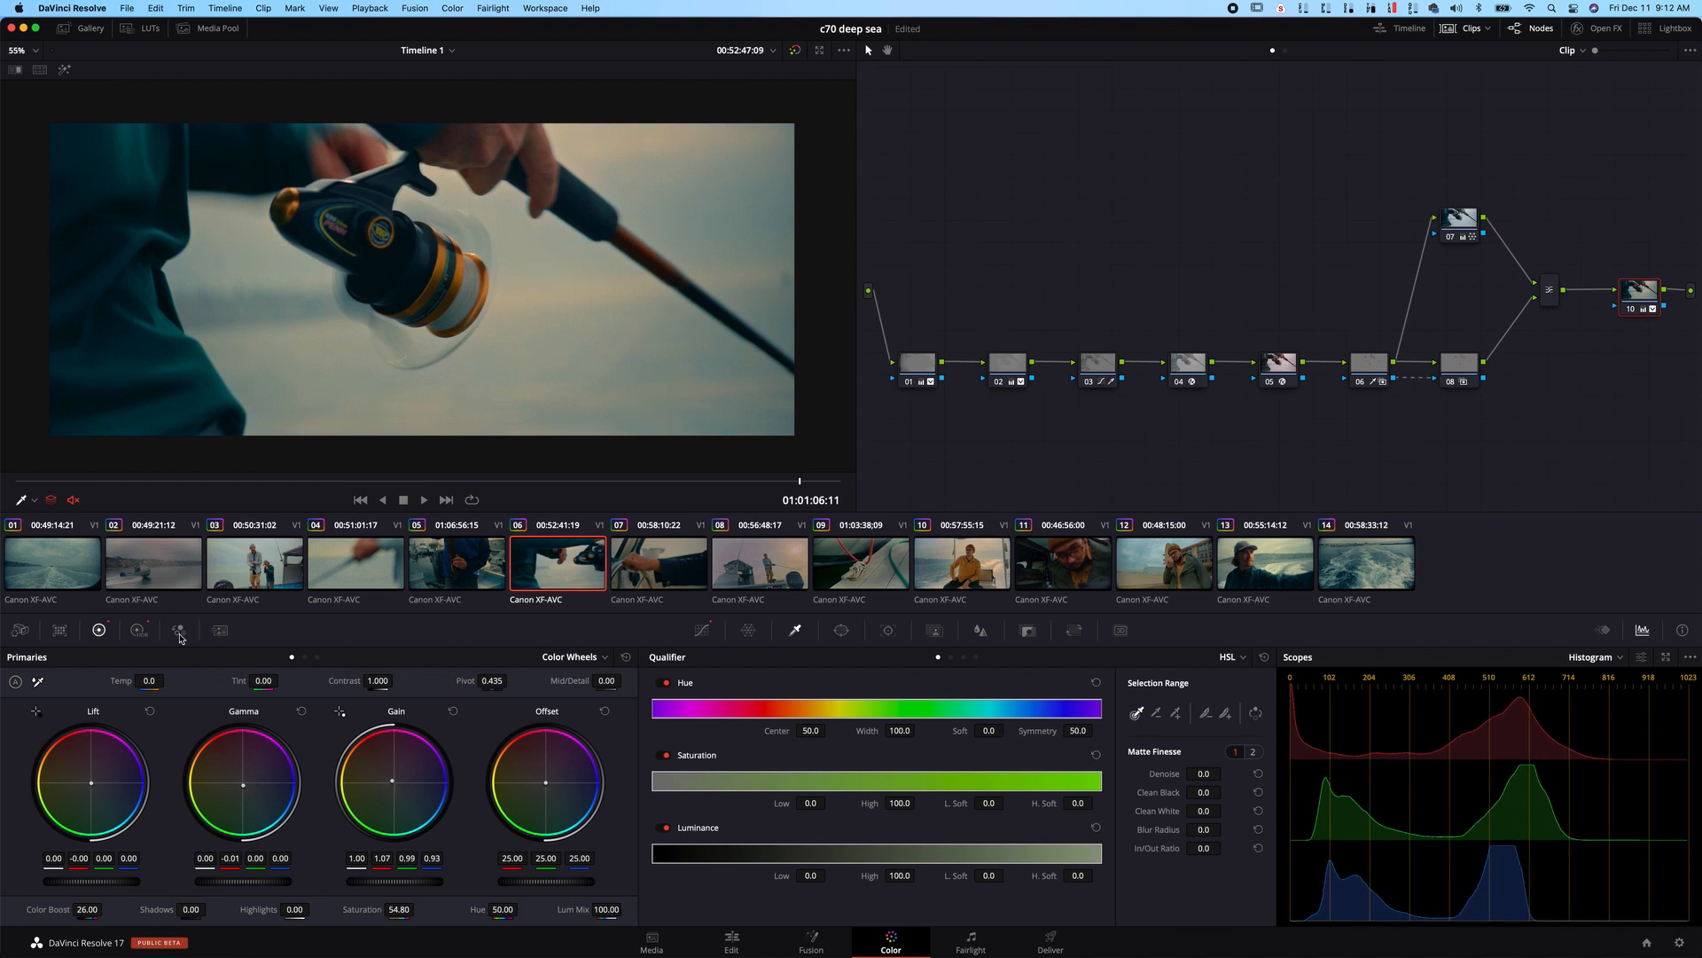
- Reset the HDR Highlight zone on node 10, warm it to X -0.02, Y 0.01 and set its exposure to 0.51
left_click(138, 629)
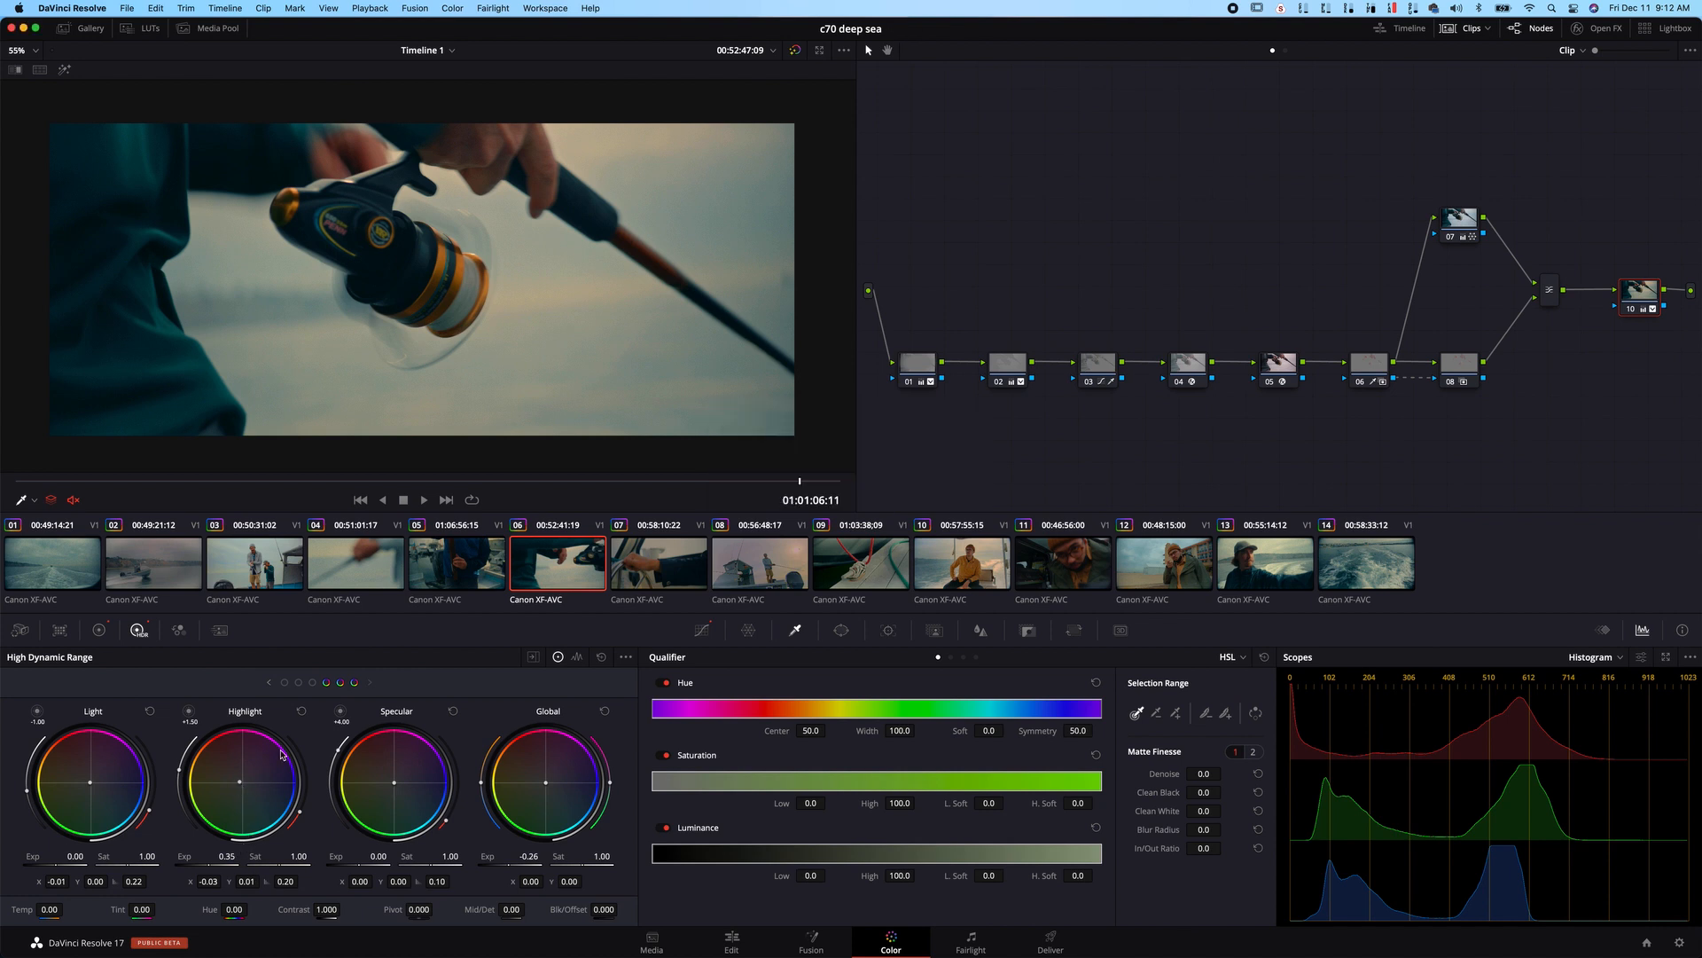
left_click(302, 711)
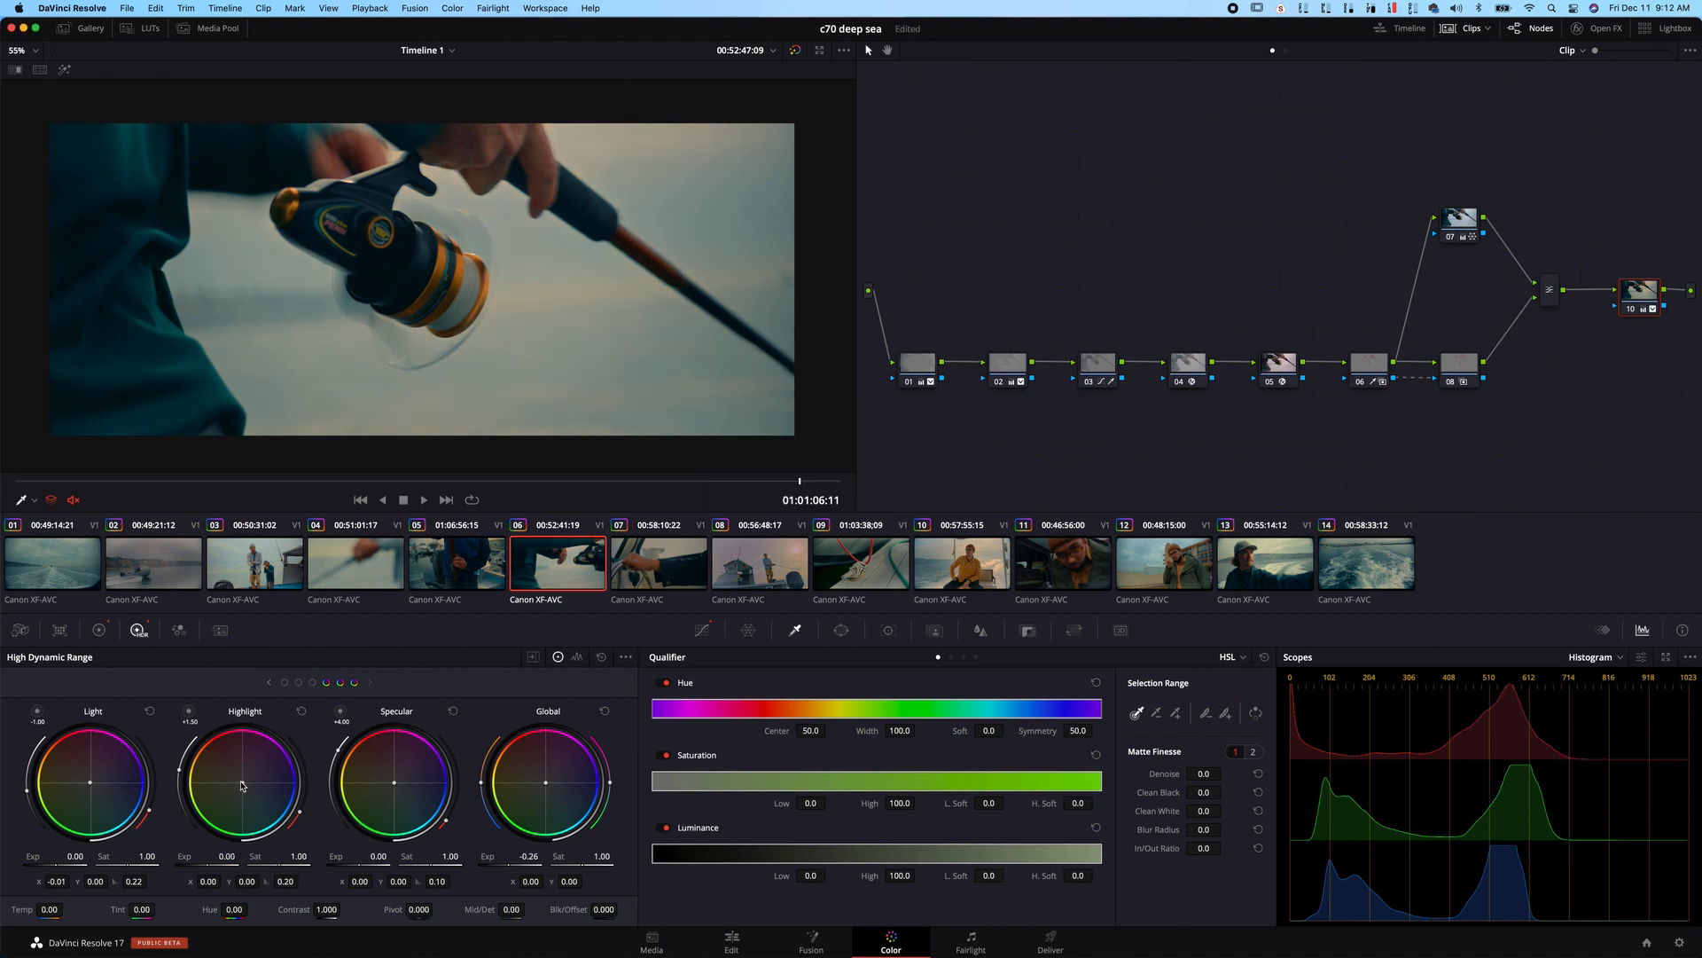
left_click_drag(241, 782, 240, 782)
left_click_drag(227, 857, 239, 857)
- Preview the image range covered by the HDR Highlight zone on and off, and set its exposure to 1.36
left_click(188, 710)
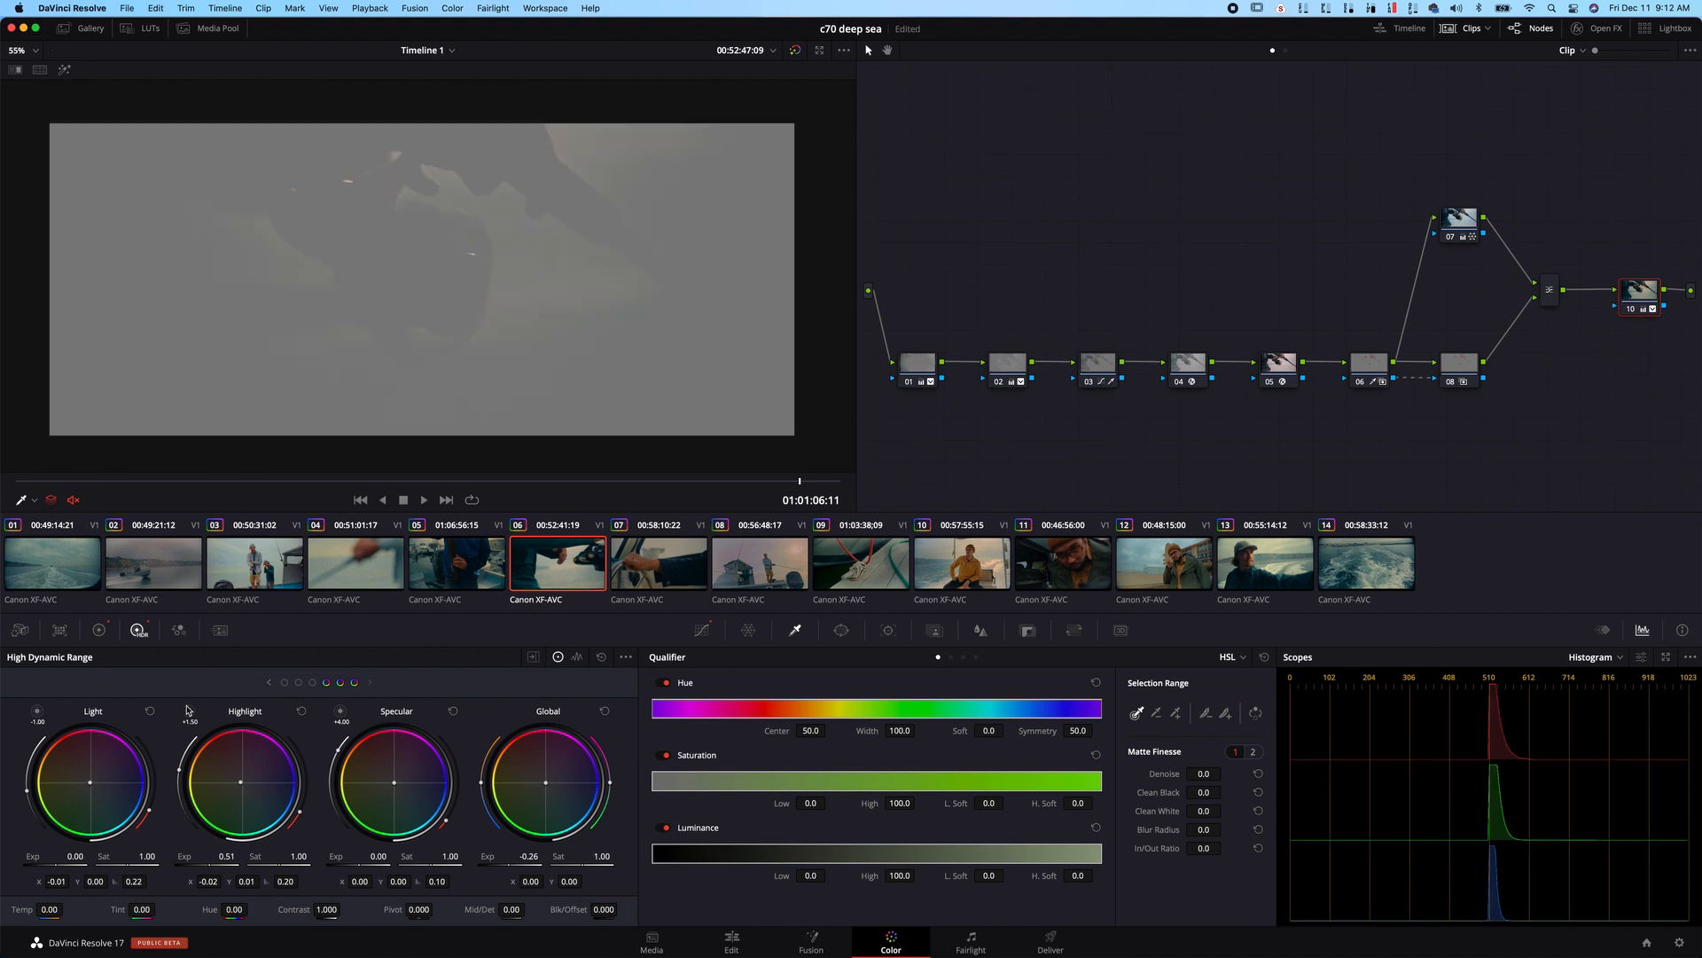
left_click(188, 710)
left_click(188, 710)
left_click(188, 710)
left_click(188, 710)
left_click(188, 711)
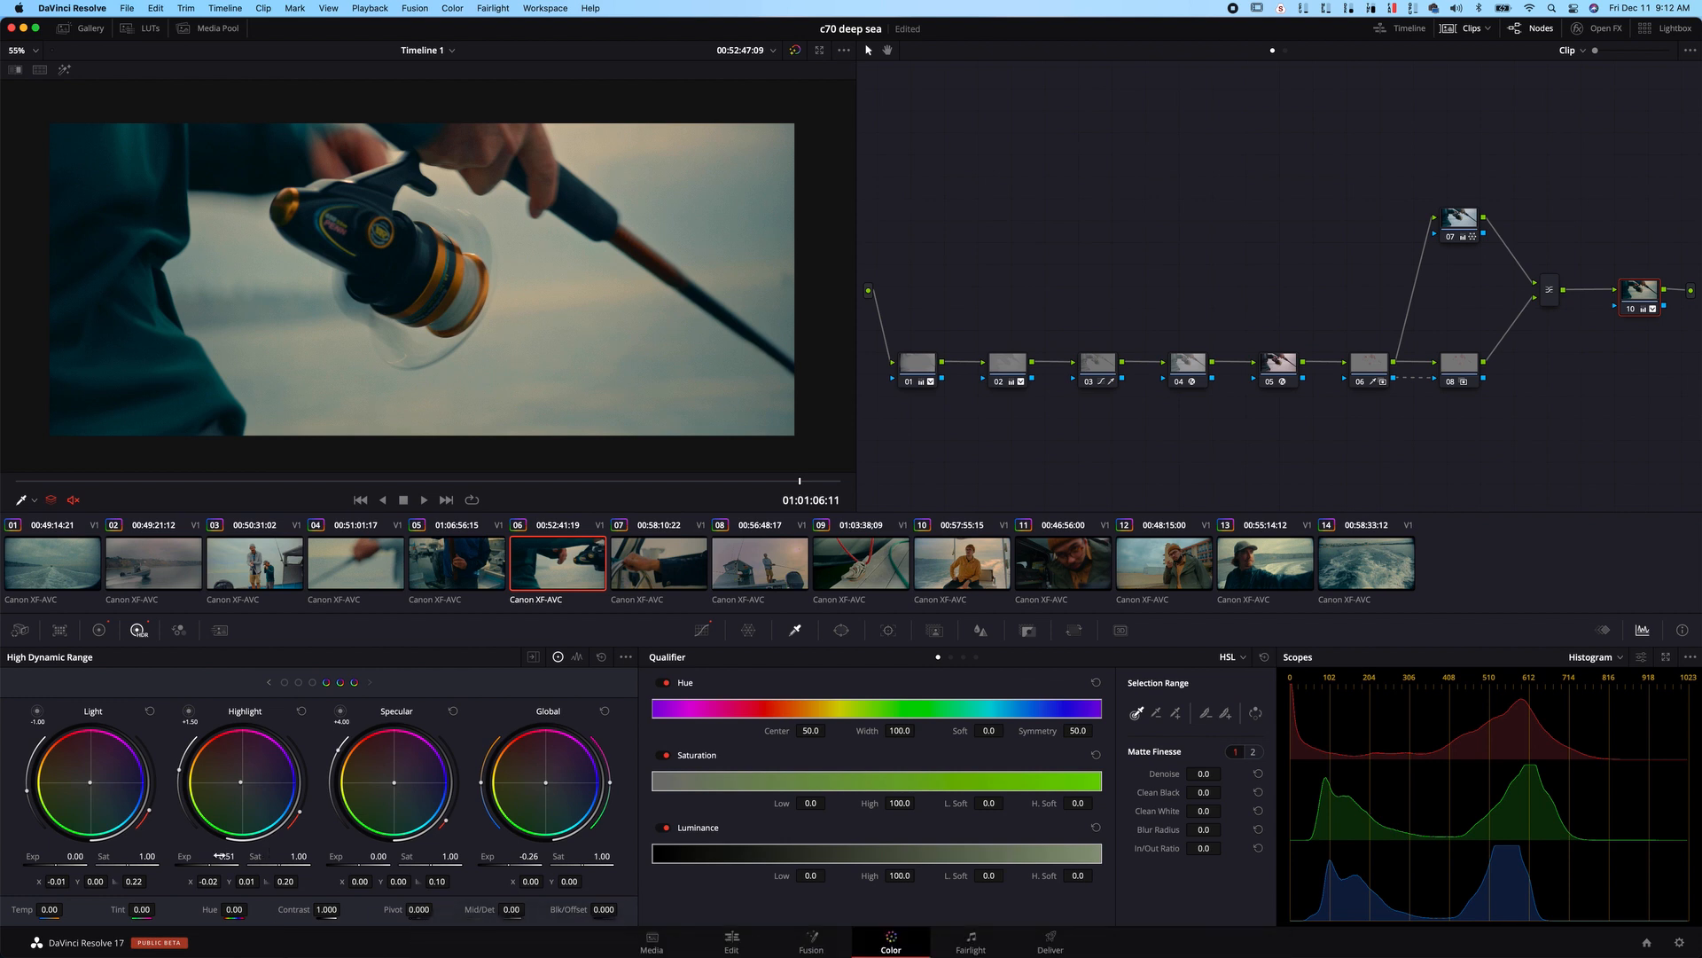
mouse_move(227, 855)
left_mouse_down()
mouse_move(263, 856)
mouse_move(231, 862)
left_mouse_up()
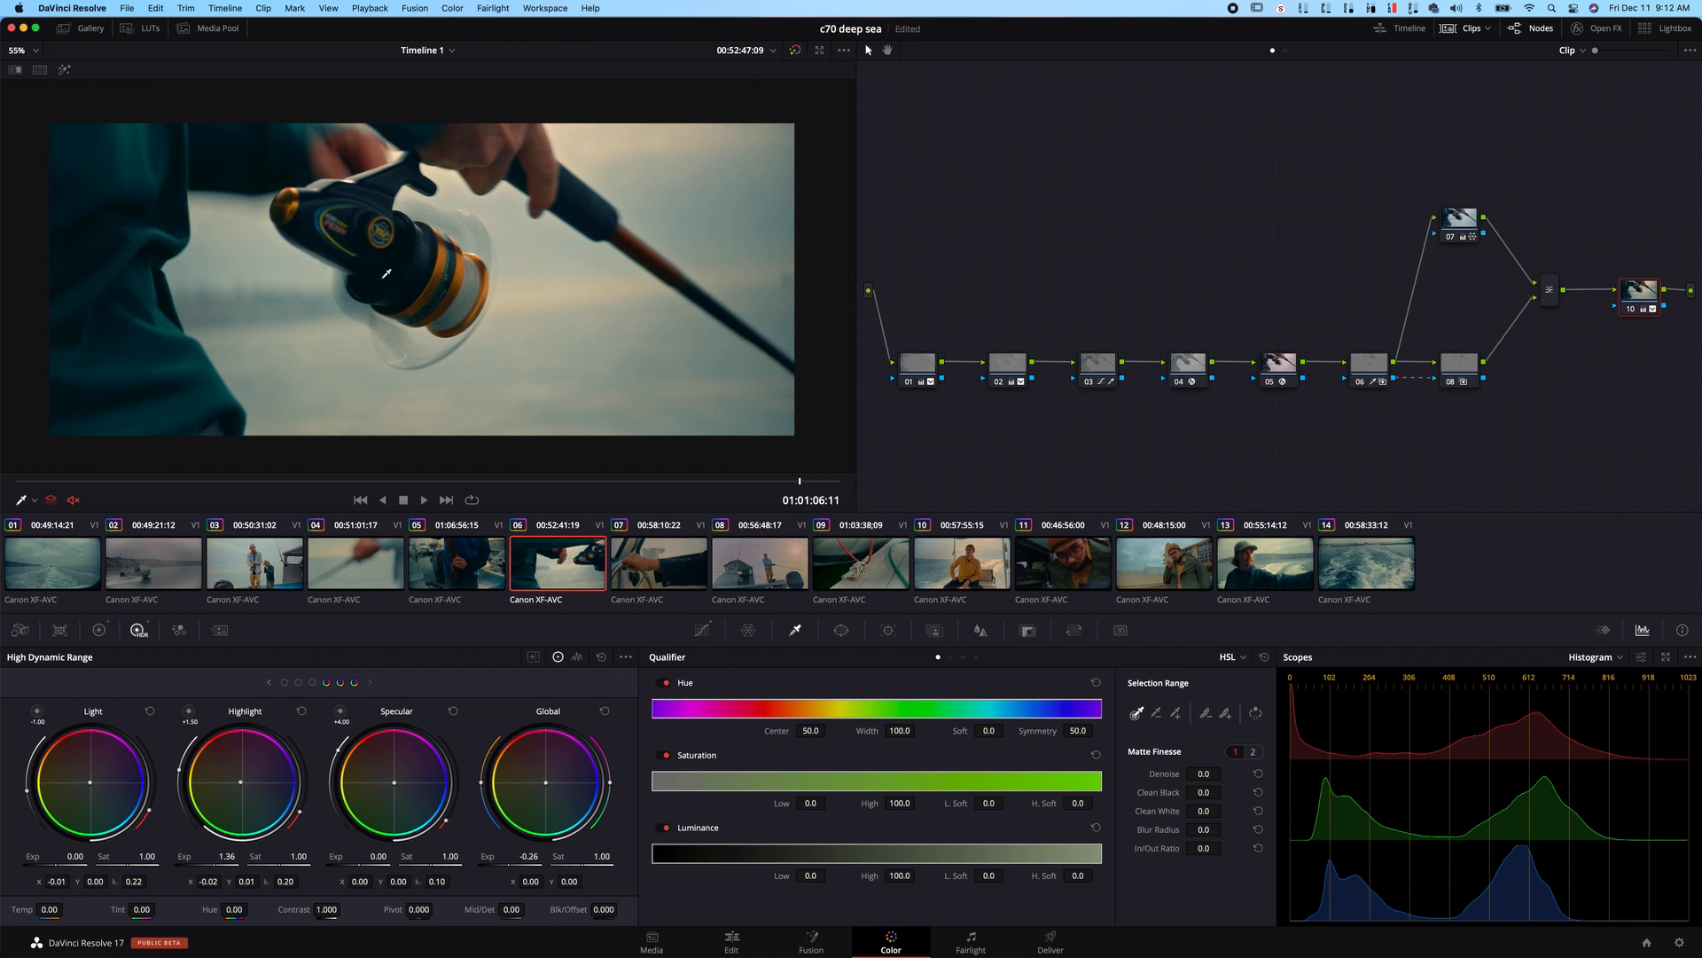
- Lift the black point of the custom curve on node 03 to about one fifth of the graph's height
left_click(285, 683)
left_click(1102, 367)
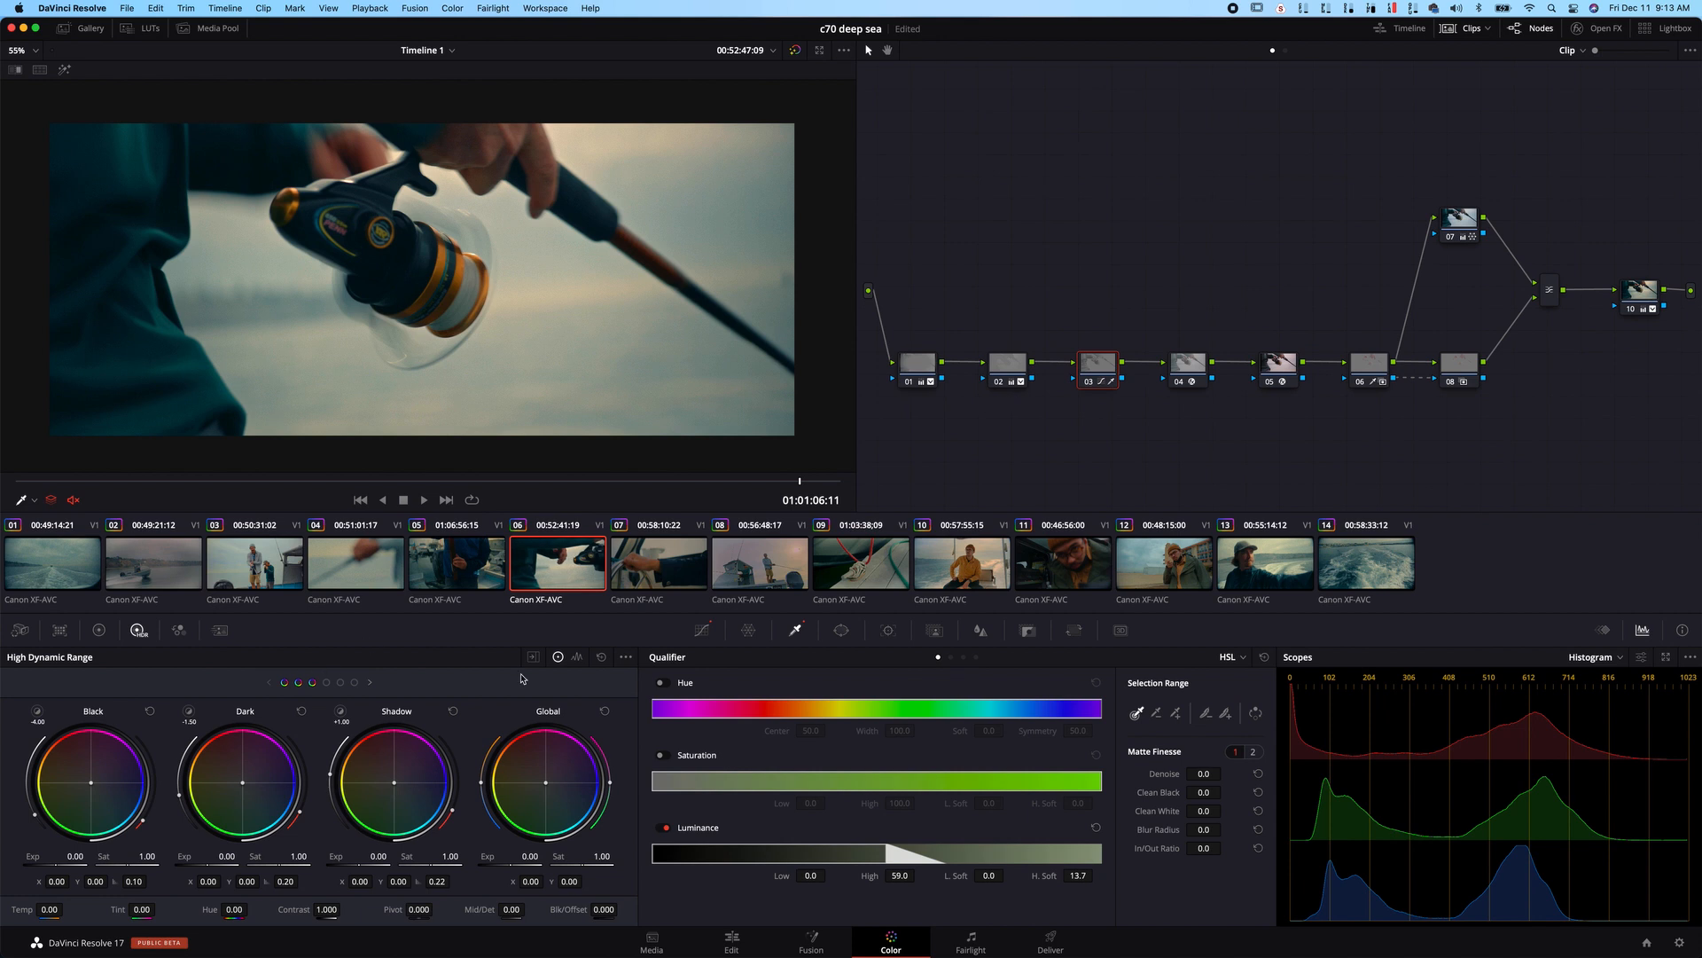
left_click(703, 630)
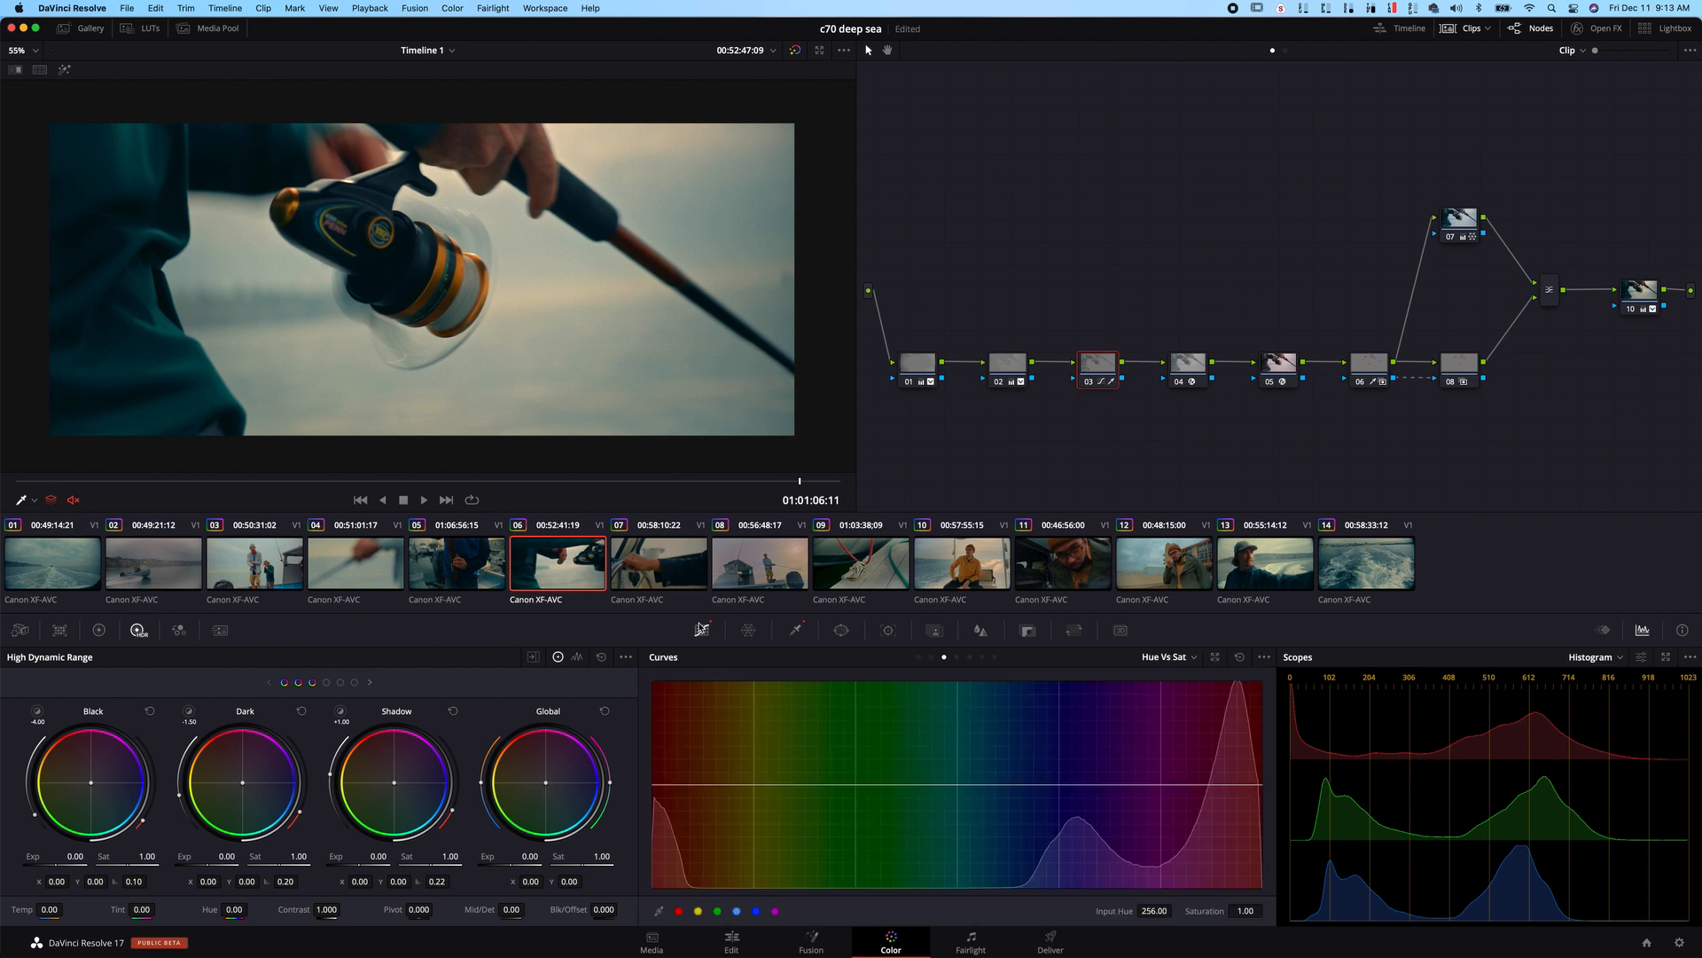
left_click(920, 657)
left_click_drag(658, 893, 645, 860)
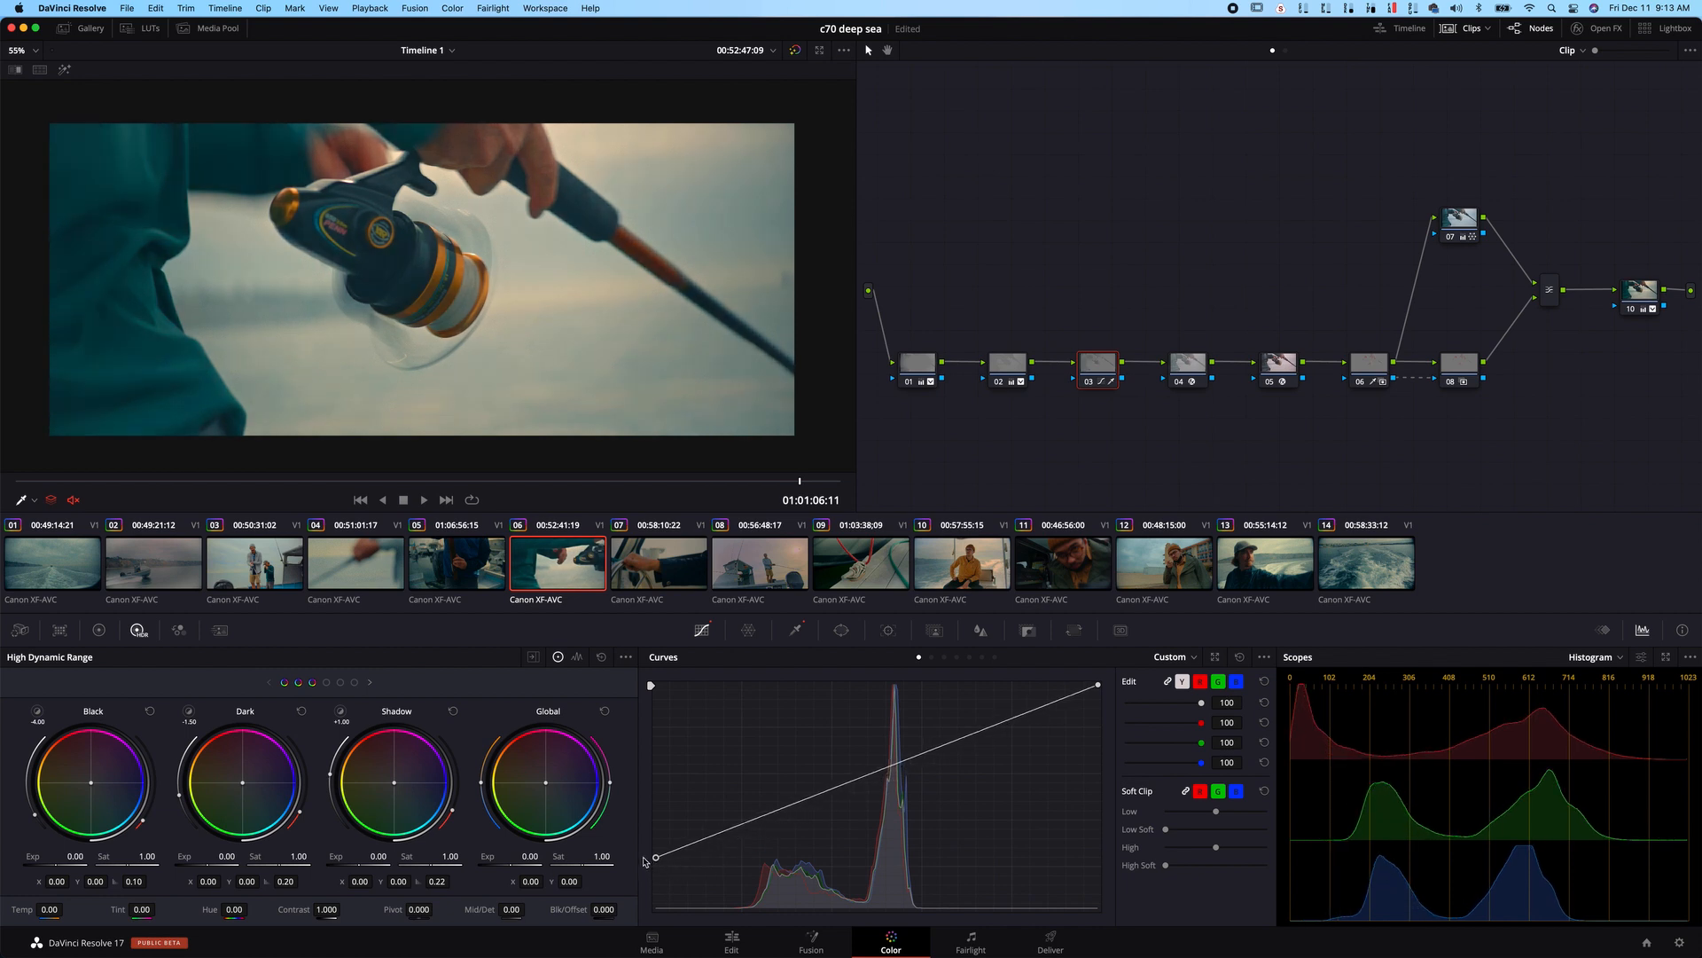
- Zoom in on the fishing reel, disable nodes 10 and 07, and review the FilmConvert settings on node 05
scroll(394, 239, "up", 10)
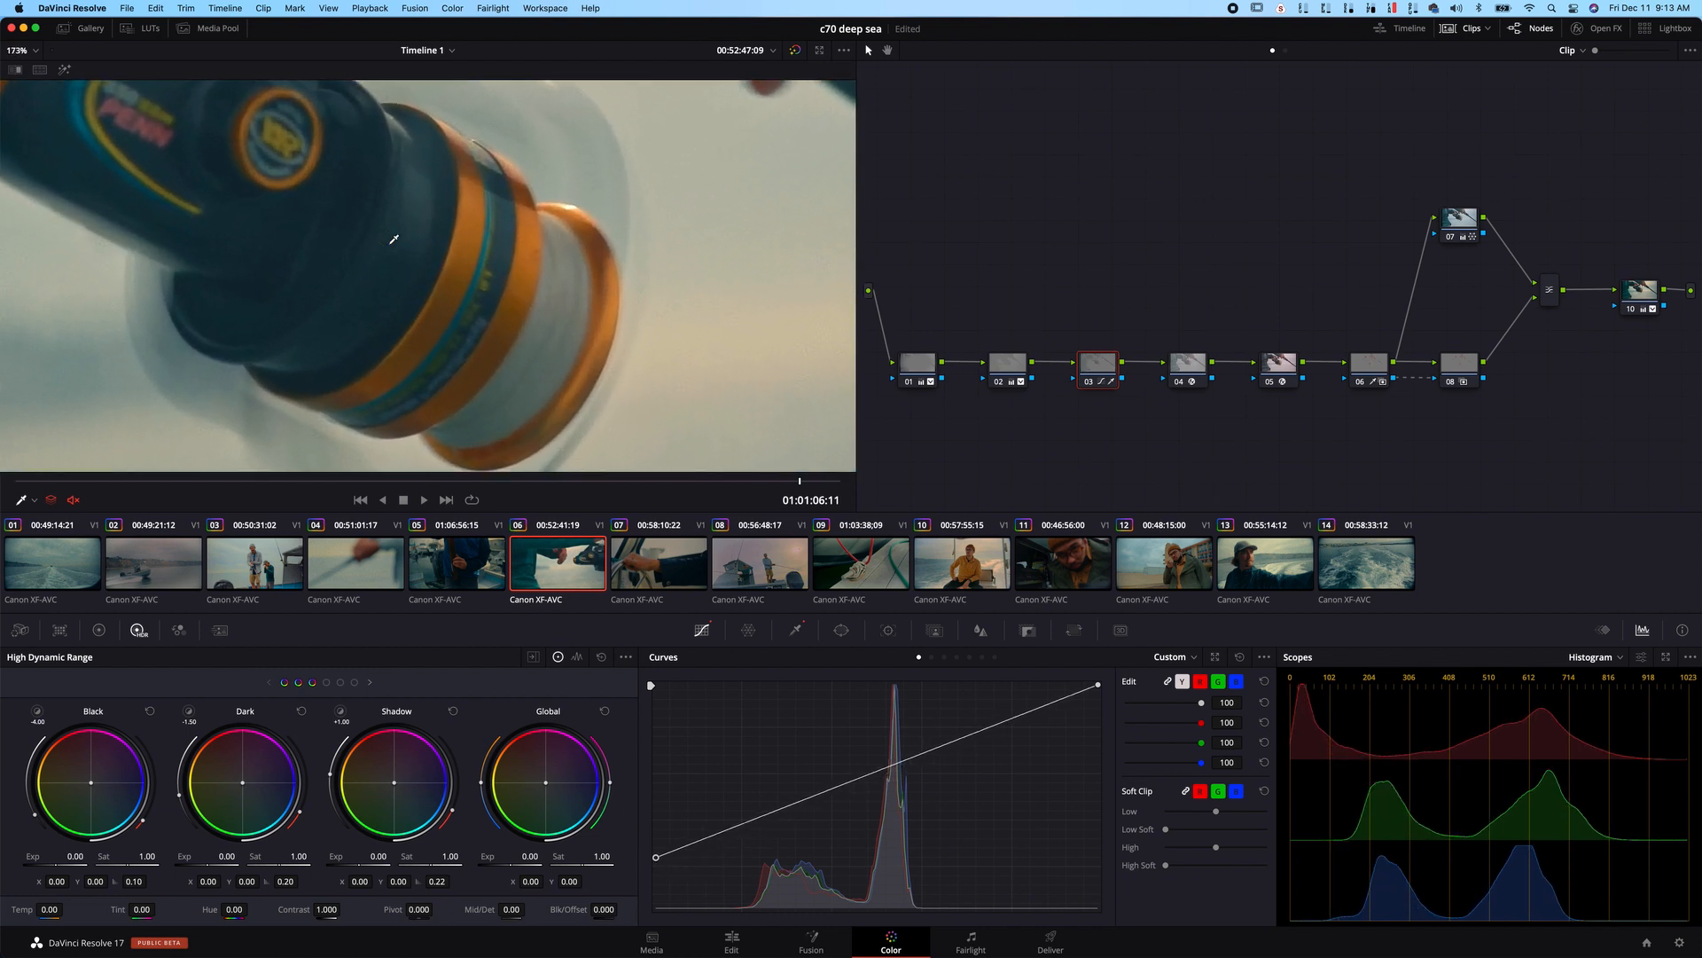
left_click(1651, 291)
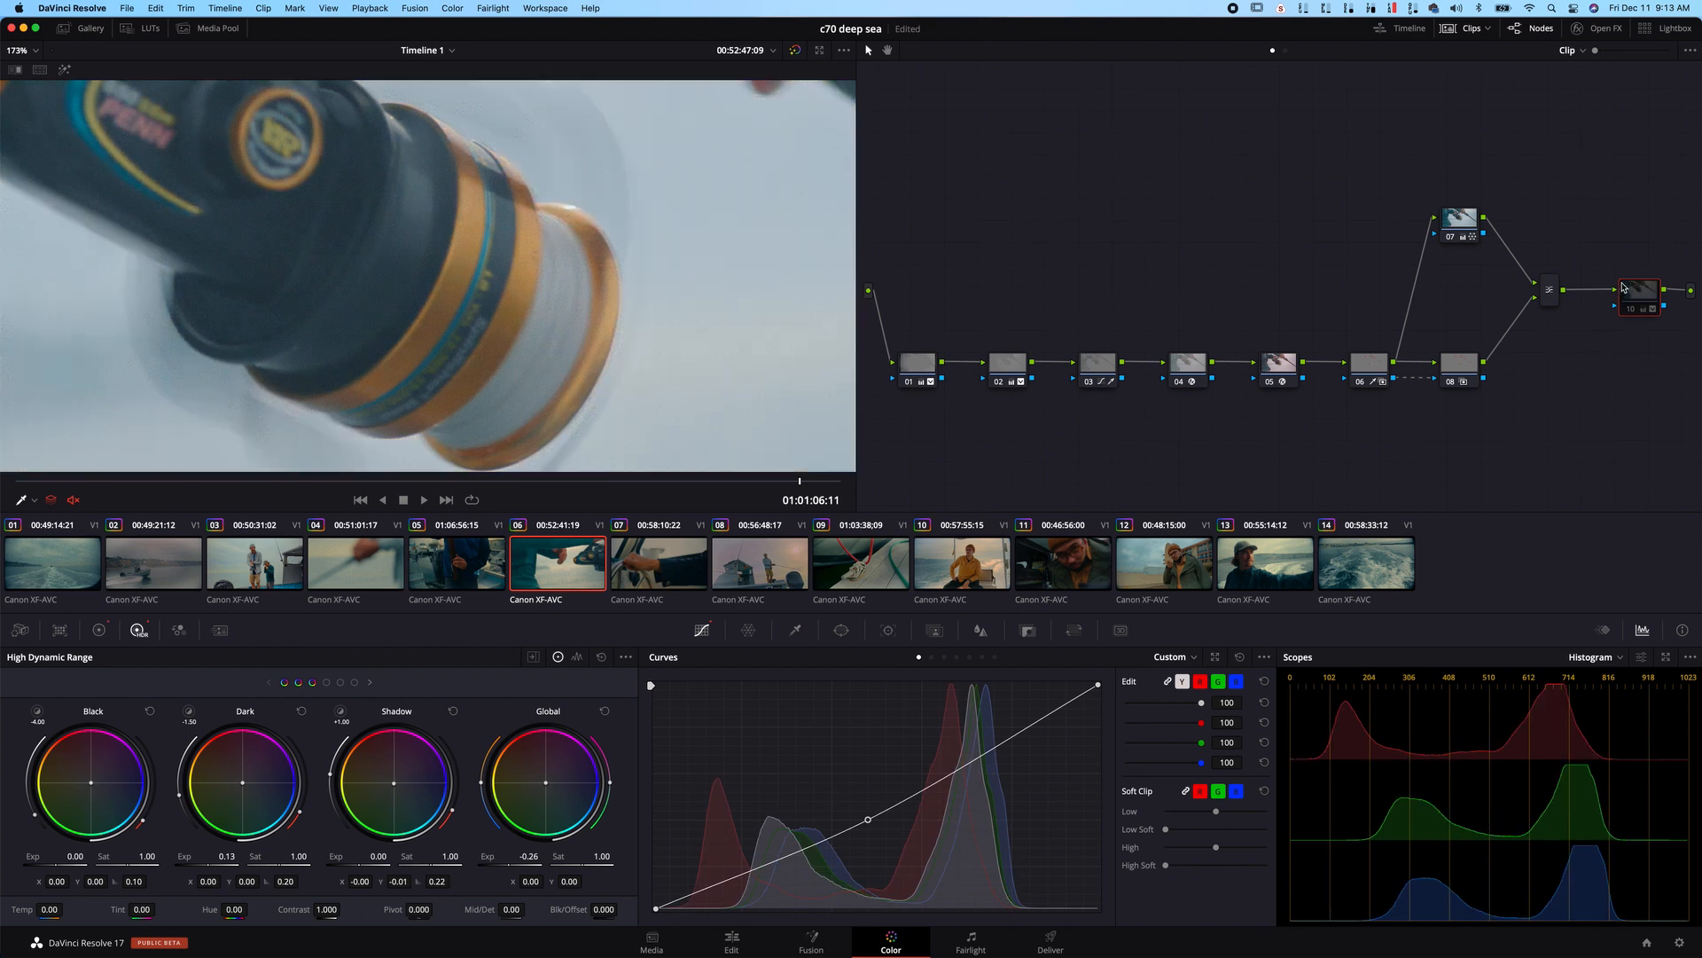
left_click(1468, 218)
left_click(1279, 361)
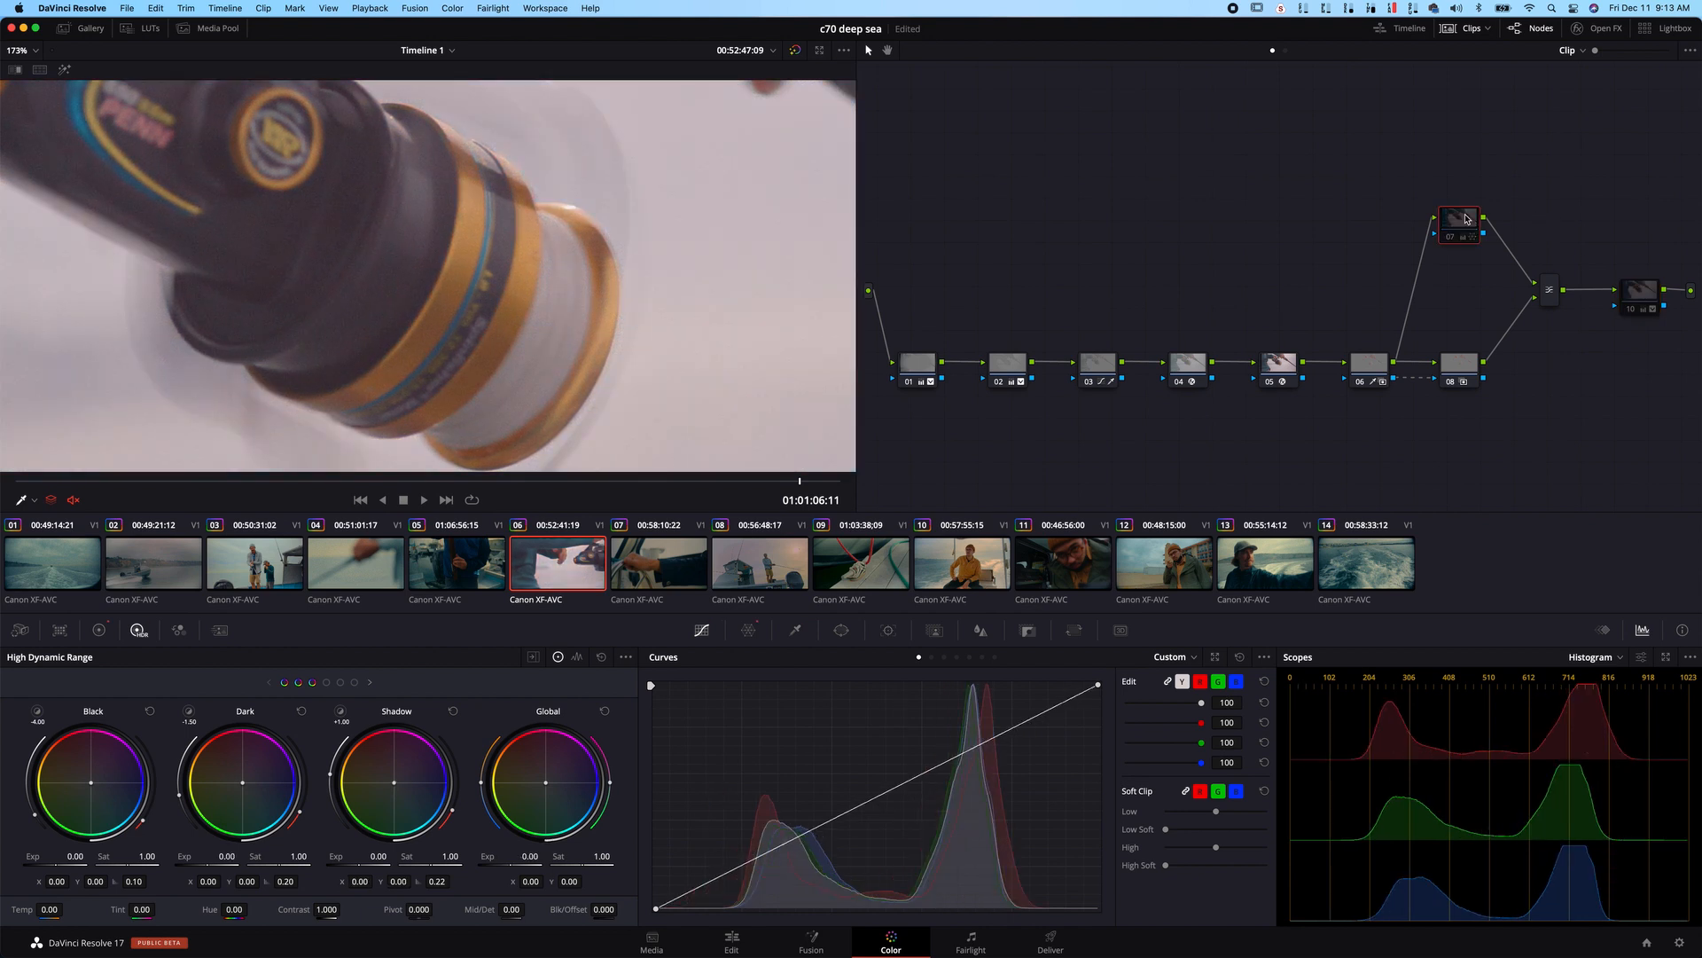
left_click(1599, 26)
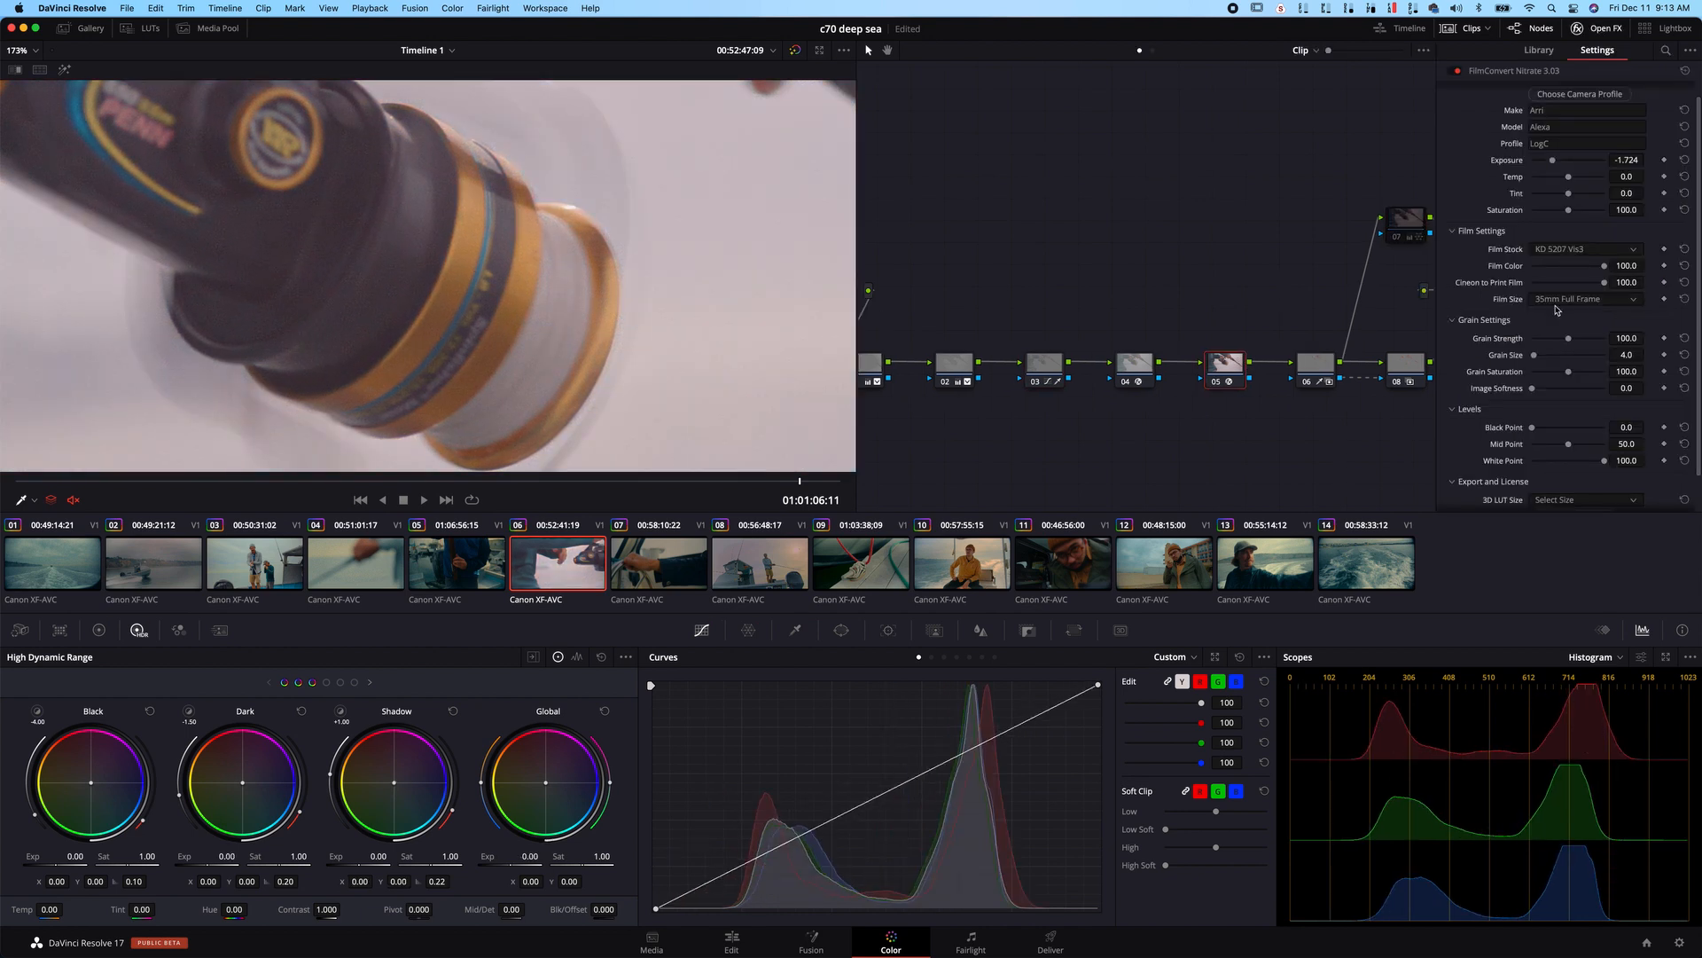
left_click(1599, 26)
- Fit the whole frame in the viewer and re-enable nodes 07 and 10
left_click(1097, 363)
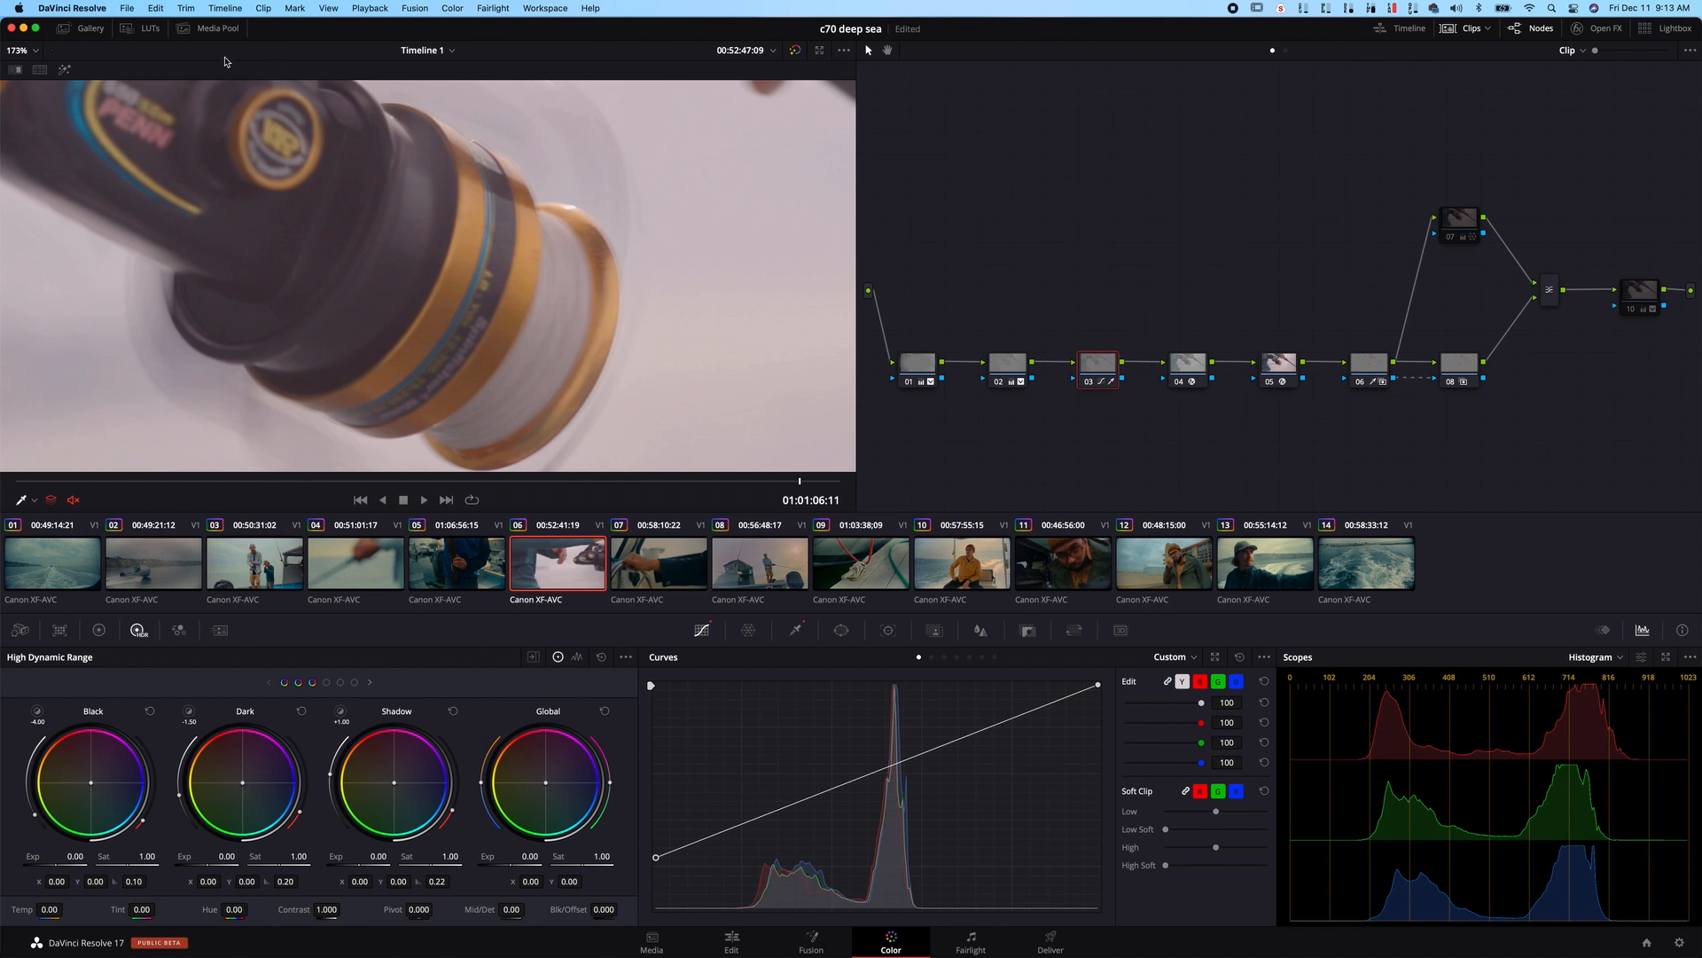
left_click(36, 51)
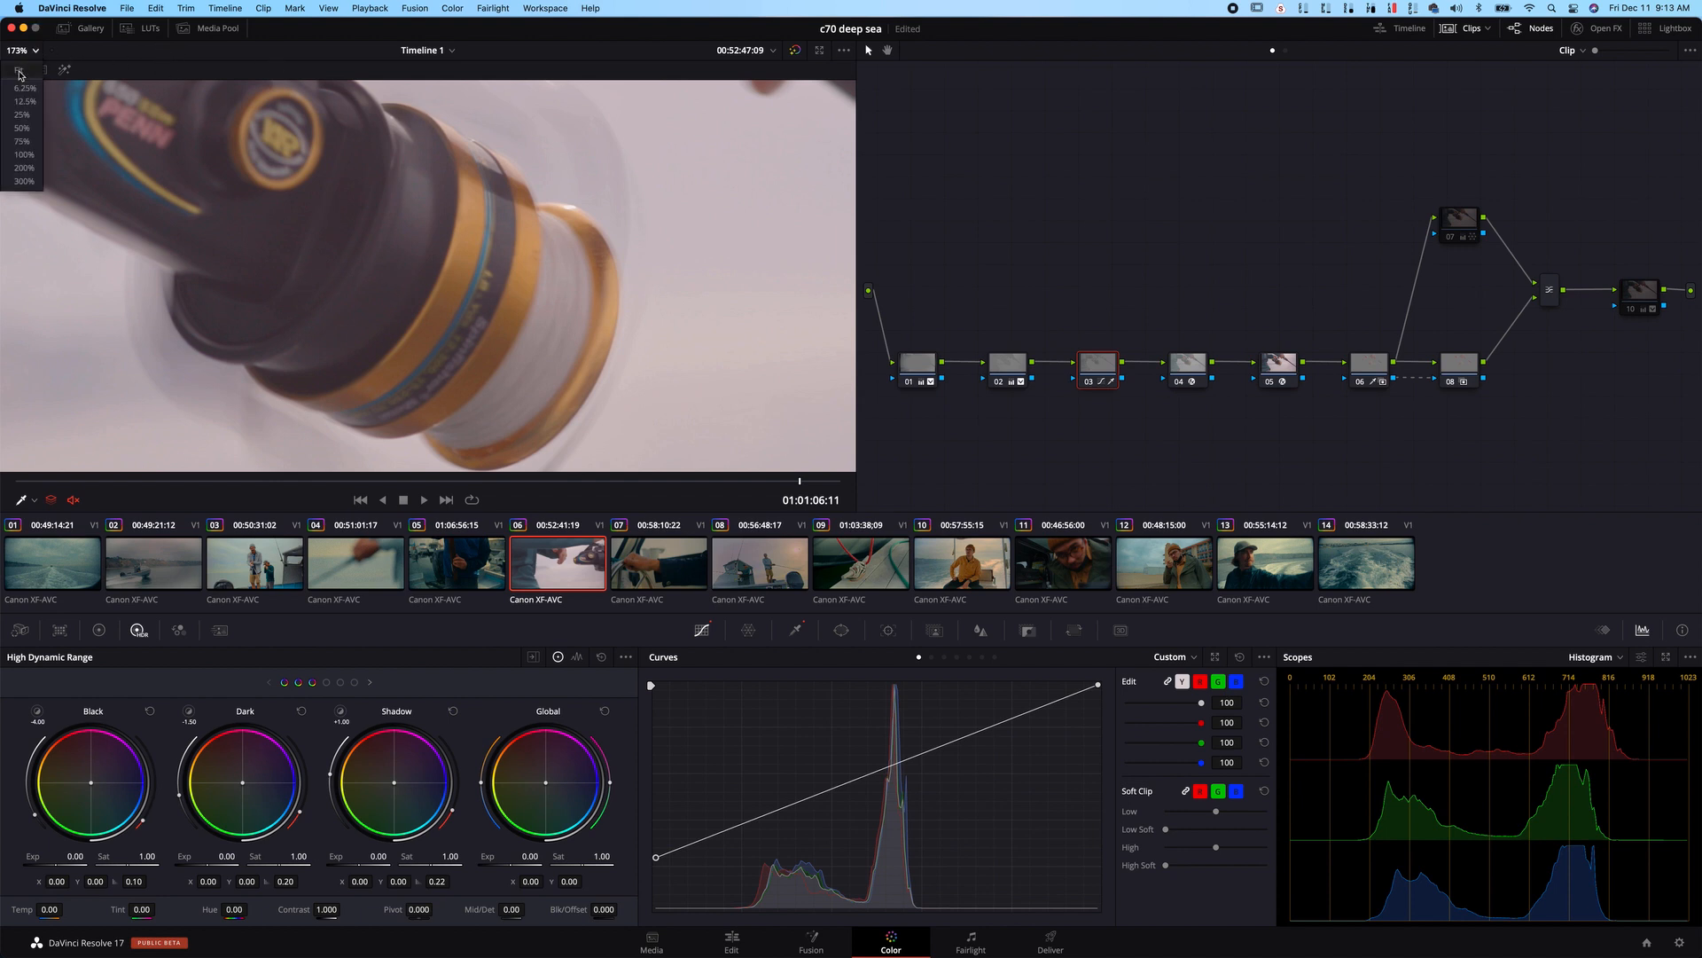
left_click(19, 72)
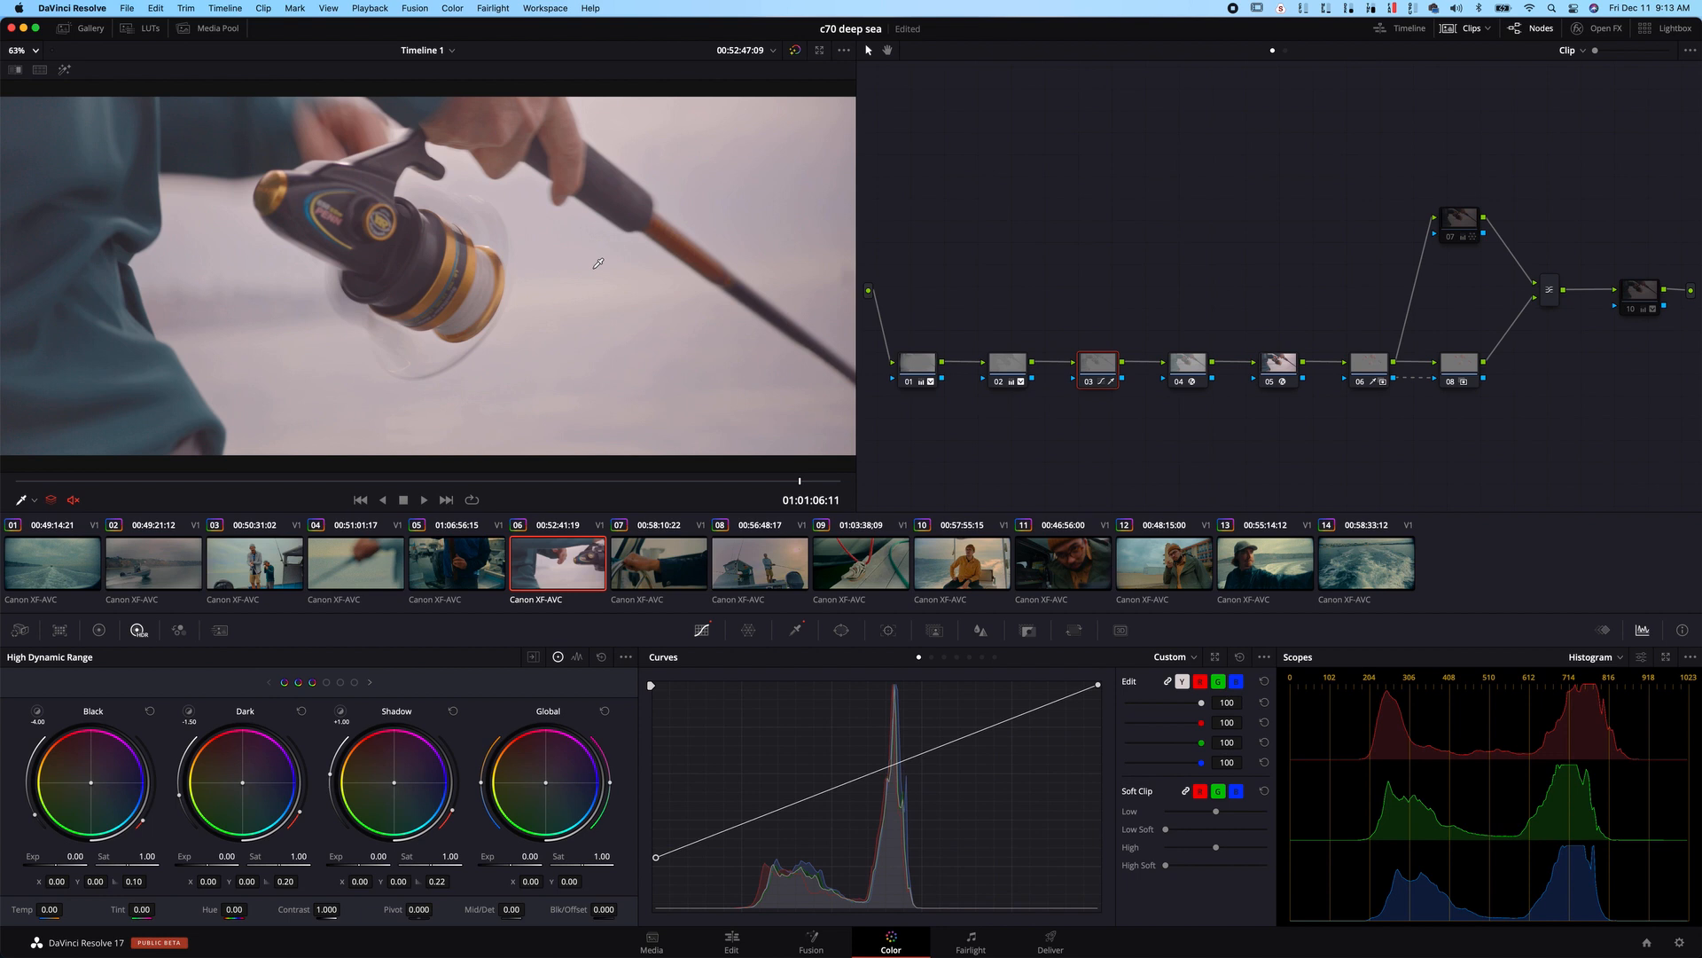
left_click(420, 258)
left_click(1459, 220)
left_click(1640, 294)
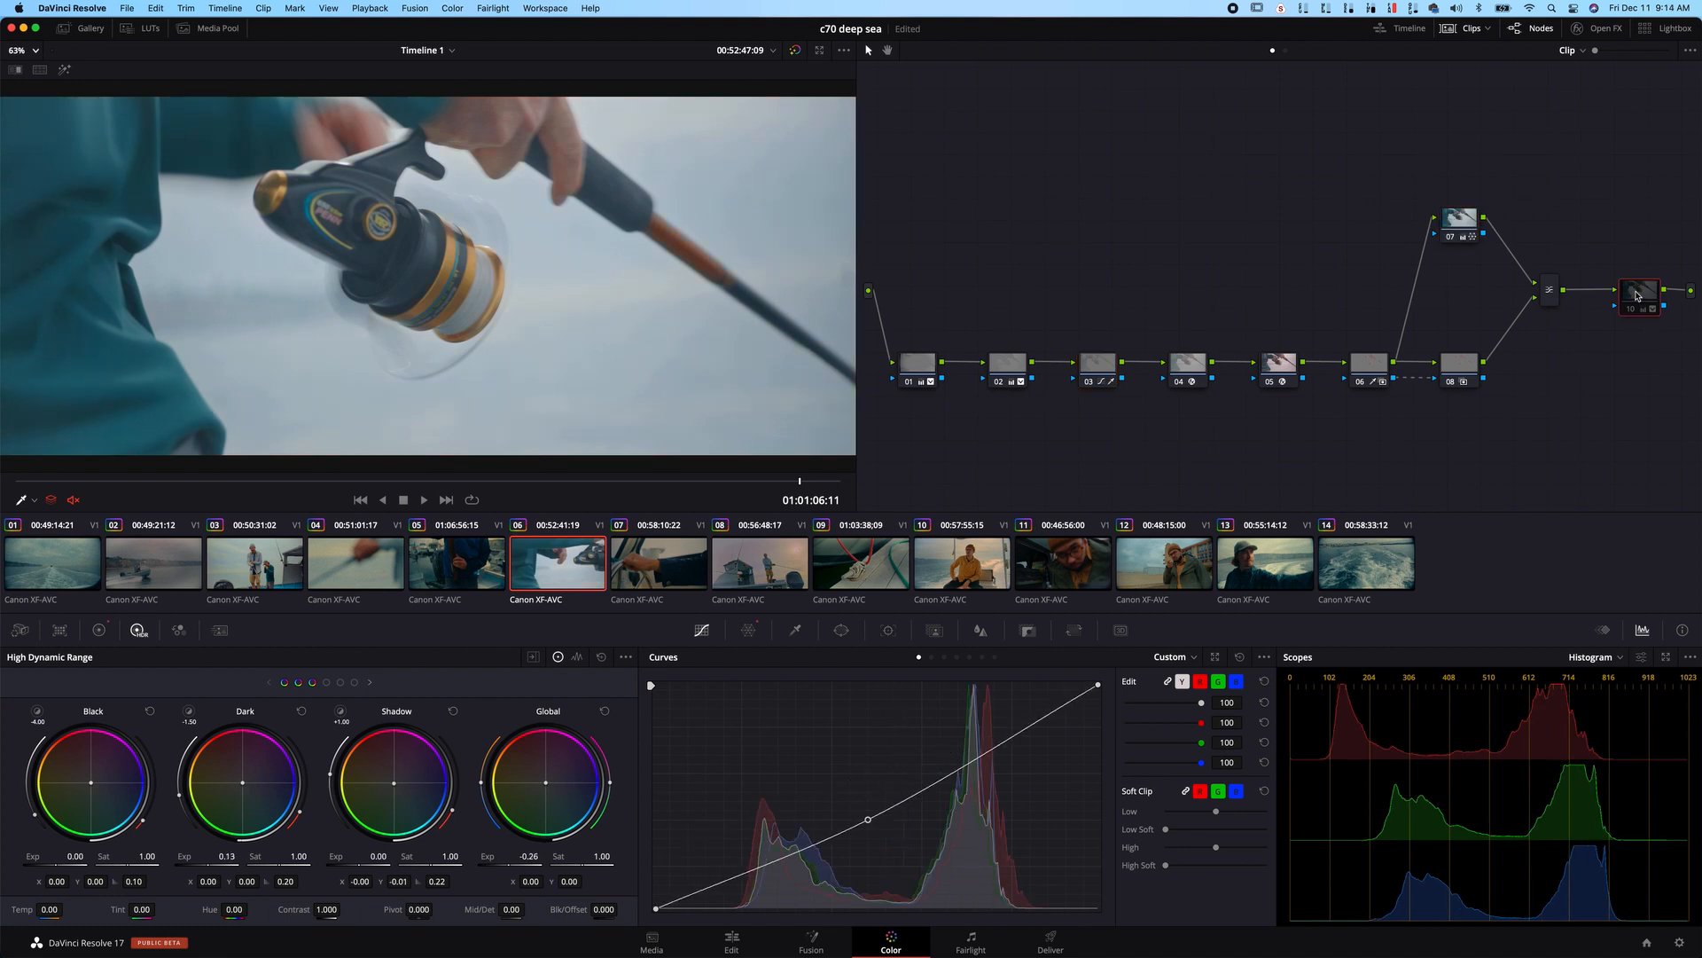
- Lower the black point of node 03's custom curve to about one tenth of the graph's height
left_click(1100, 371)
left_click_drag(656, 858, 655, 884)
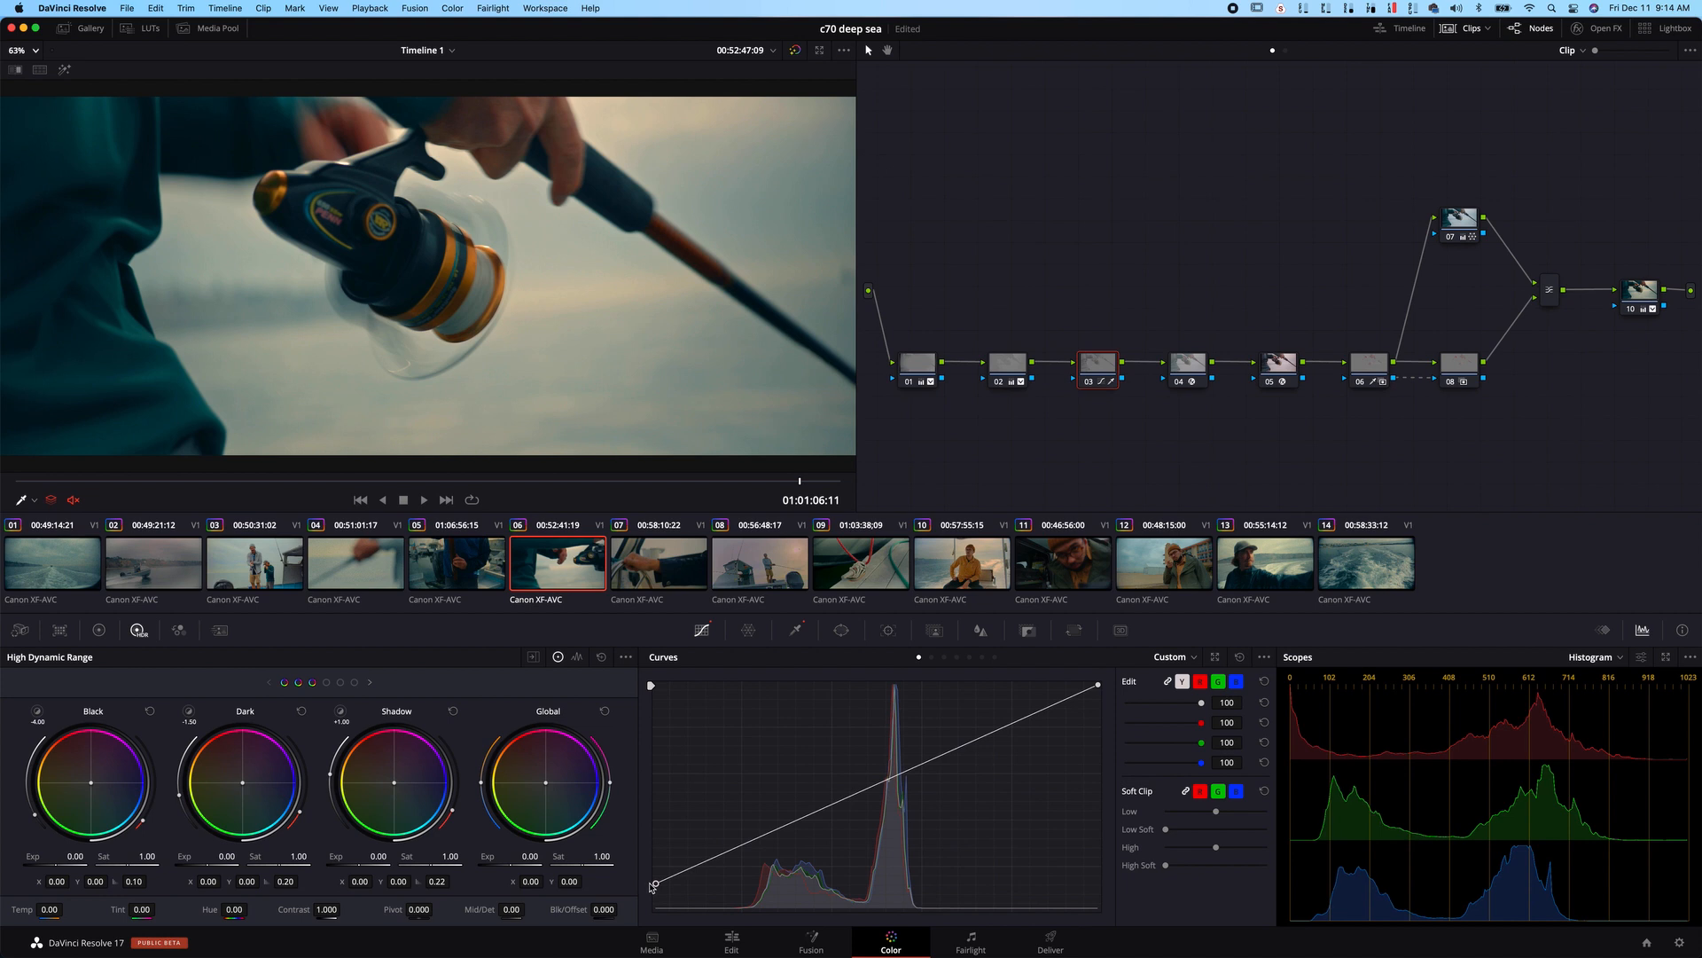